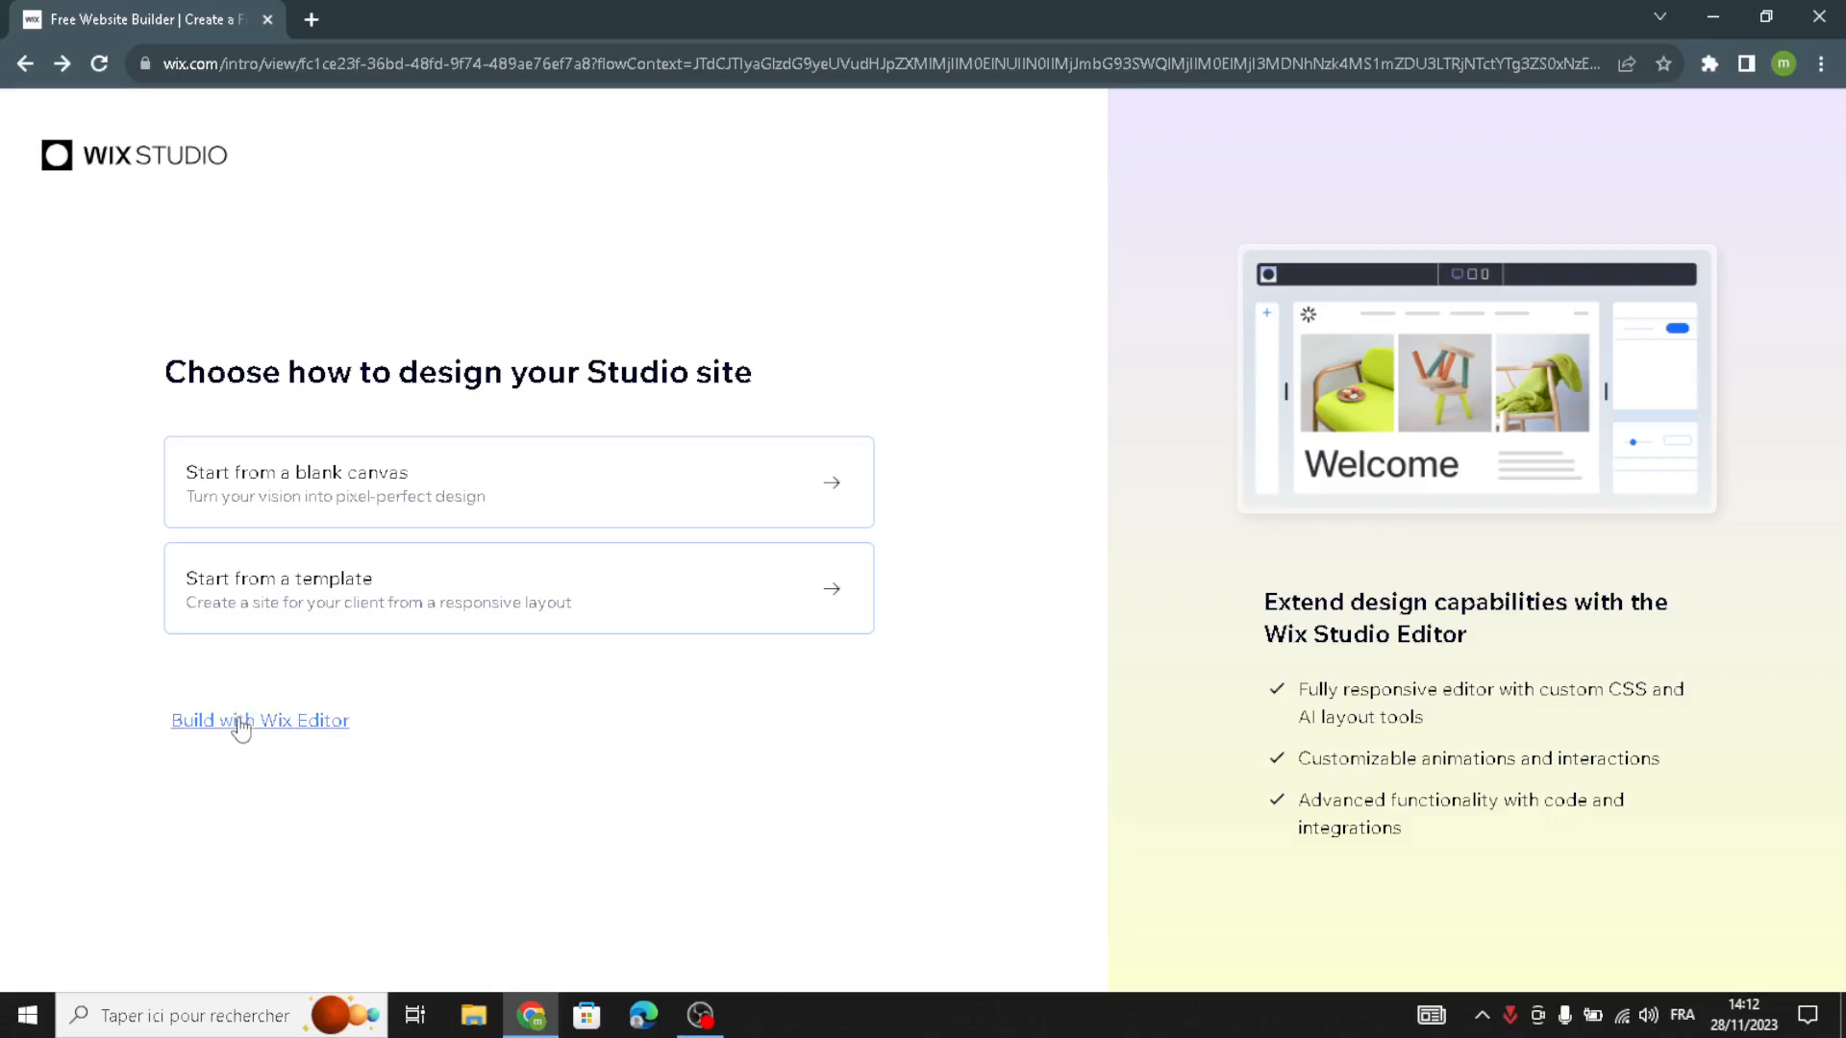
left_click(286, 722)
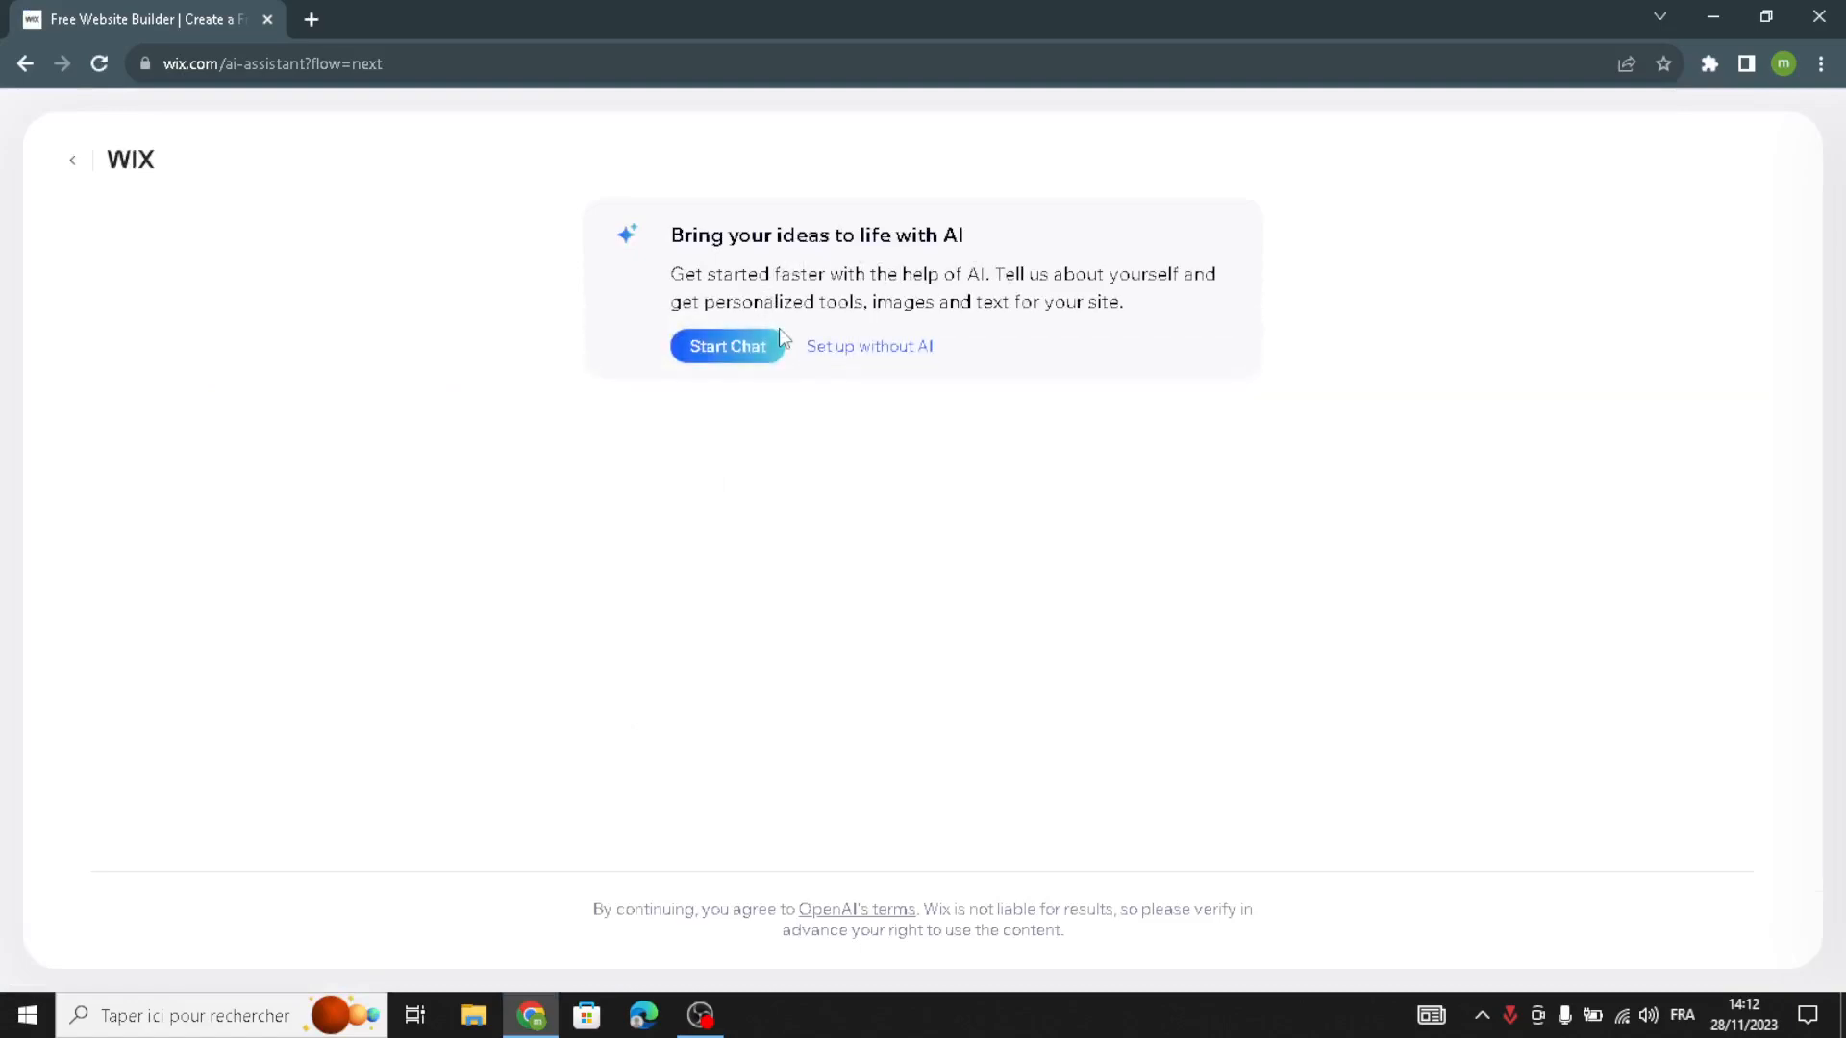
left_click(750, 357)
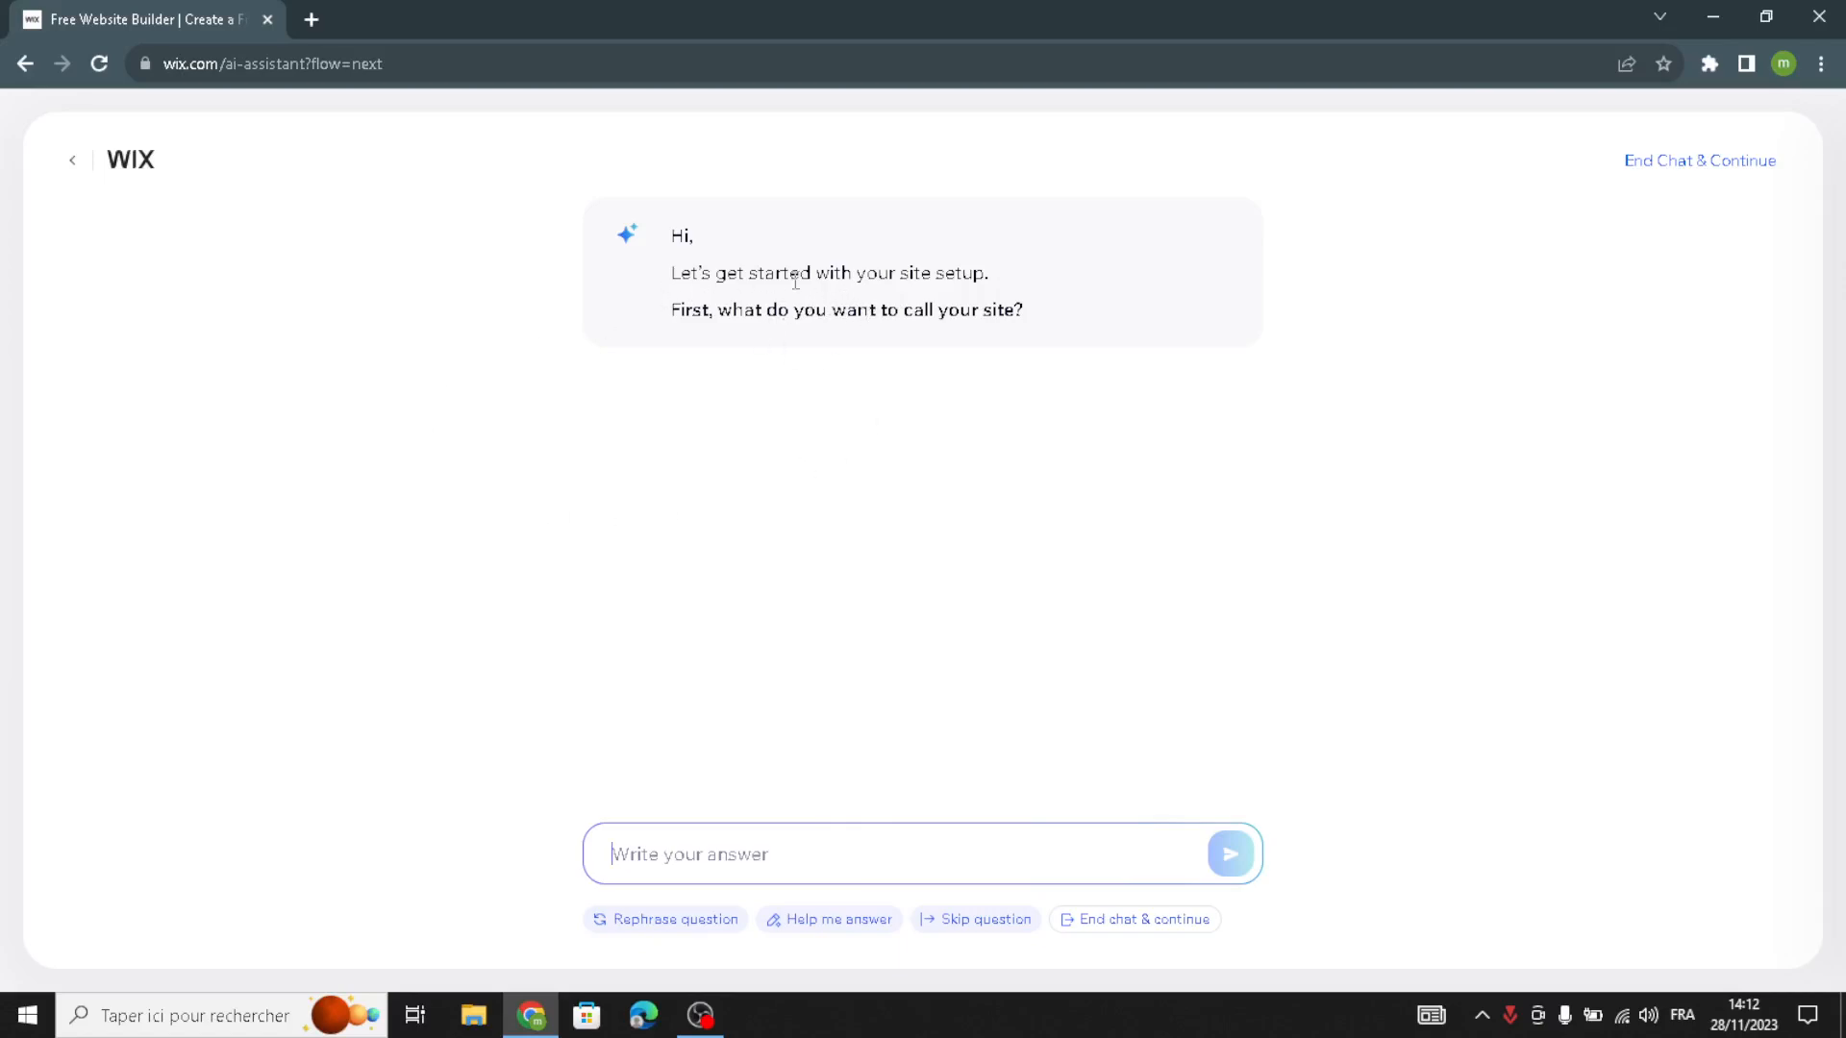
left_click(71, 166)
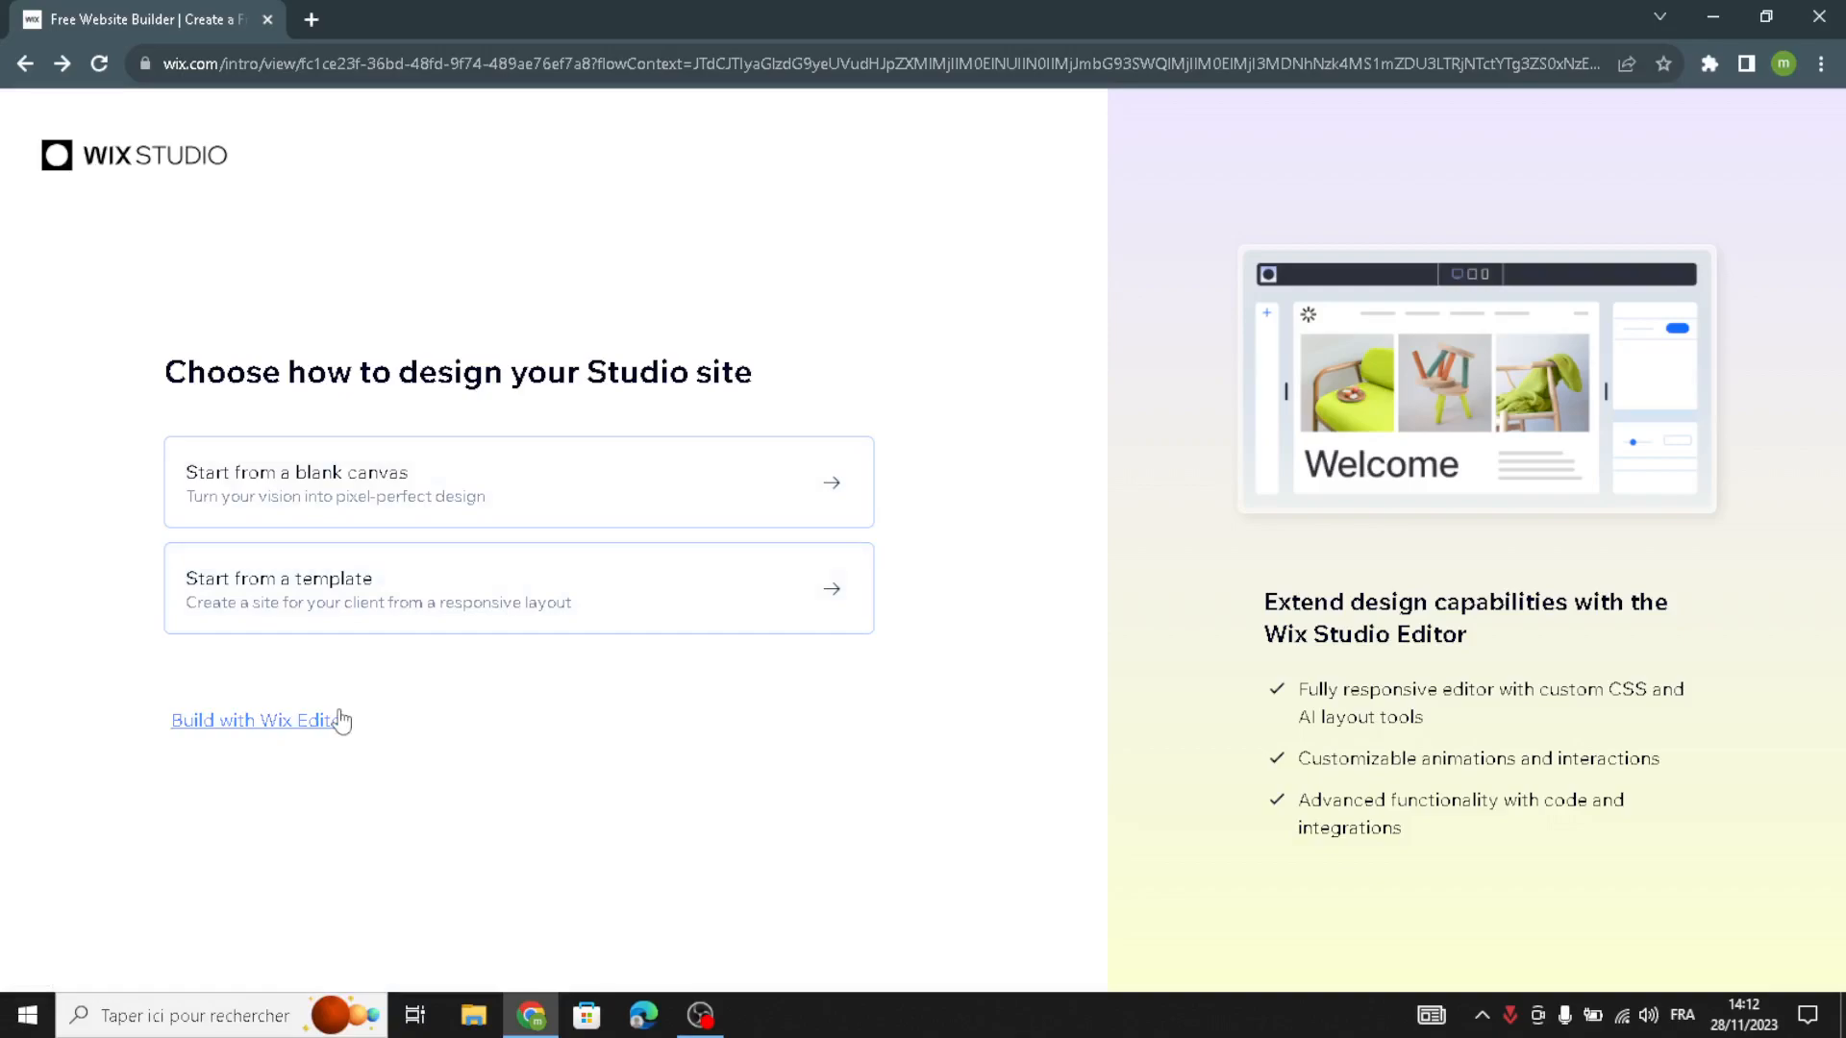
- Set up the site without AI and choose Health & Wellness Business as the website type
left_click(790, 505)
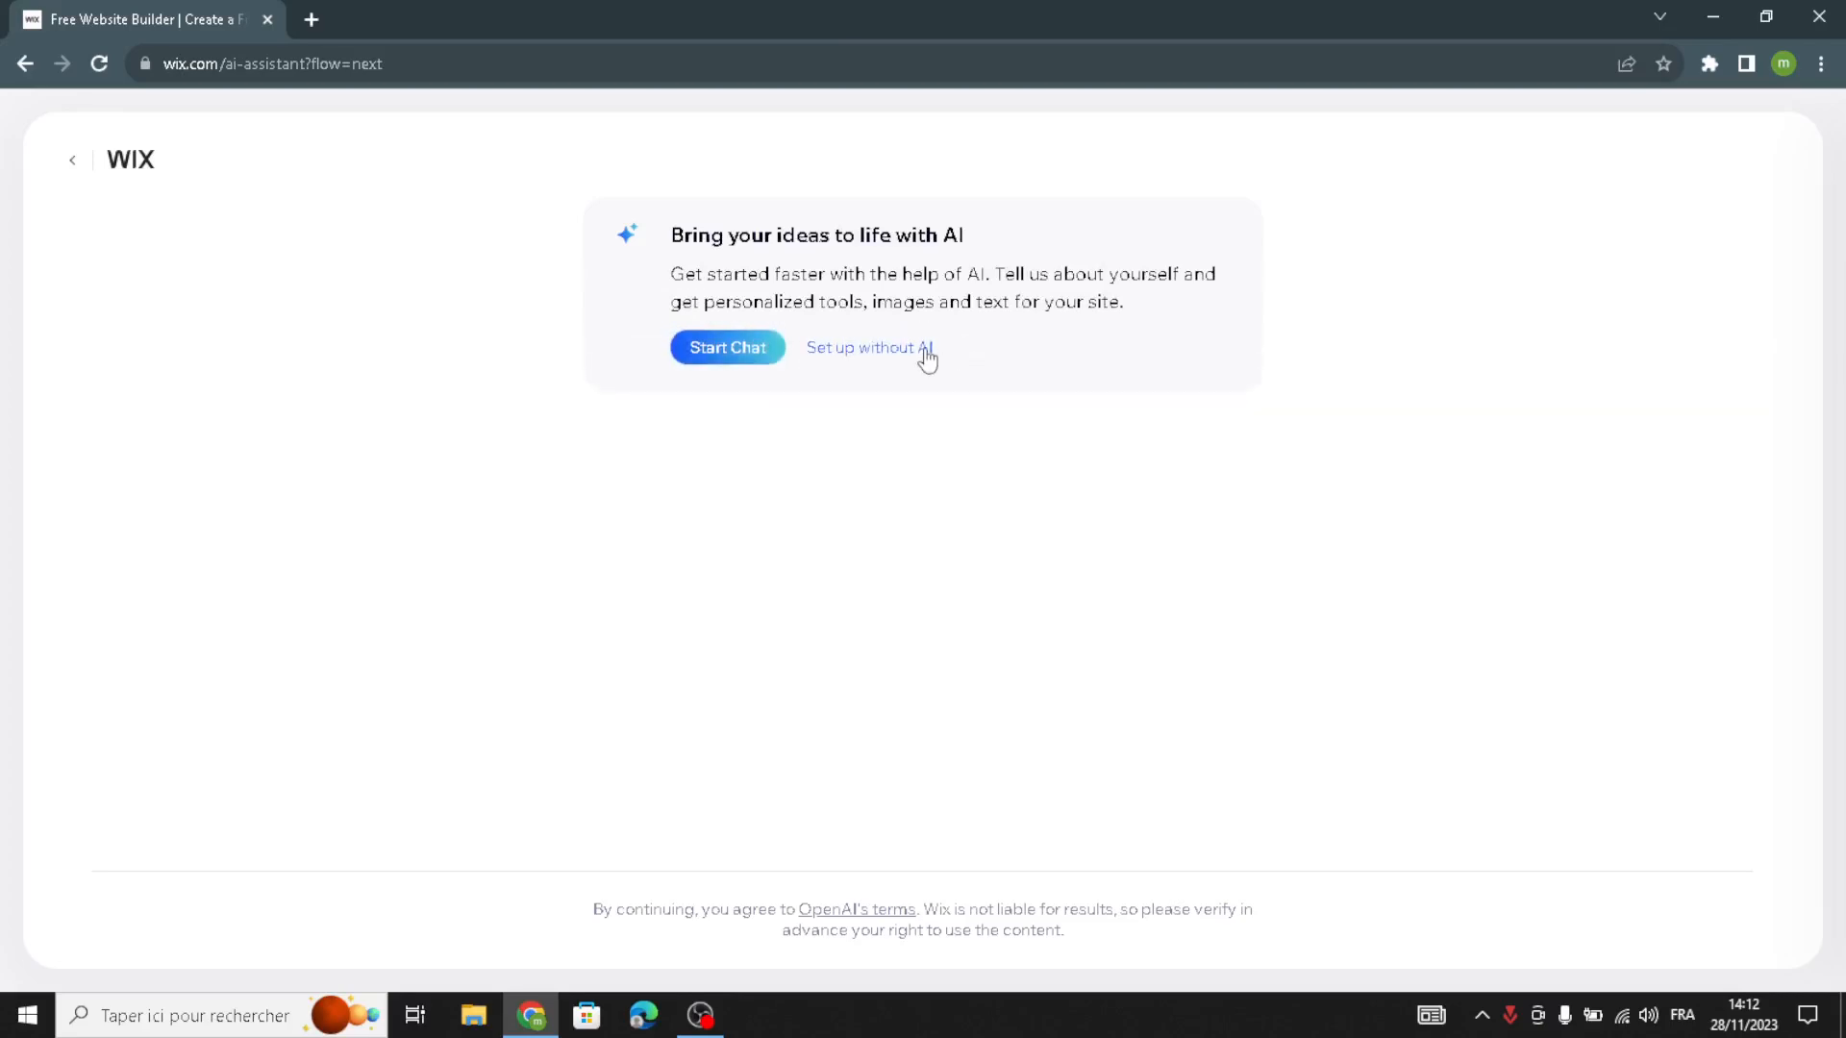
left_click(923, 350)
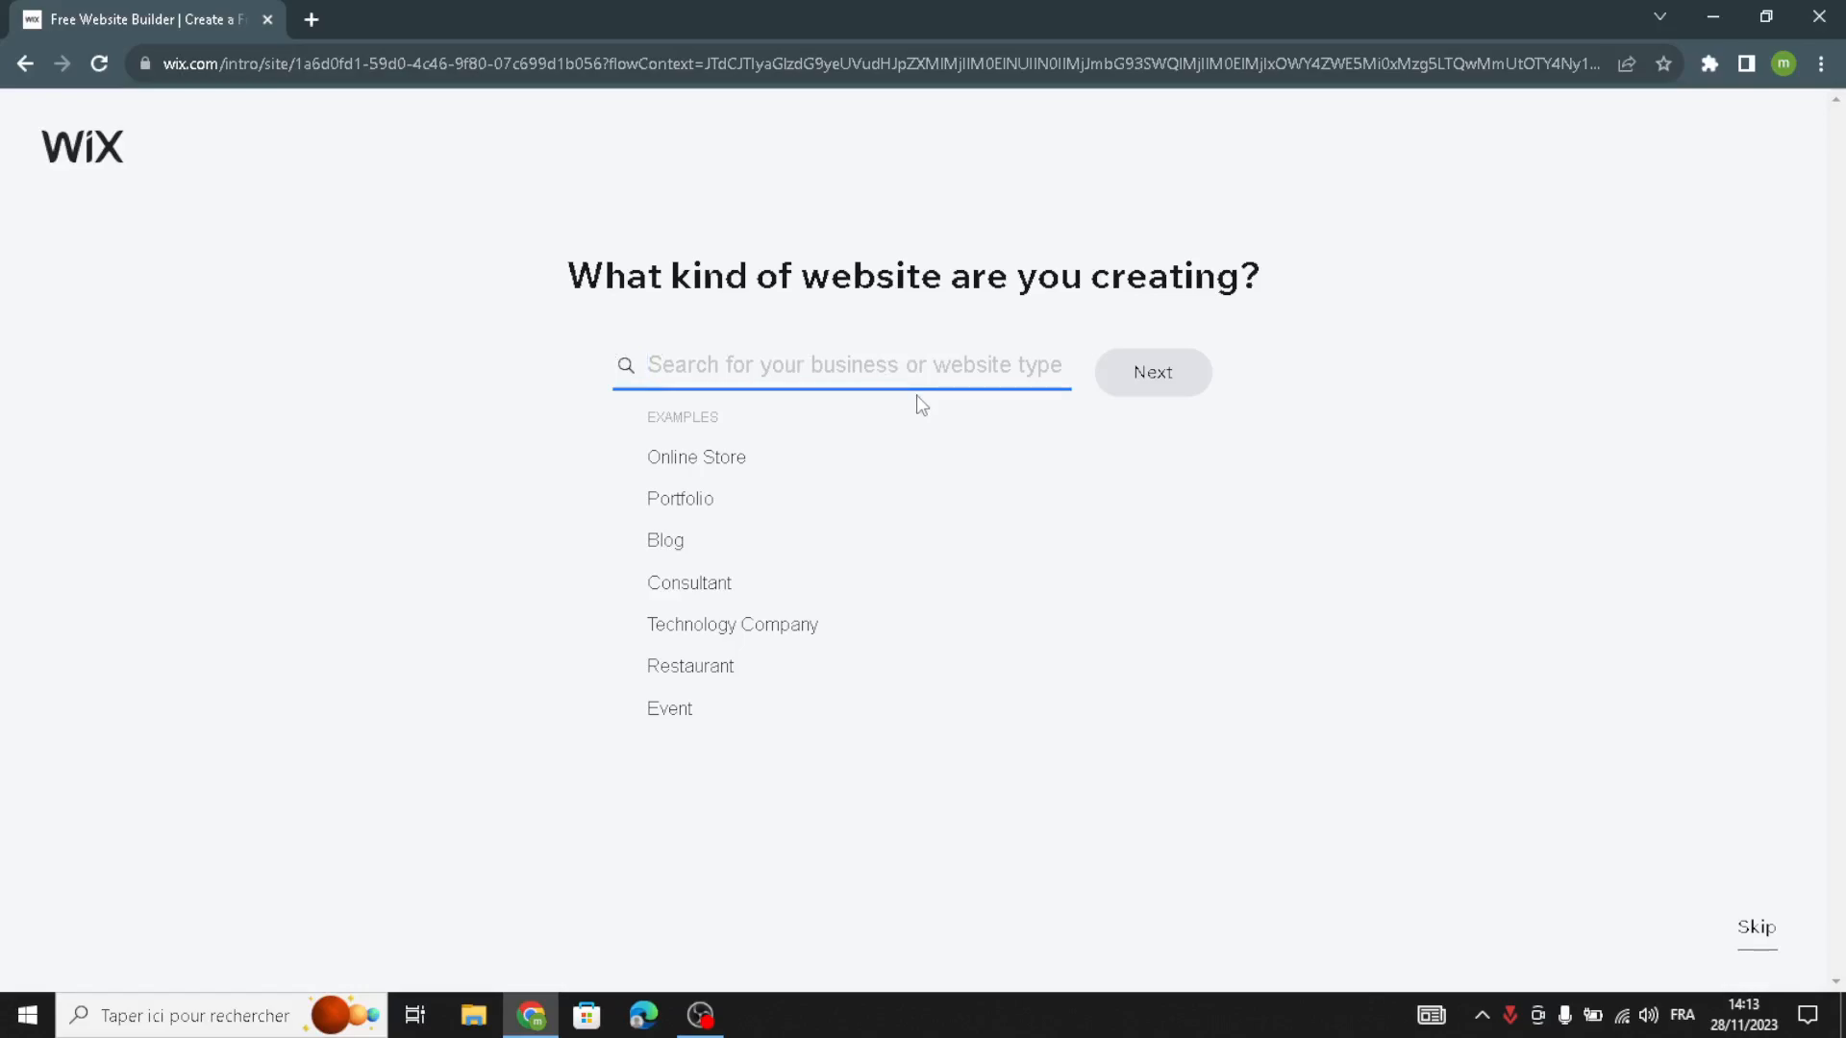
type("health")
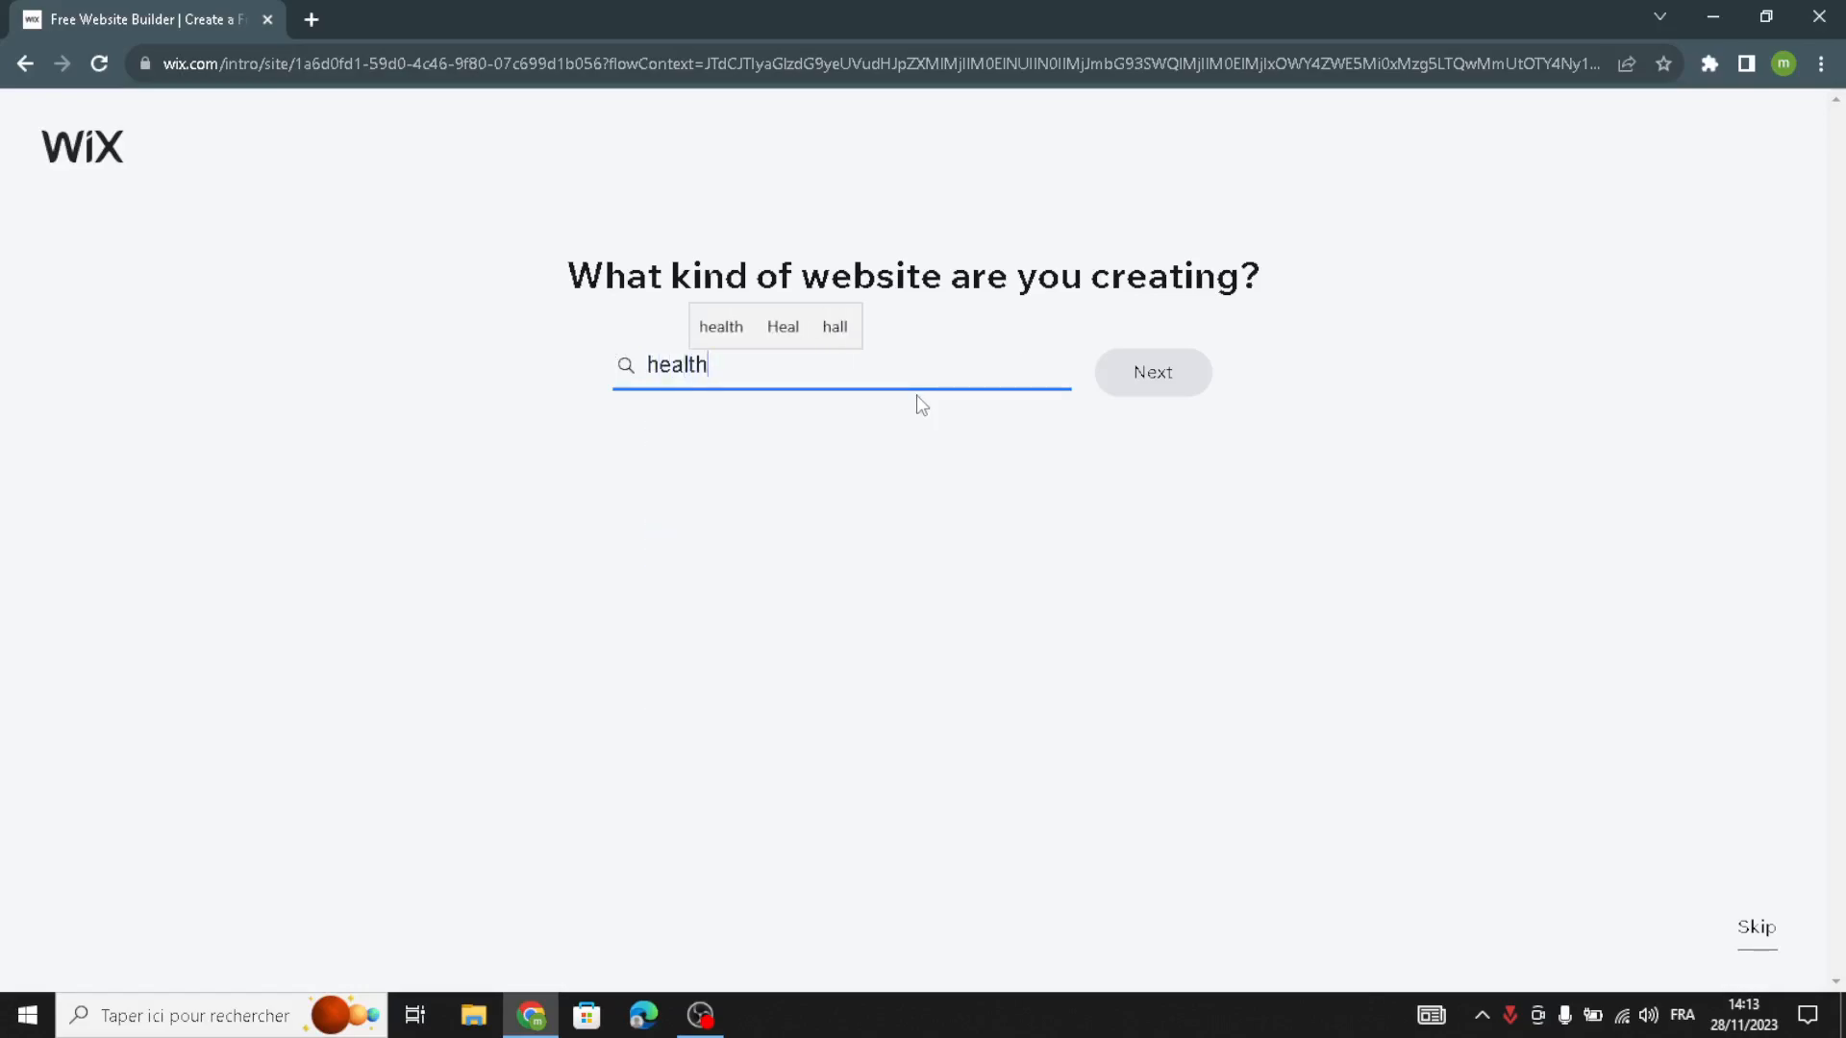
type(" and w")
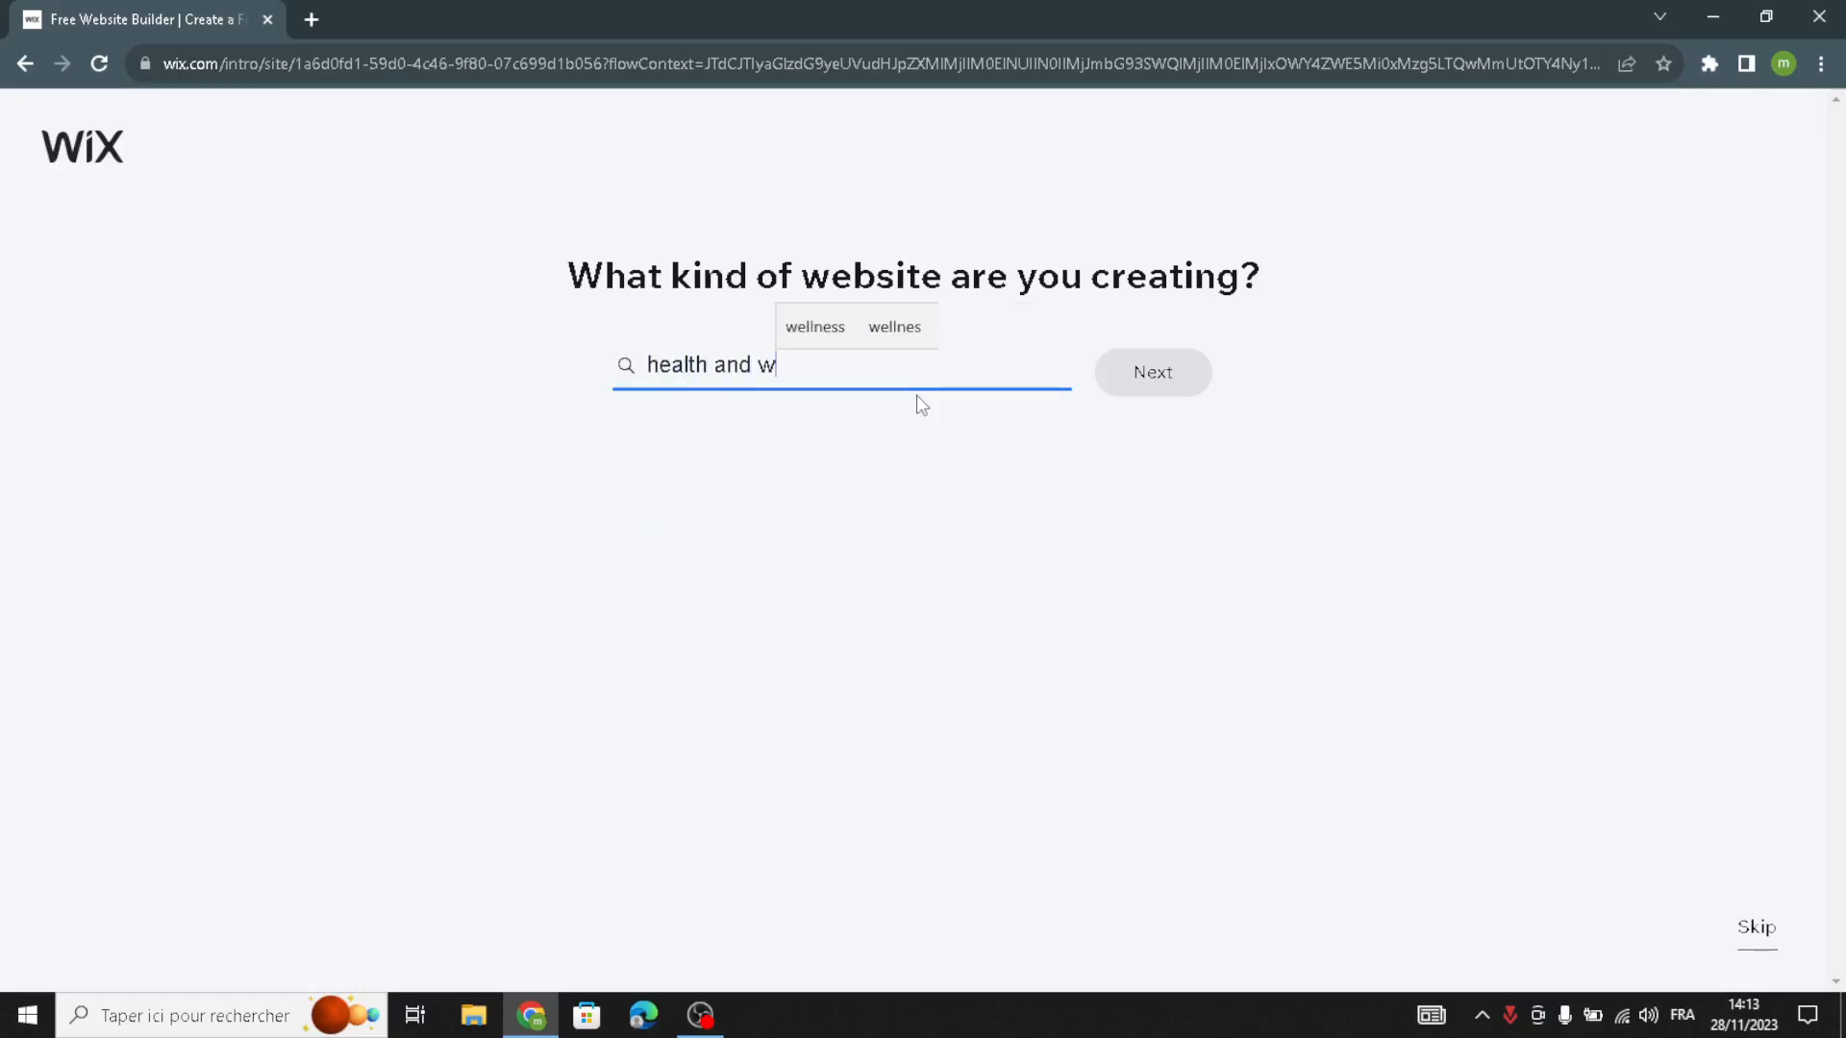
type("ellness")
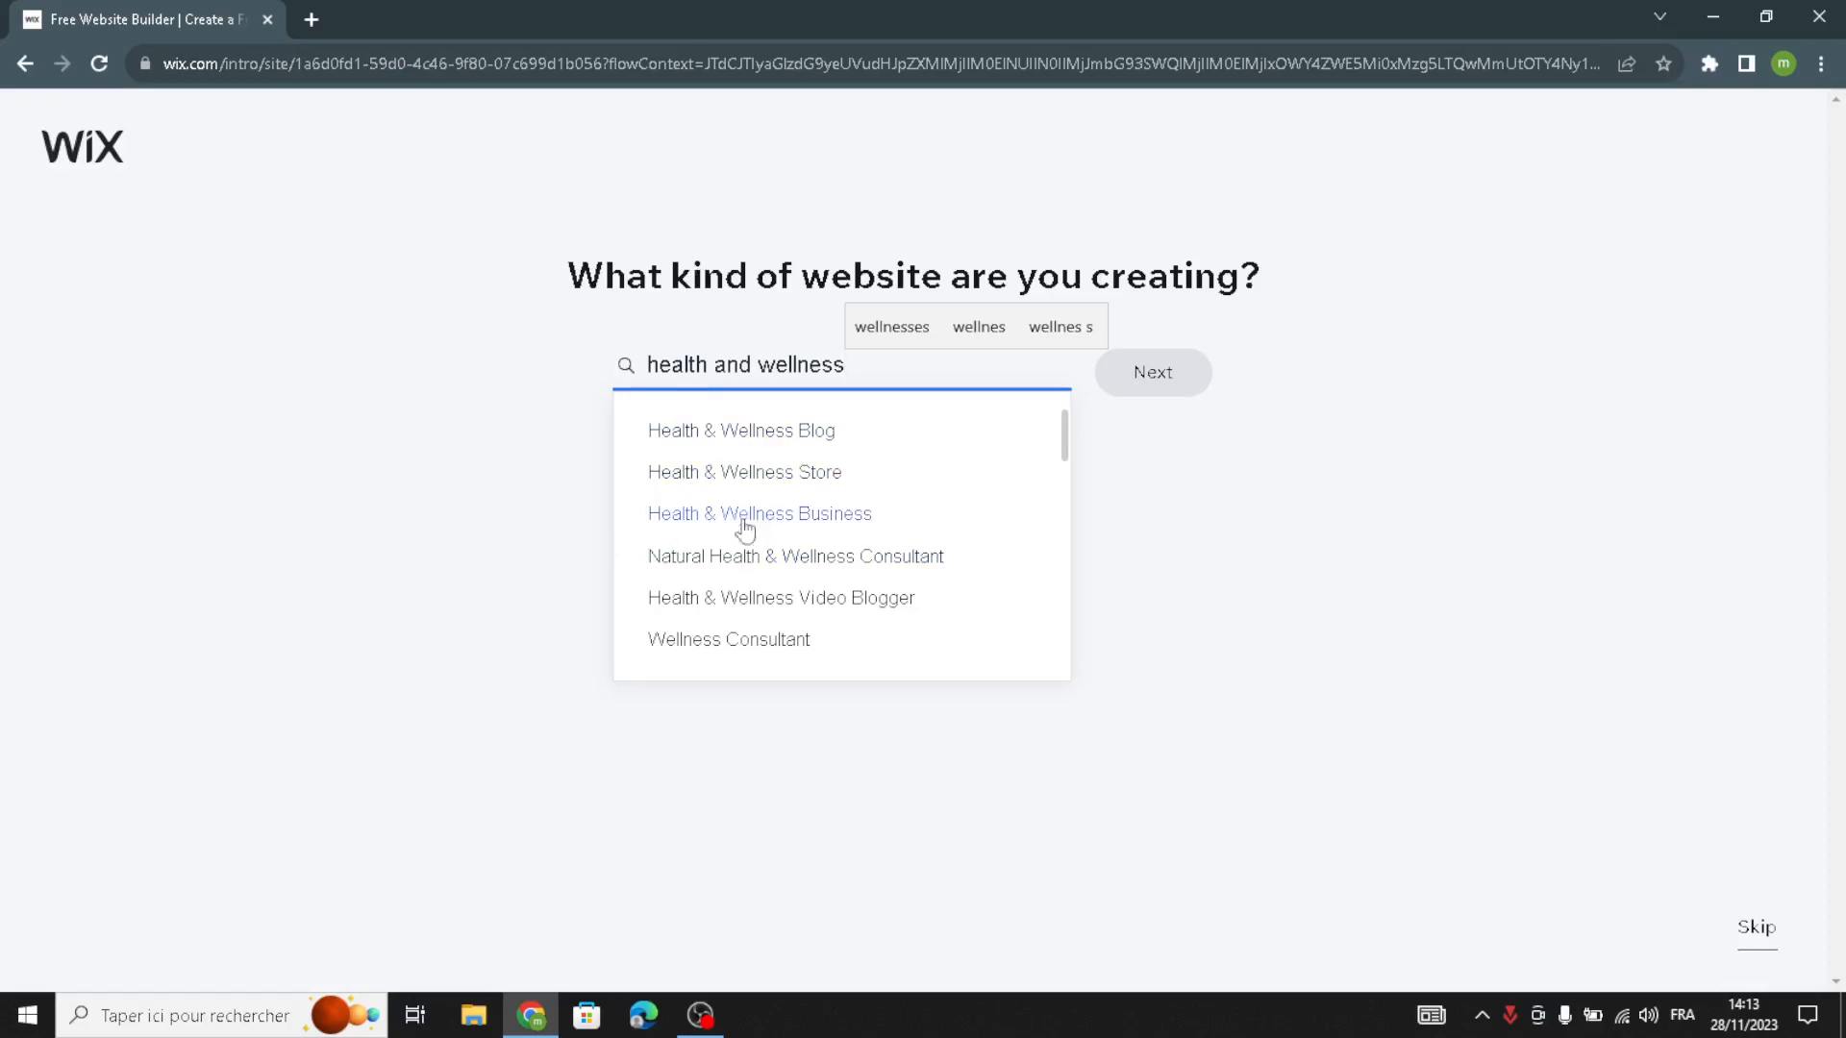
left_click(822, 536)
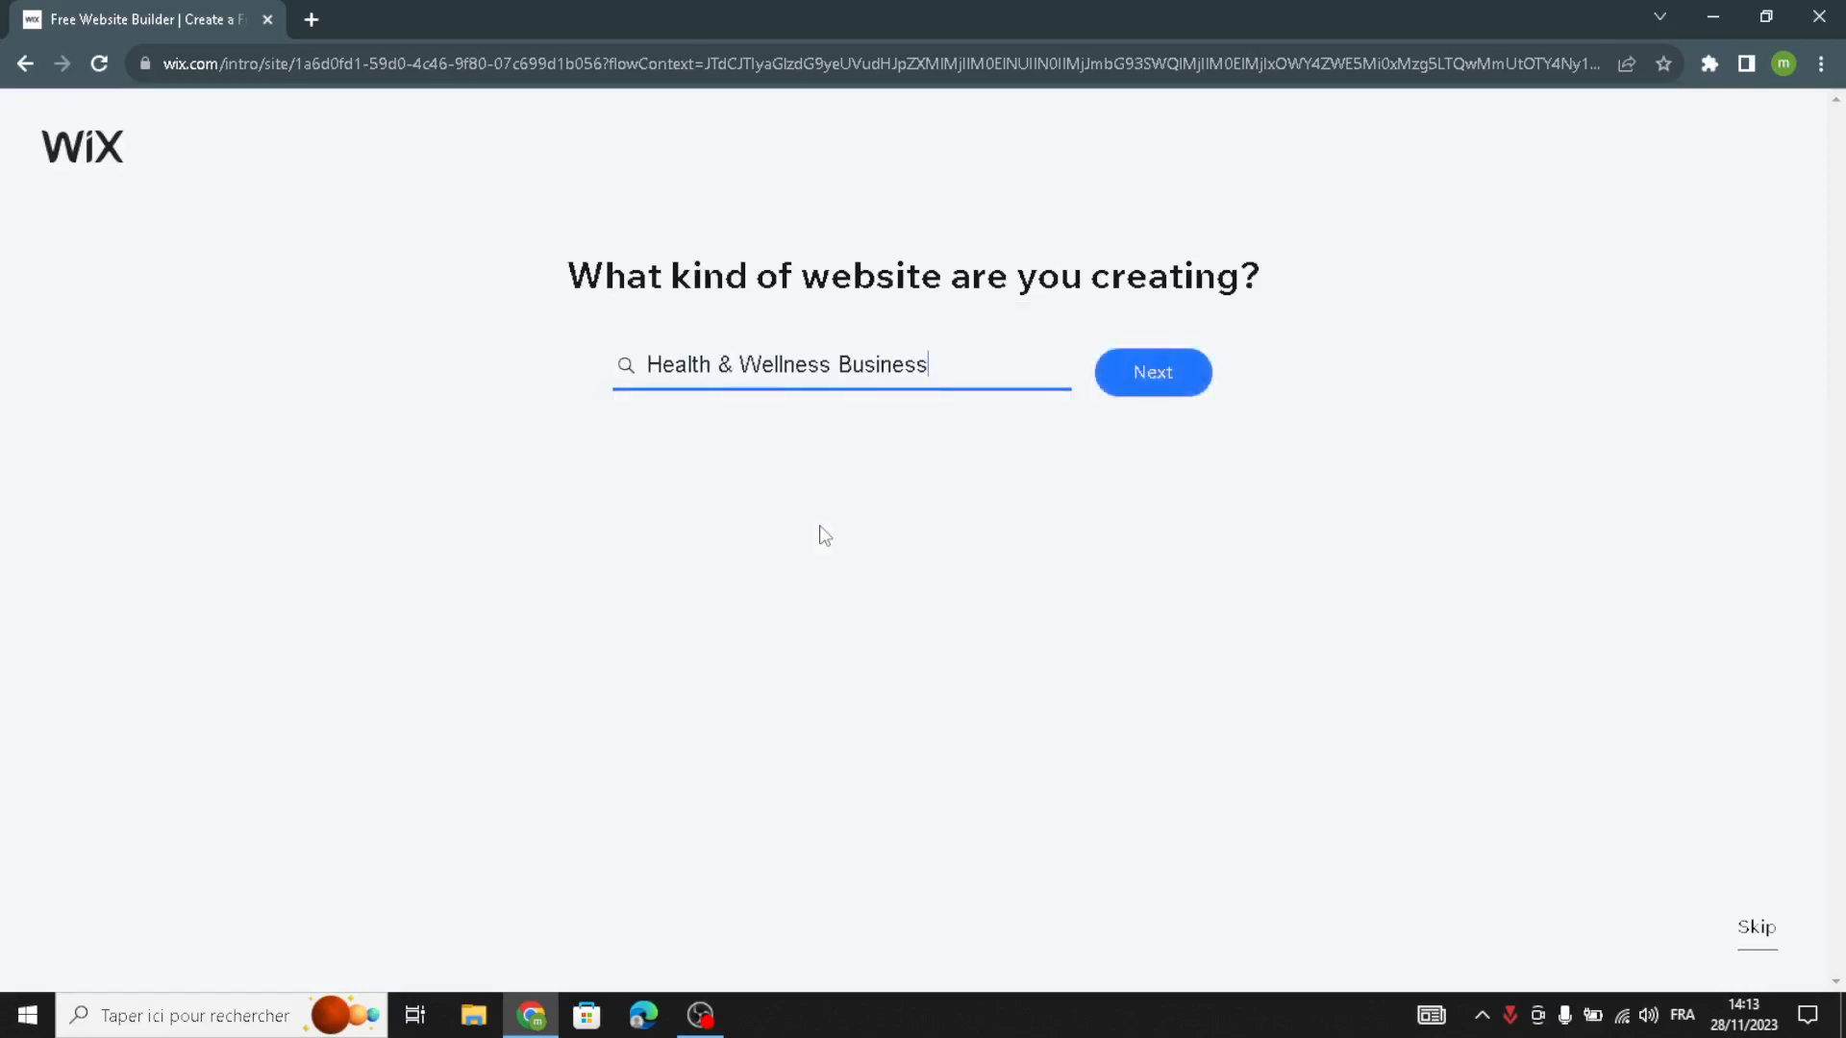
left_click(1134, 372)
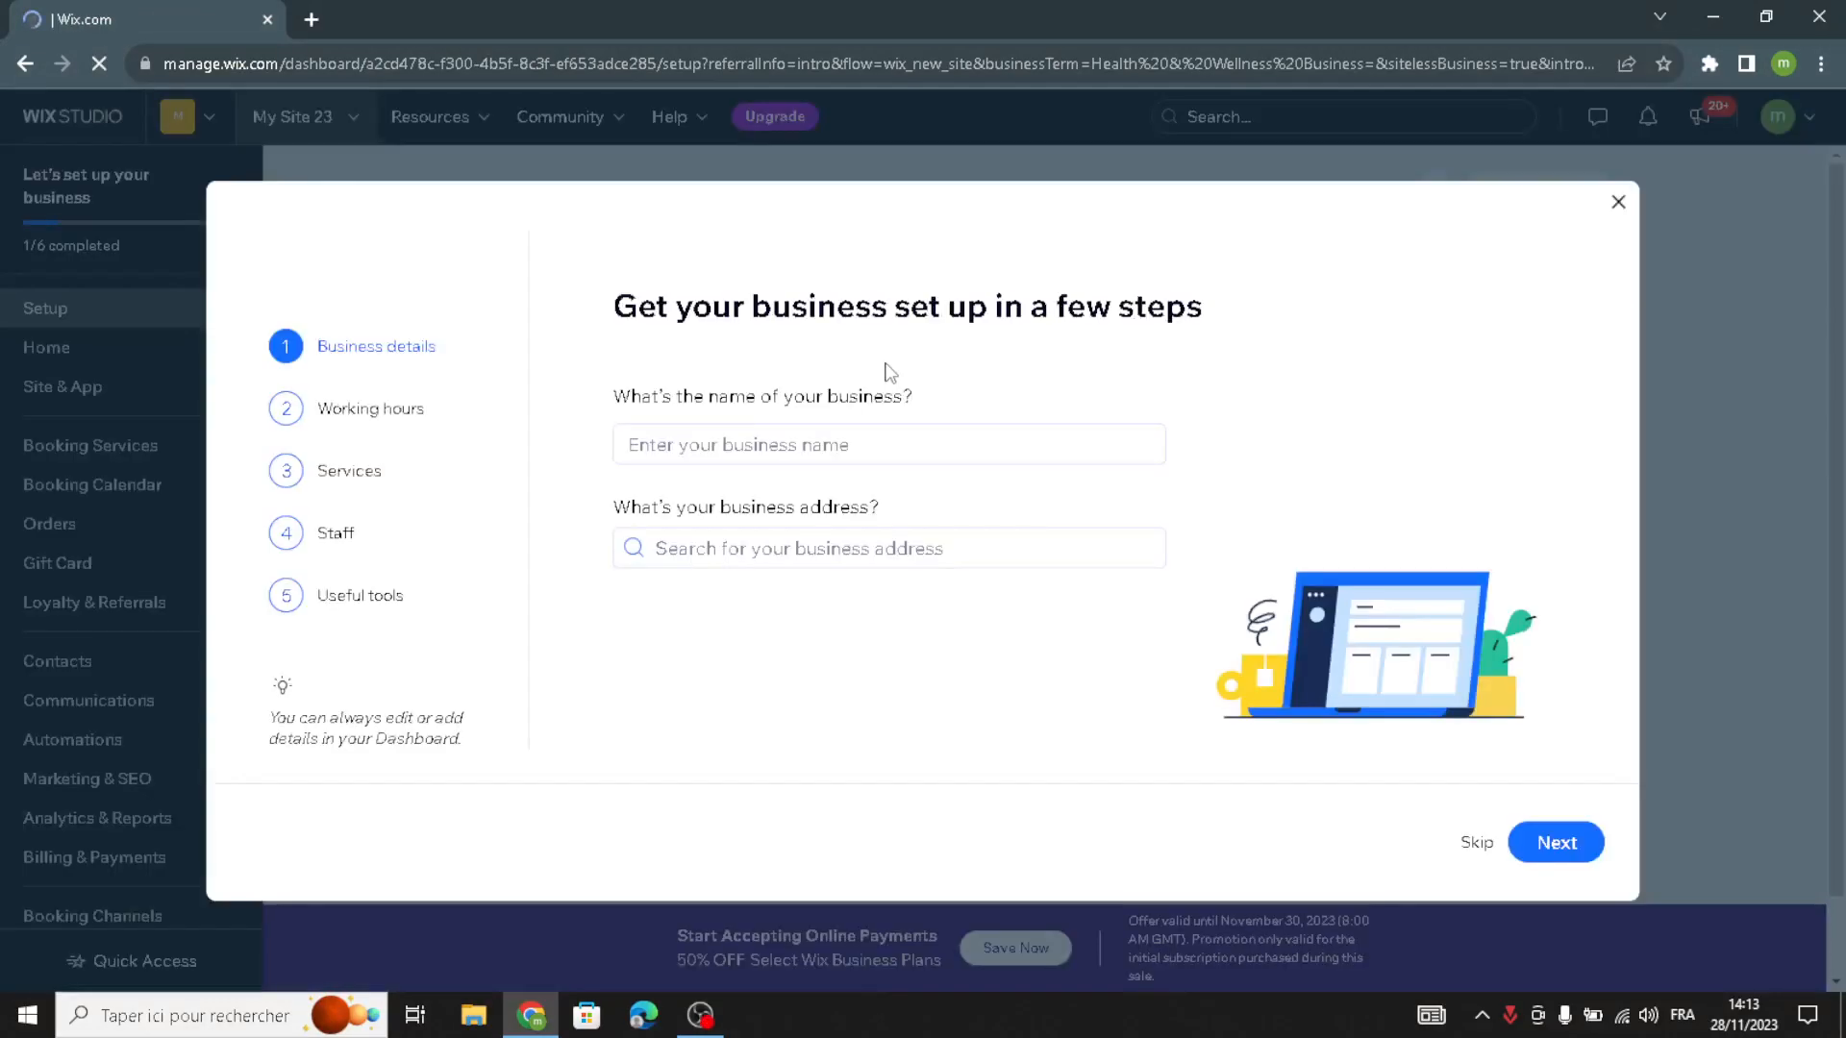
- Name the business VitaBoost, leave its address blank, and accept the default working hours
left_click(795, 433)
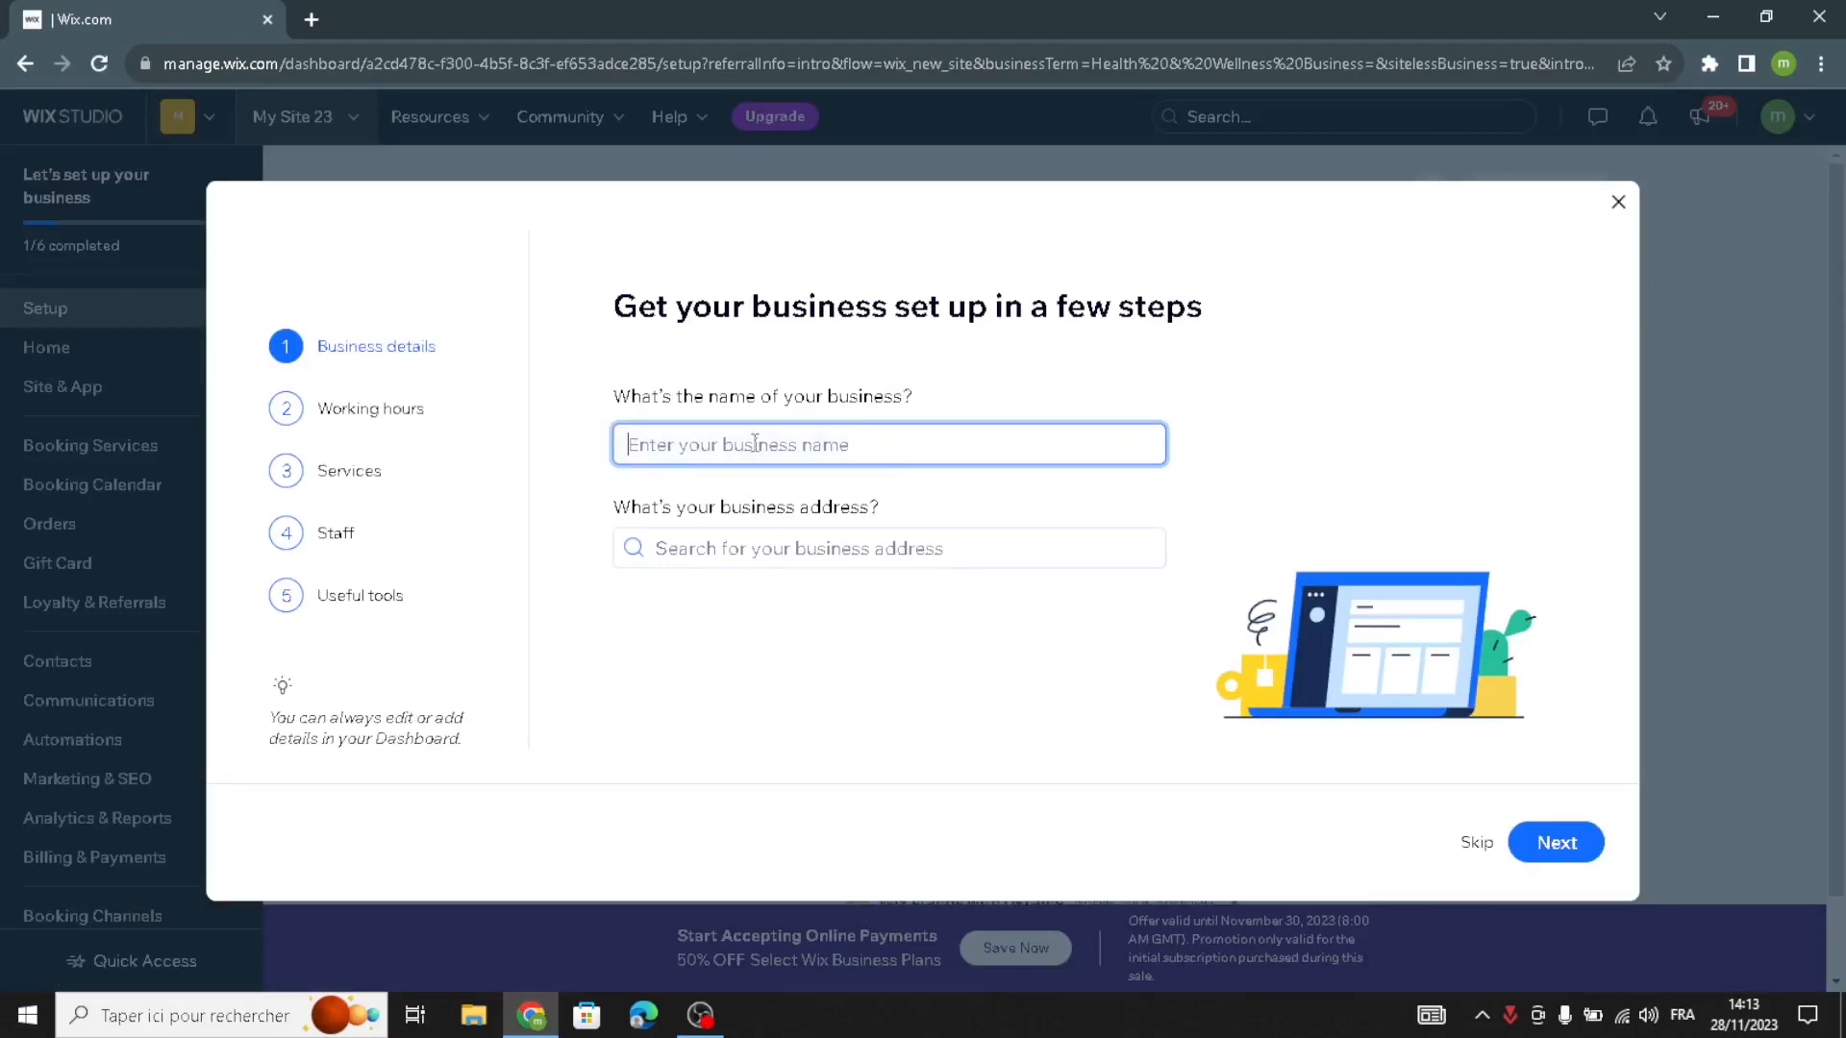
type("VitaBoost")
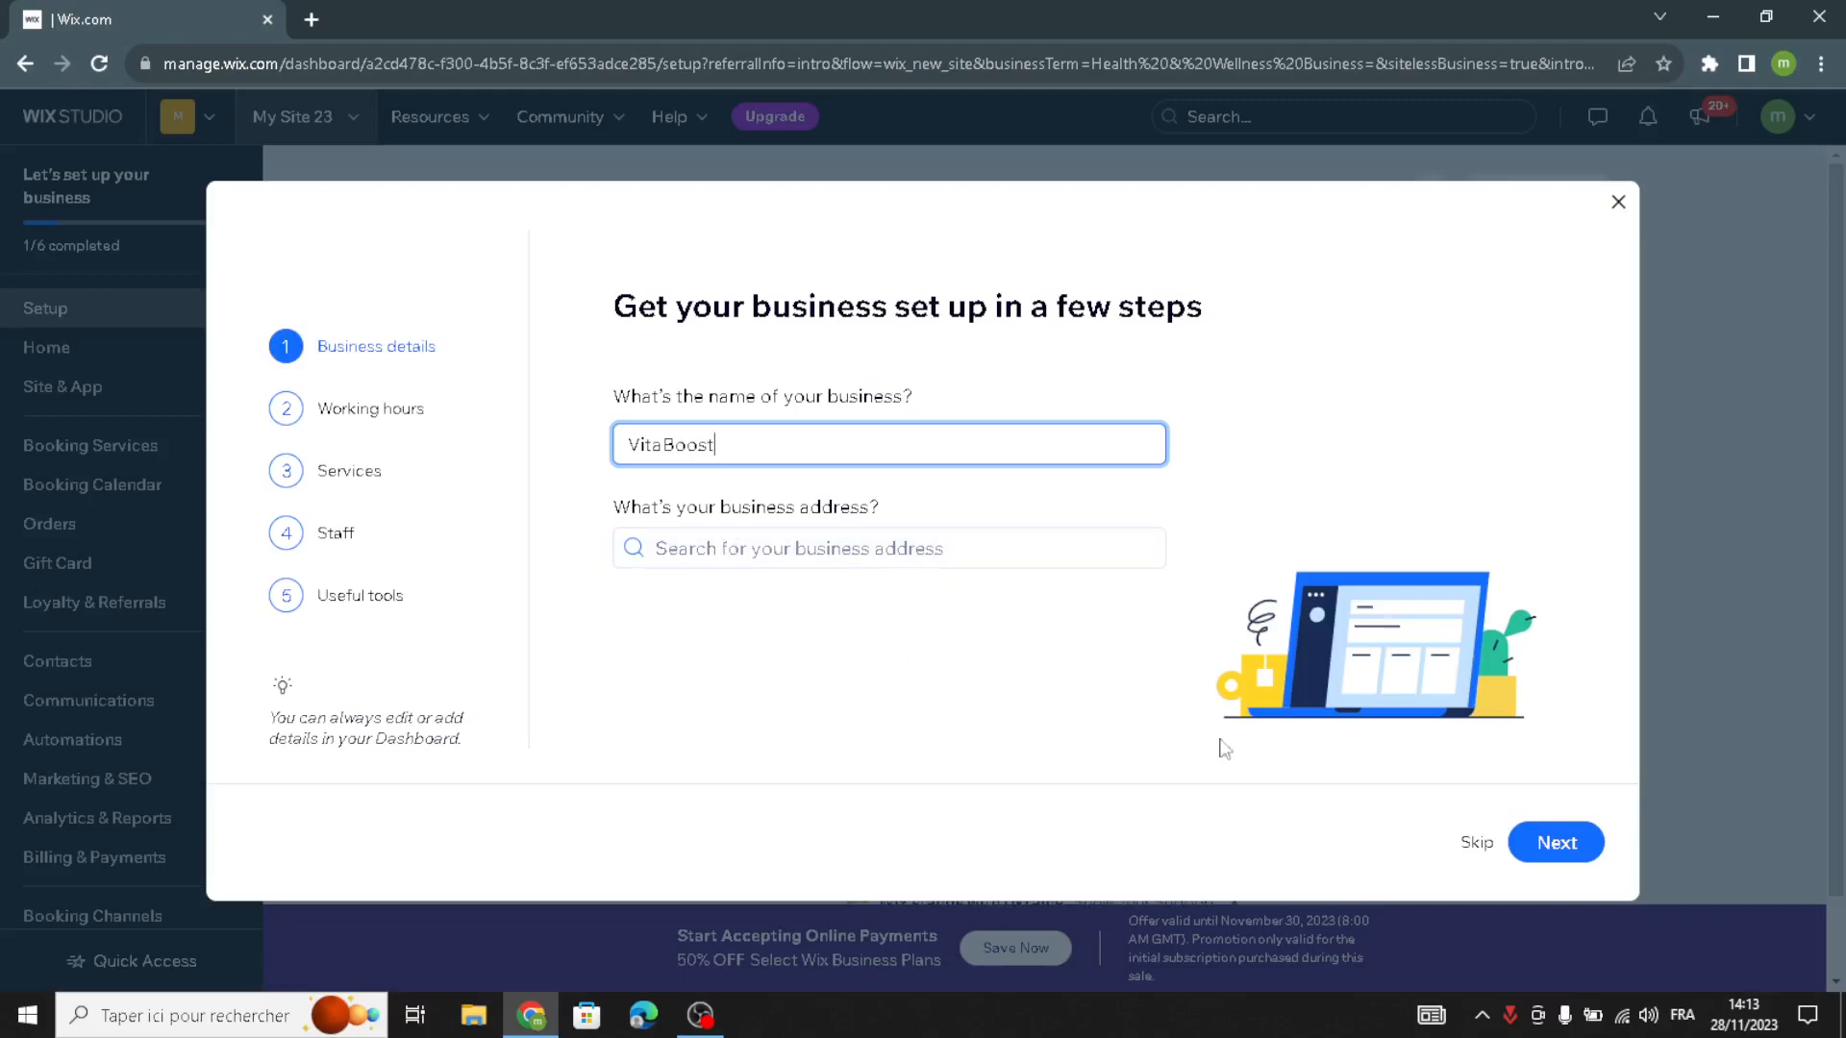
left_click(1542, 852)
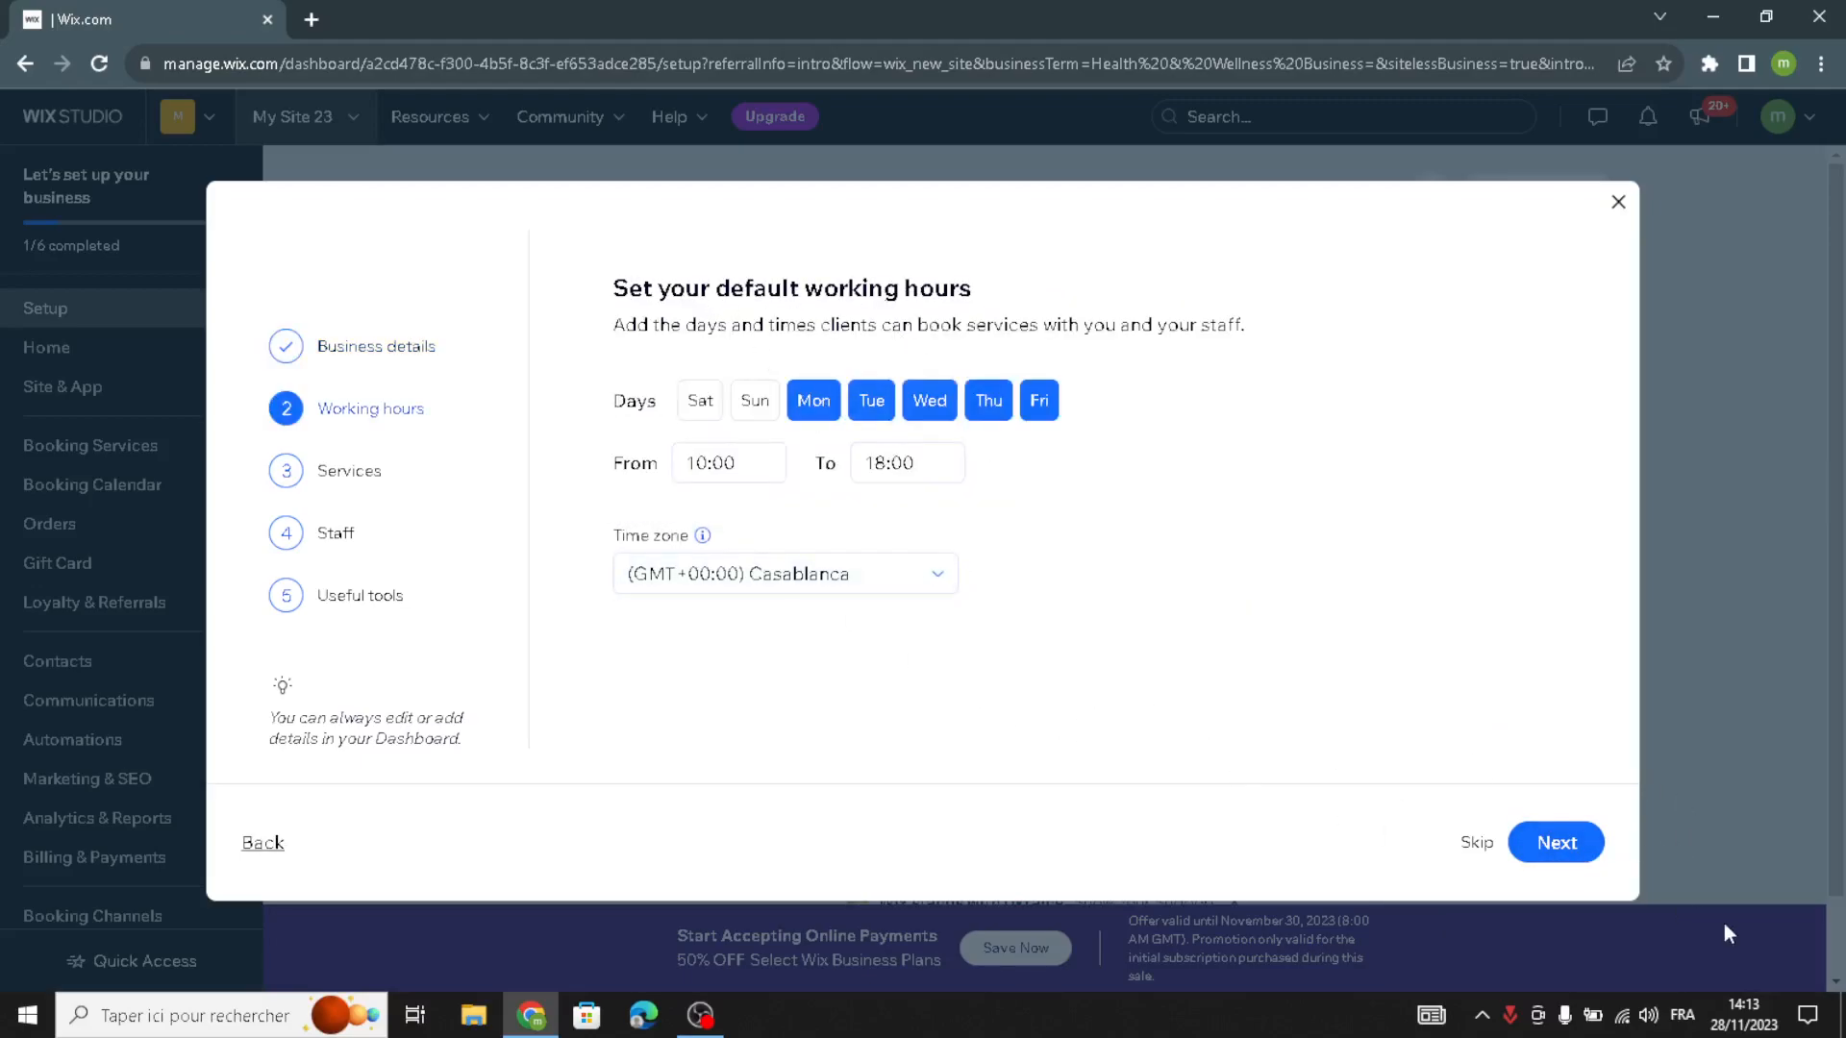
left_click(1566, 843)
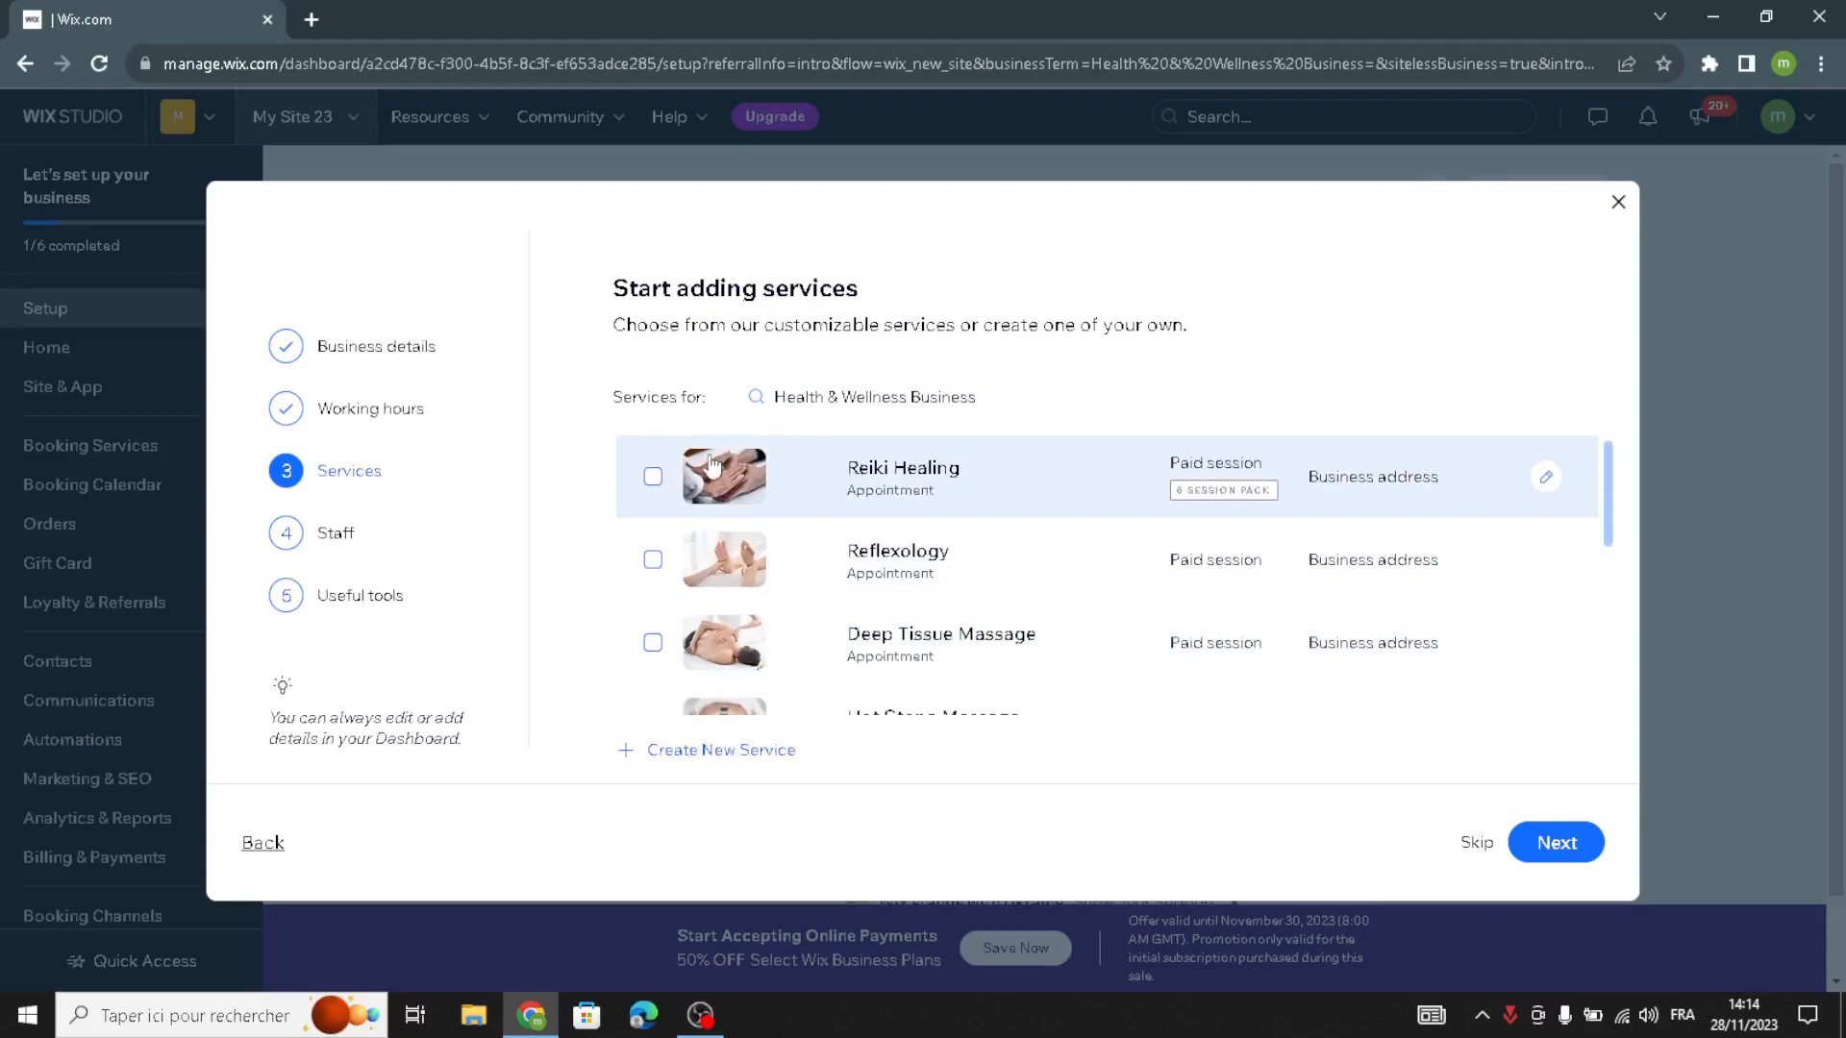
- Add the Deep Tissue Massage, Hot Stone Massage, Men's Haircut and Lash Extentions services to the business
scroll(882, 596, "down", 3)
scroll(712, 596, "down", 2)
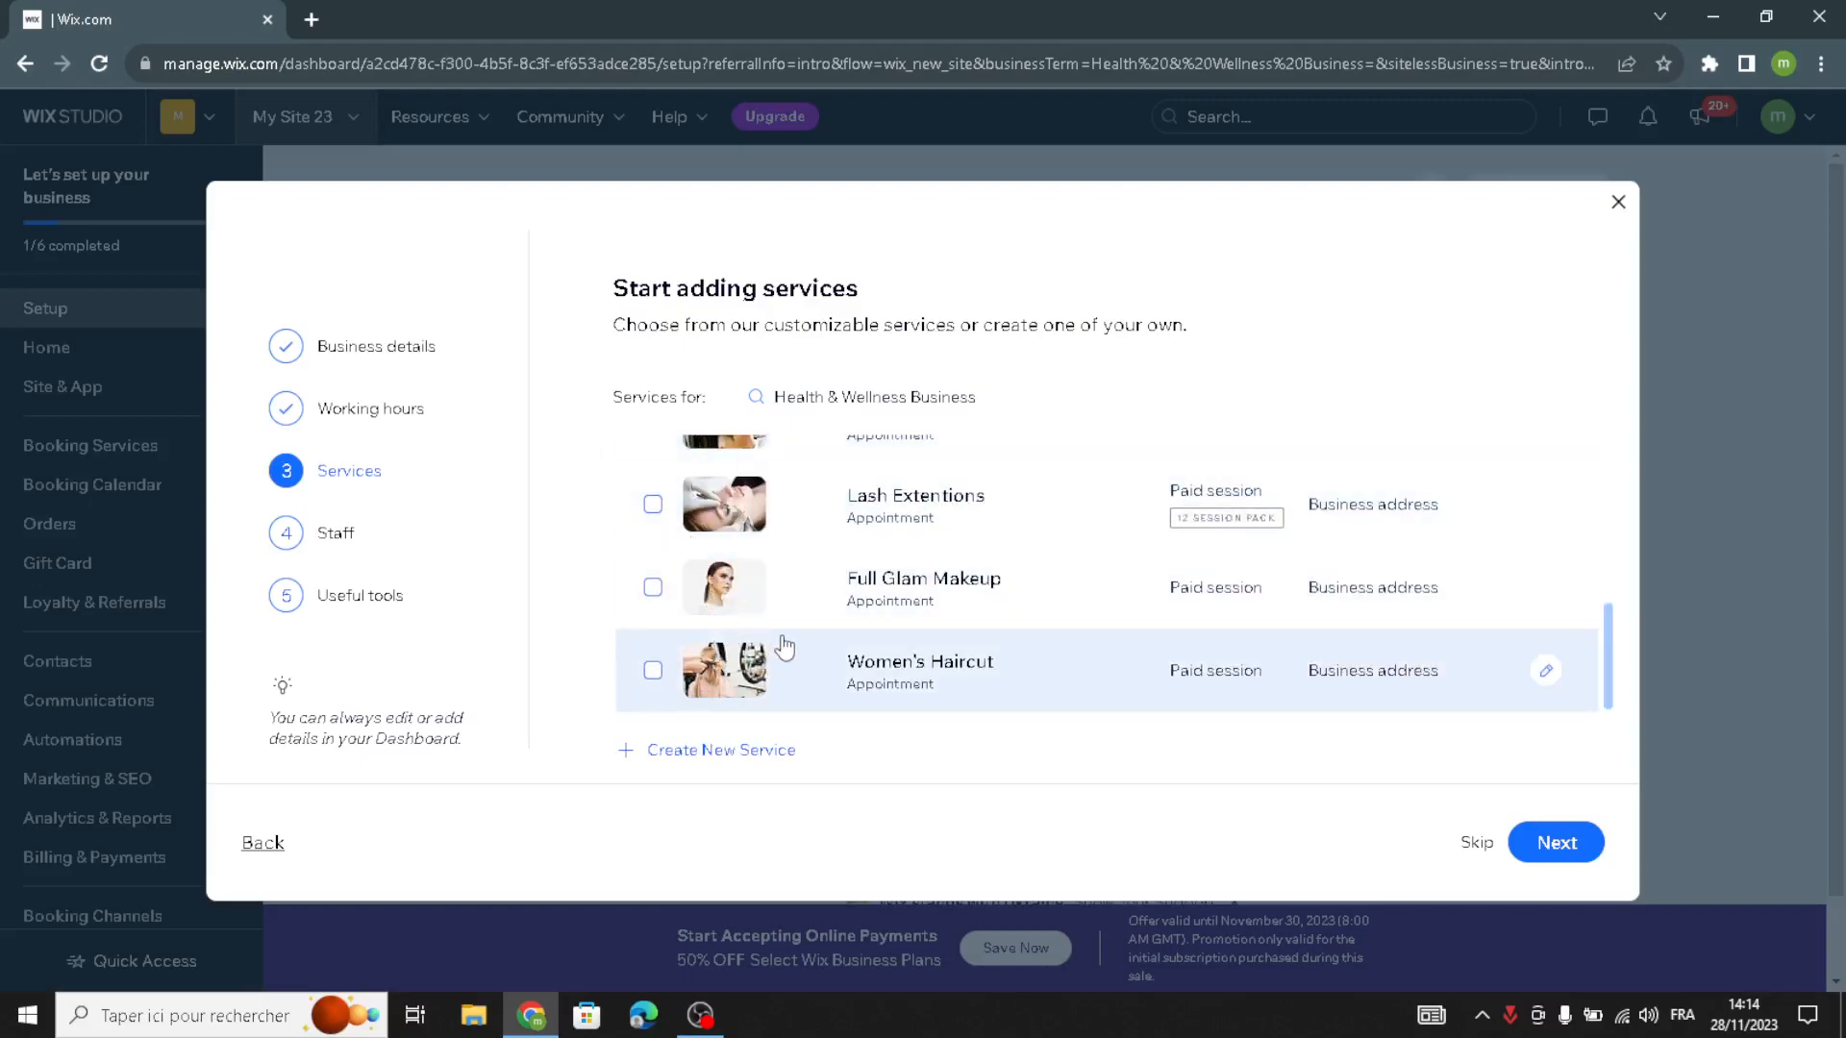
scroll(728, 630, "up", 3)
scroll(731, 615, "up", 1)
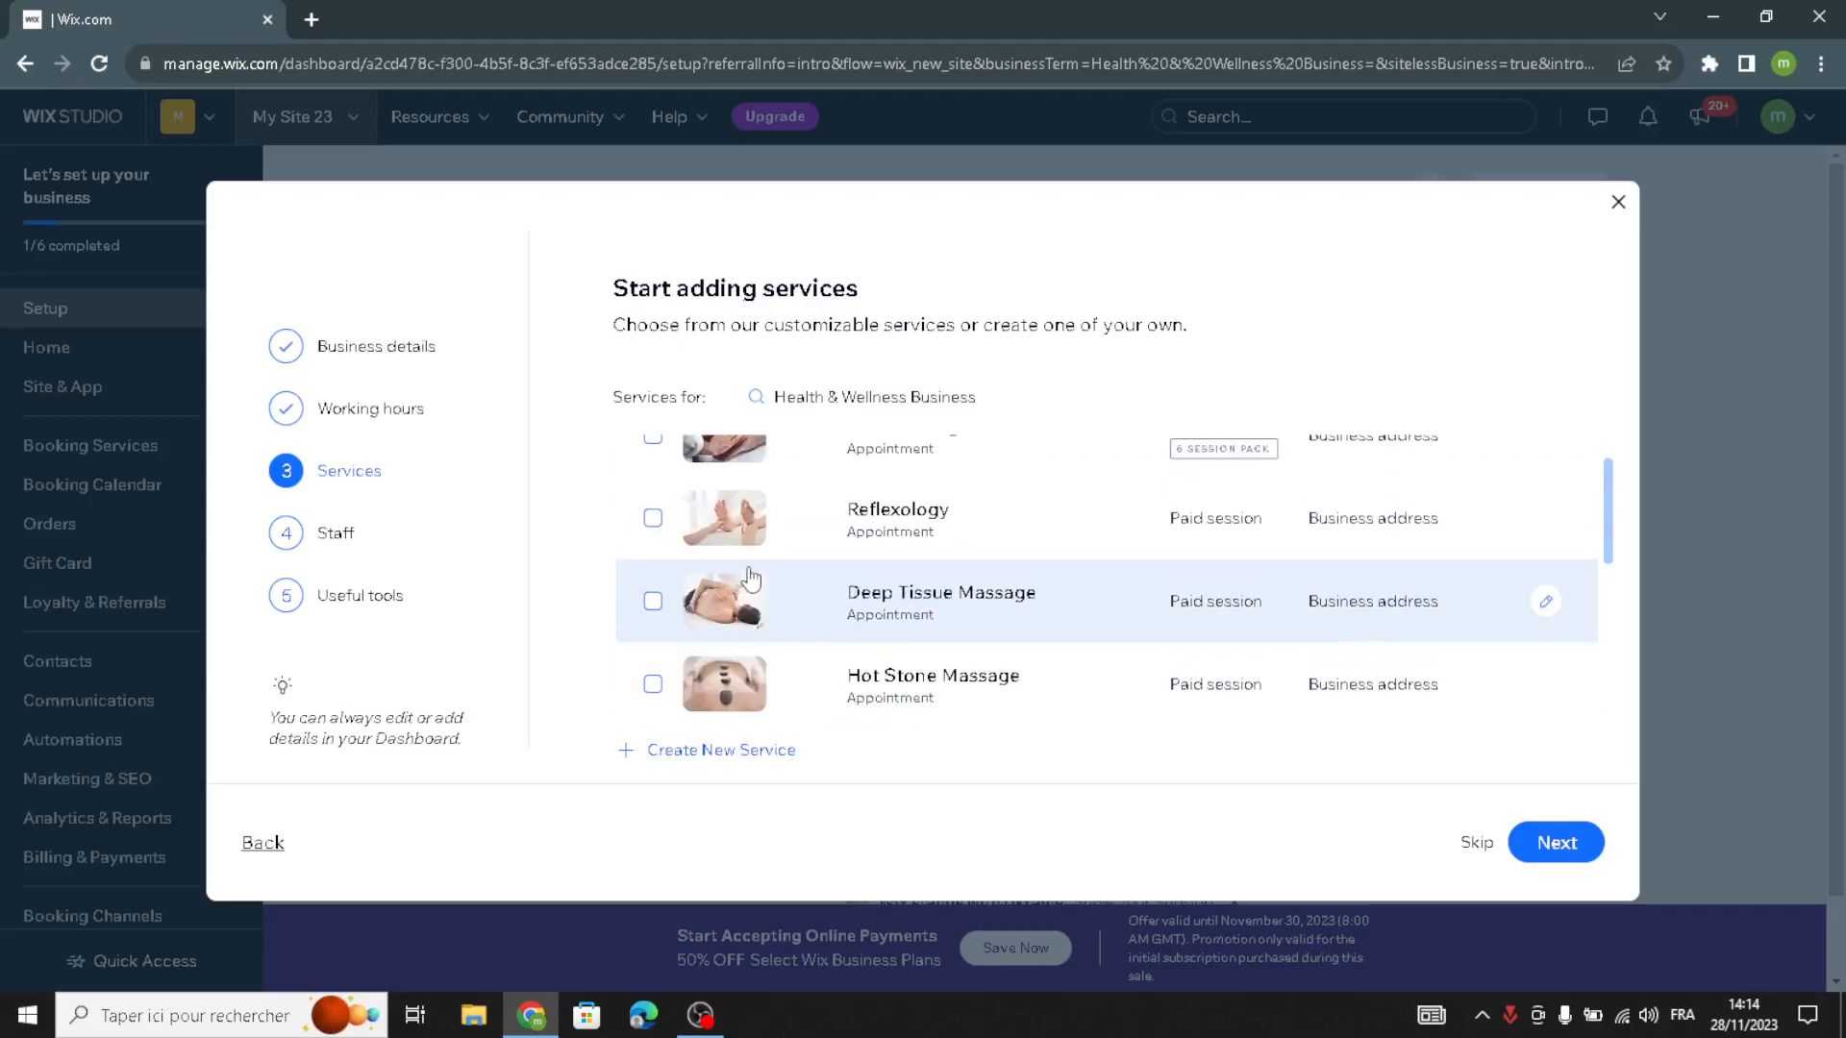
scroll(769, 553, "up", 1)
left_click(793, 644)
scroll(792, 645, "down", 2)
left_click(784, 661)
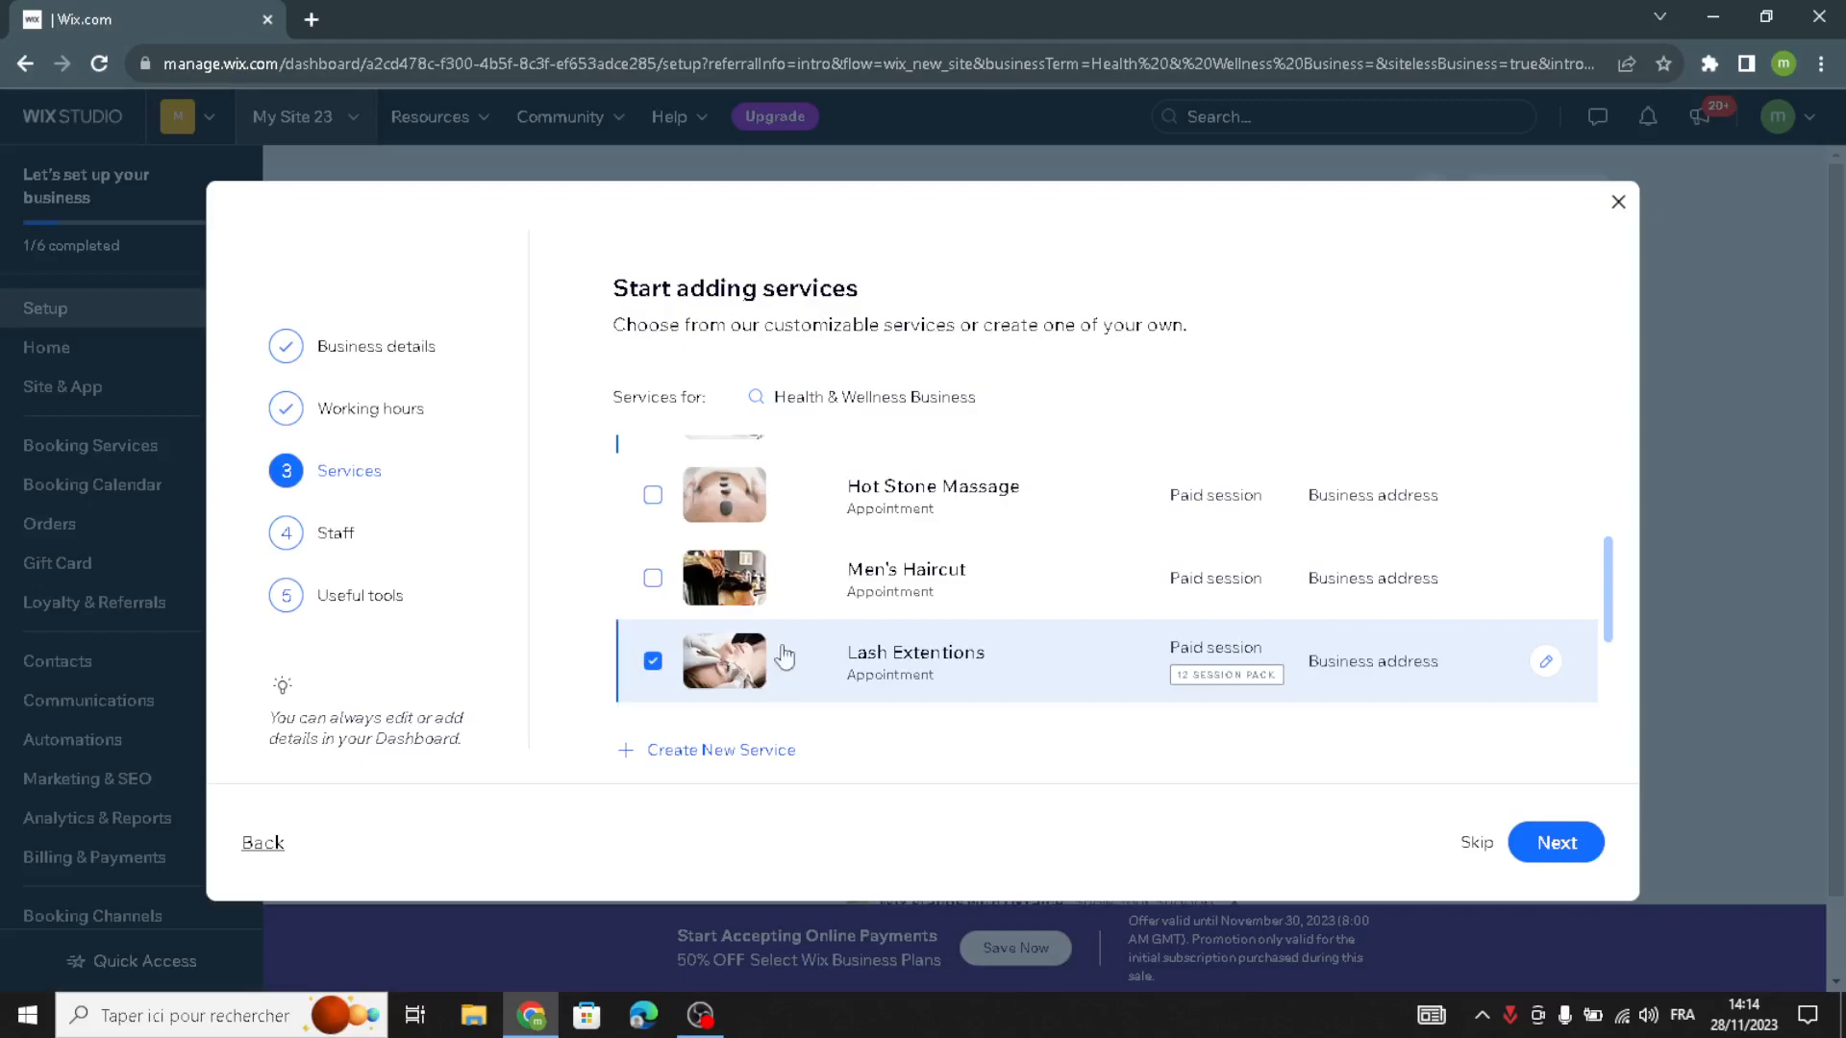
left_click(814, 588)
left_click(863, 512)
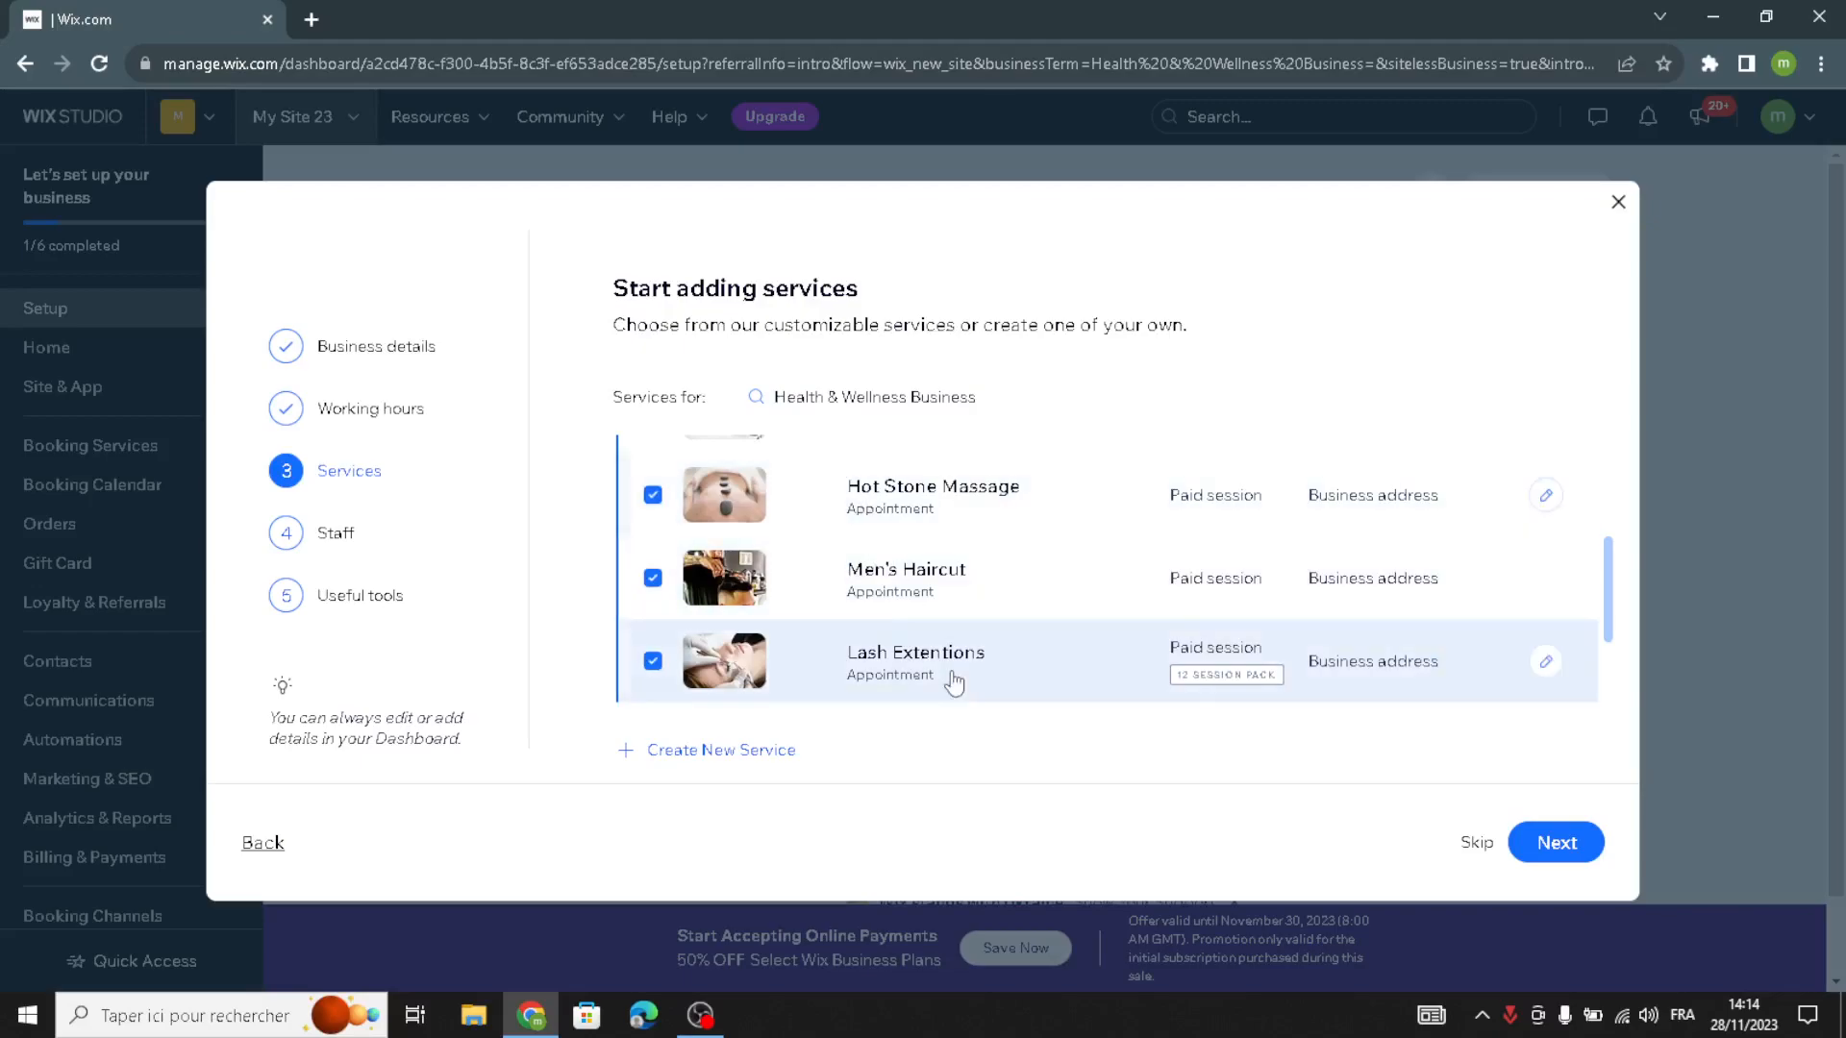
left_click(928, 598)
left_click(1539, 843)
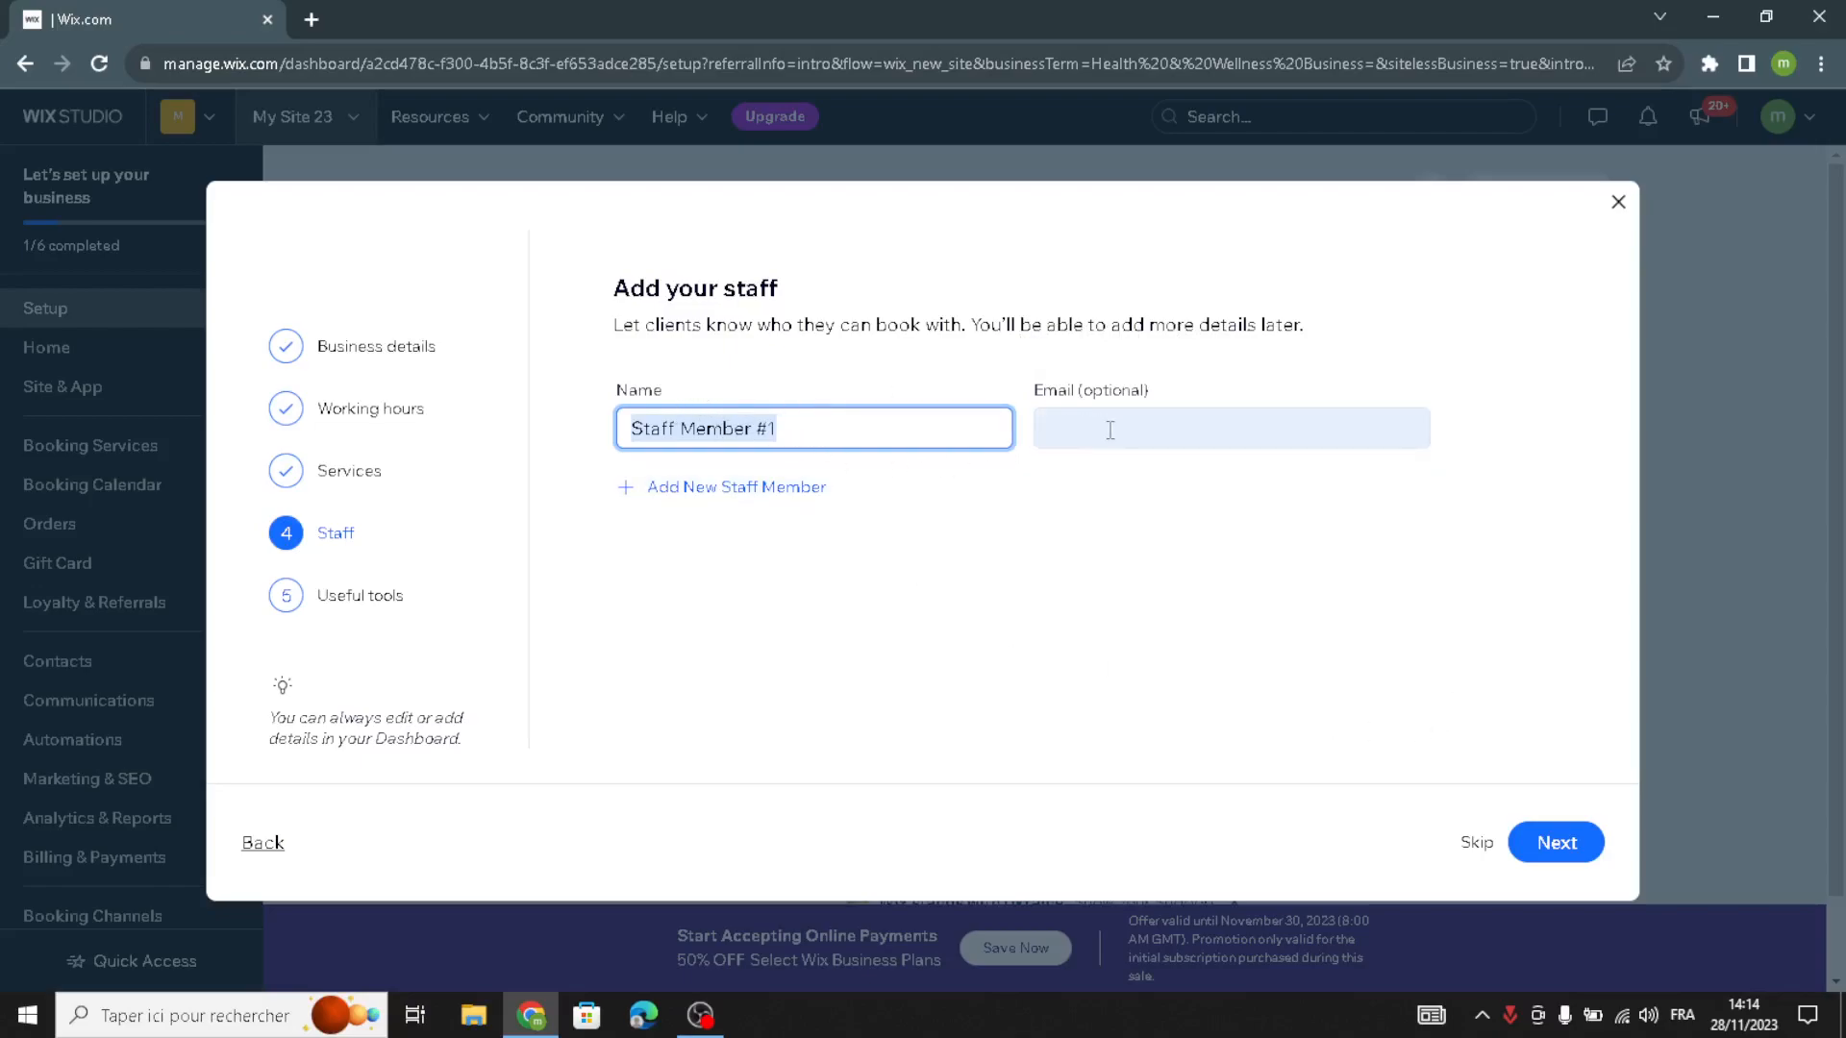
- Keep the default staff member, select online payments, automated emails and SMS reminders, and digital and physical product sales, then finish the business setup
left_click(1551, 842)
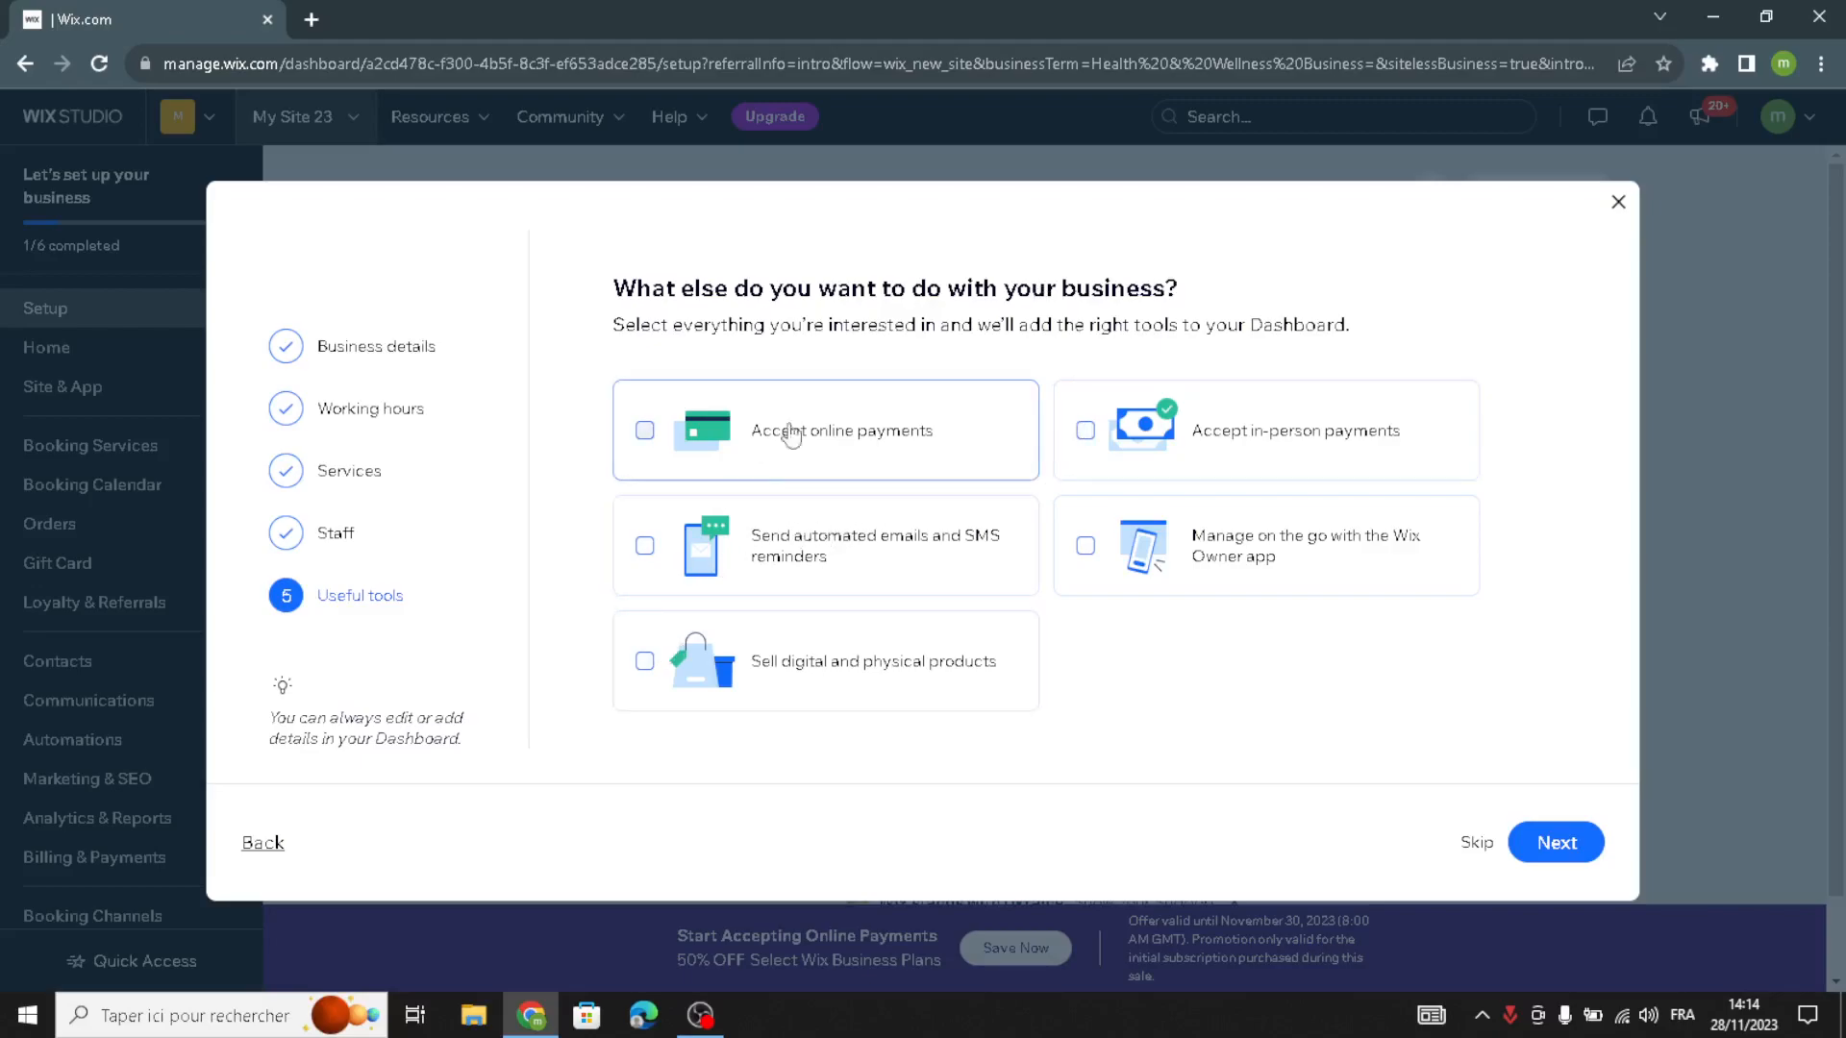
left_click(767, 478)
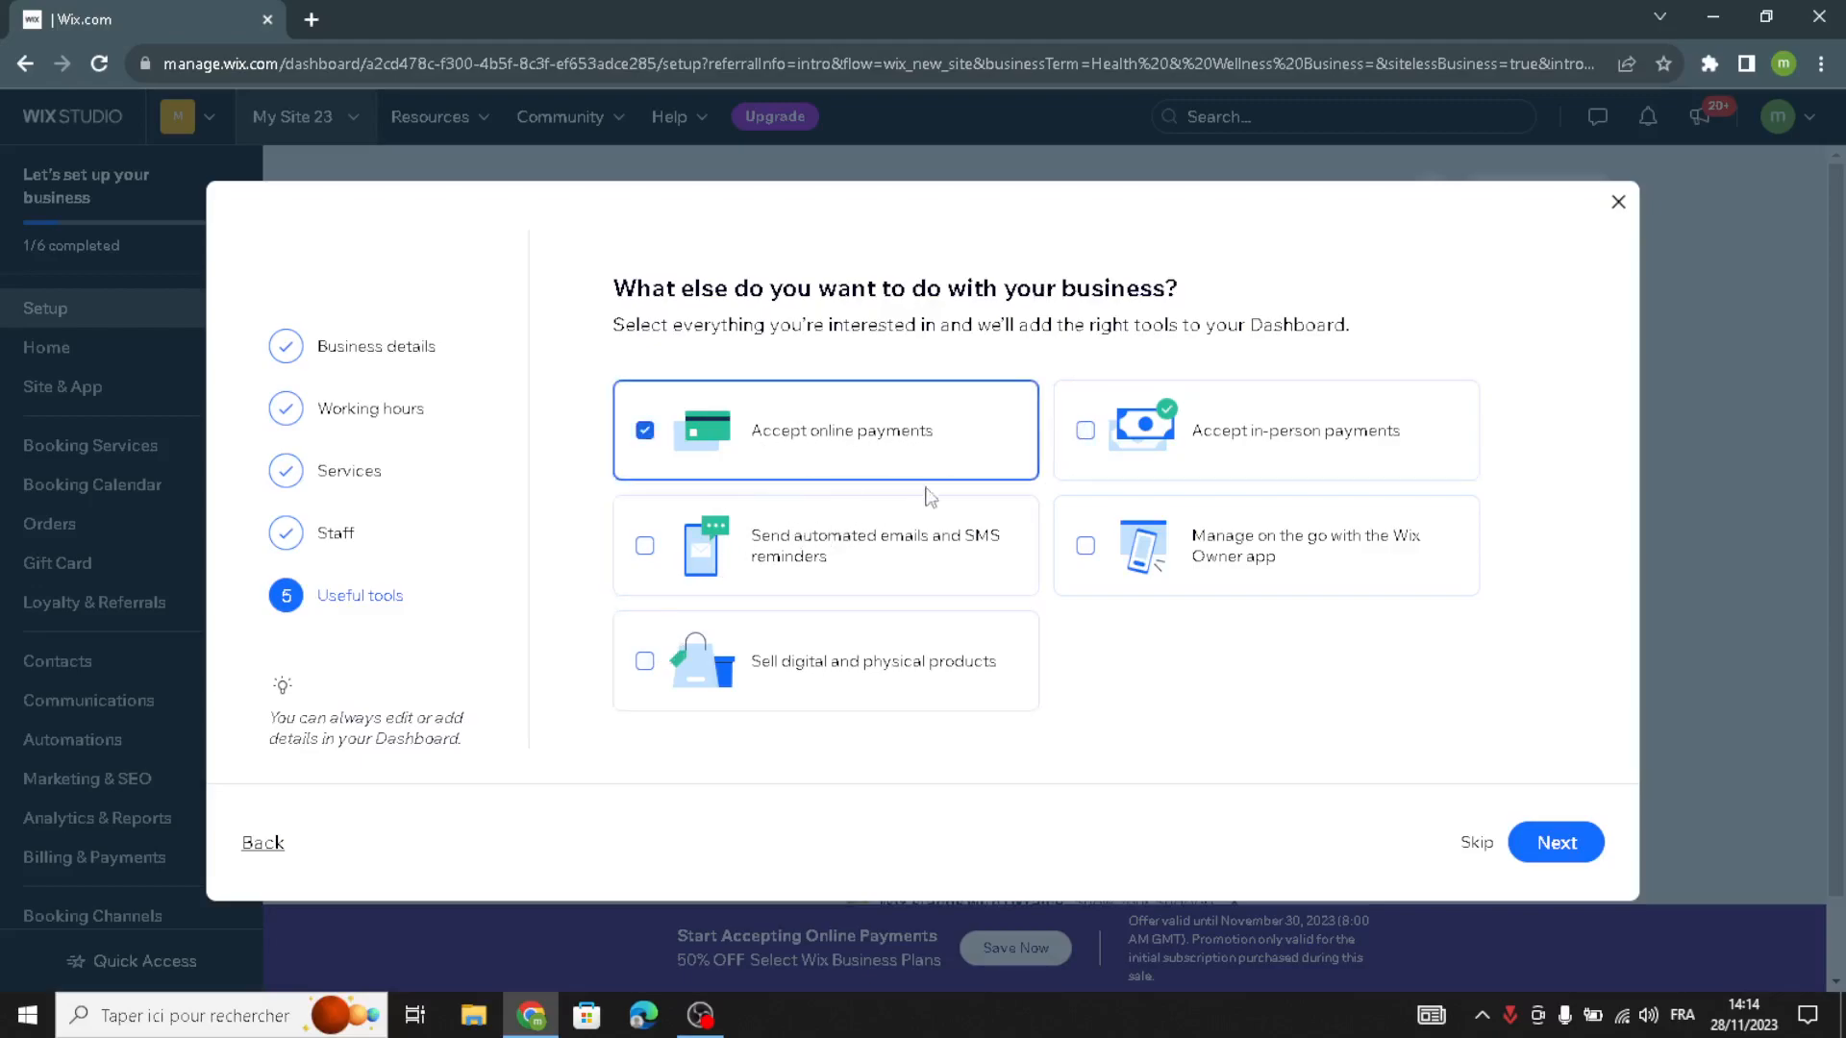
left_click(844, 575)
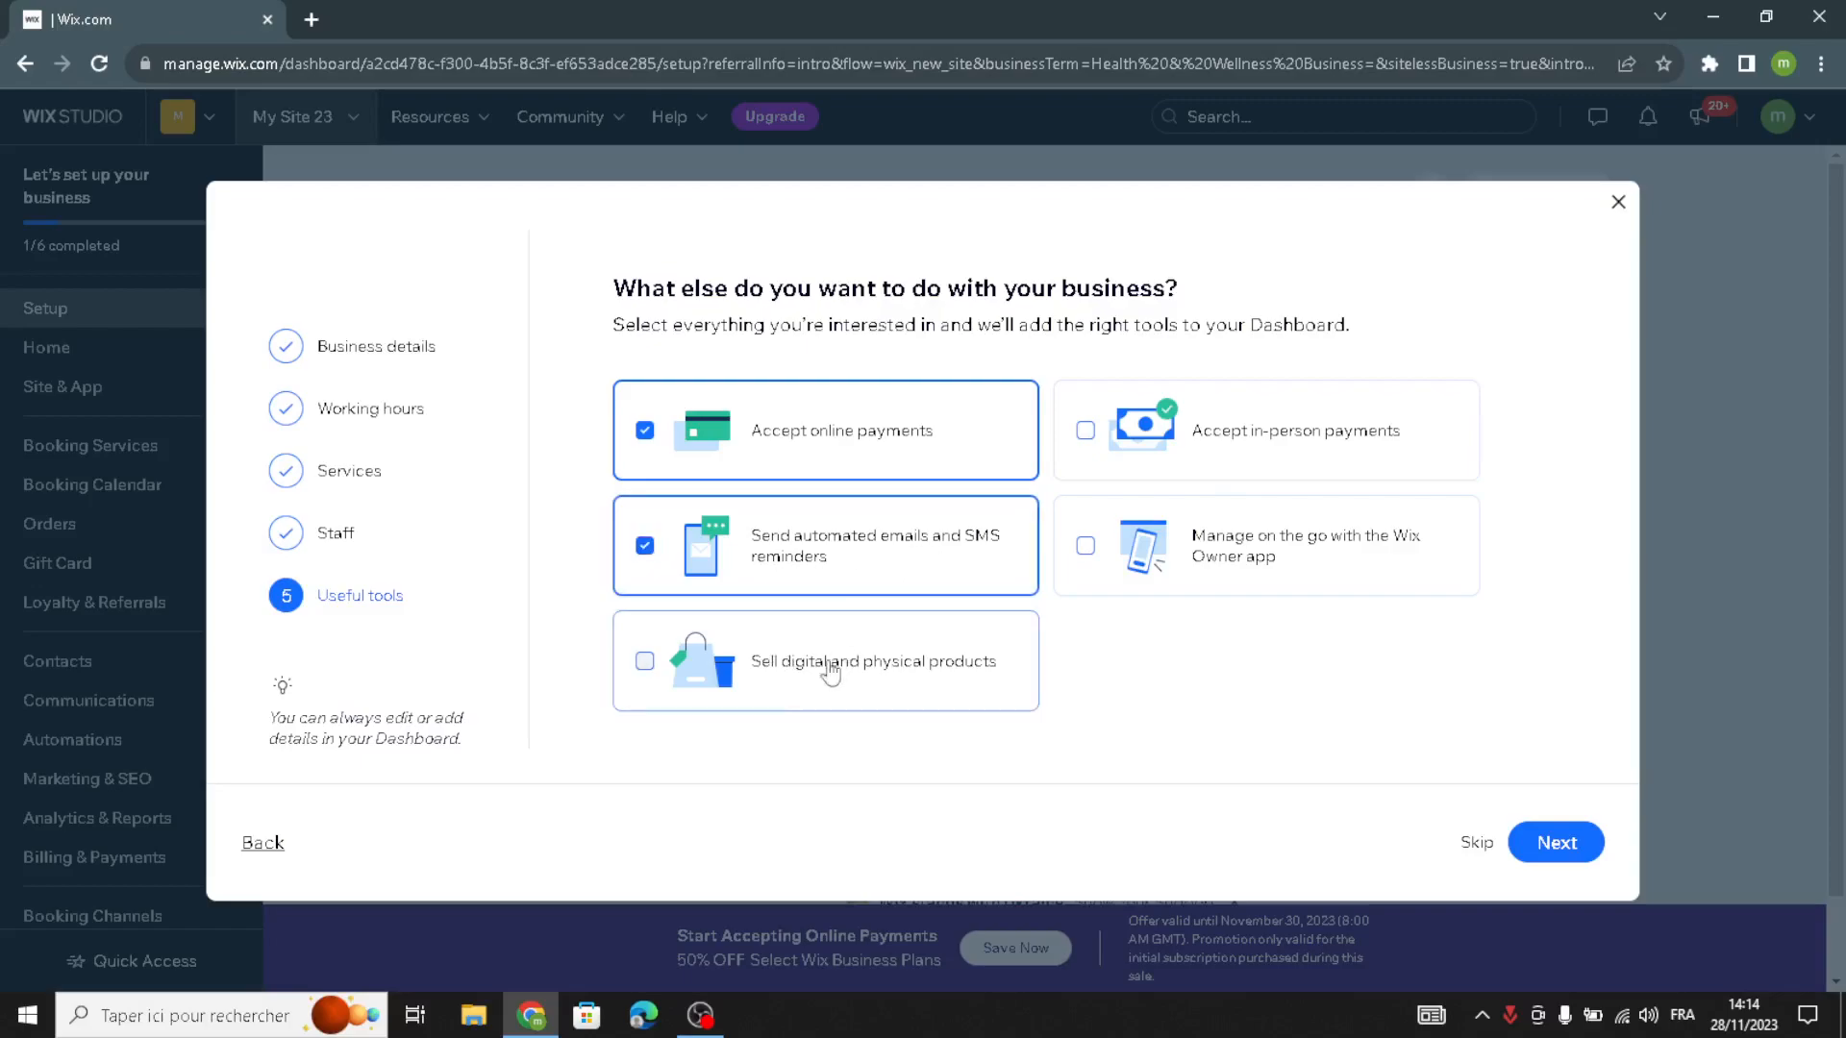
left_click(880, 700)
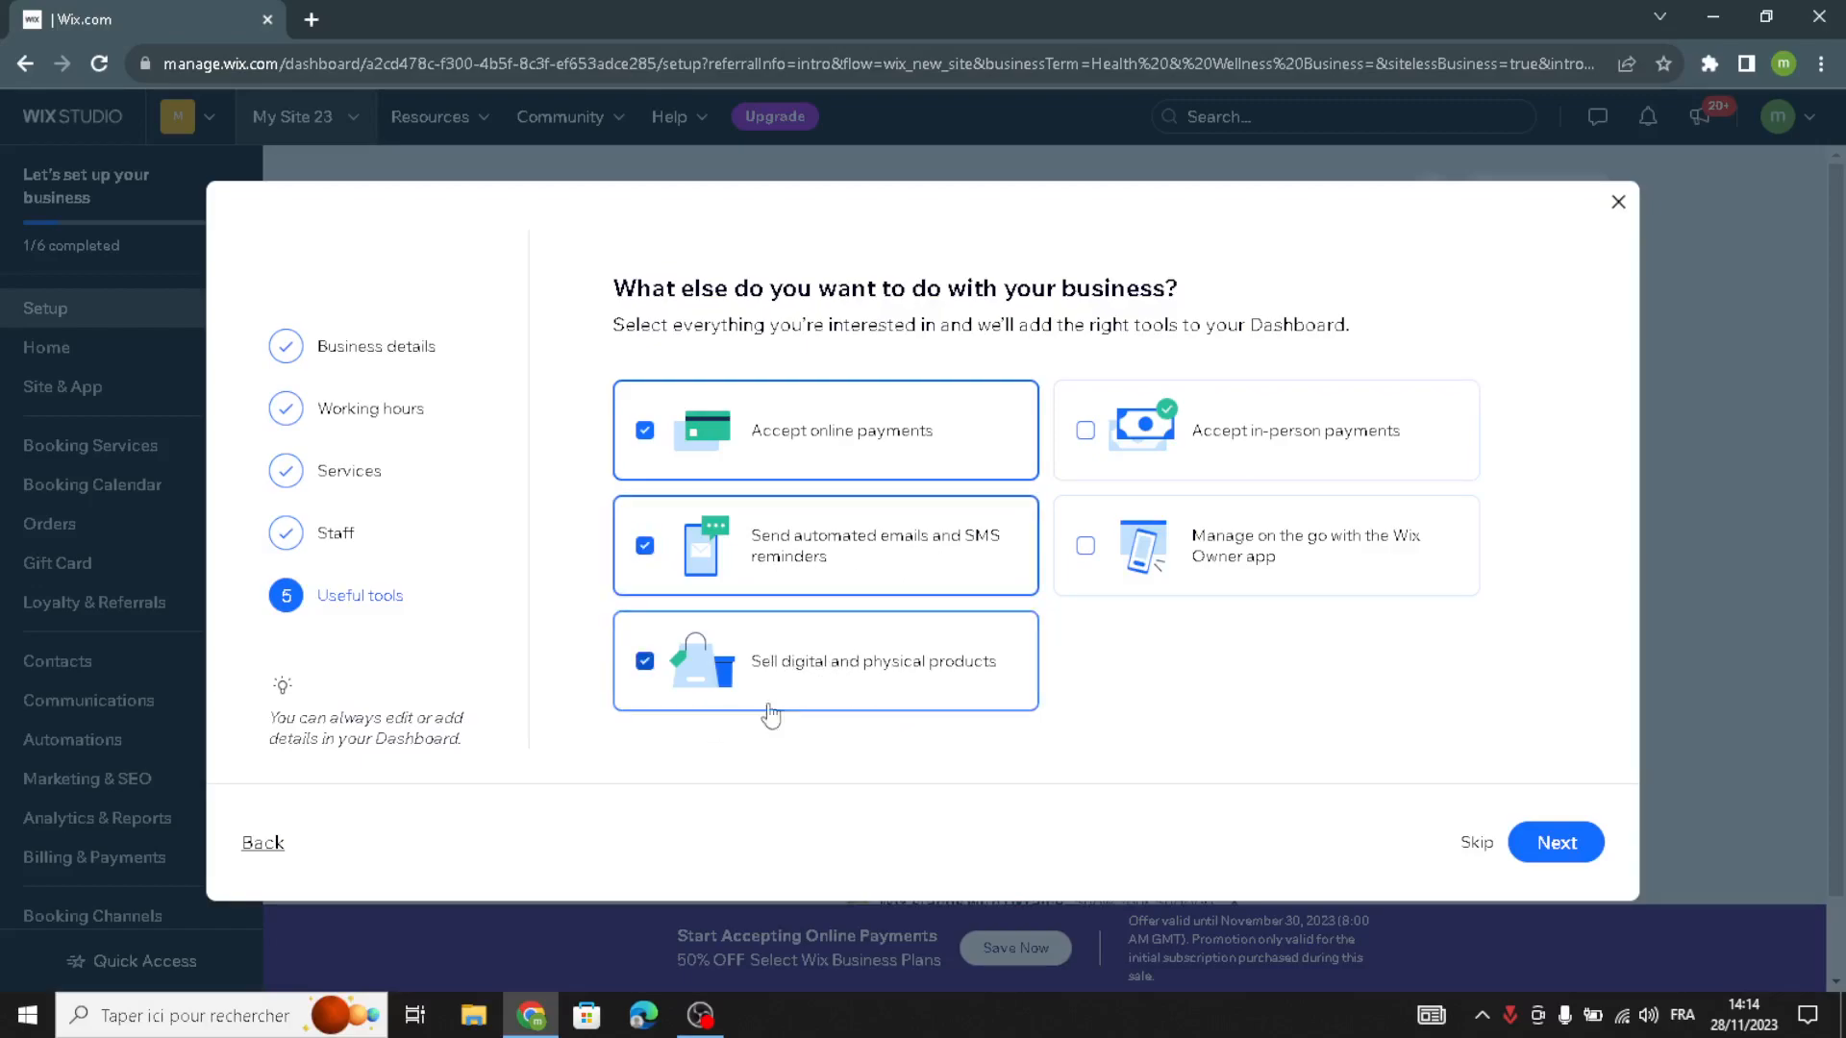
left_click(1557, 850)
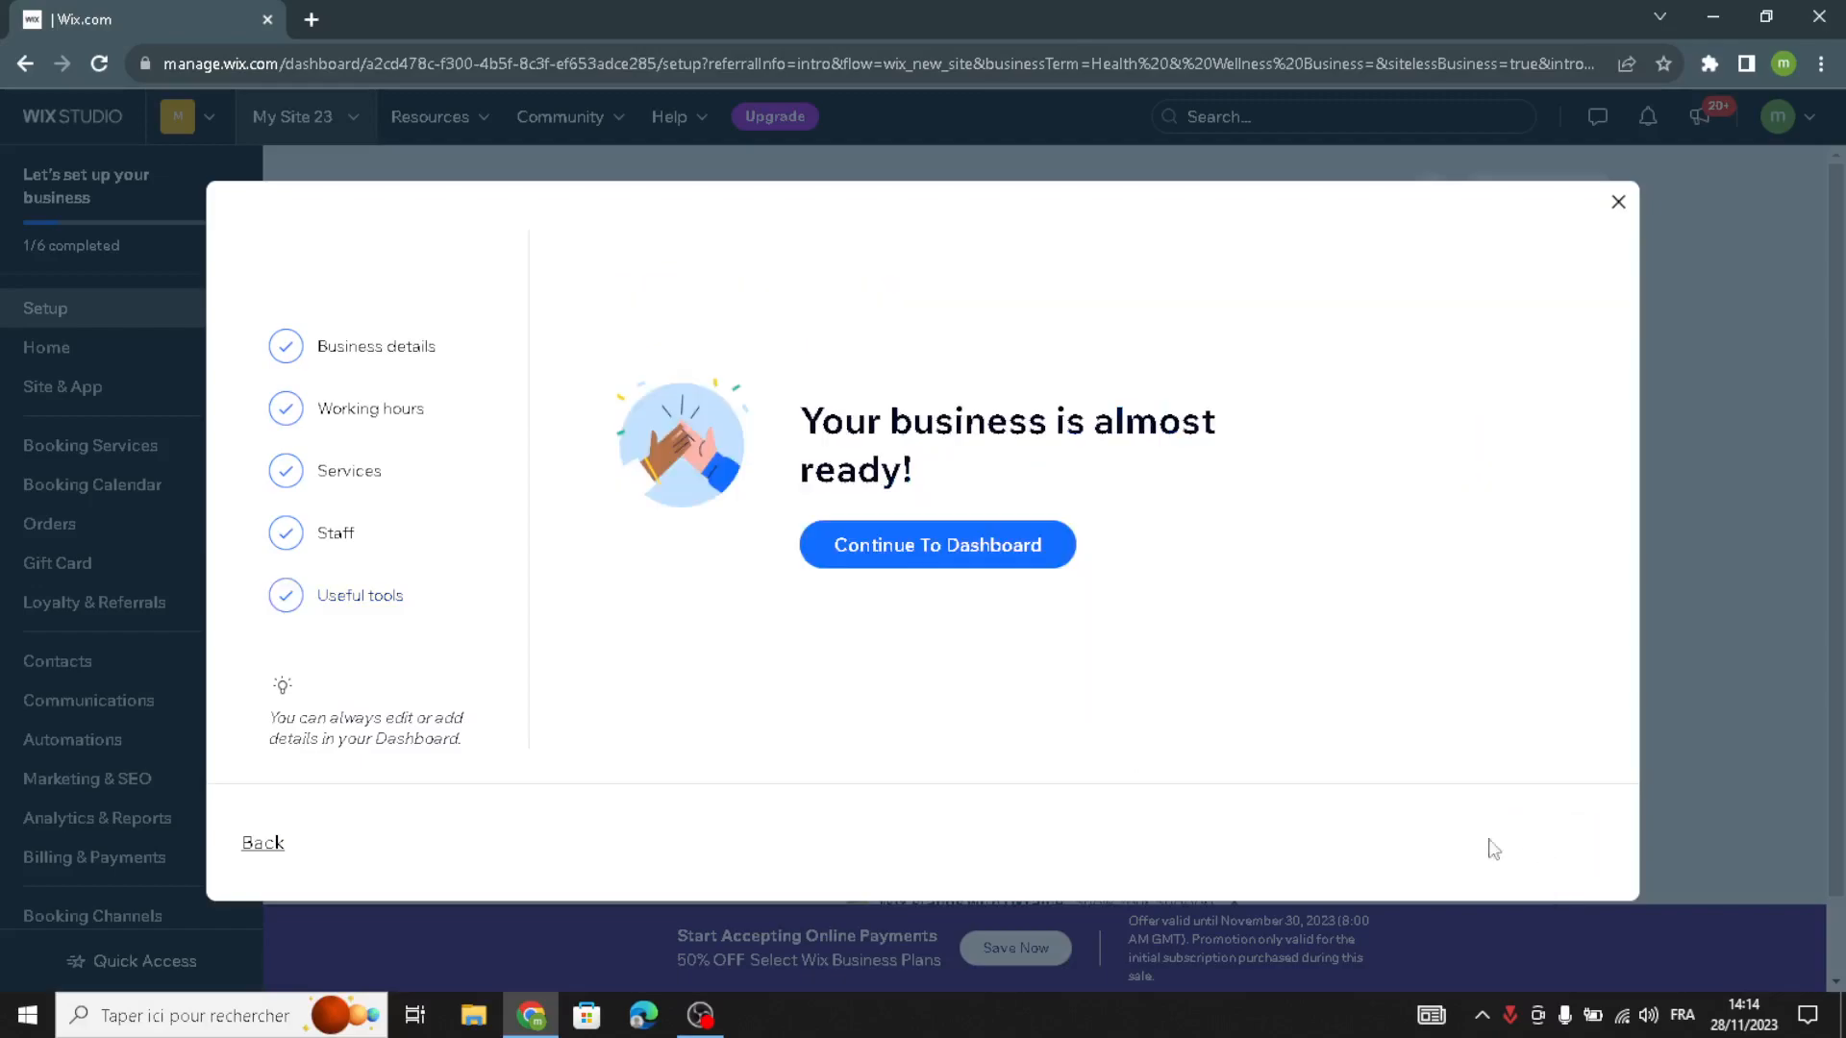
left_click(914, 568)
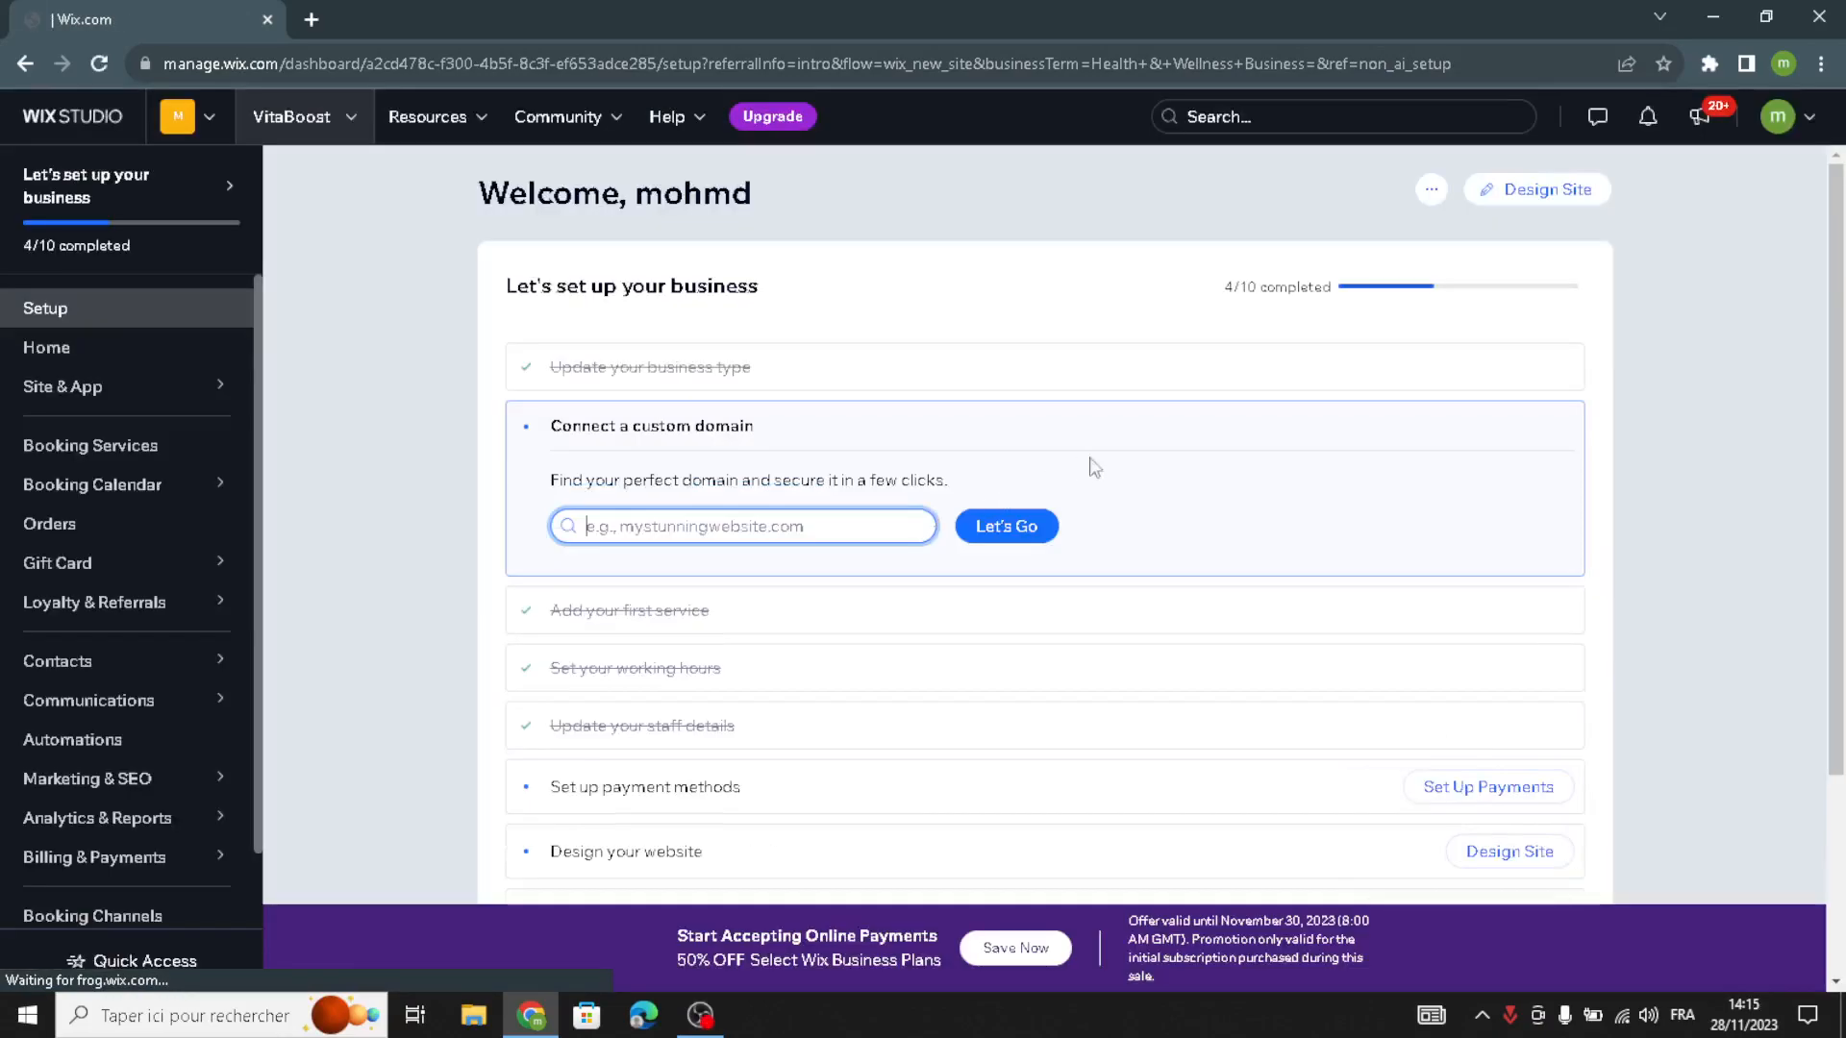
- Start designing the website by letting Wix create it, and accept the prefilled business info
left_click(1486, 189)
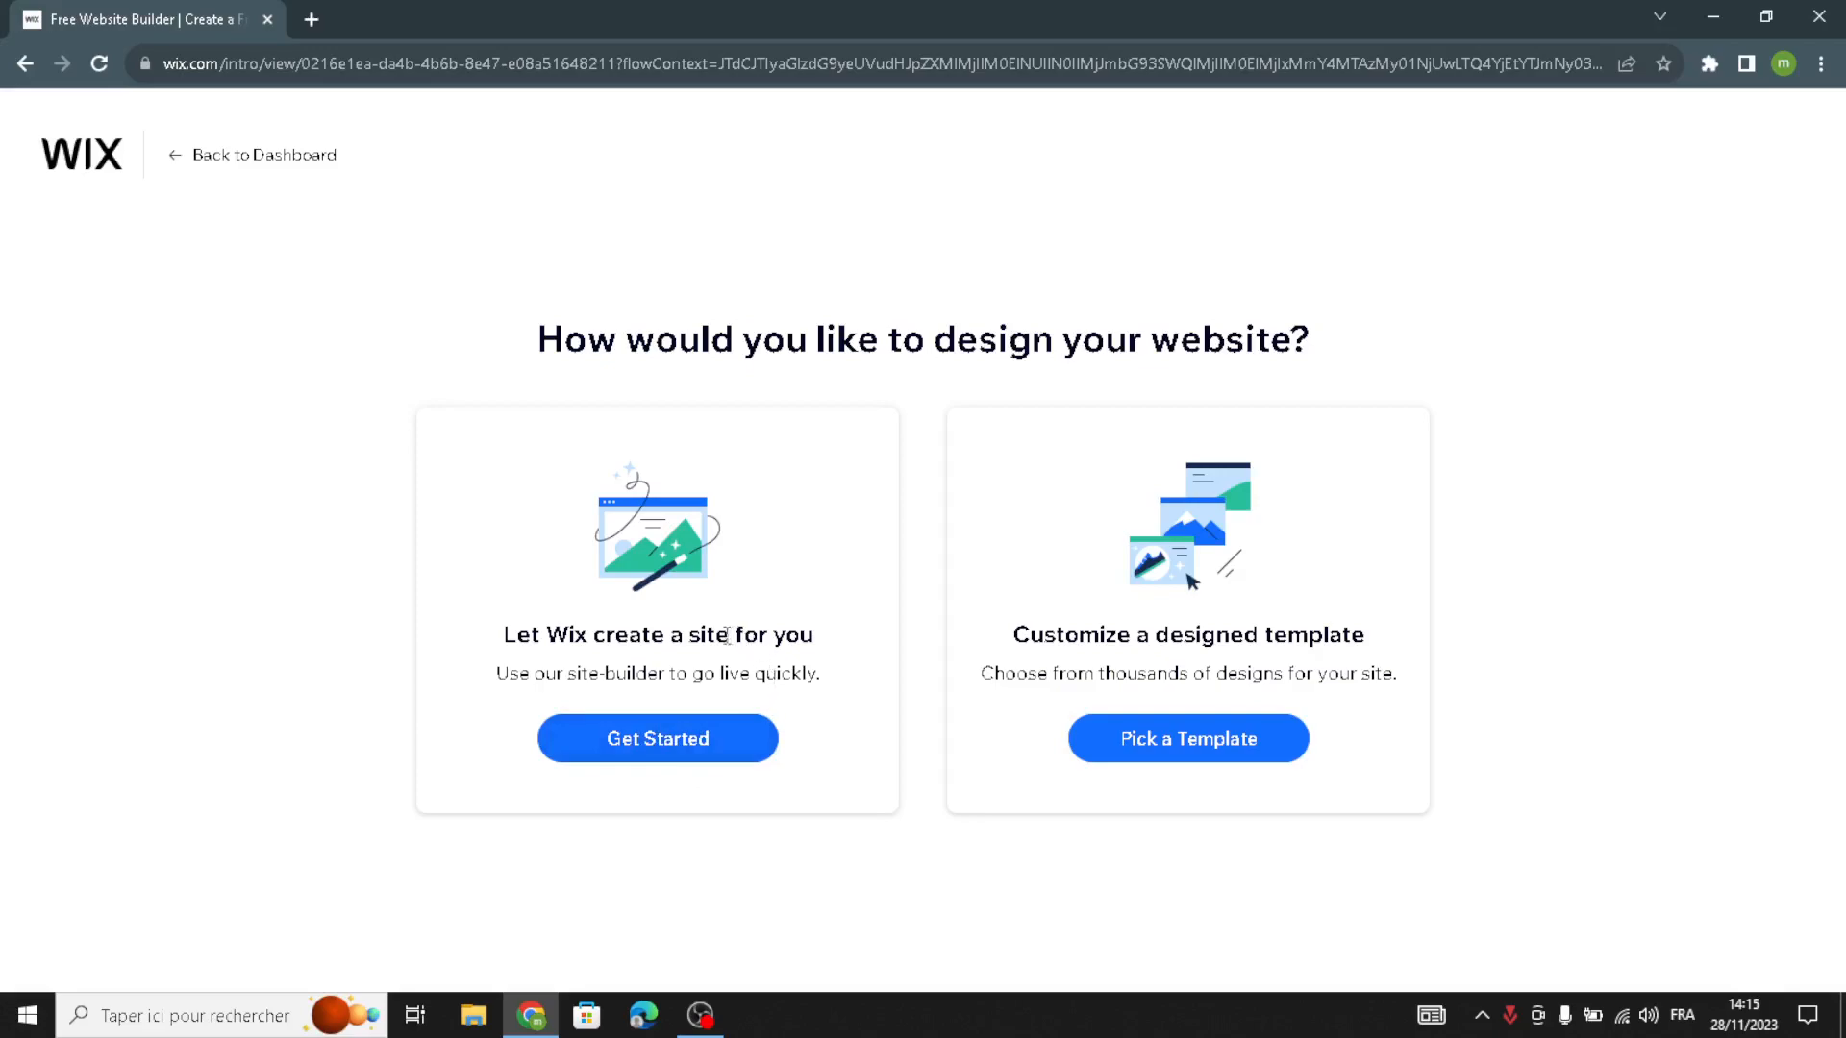
left_click(566, 736)
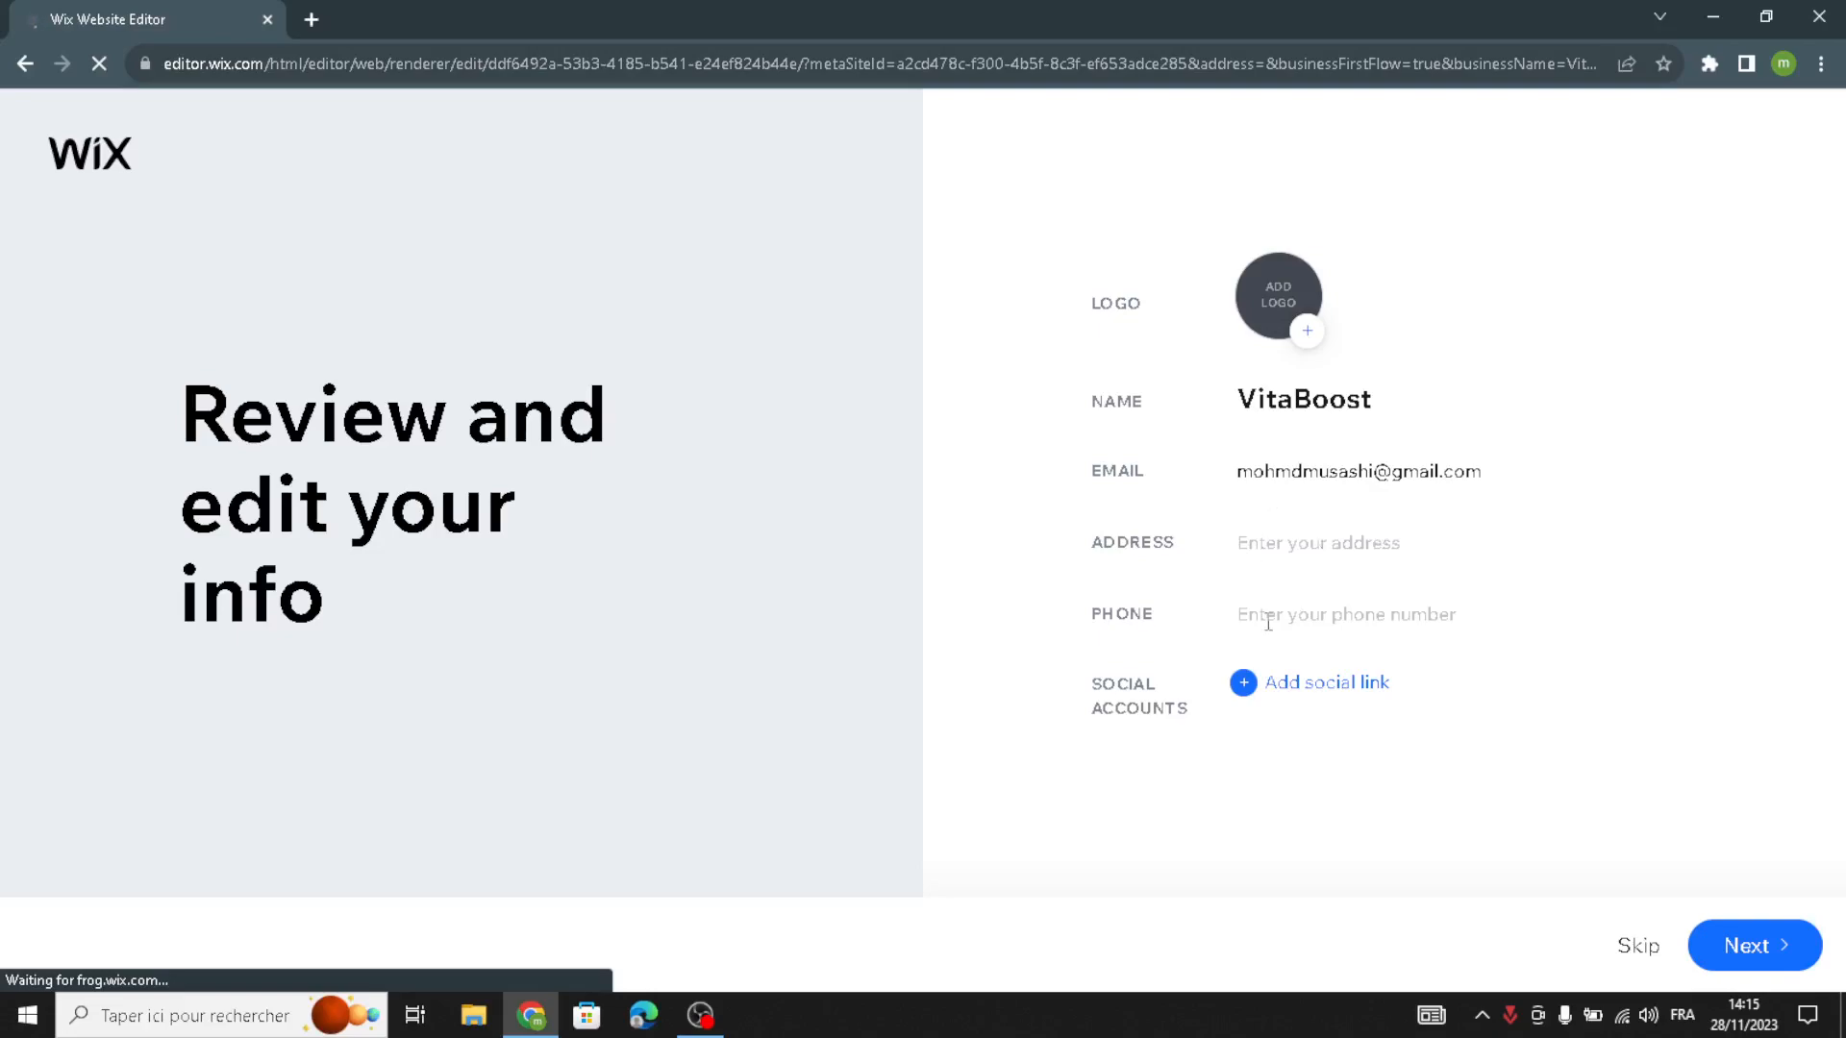
left_click(1723, 961)
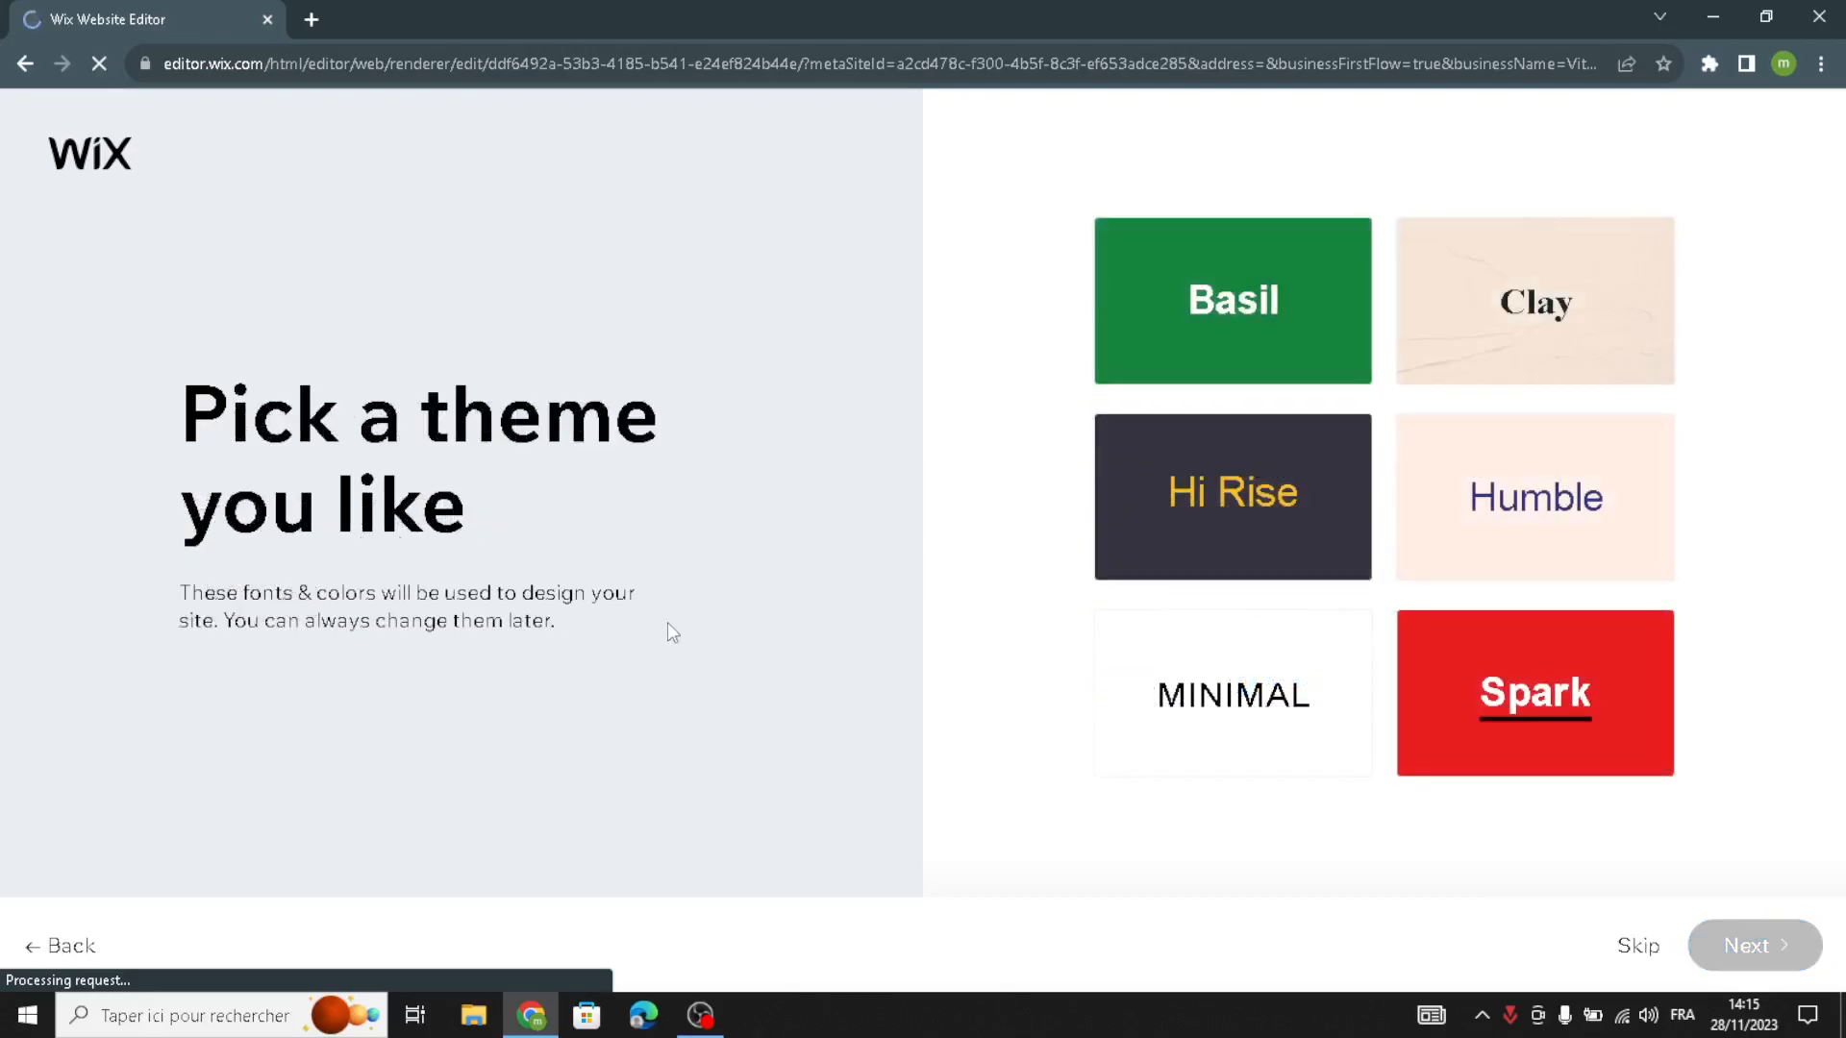
- Choose the Humble theme for the site's fonts and colors
left_click(1189, 341)
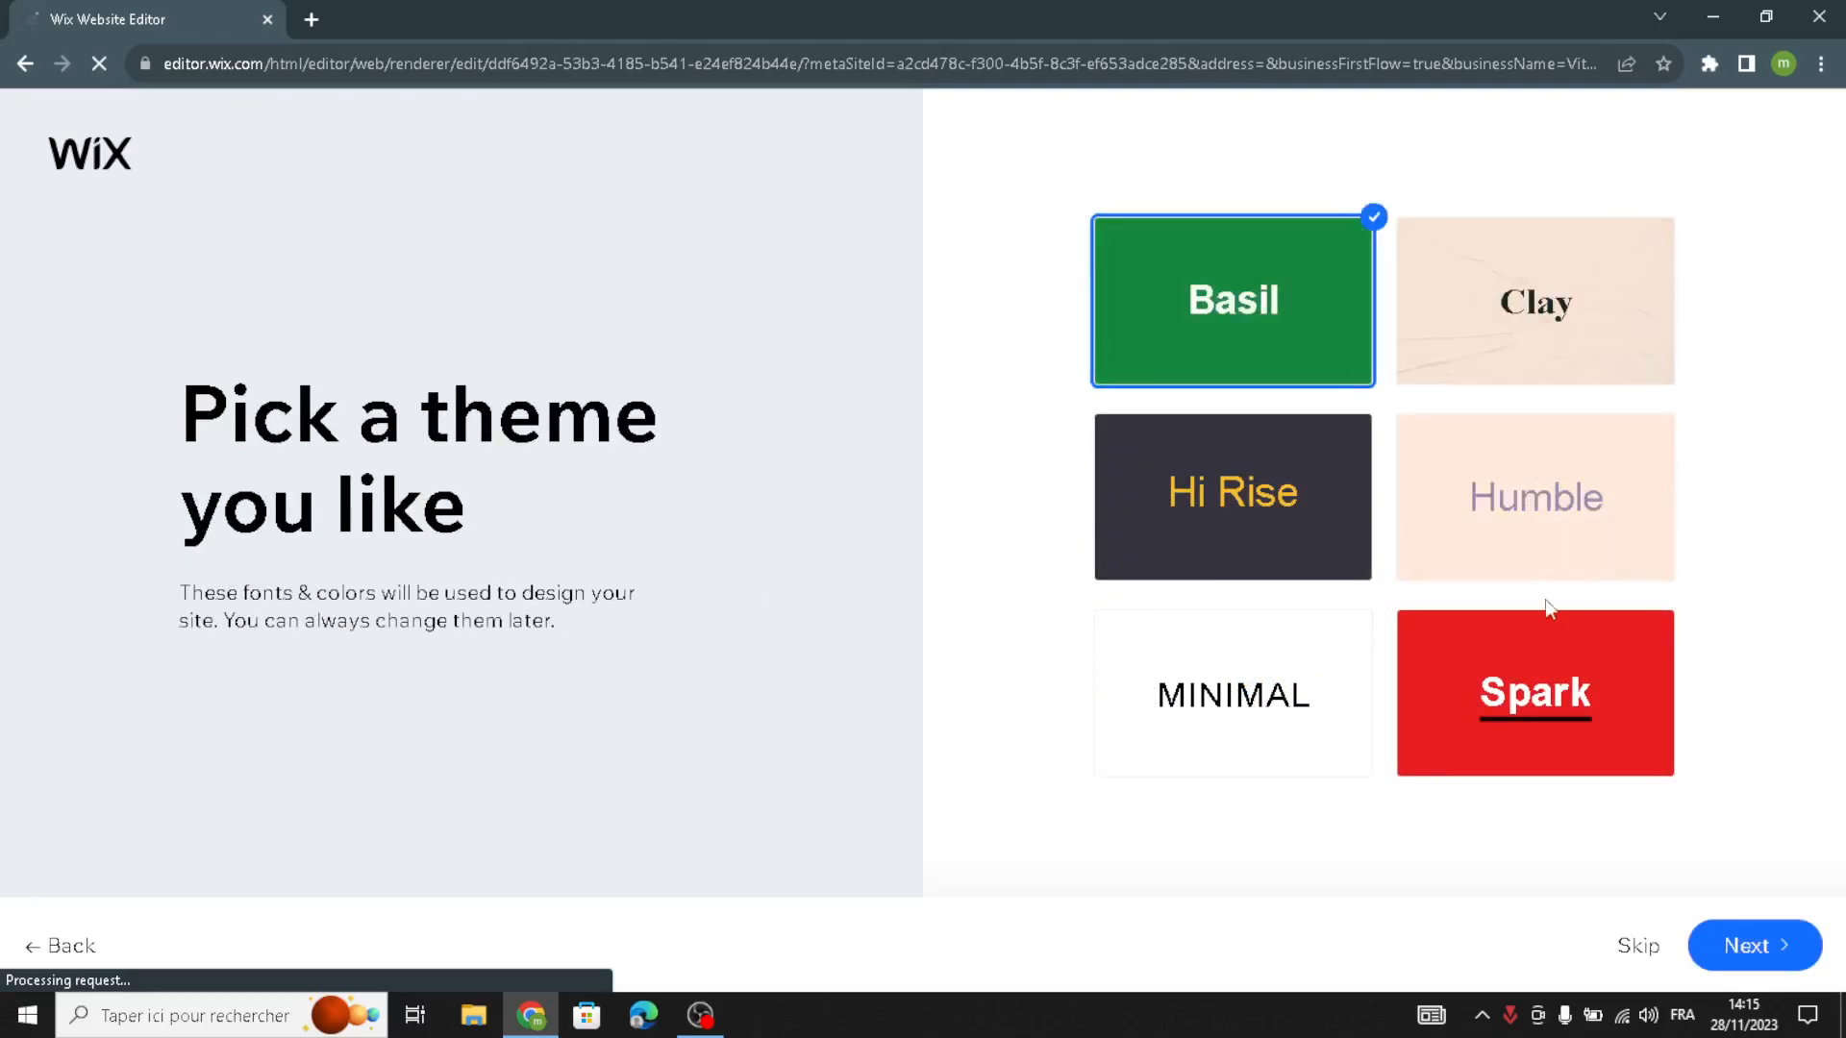
left_click(1514, 562)
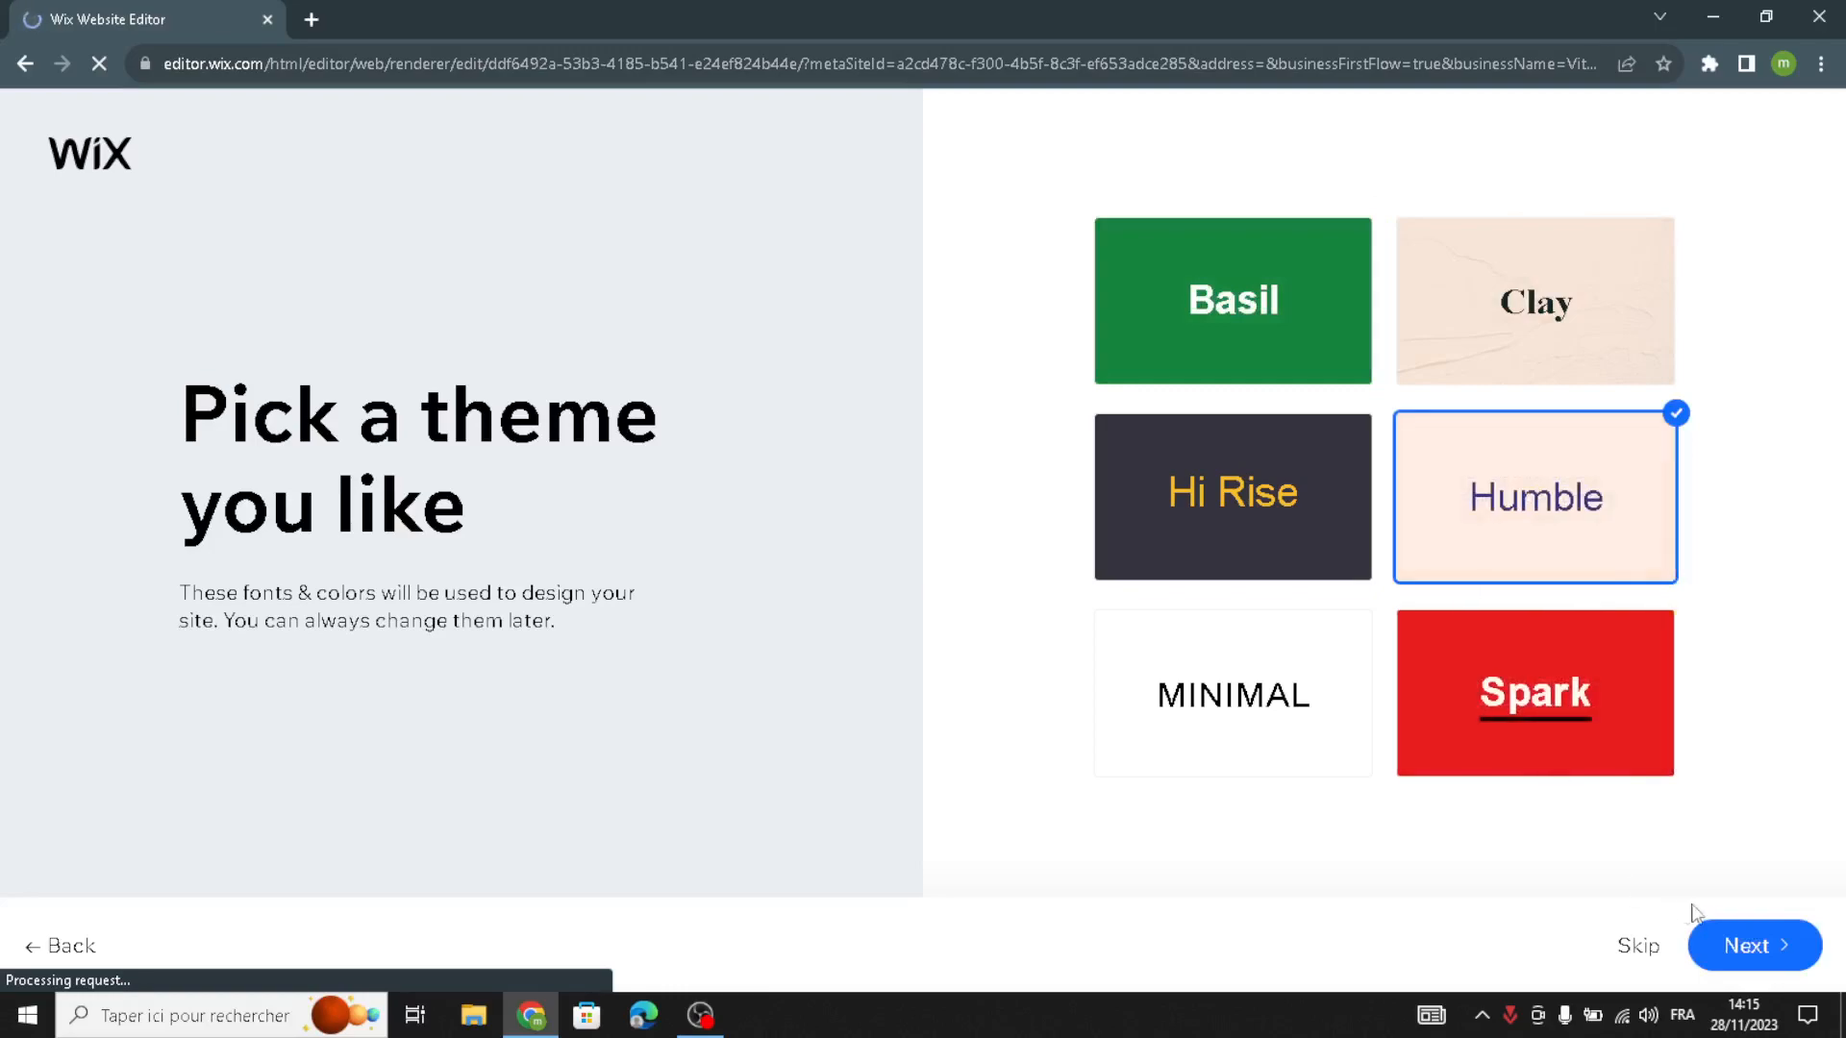
left_click(1711, 940)
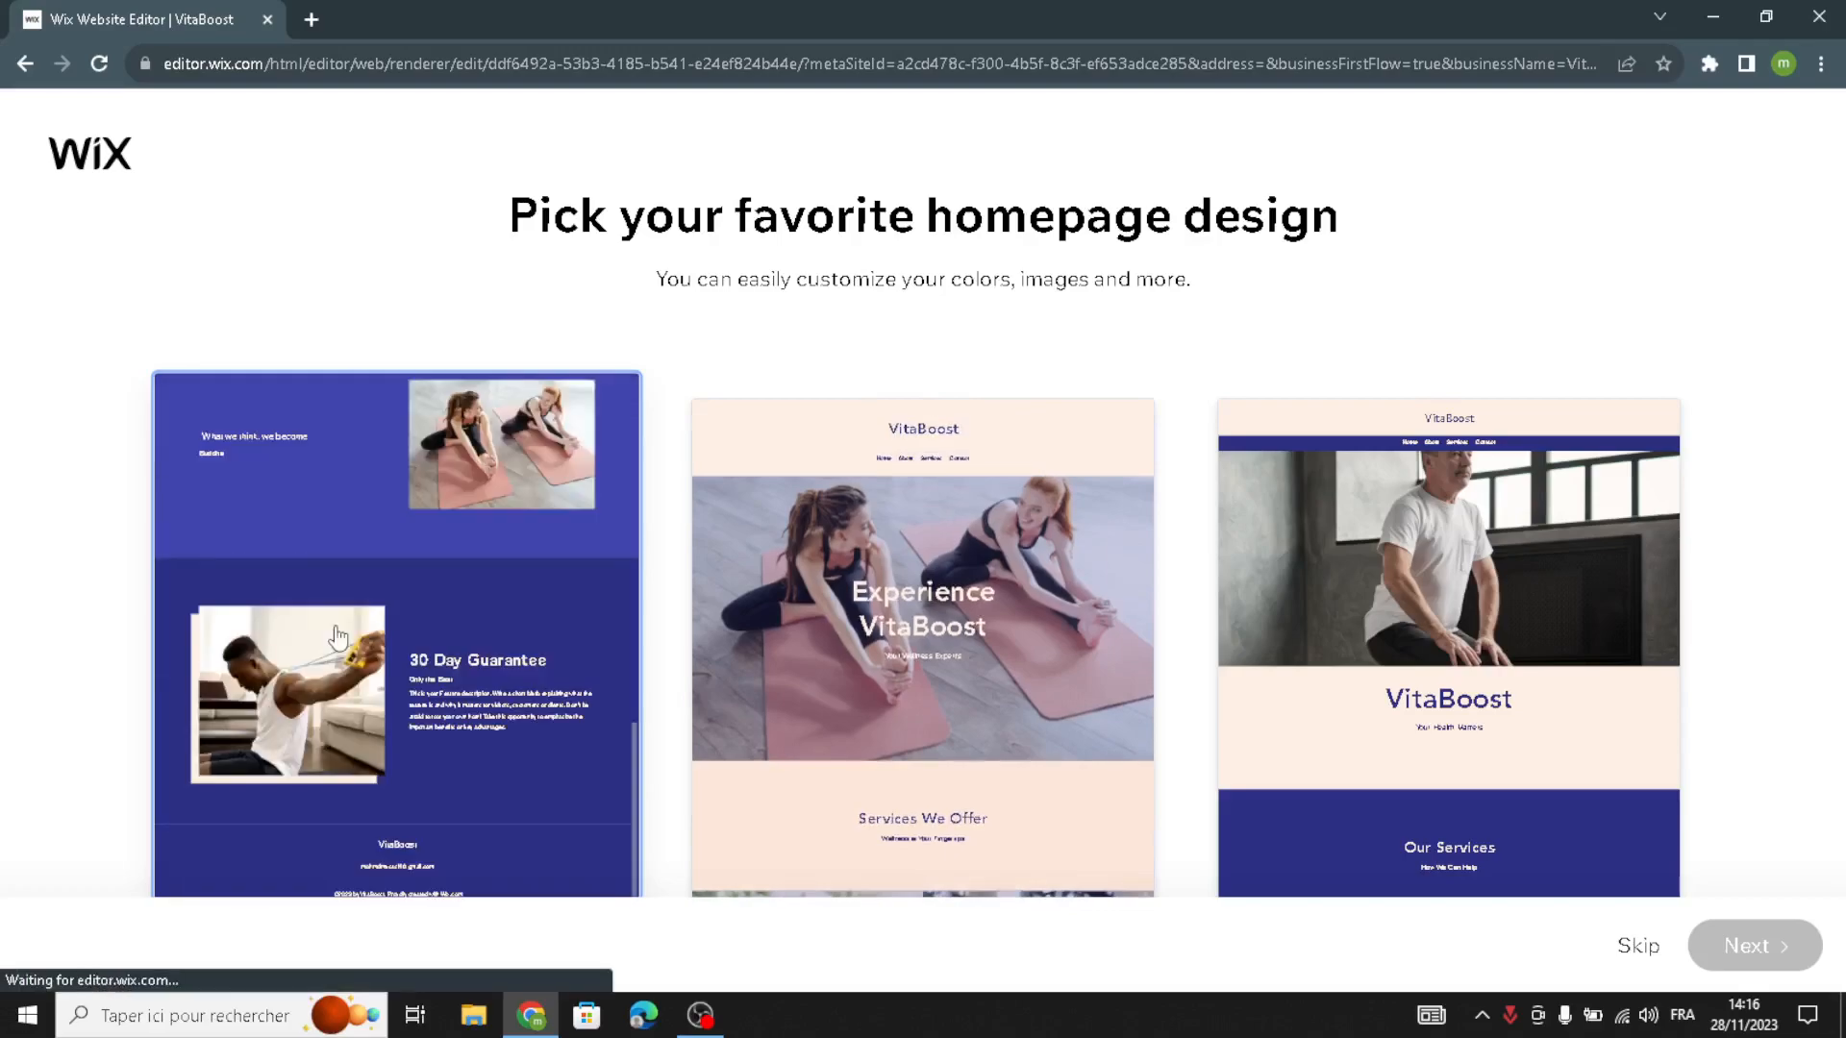
- Choose the blue homepage design with the "Welcome To VitaBoost" heading beside the food photo
left_click(424, 562)
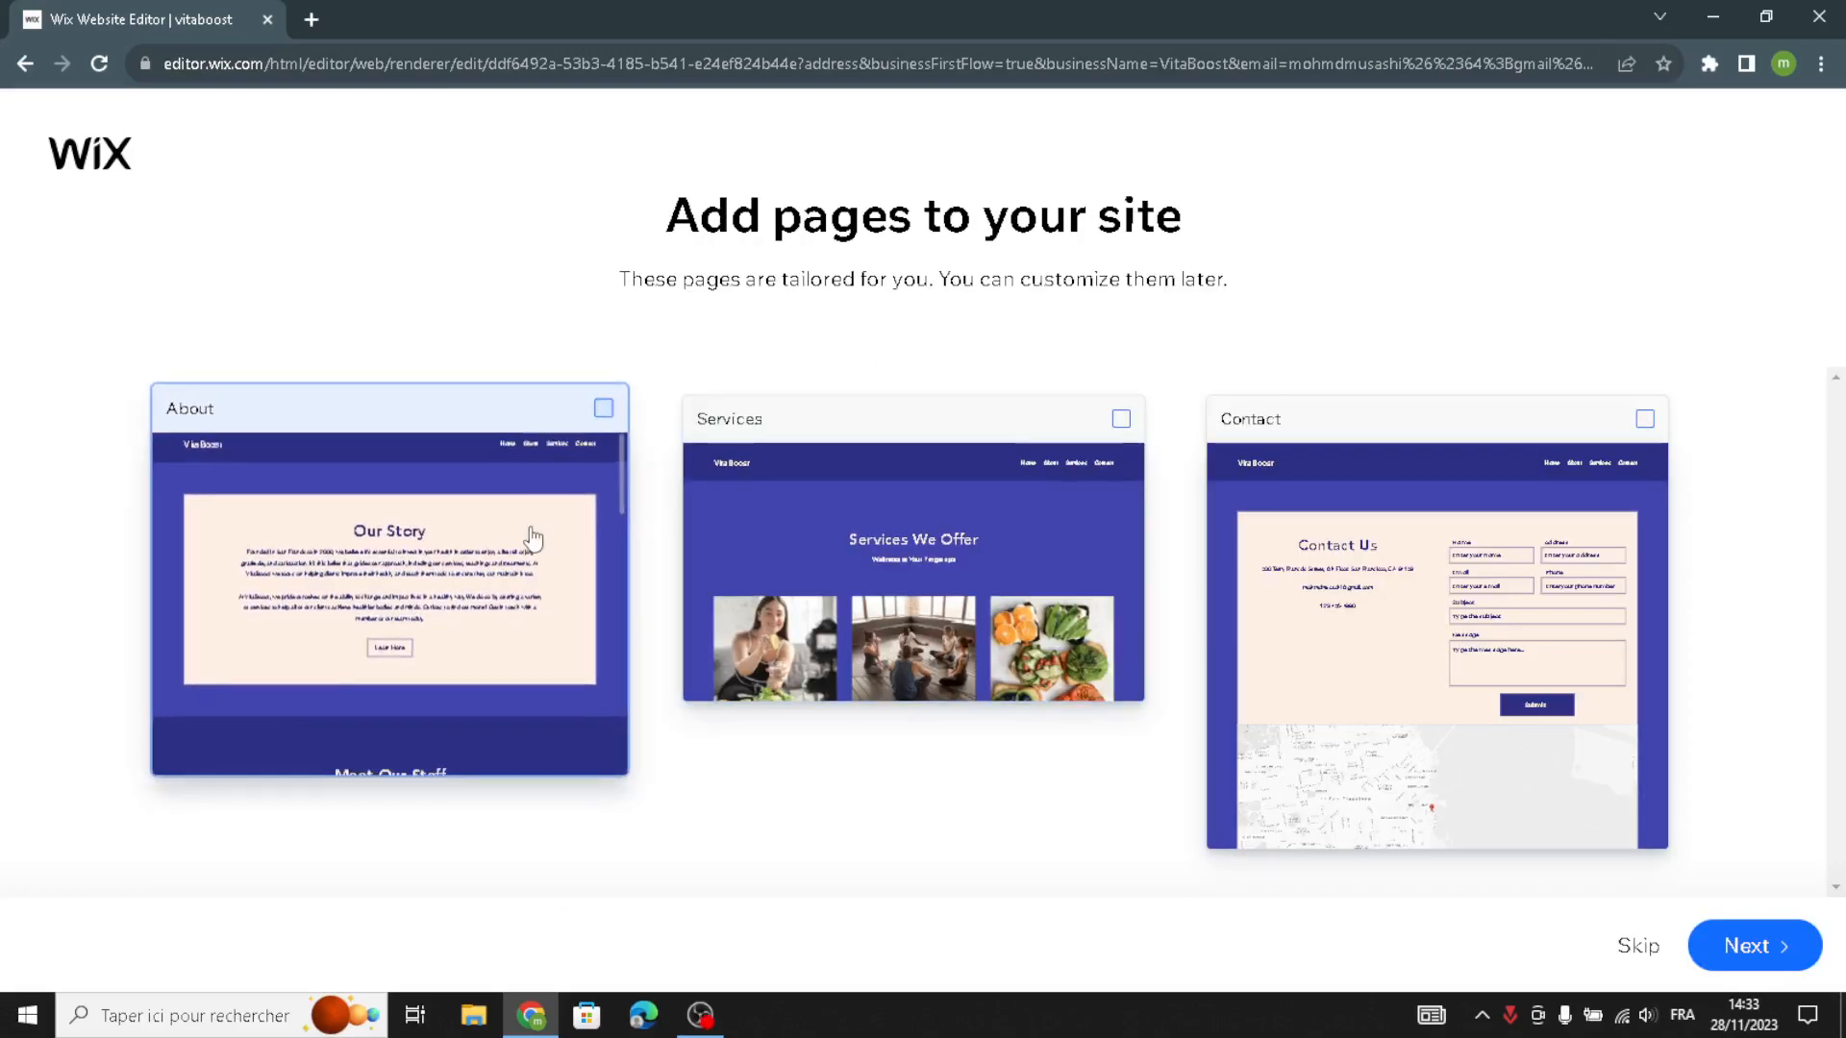
left_click(530, 533)
left_click(1304, 492)
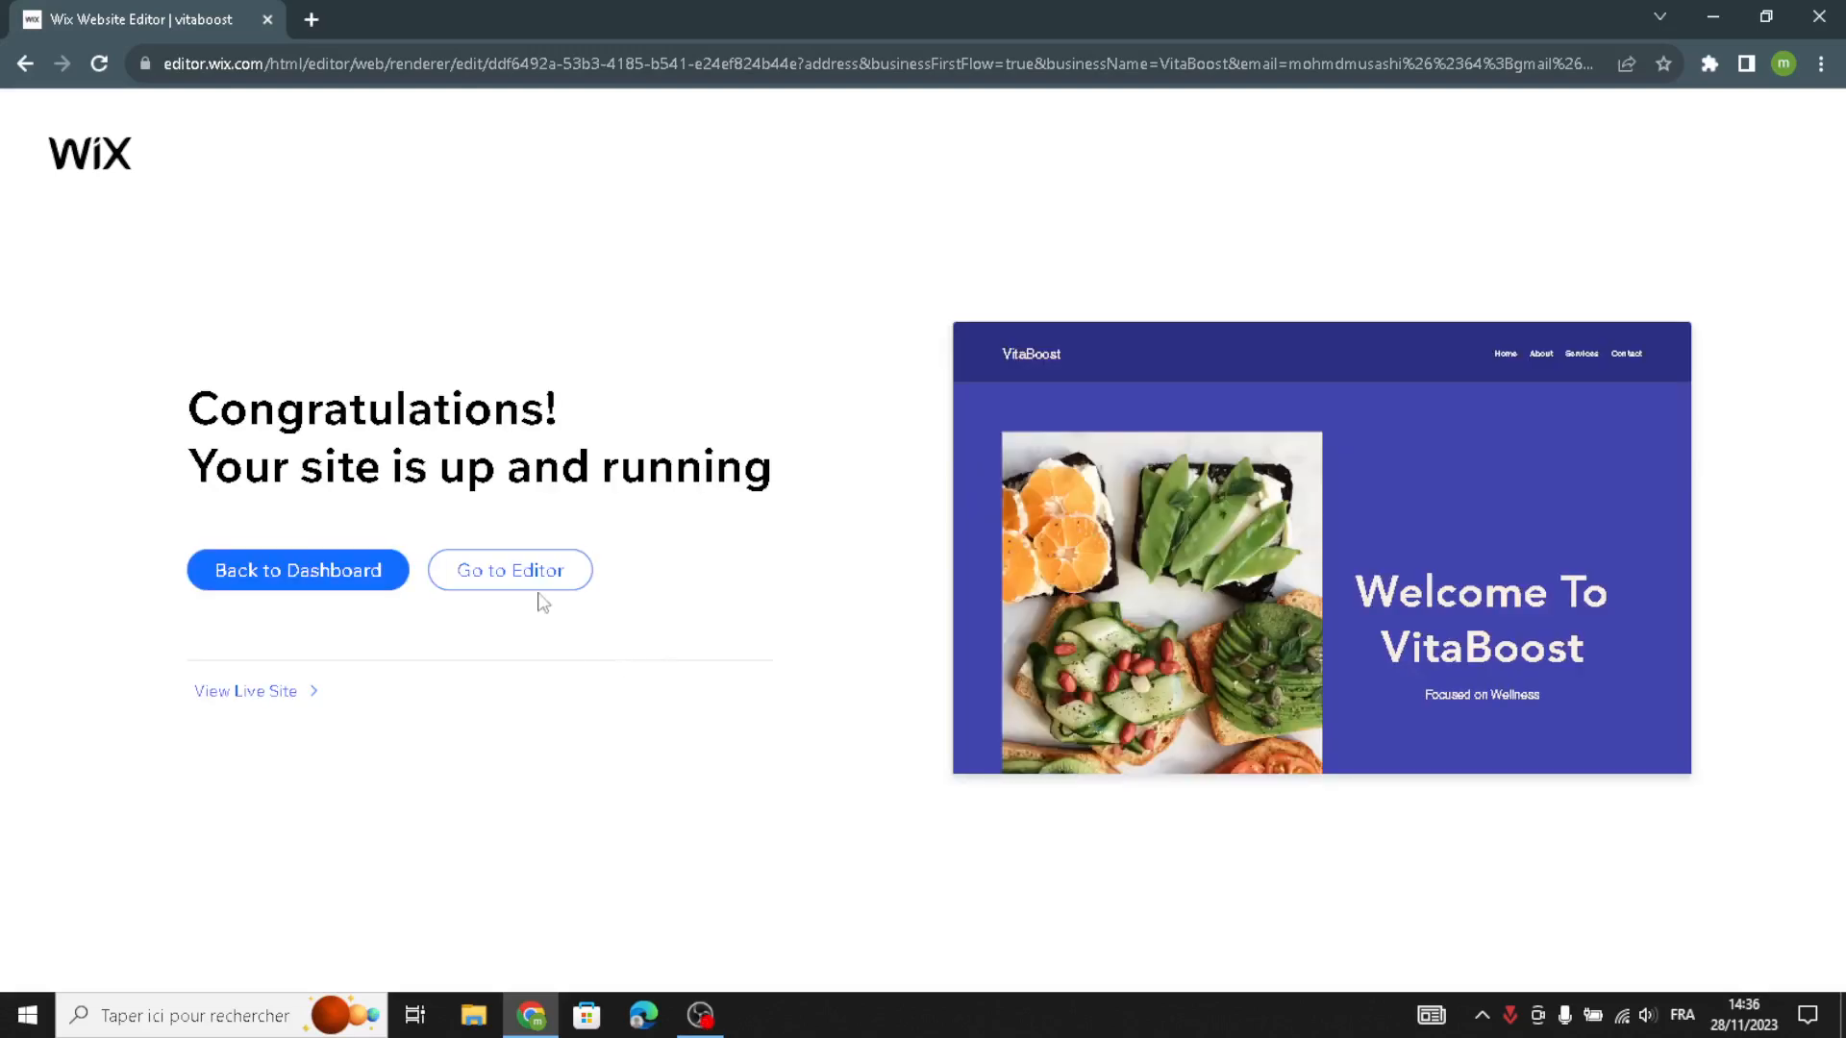
- Open the generated site in the editor and look through the text and image elements that can be added
left_click(569, 569)
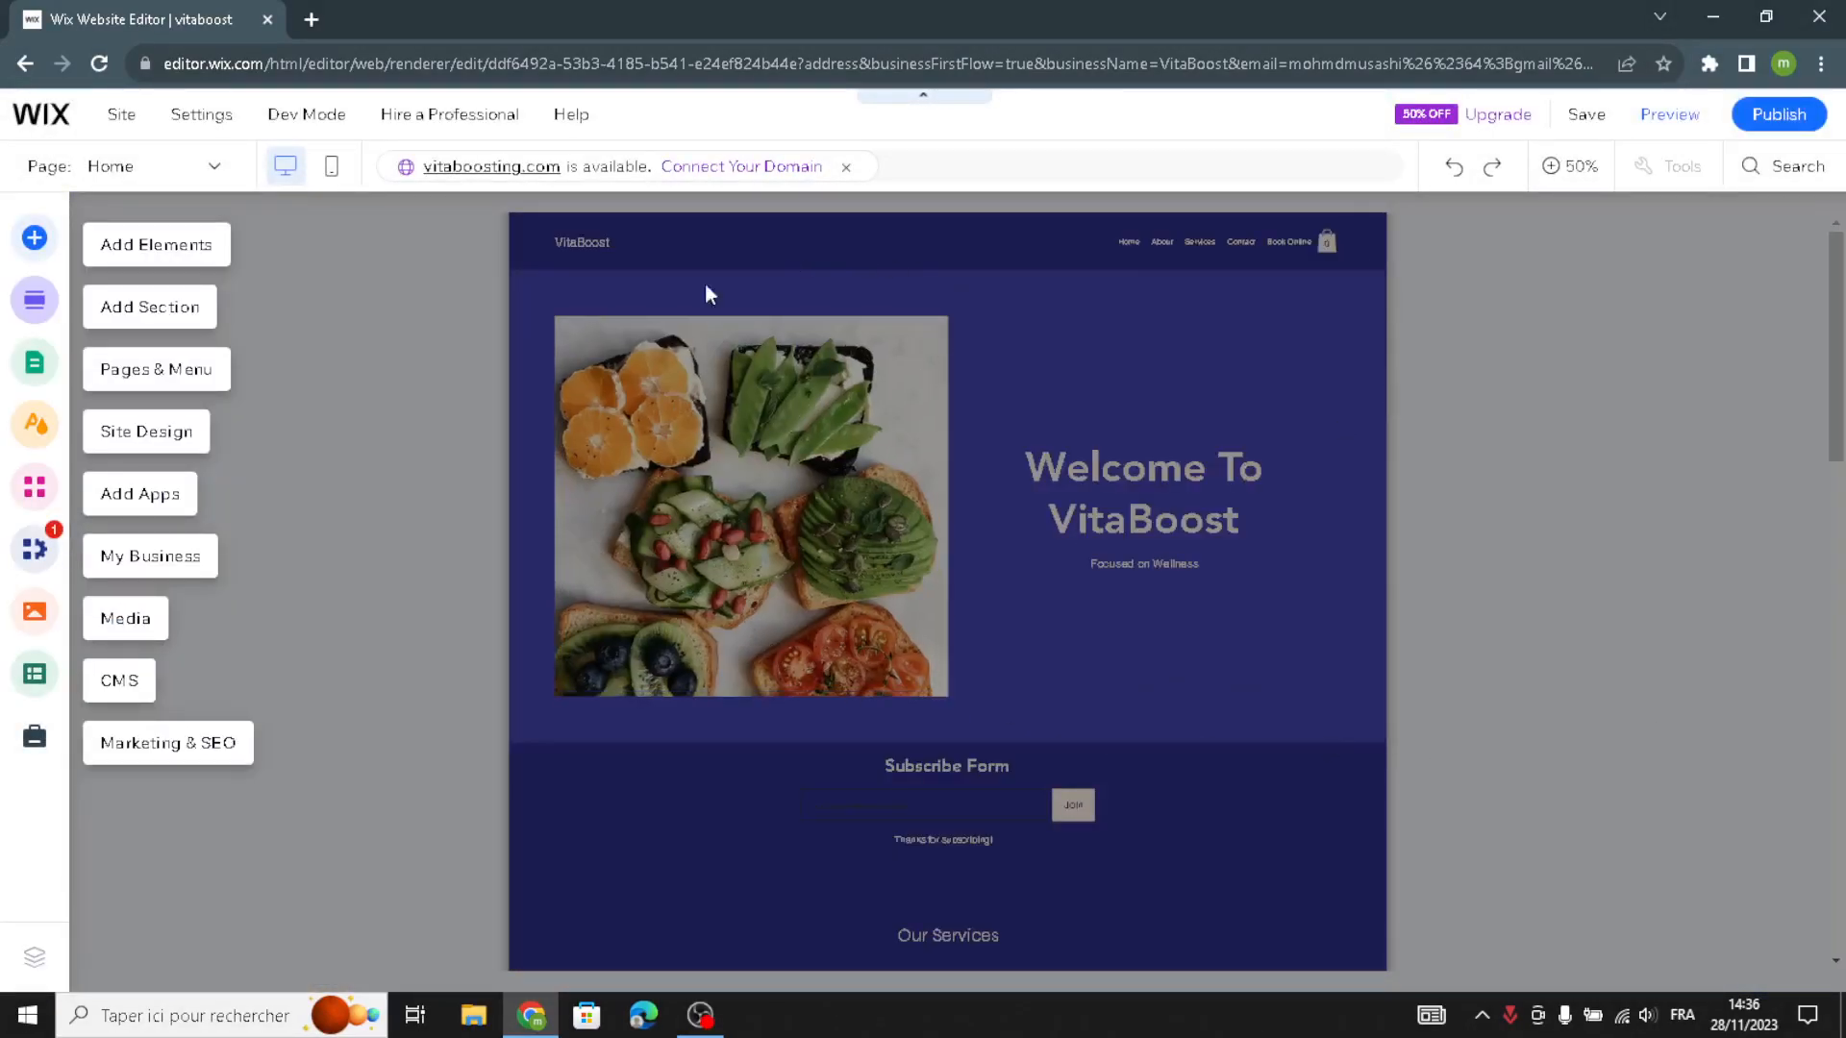
left_click(154, 256)
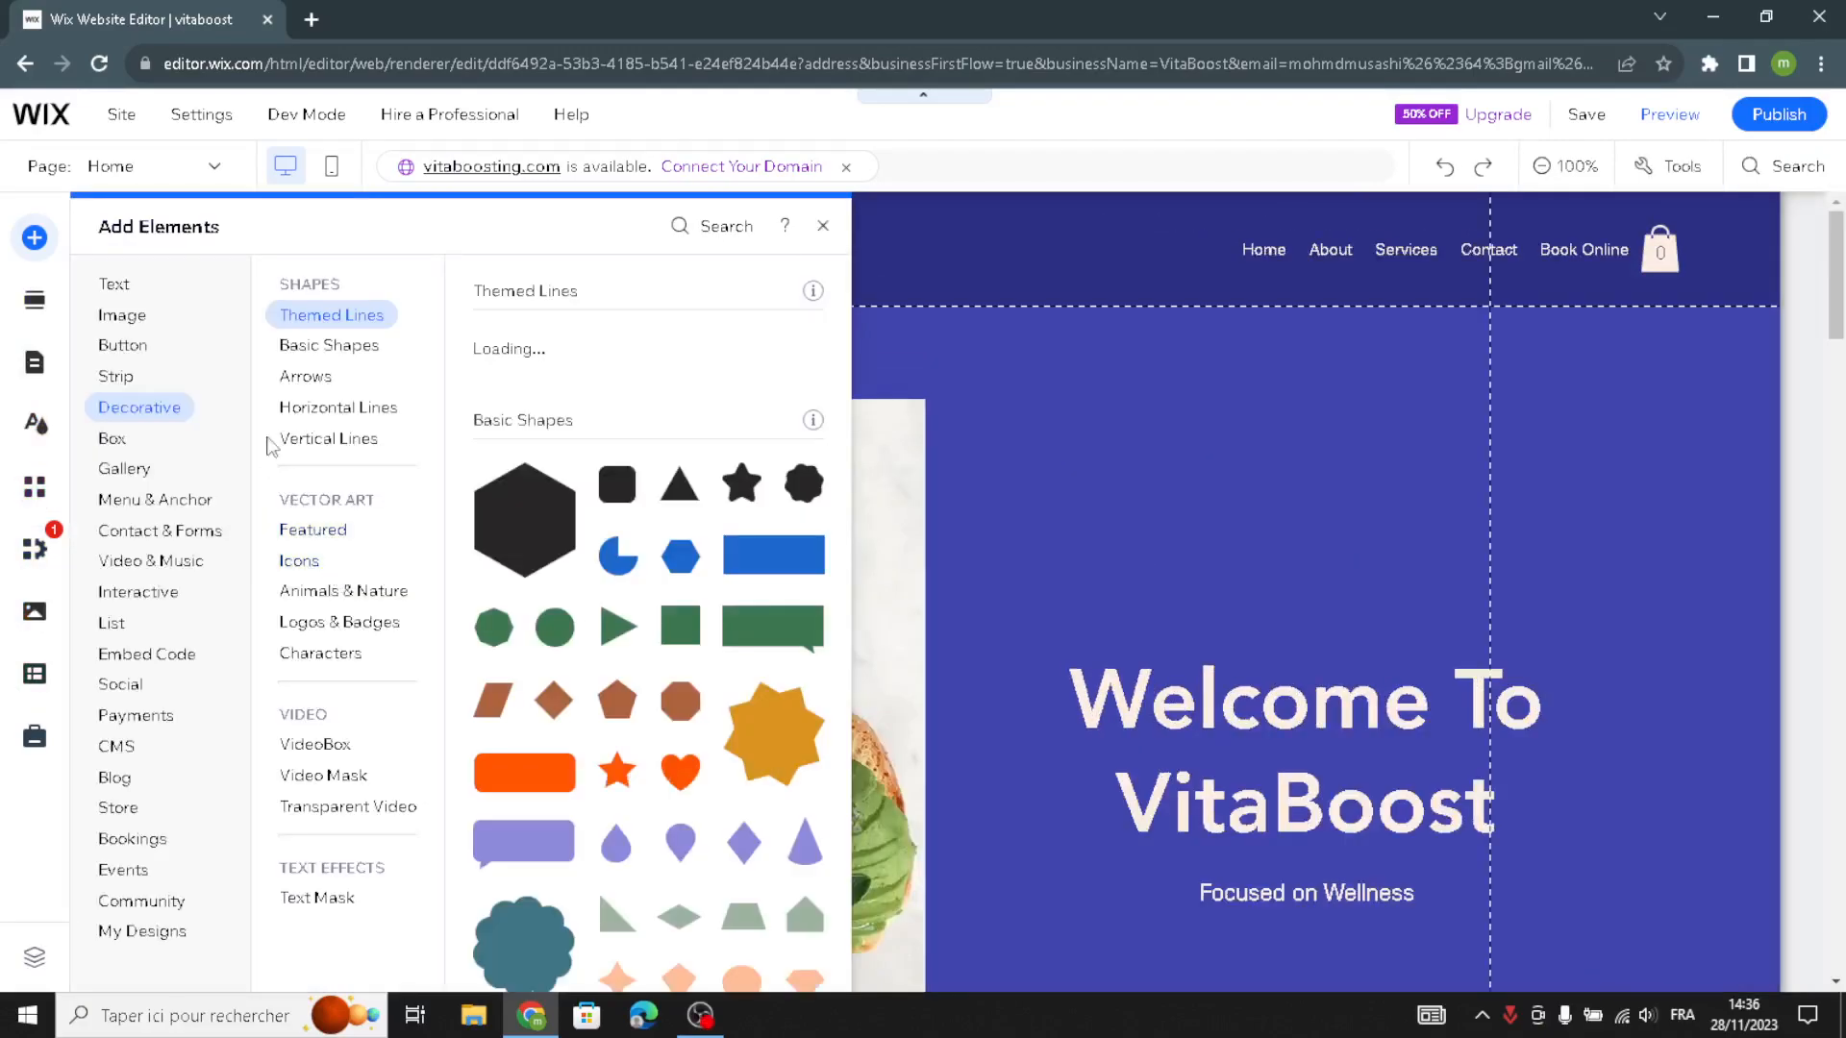
left_click(119, 293)
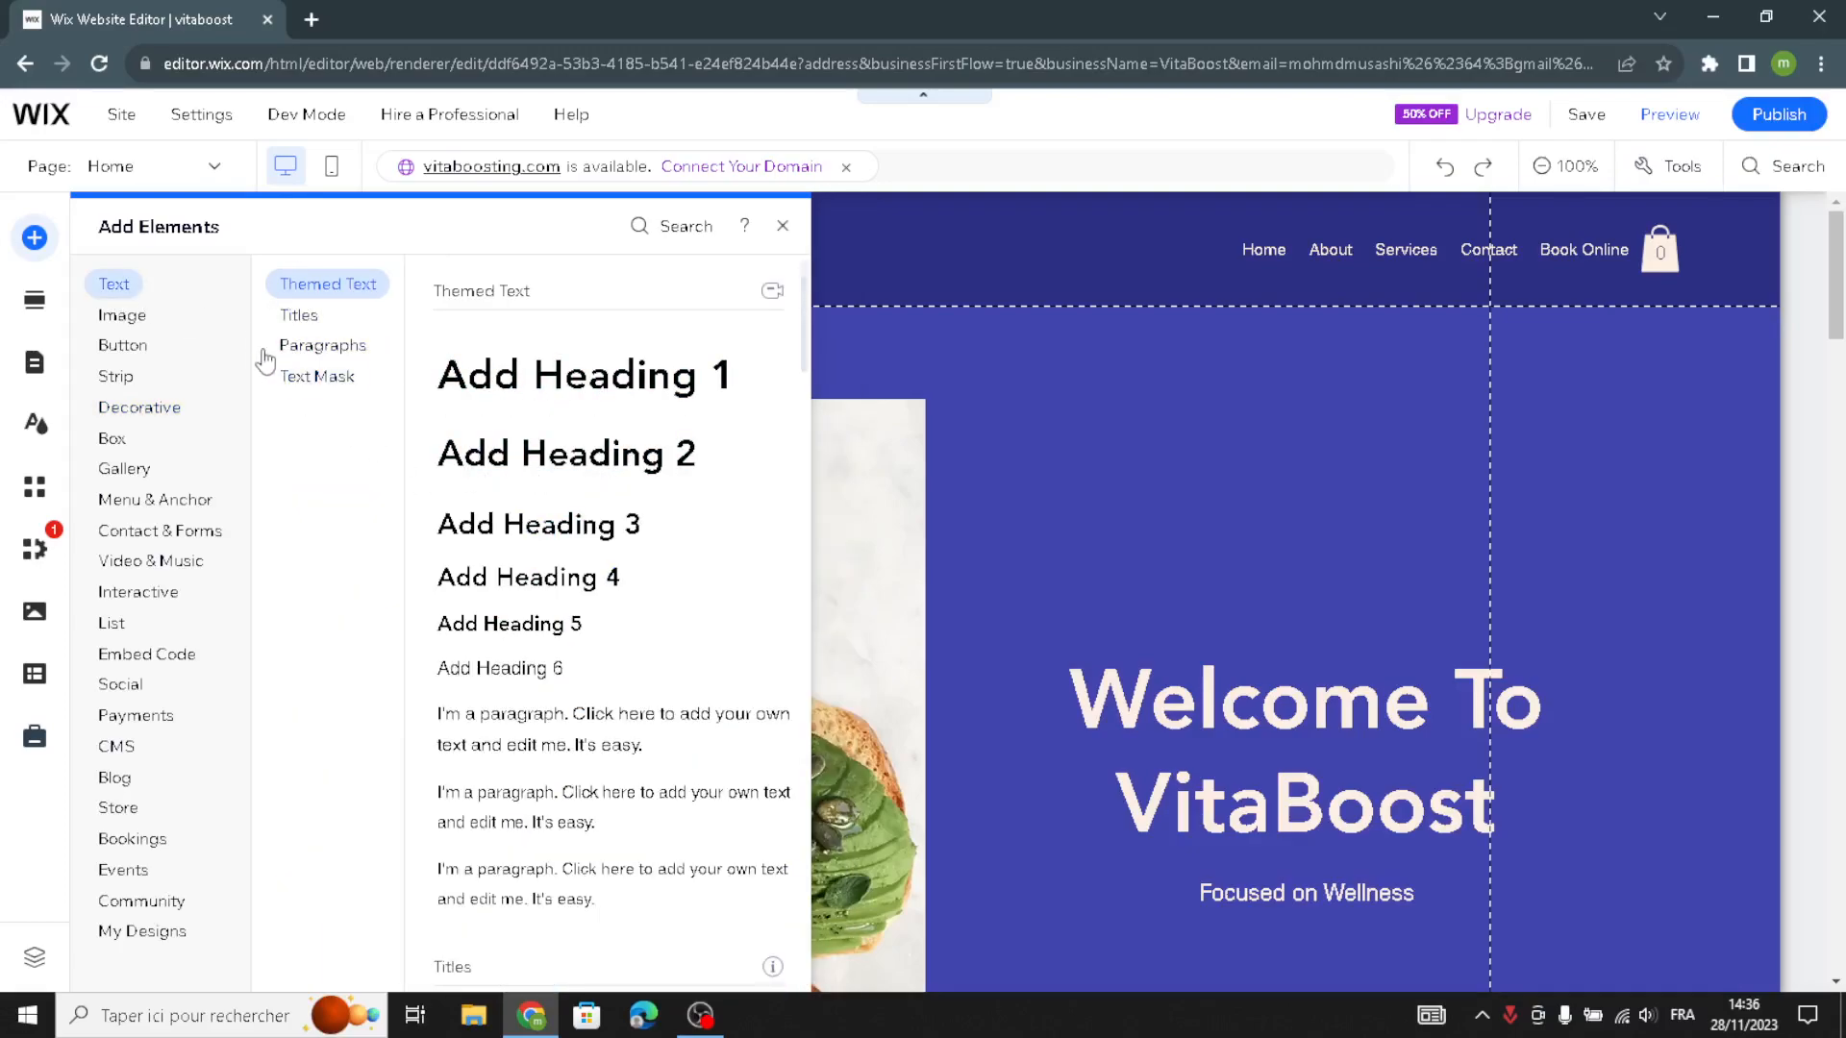
left_click(308, 355)
left_click(120, 346)
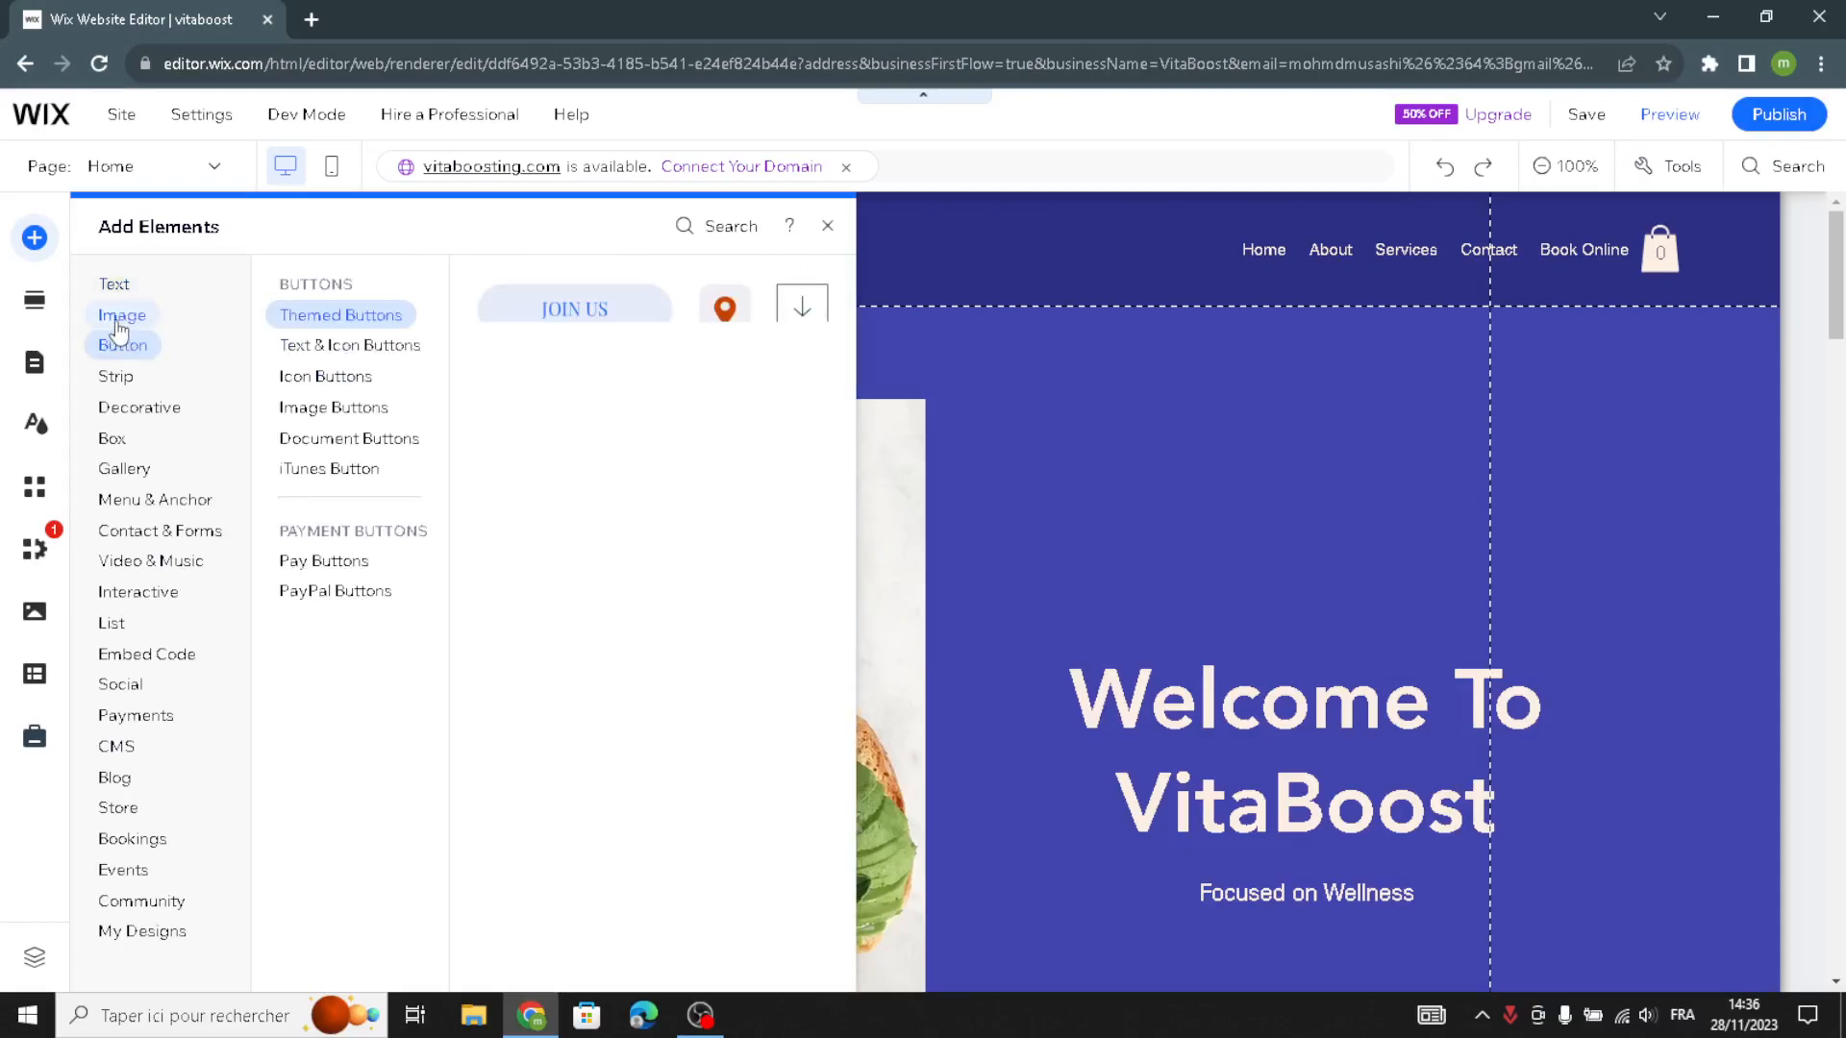
left_click(136, 325)
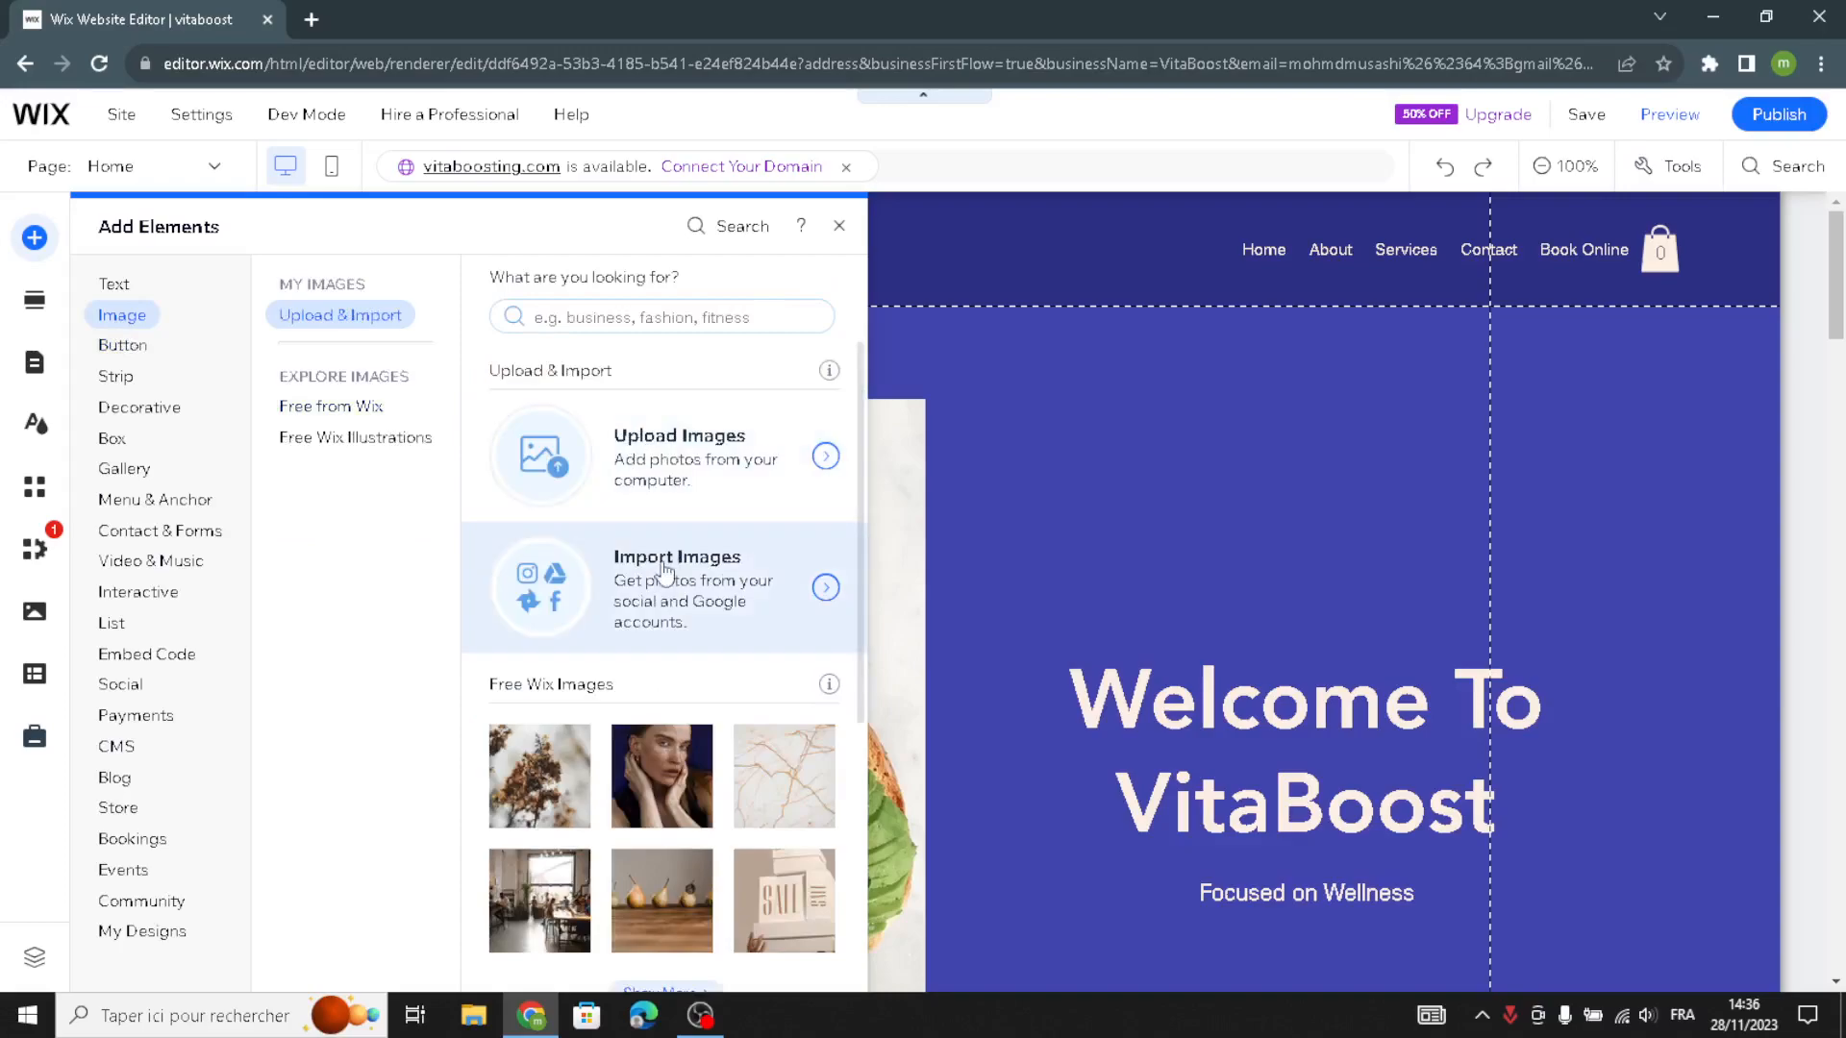
- Review the button, pay button, embed code and payment elements available to add, then close the element library
left_click(121, 354)
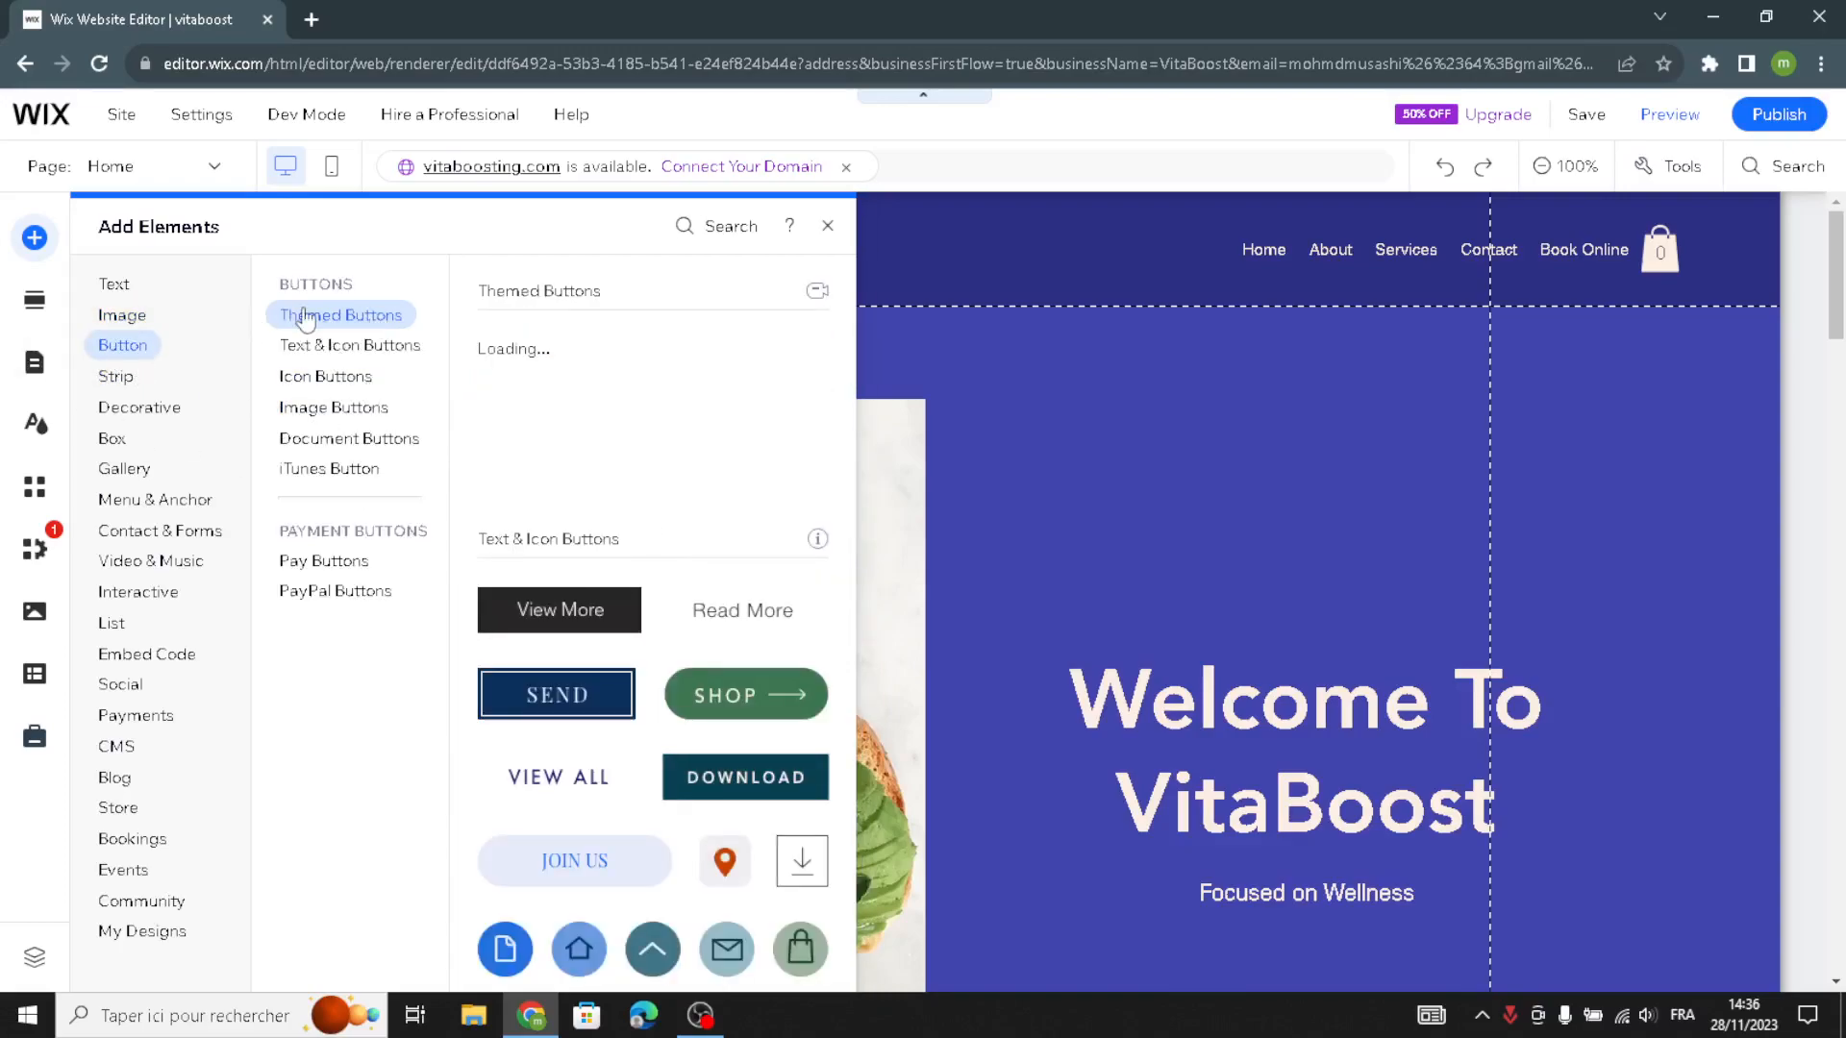
left_click(320, 357)
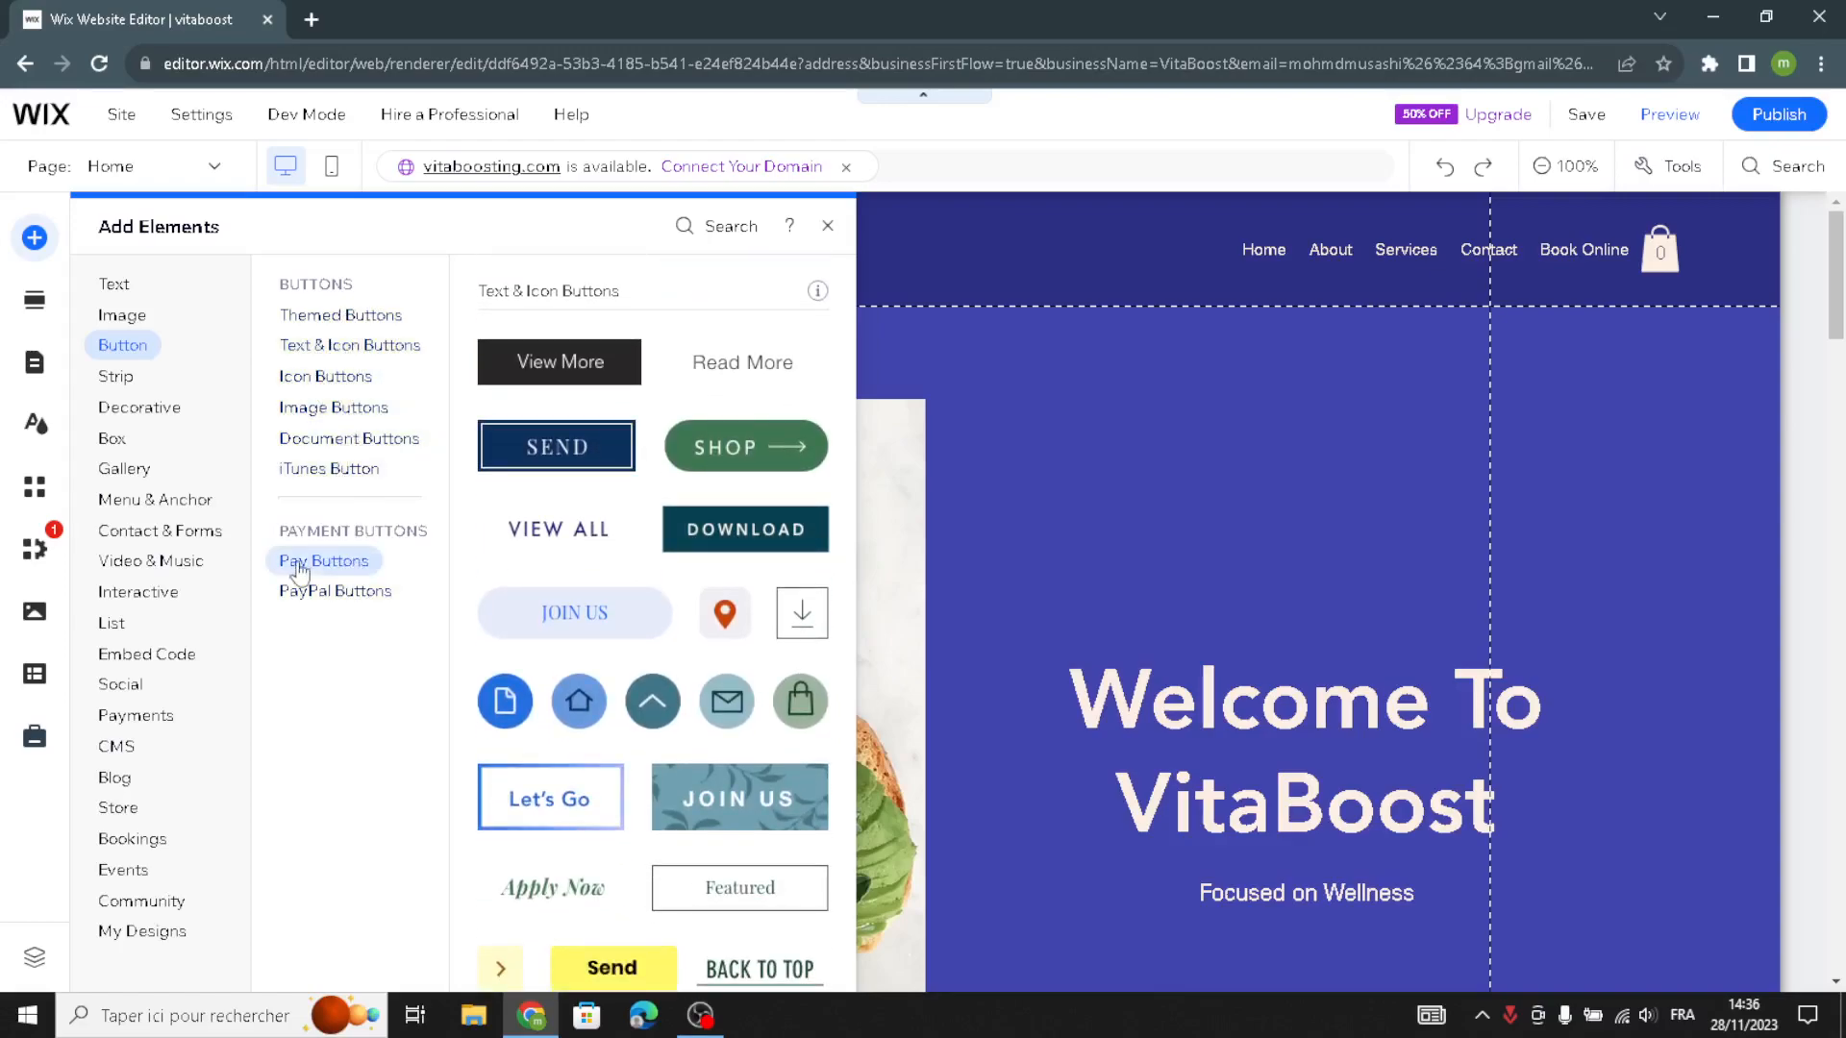
left_click(319, 561)
left_click(210, 659)
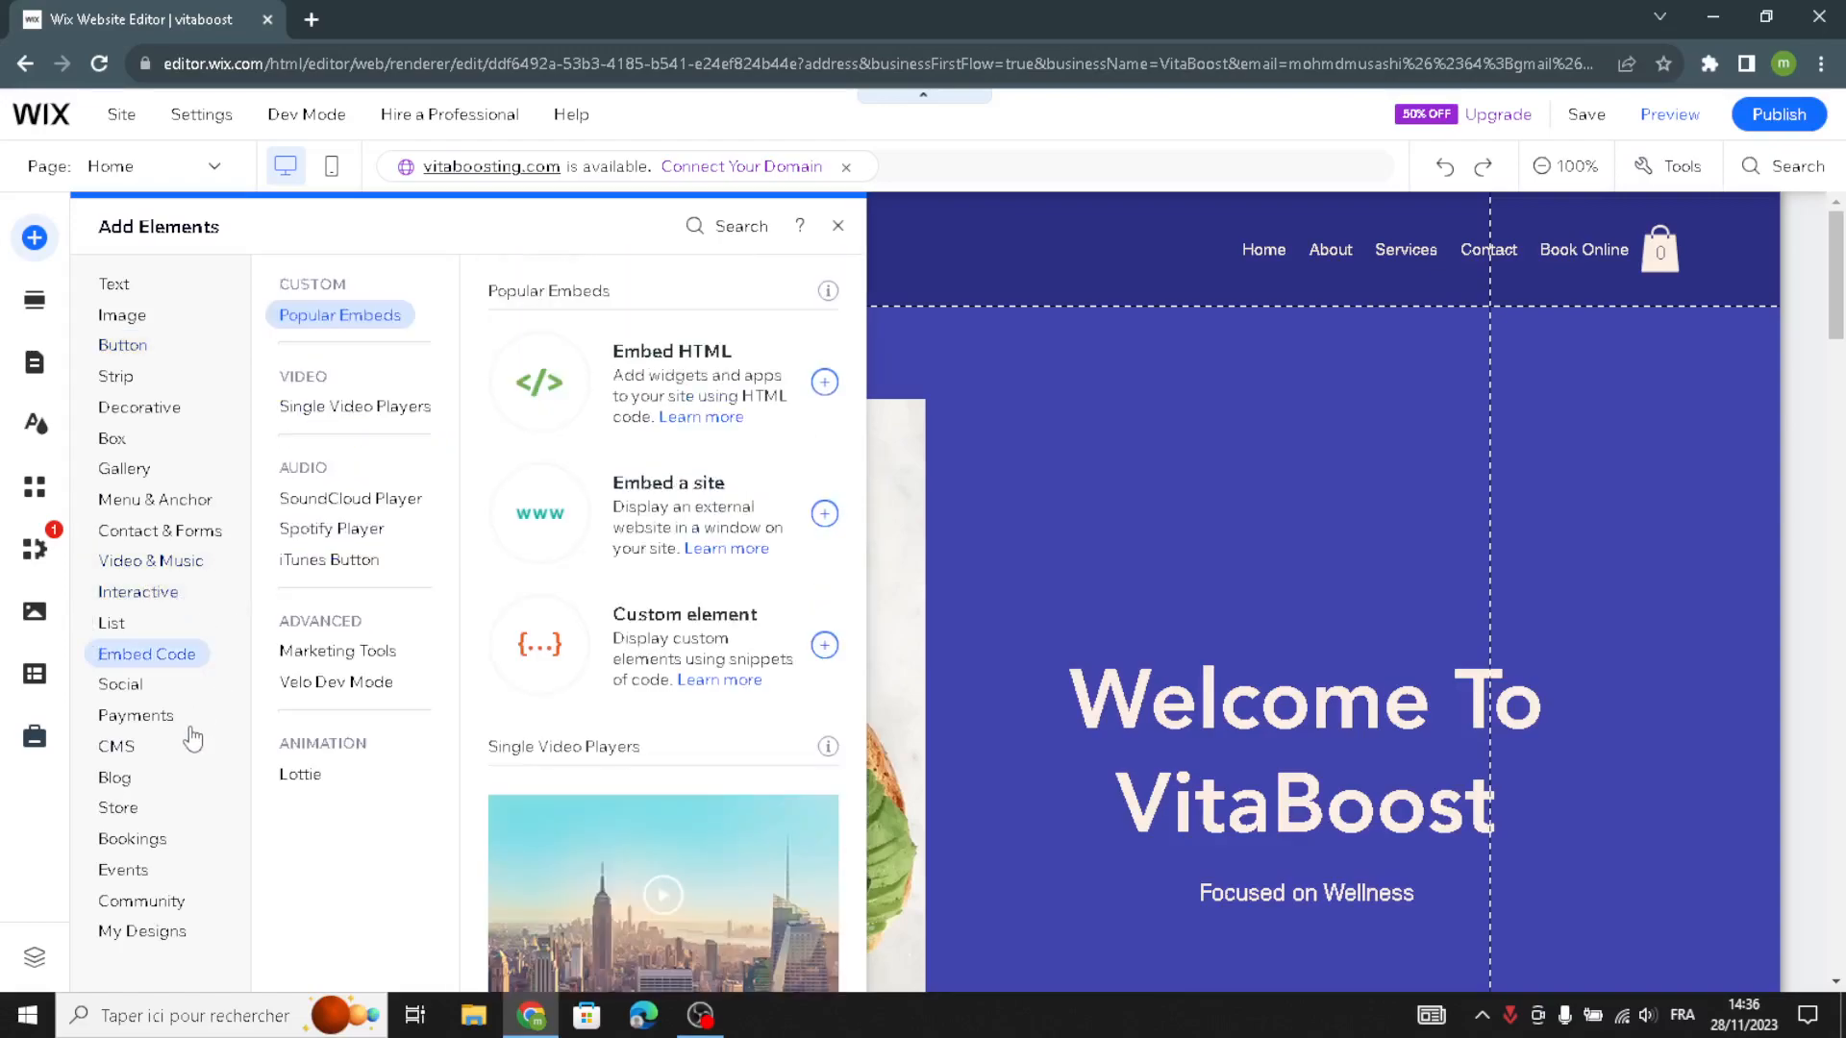
left_click(286, 777)
left_click(168, 731)
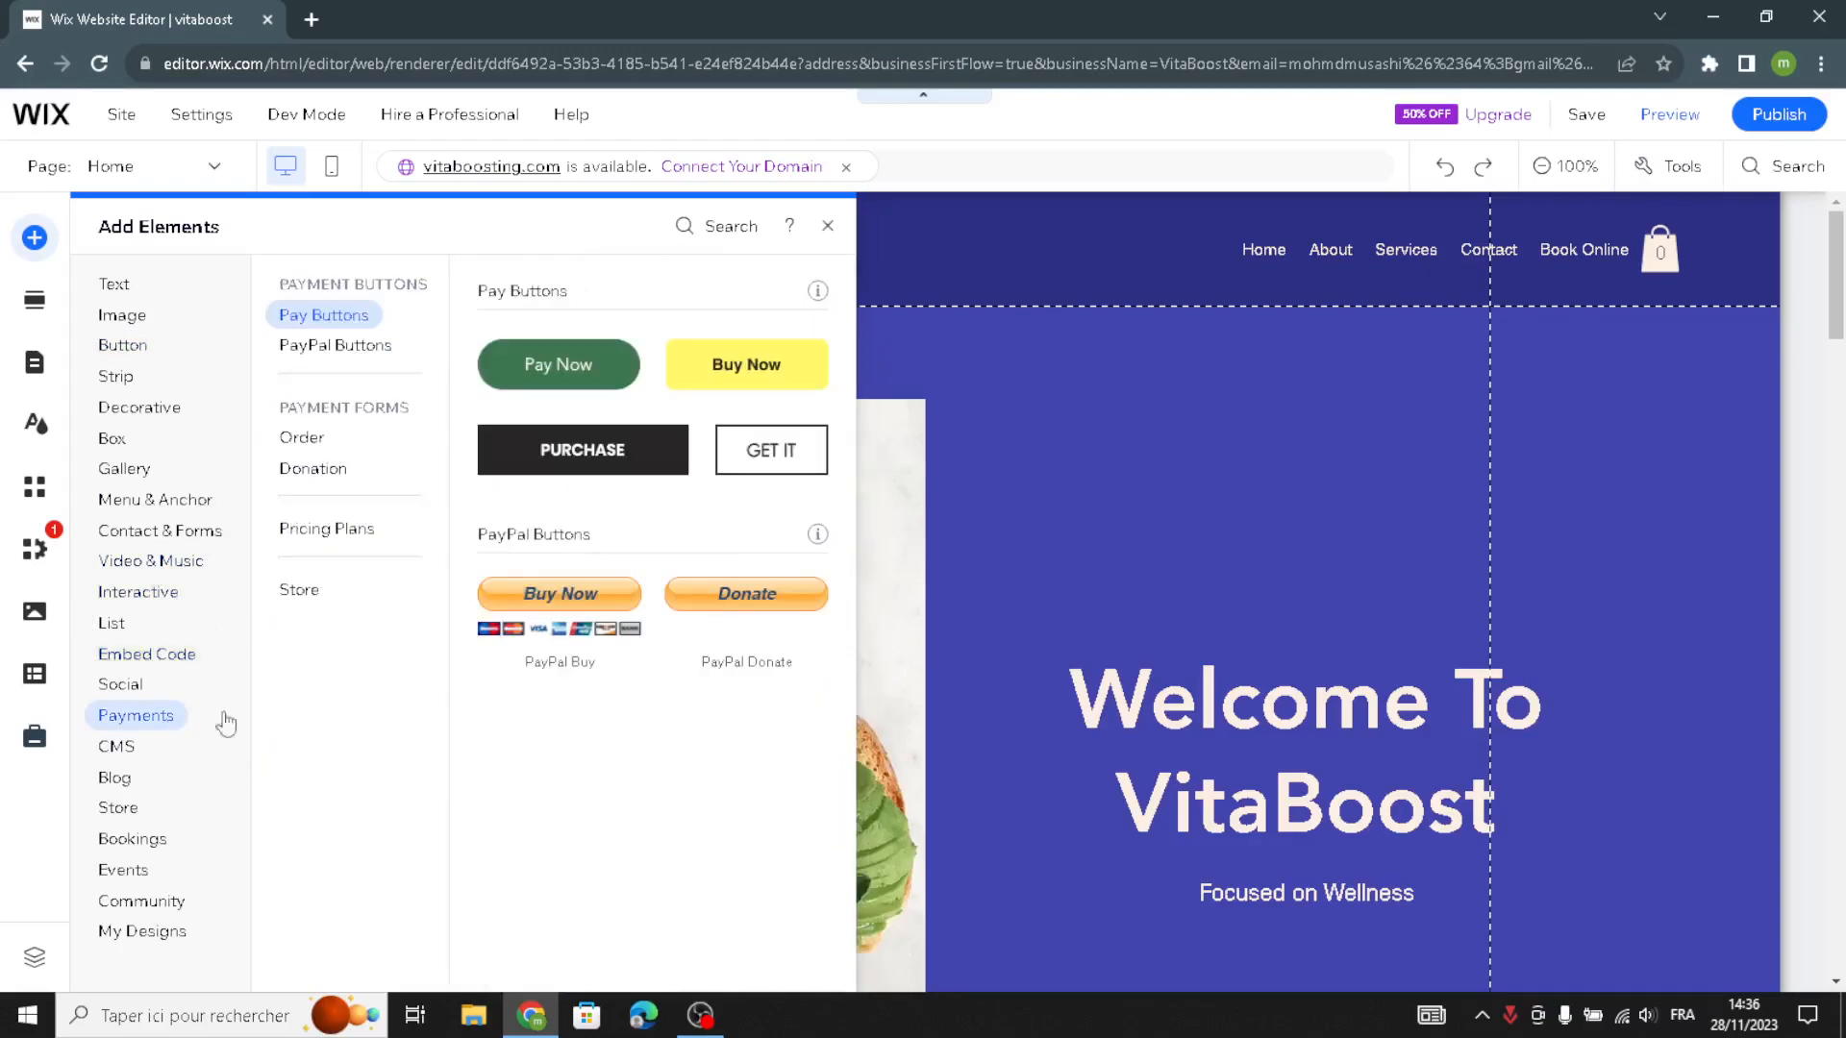
left_click(921, 265)
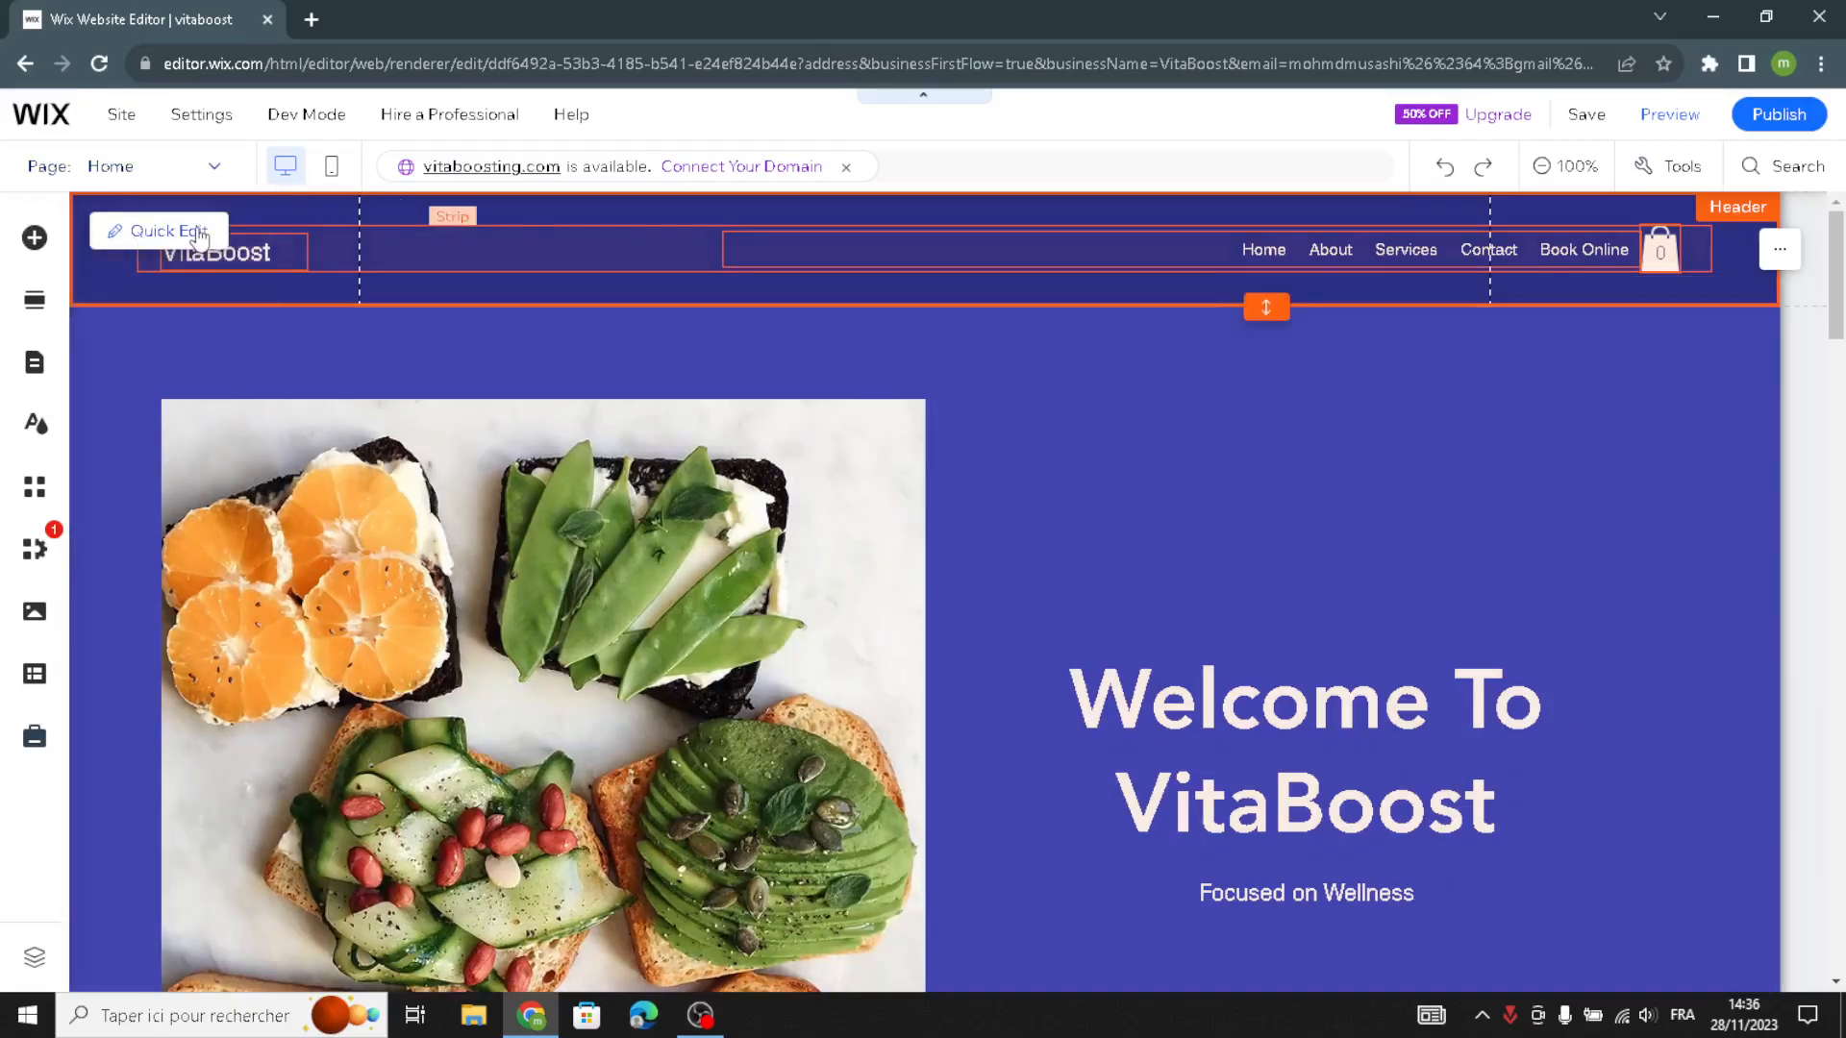
- Examine the header's quick edit options for the site name, horizontal menu and cart icon
left_click(199, 235)
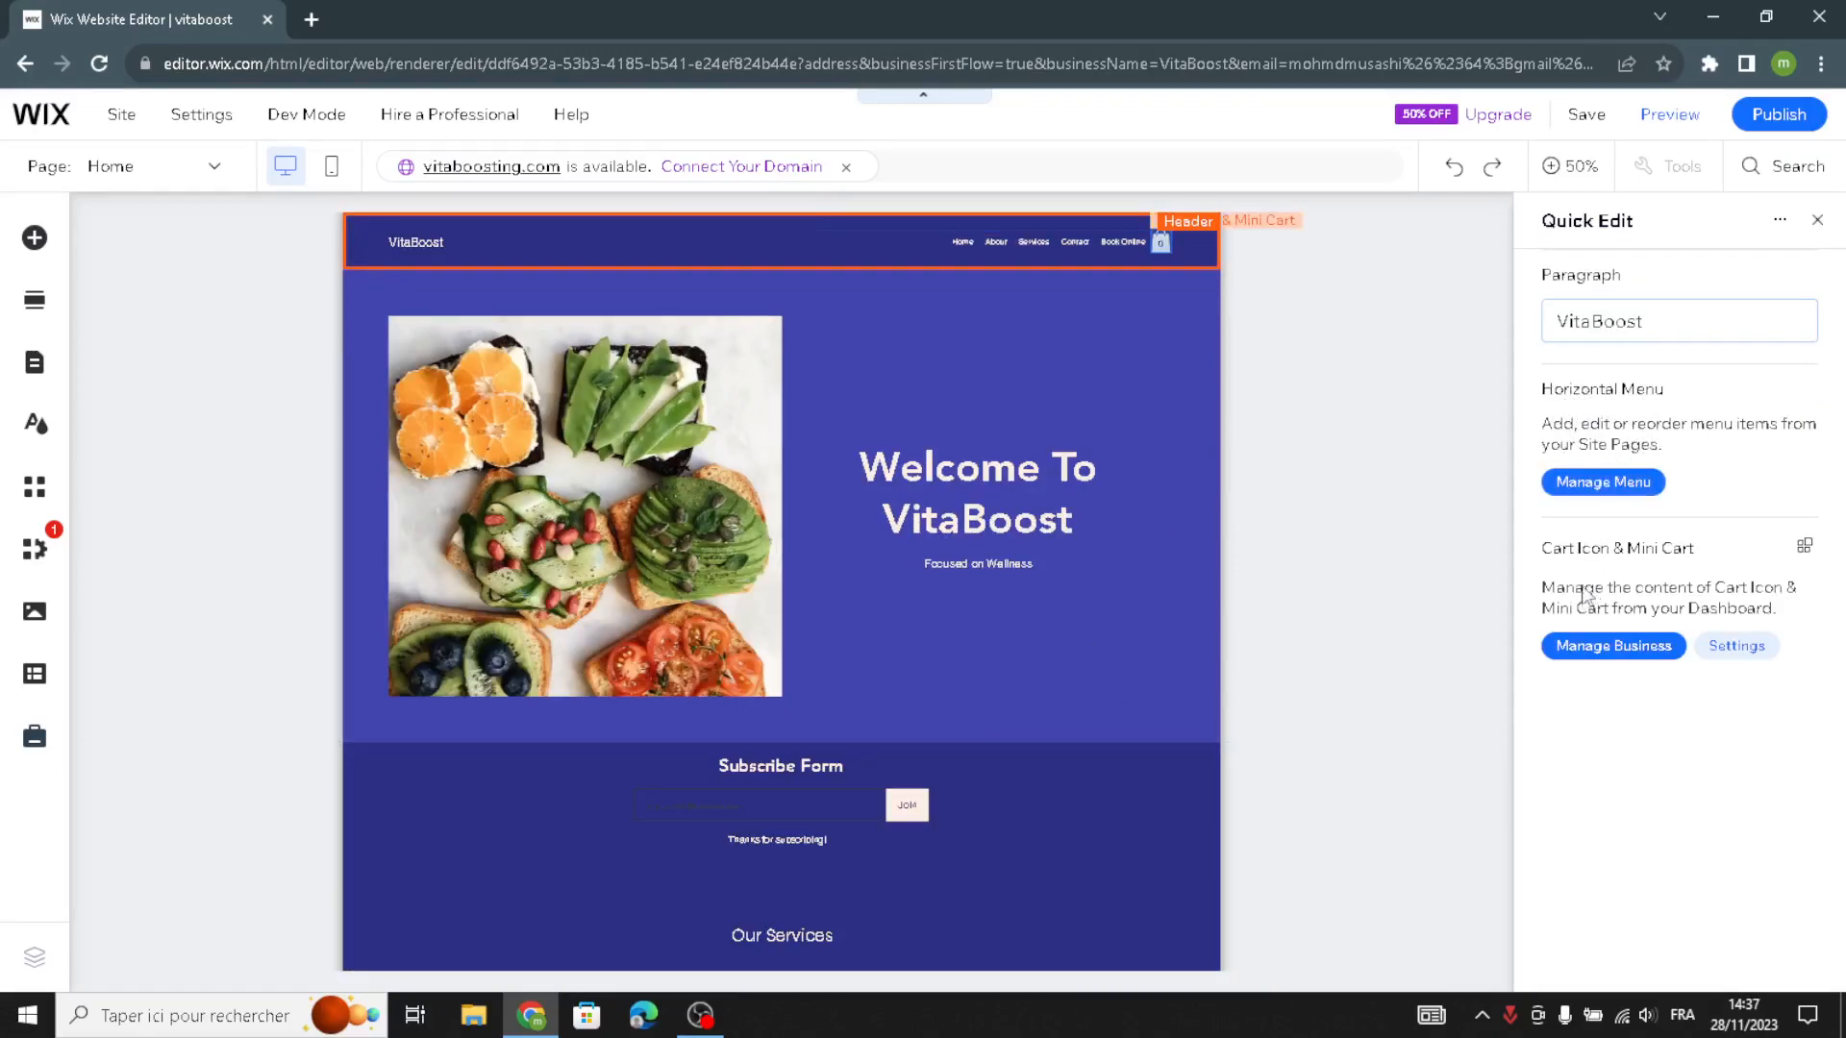
left_click(1647, 662)
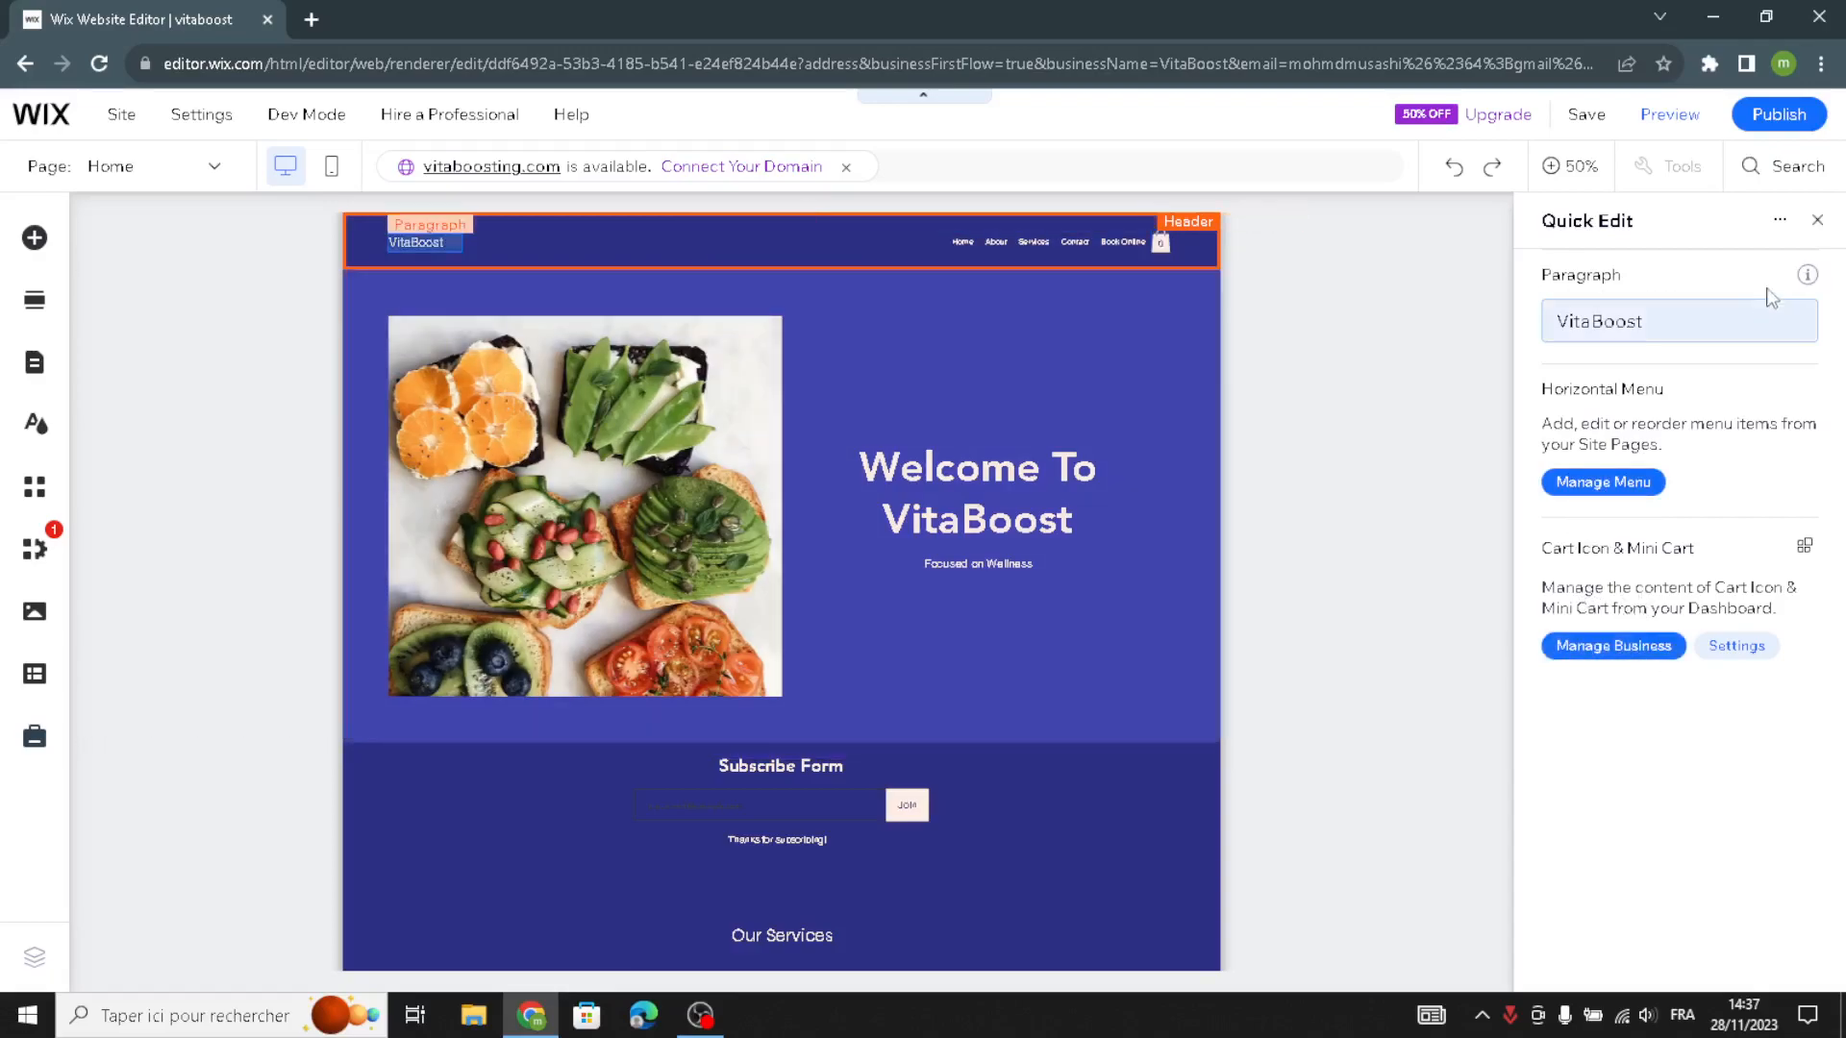
left_click(1819, 224)
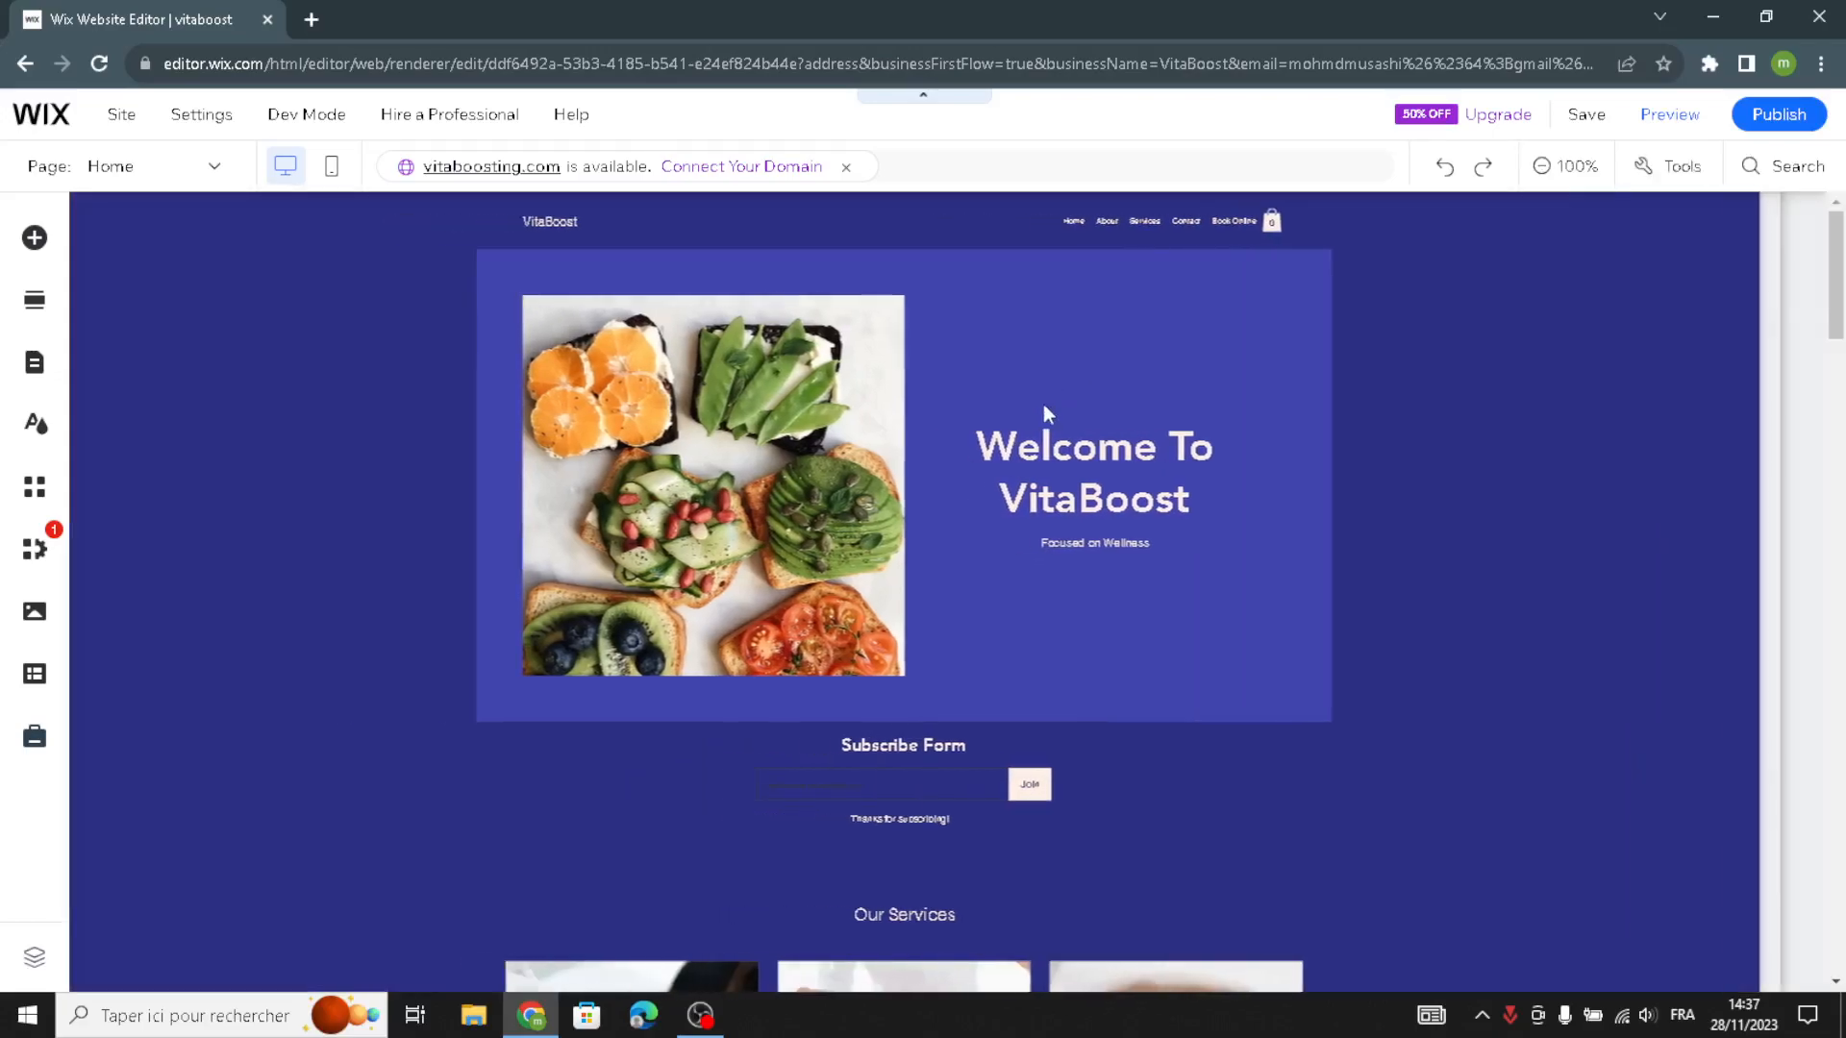
- Examine the Welcome section's quick edit options for its backgrounds, title and paragraph
scroll(1058, 497, "down", 4)
scroll(1069, 494, "up", 2)
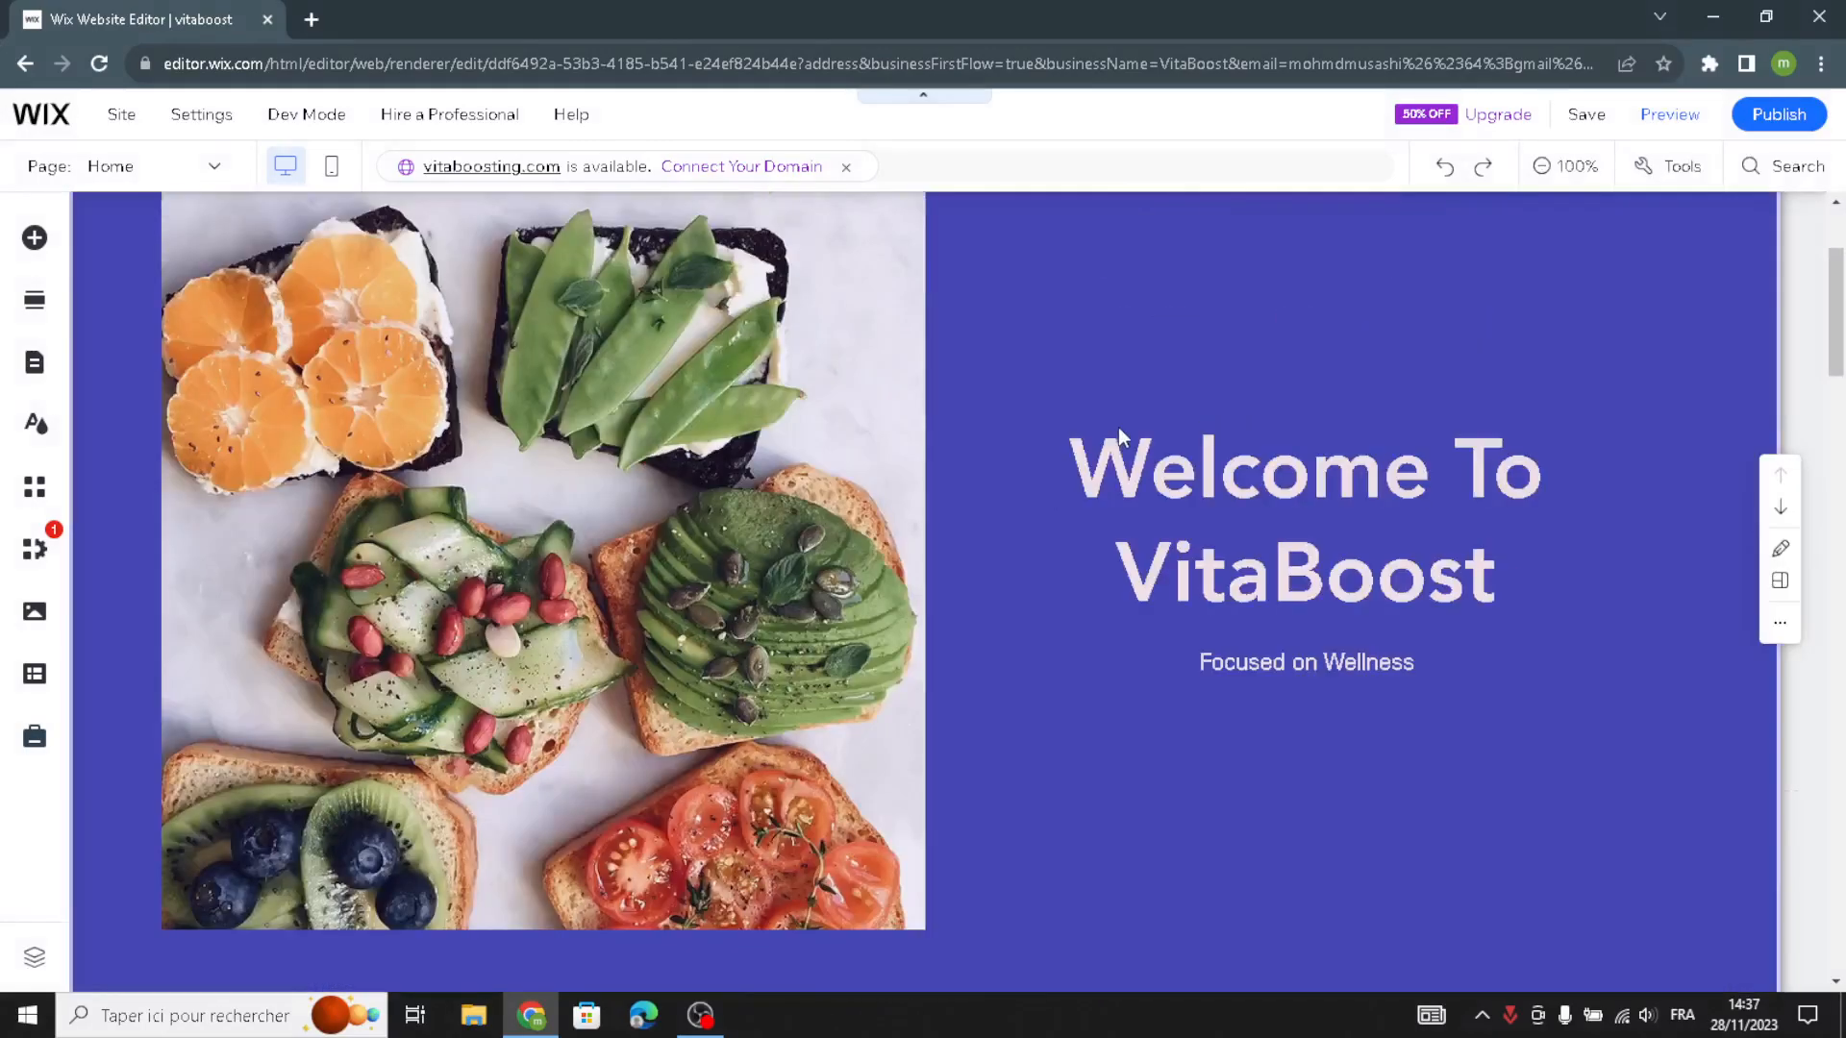
scroll(202, 402, "up", 2)
left_click(165, 346)
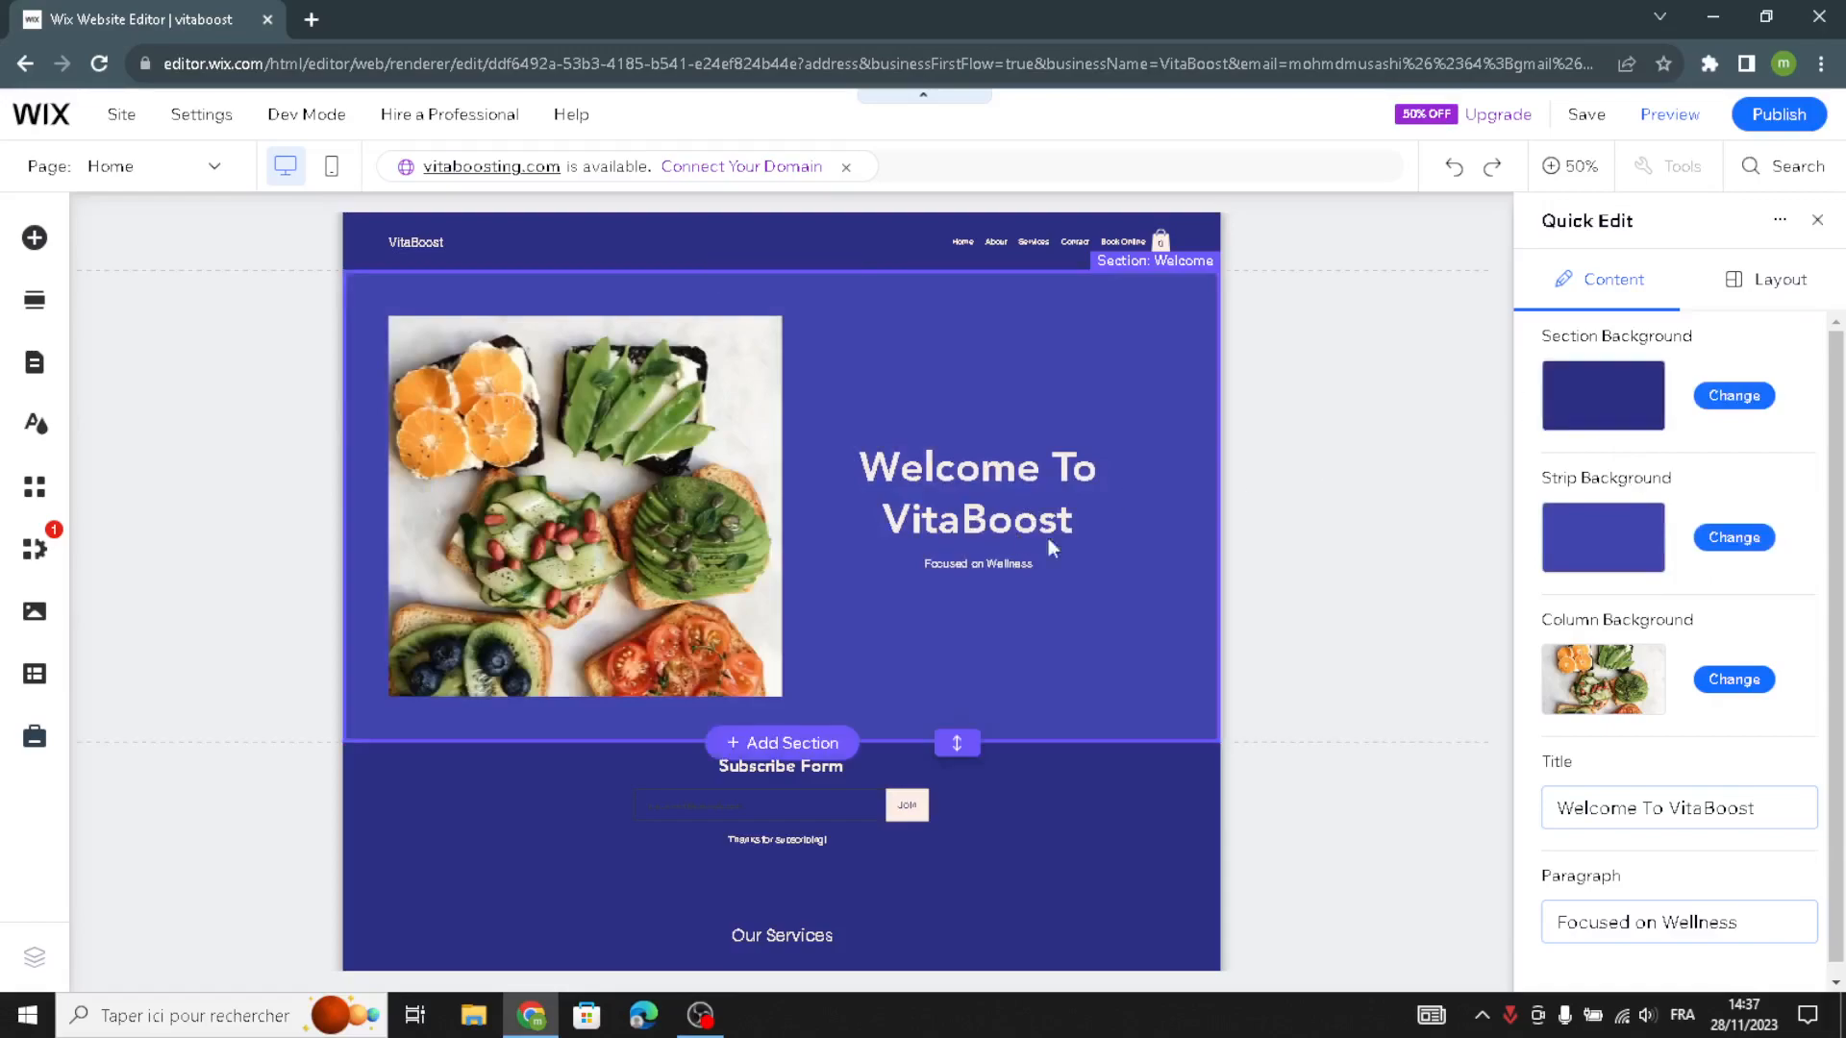
scroll(1657, 658, "down", 1)
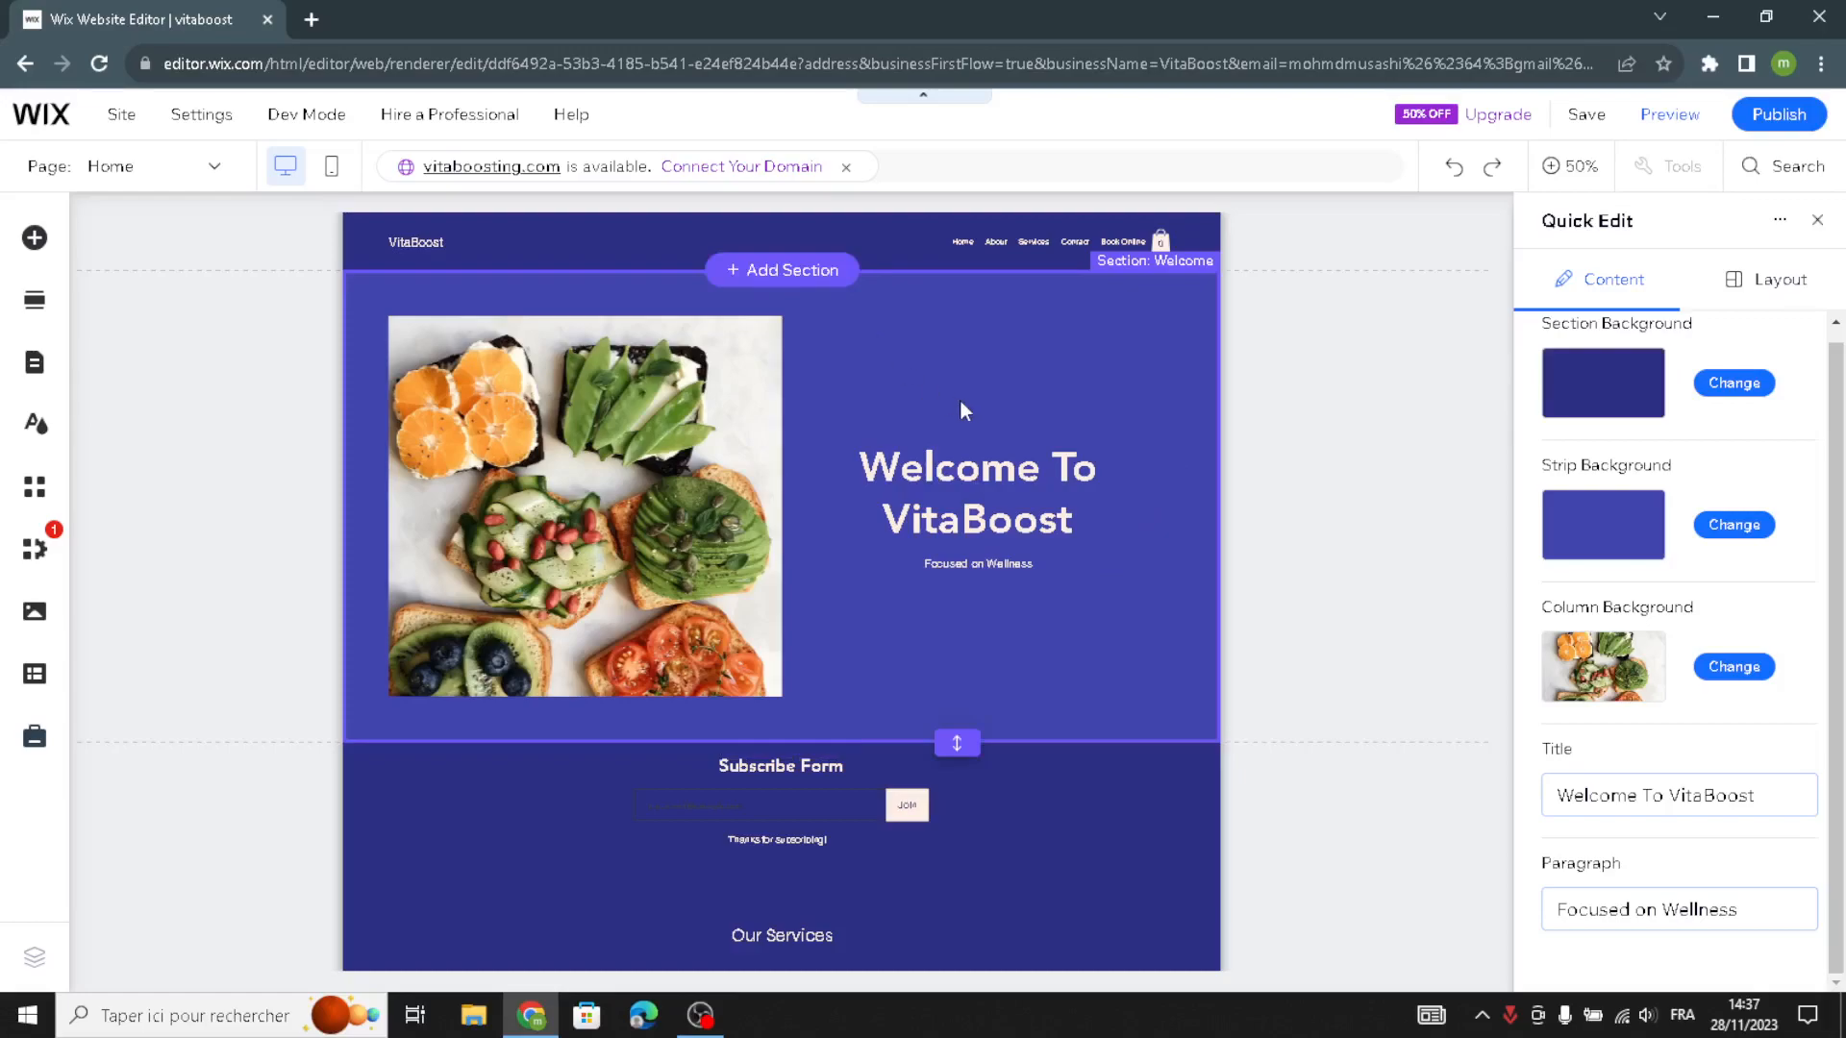
left_click(1077, 510)
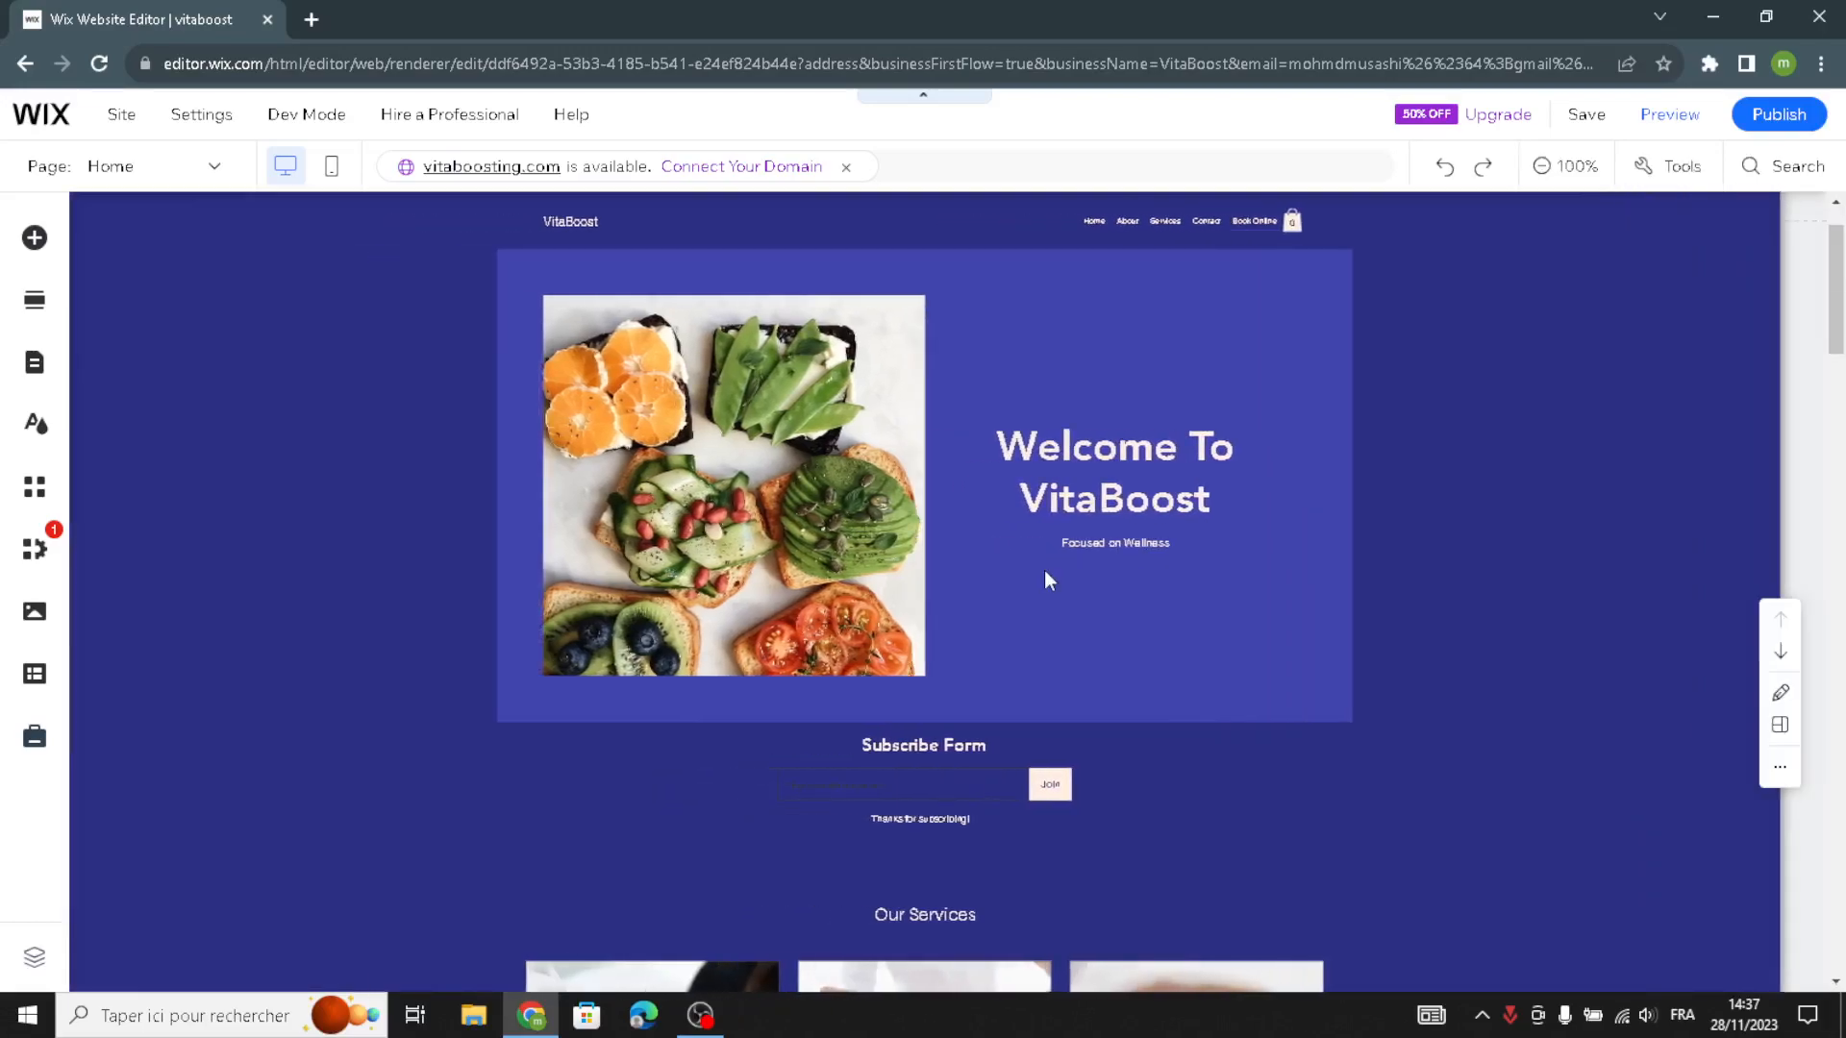
- Start the AI Text Creator for the "Focused on Wellness" text and set the business type to wellness
left_click(1293, 777)
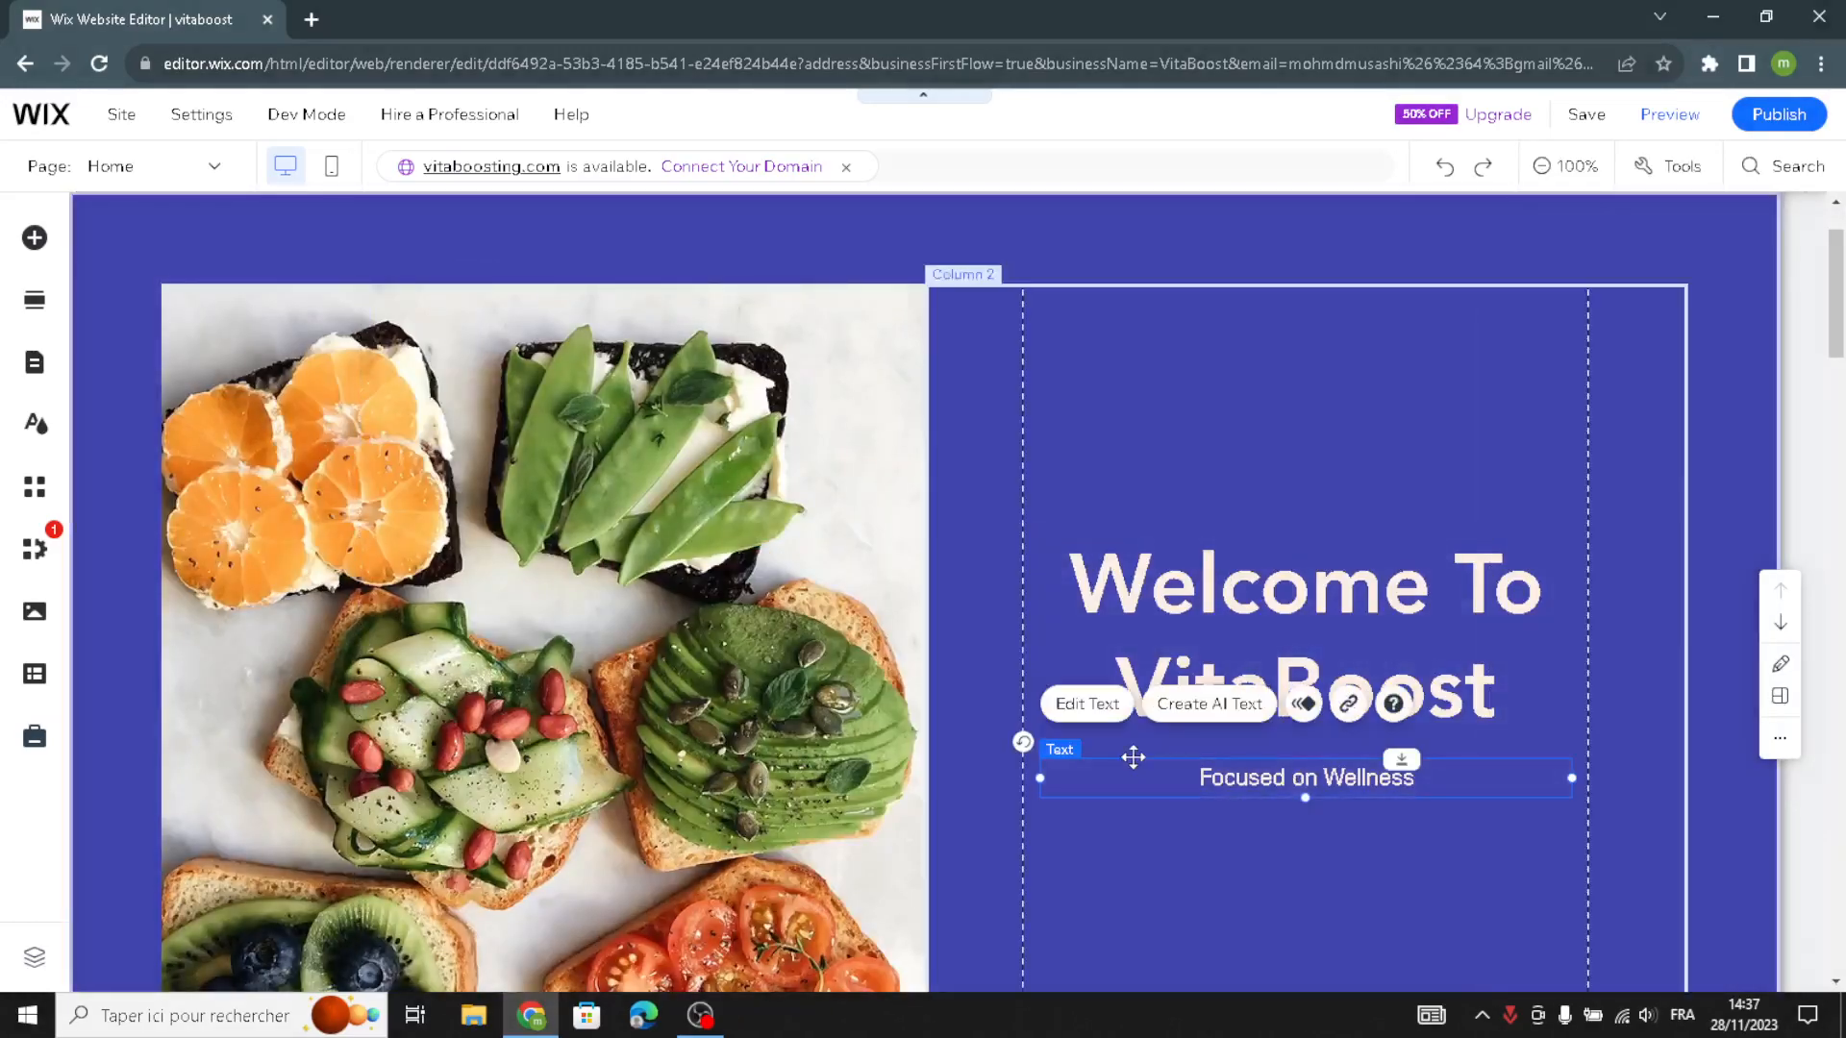
left_click(1214, 707)
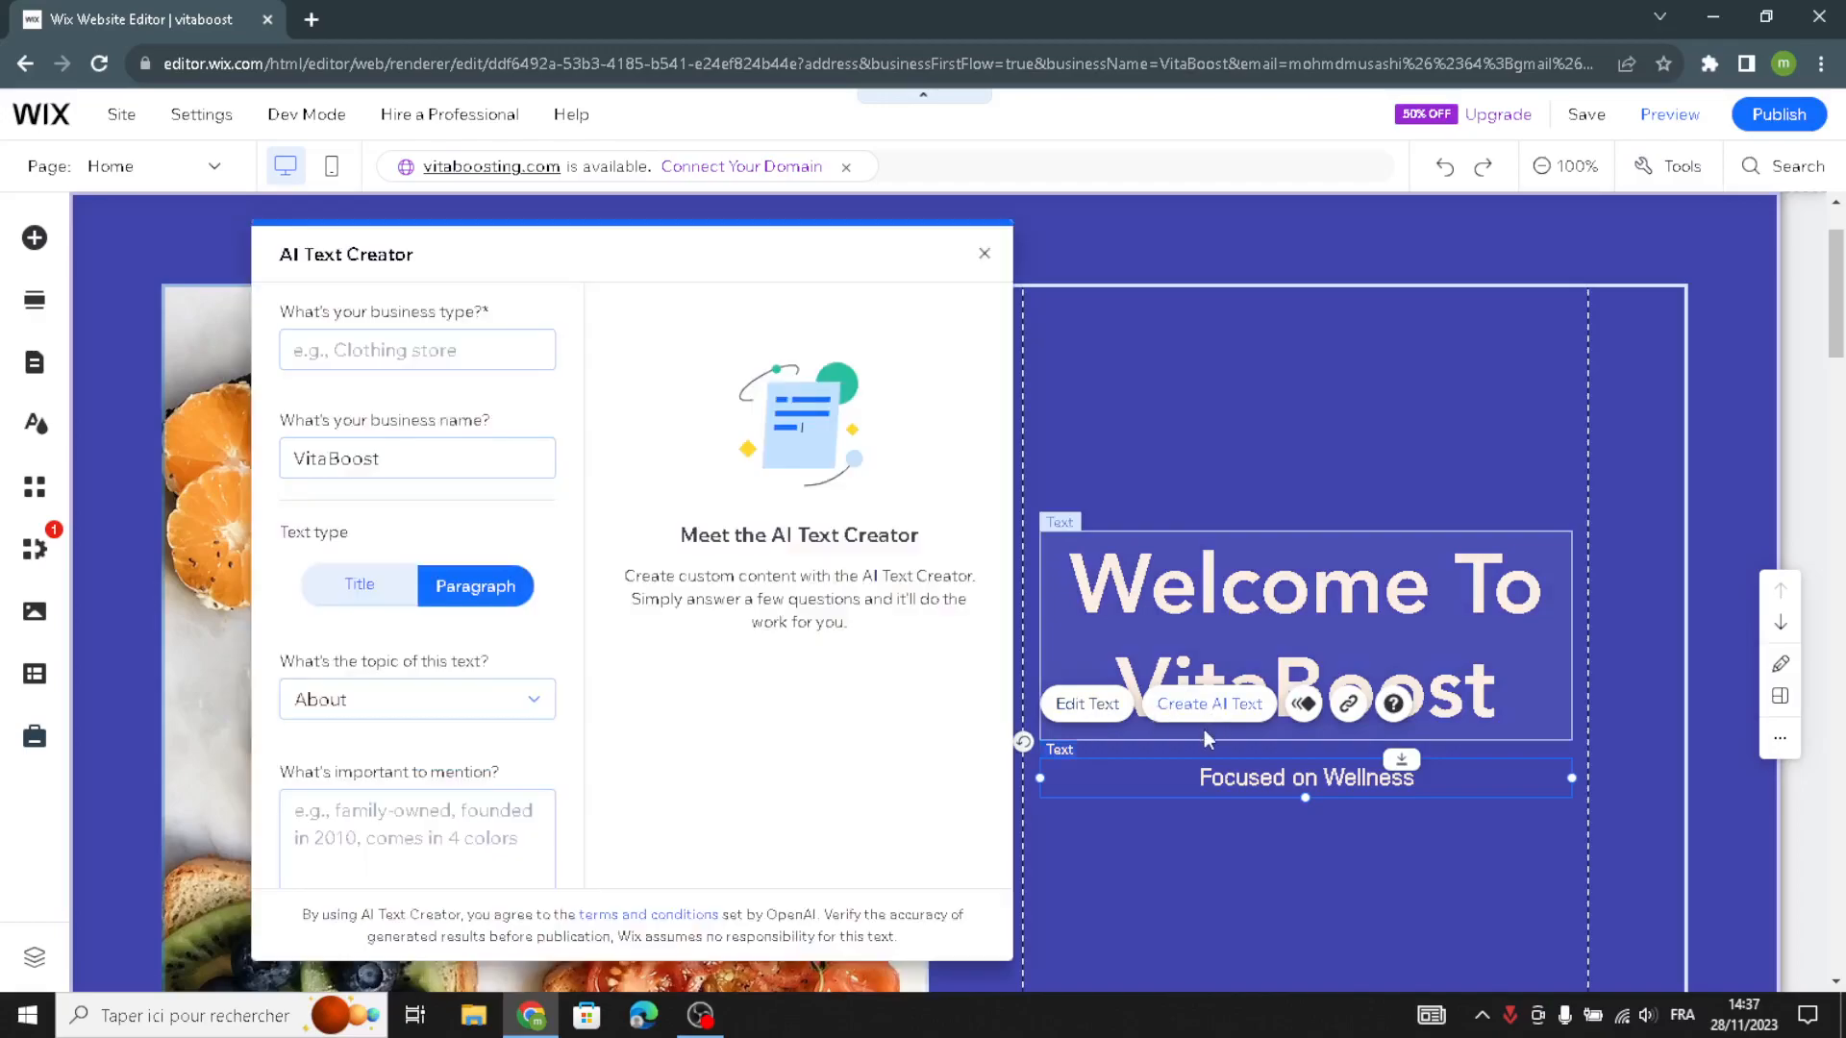
scroll(390, 702, "down", 2)
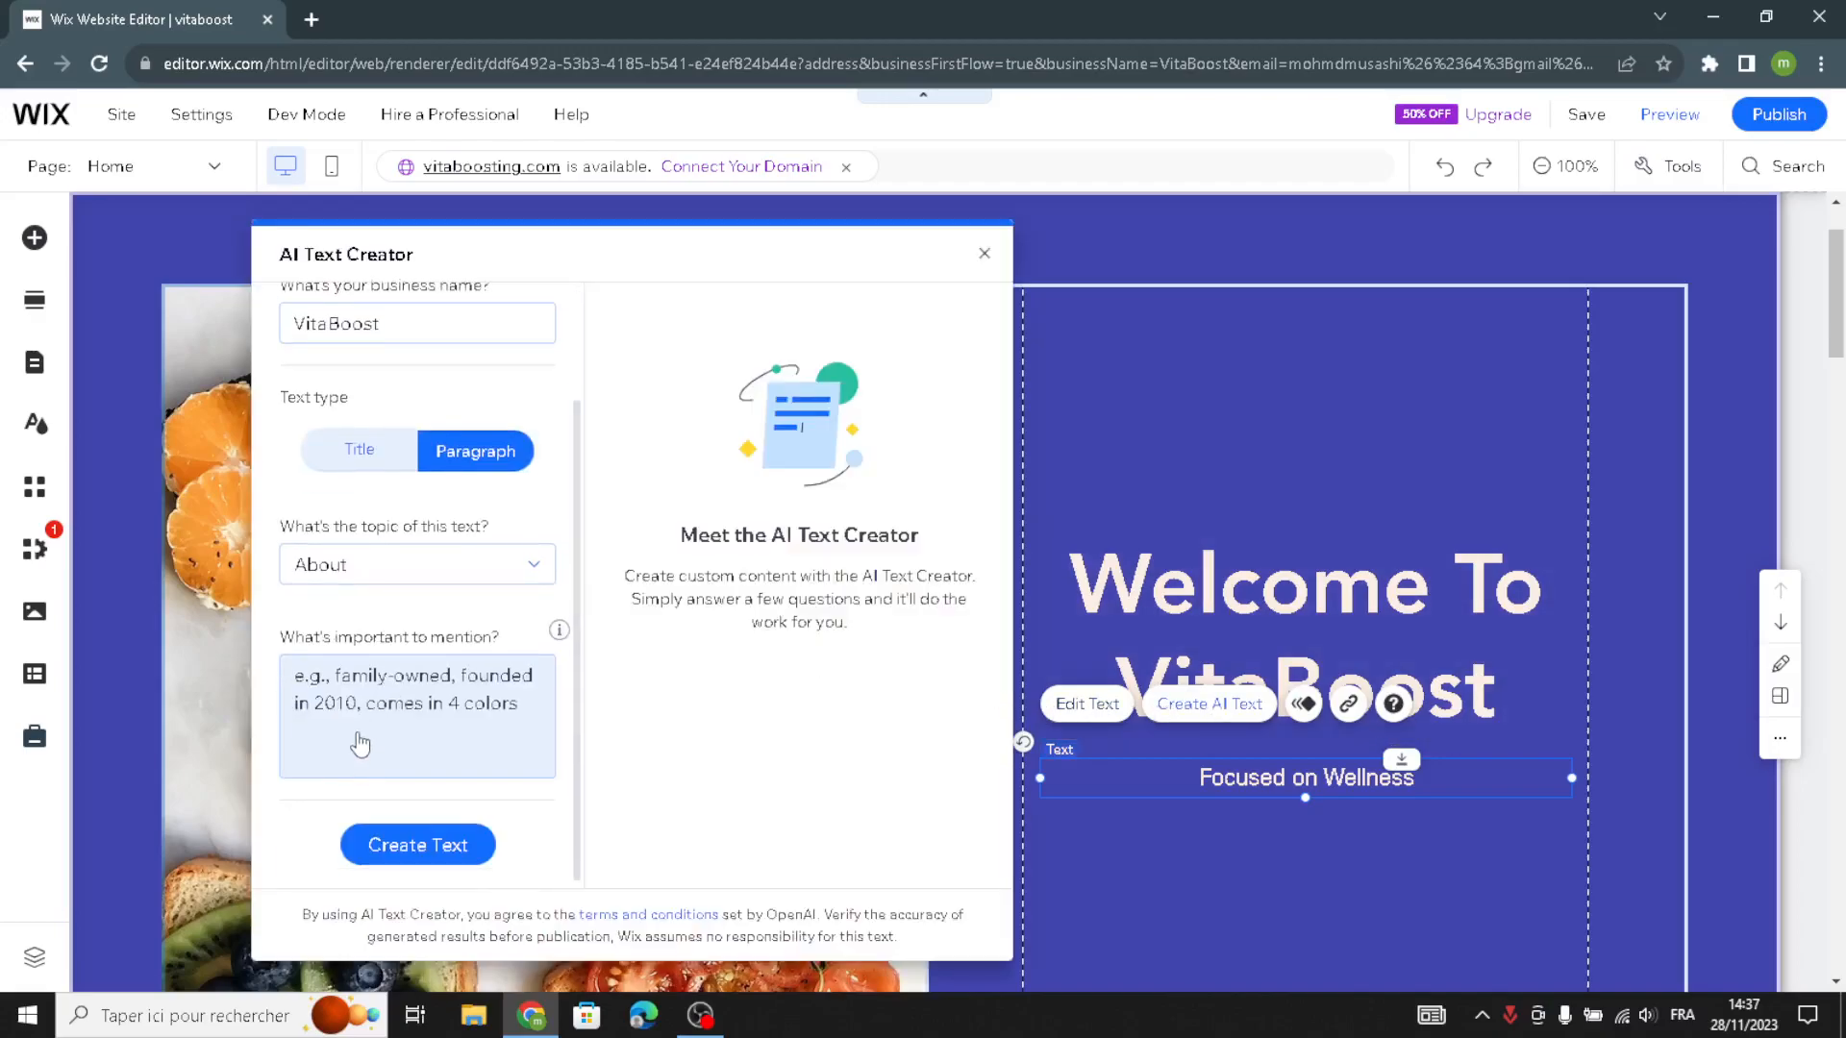
left_click(359, 721)
scroll(413, 539, "up", 2)
left_click(402, 350)
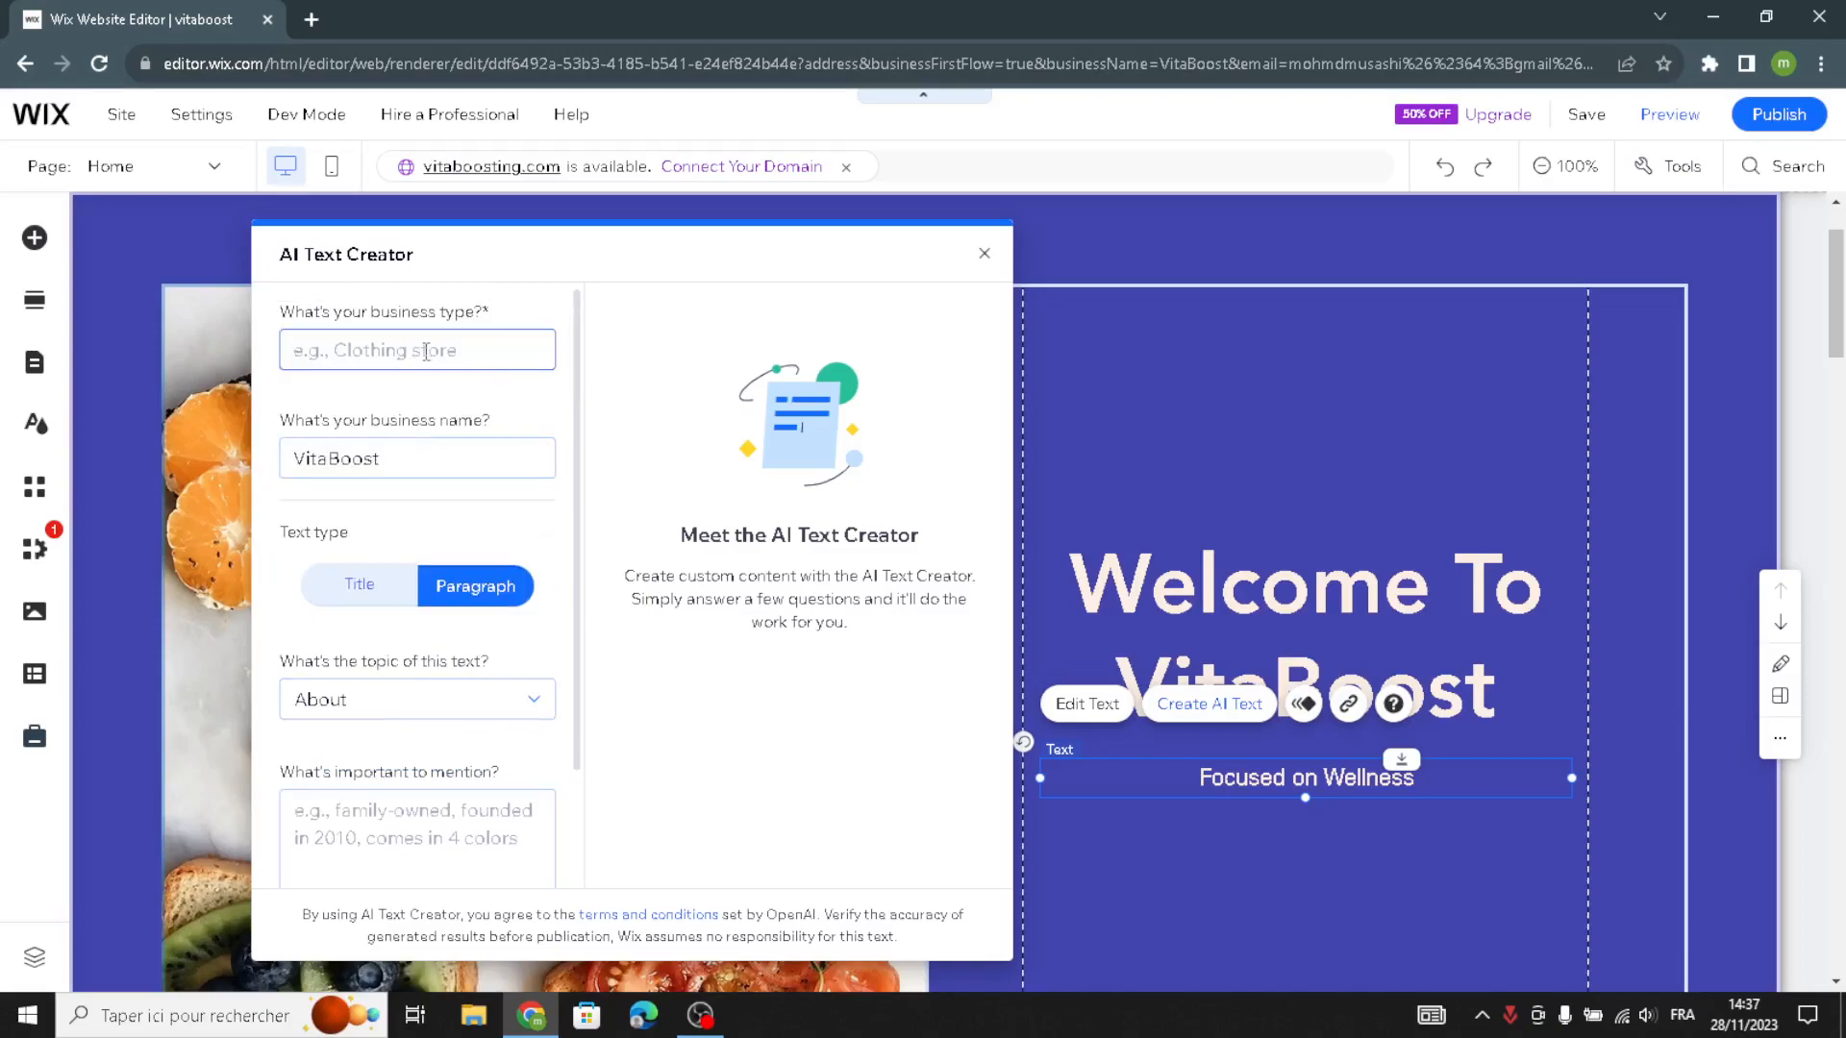
type("welln")
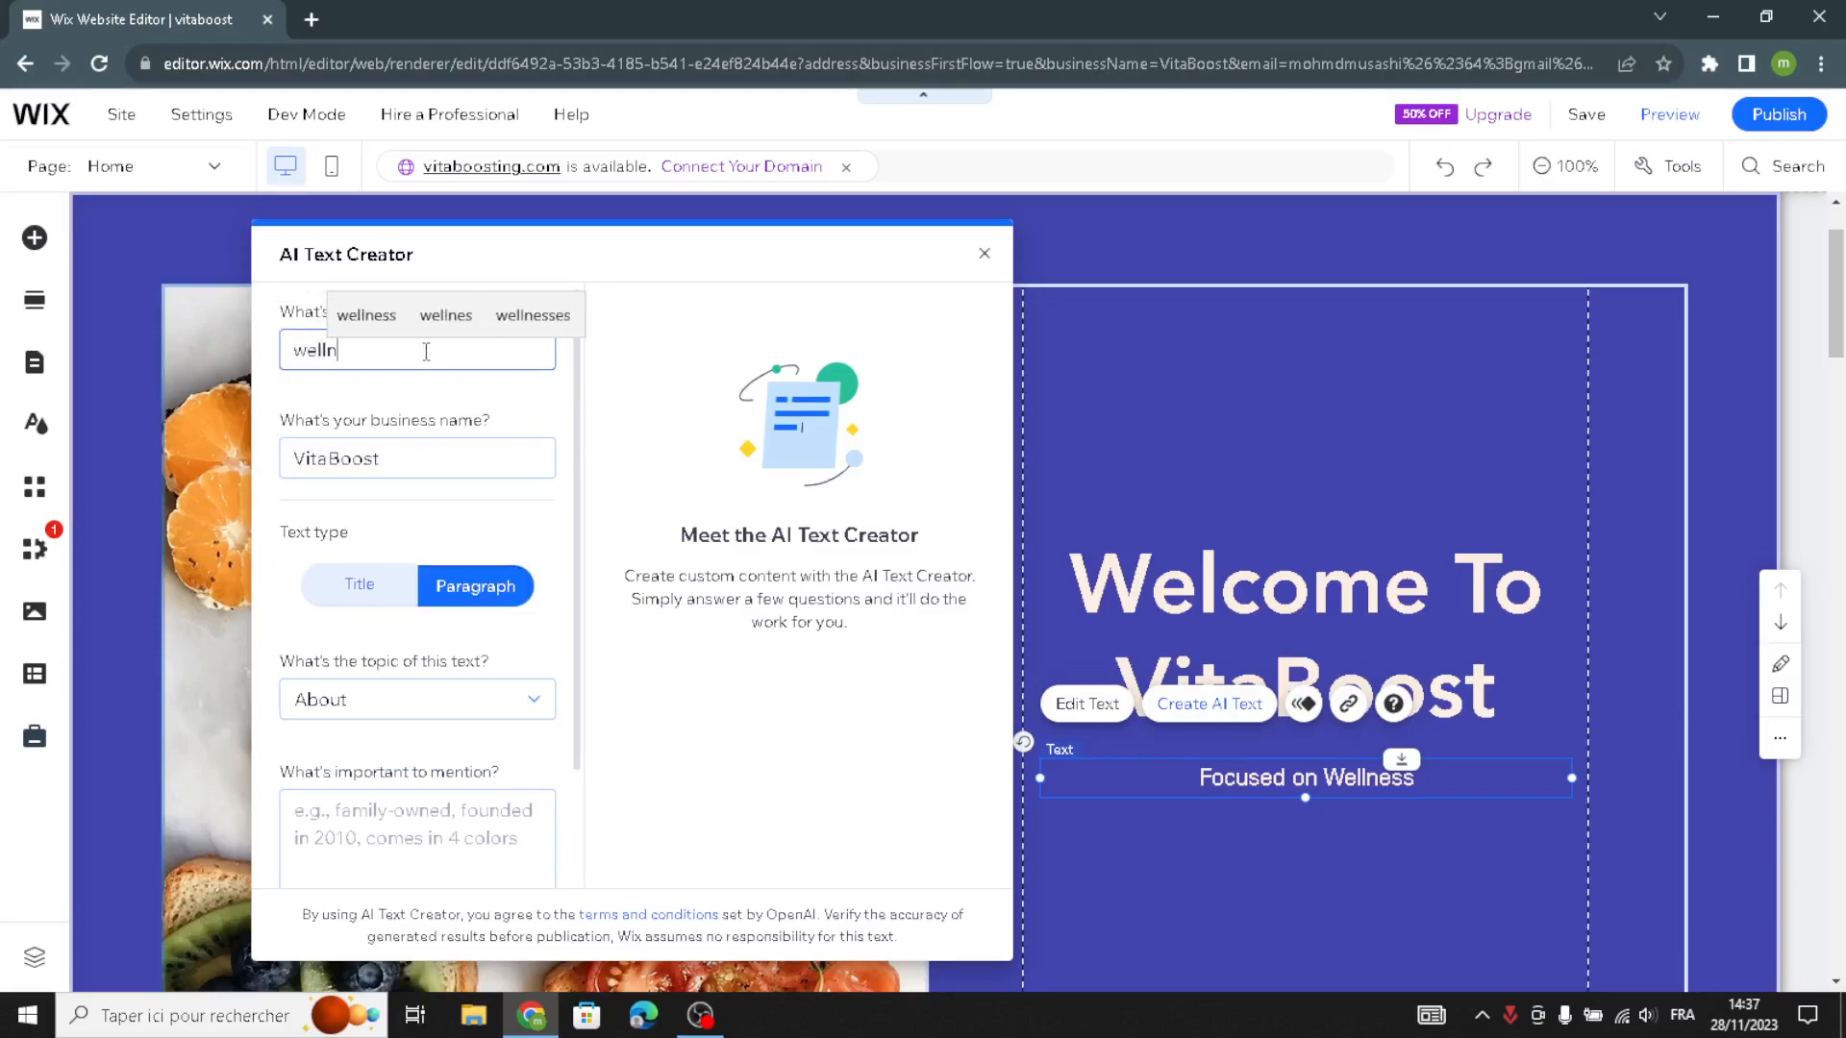
type("ess")
- Generate About paragraphs without extra details and replace the "Focused on Wellness" text with Option 1
scroll(370, 543, "down", 1)
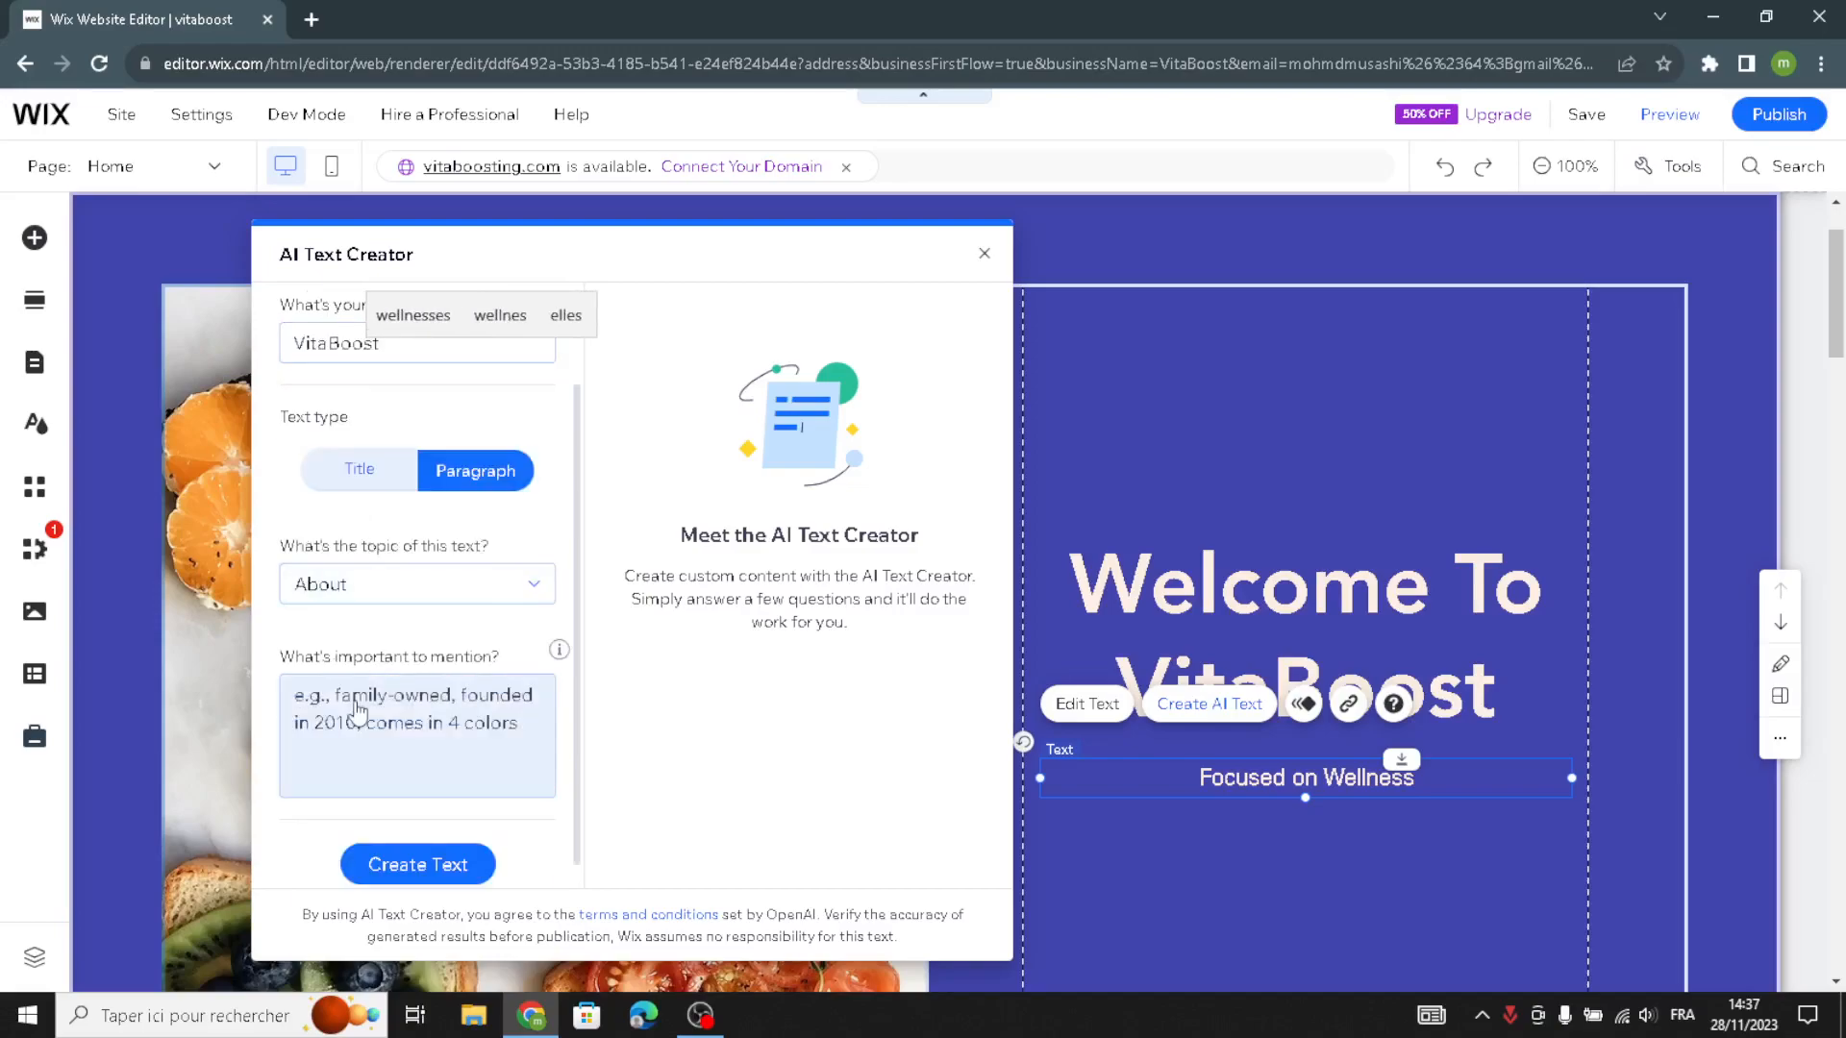
left_click(360, 703)
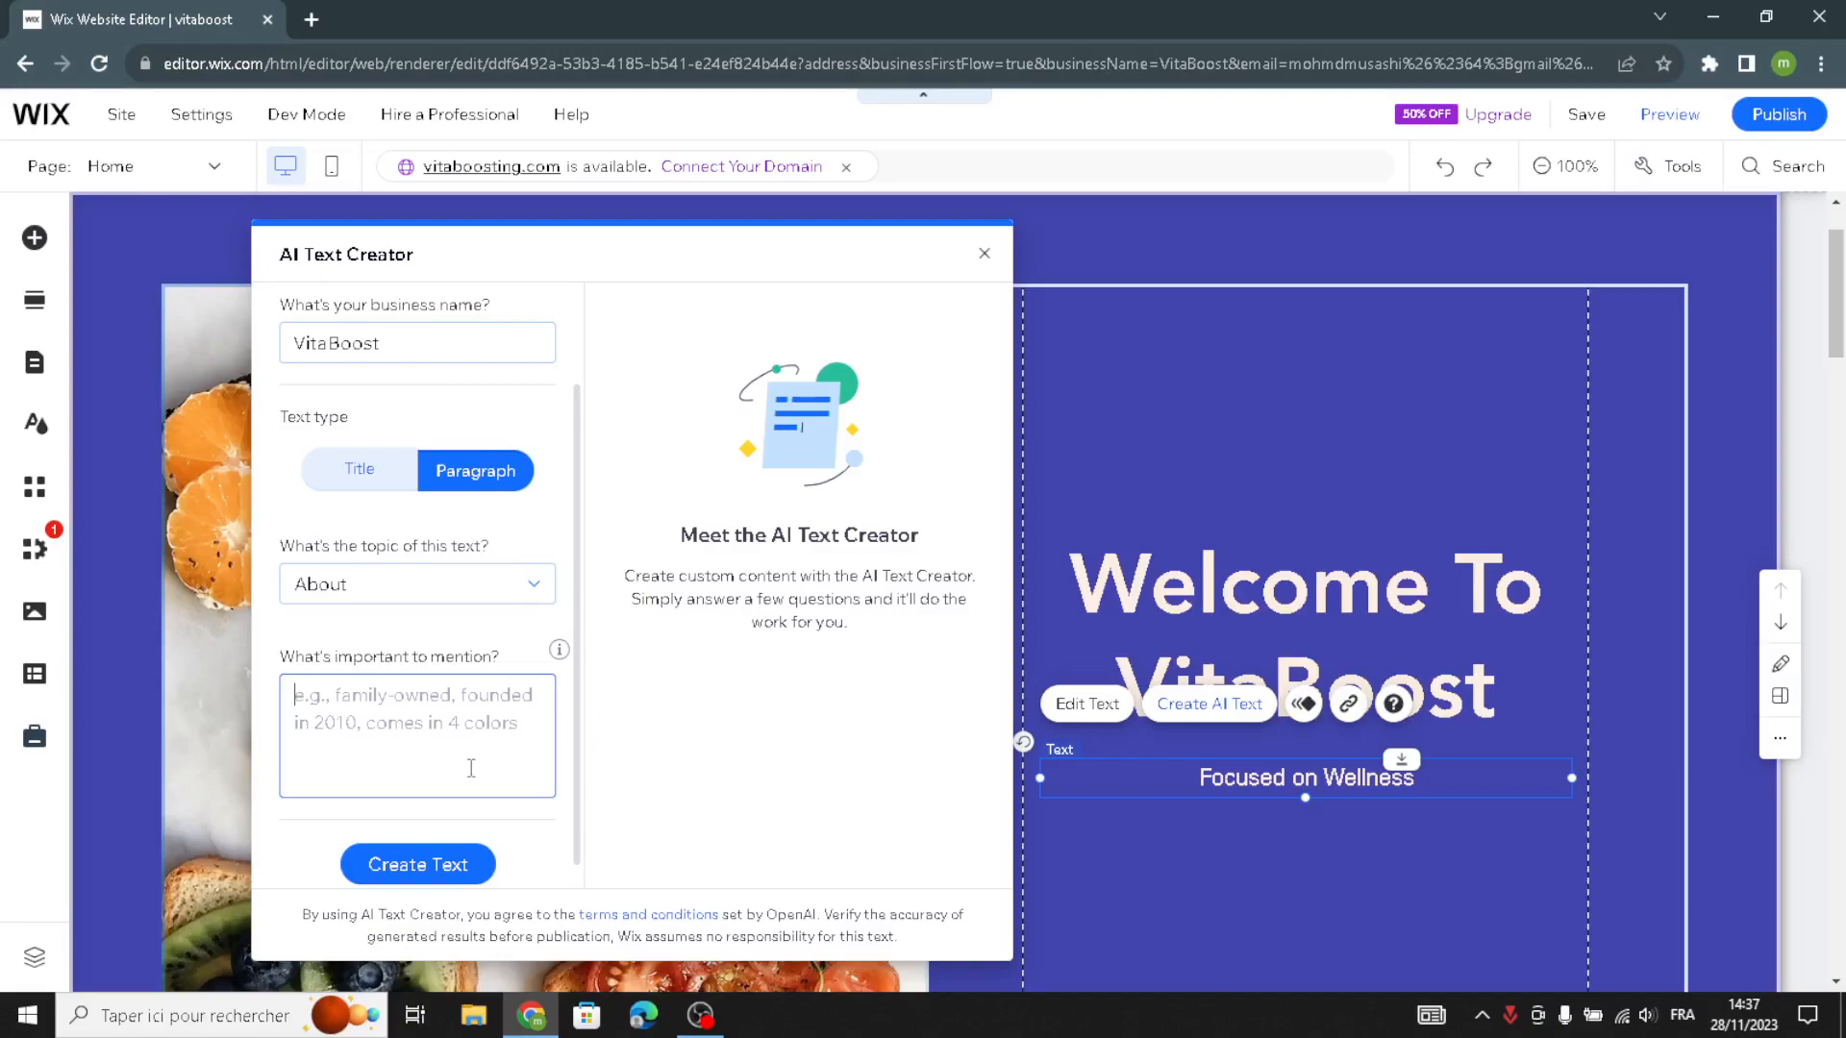
left_click(417, 864)
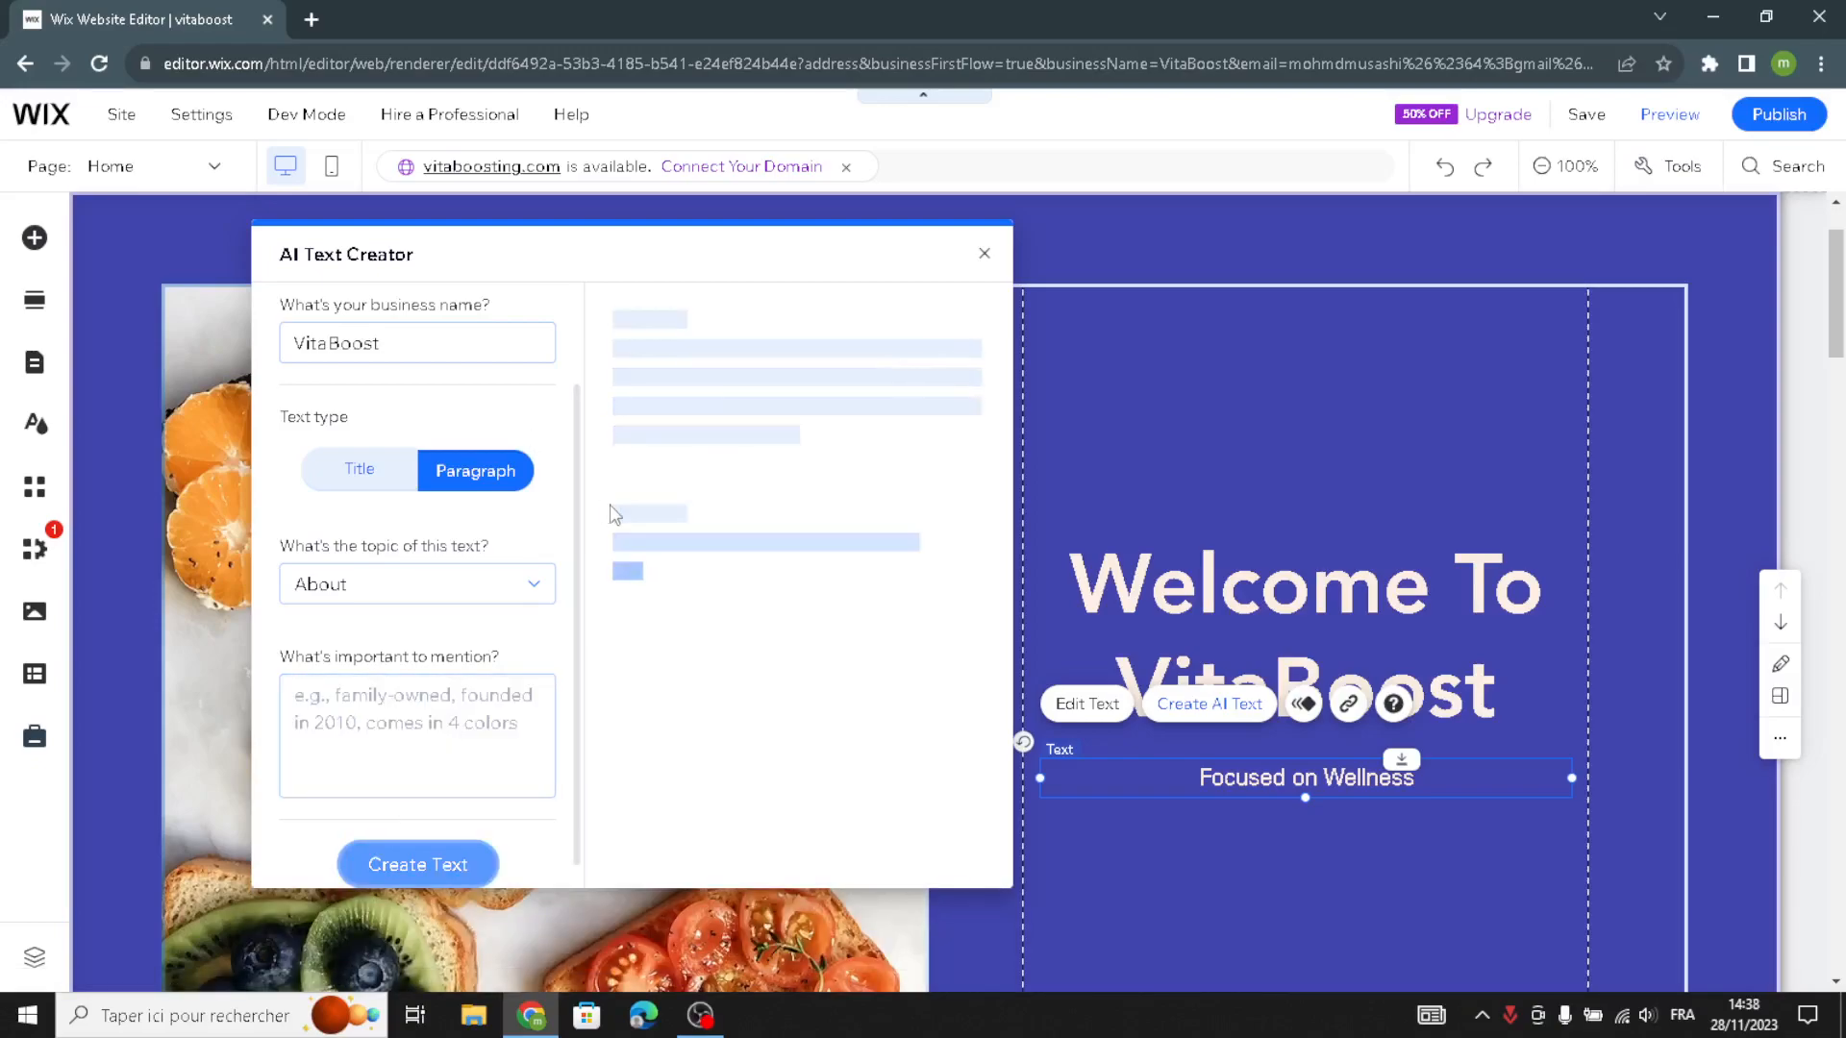
scroll(676, 548, "down", 7)
scroll(753, 521, "up", 3)
scroll(754, 521, "up", 3)
scroll(759, 519, "down", 4)
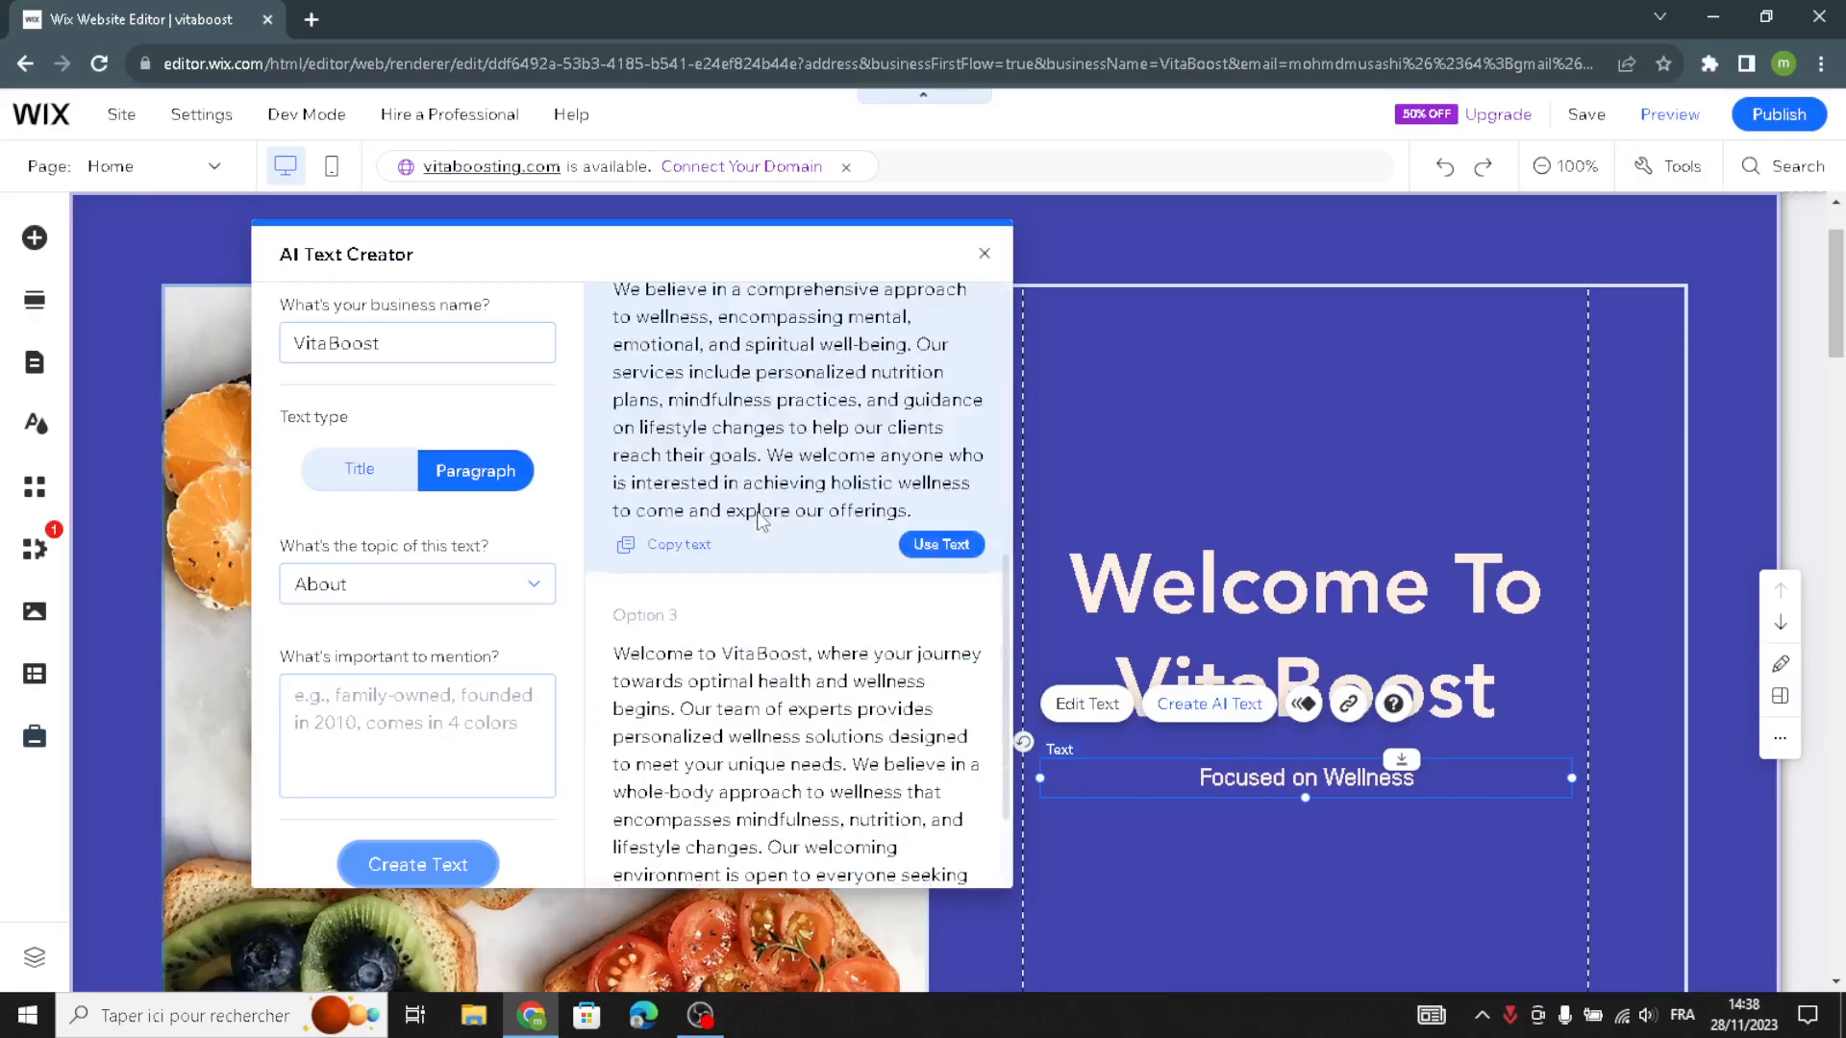
scroll(763, 515, "up", 4)
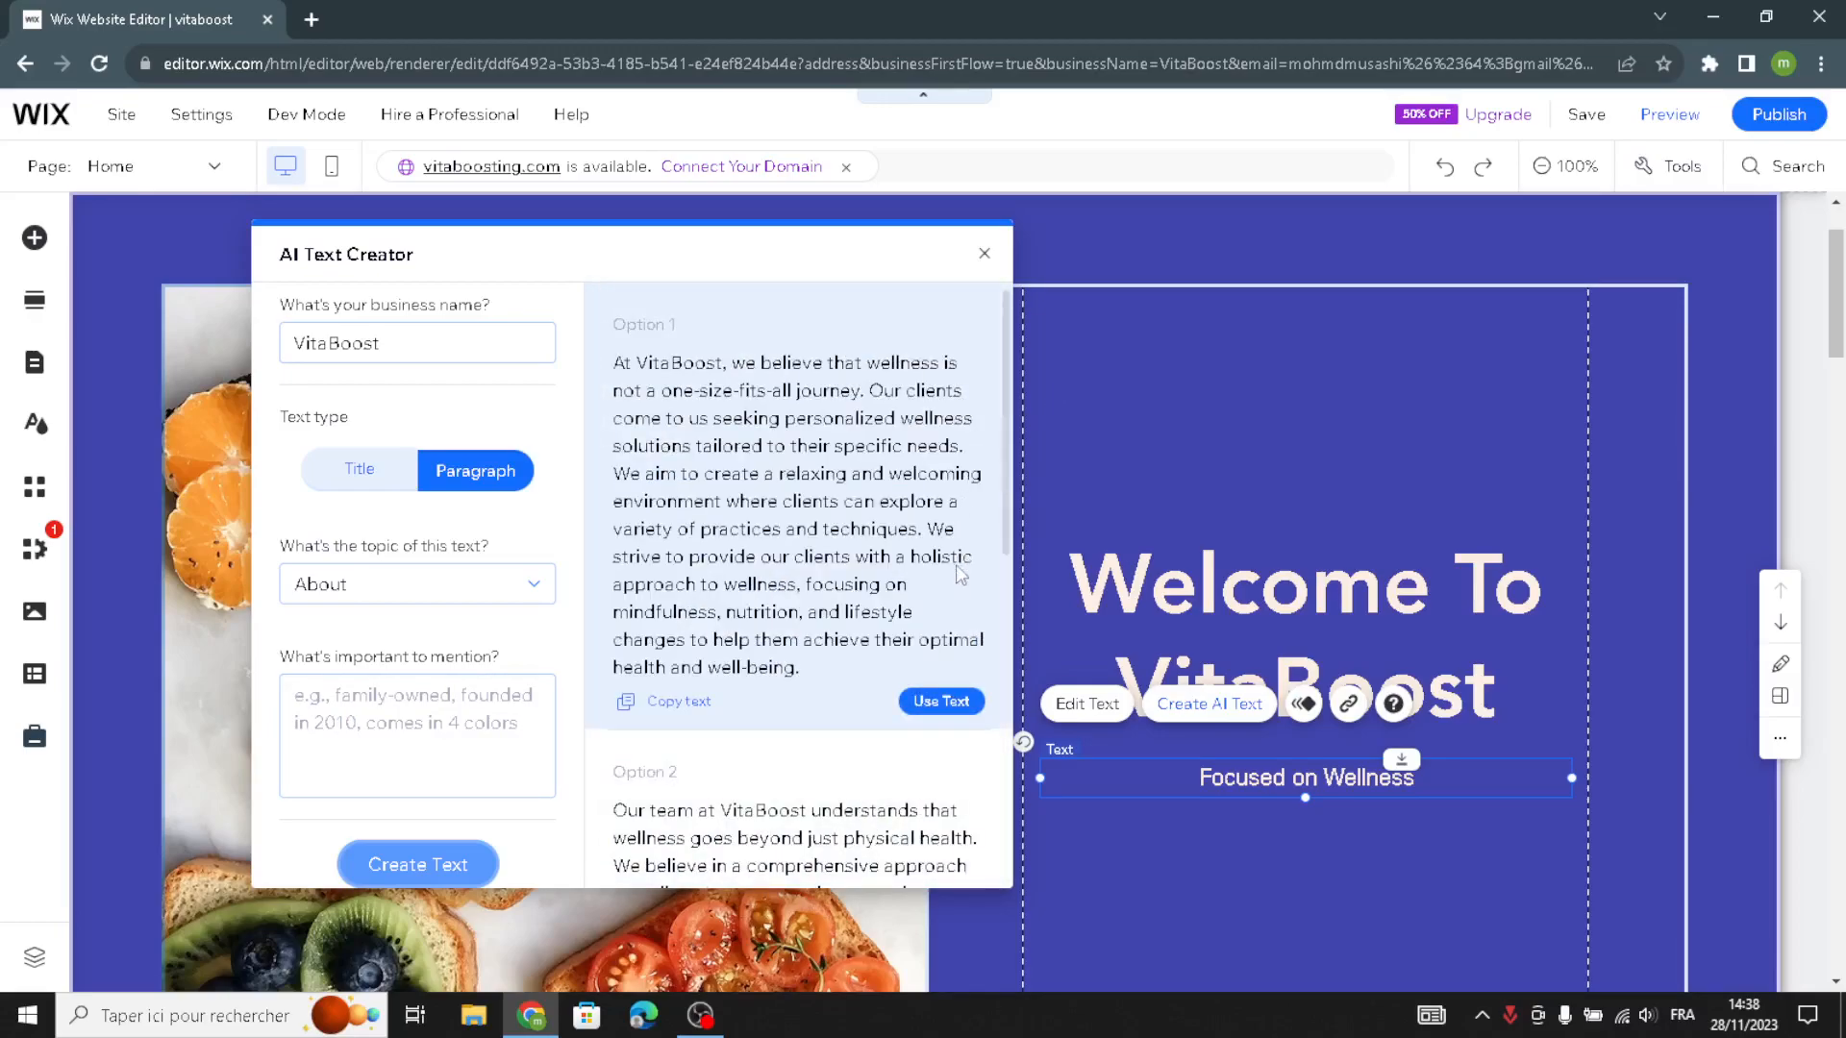
left_click(941, 701)
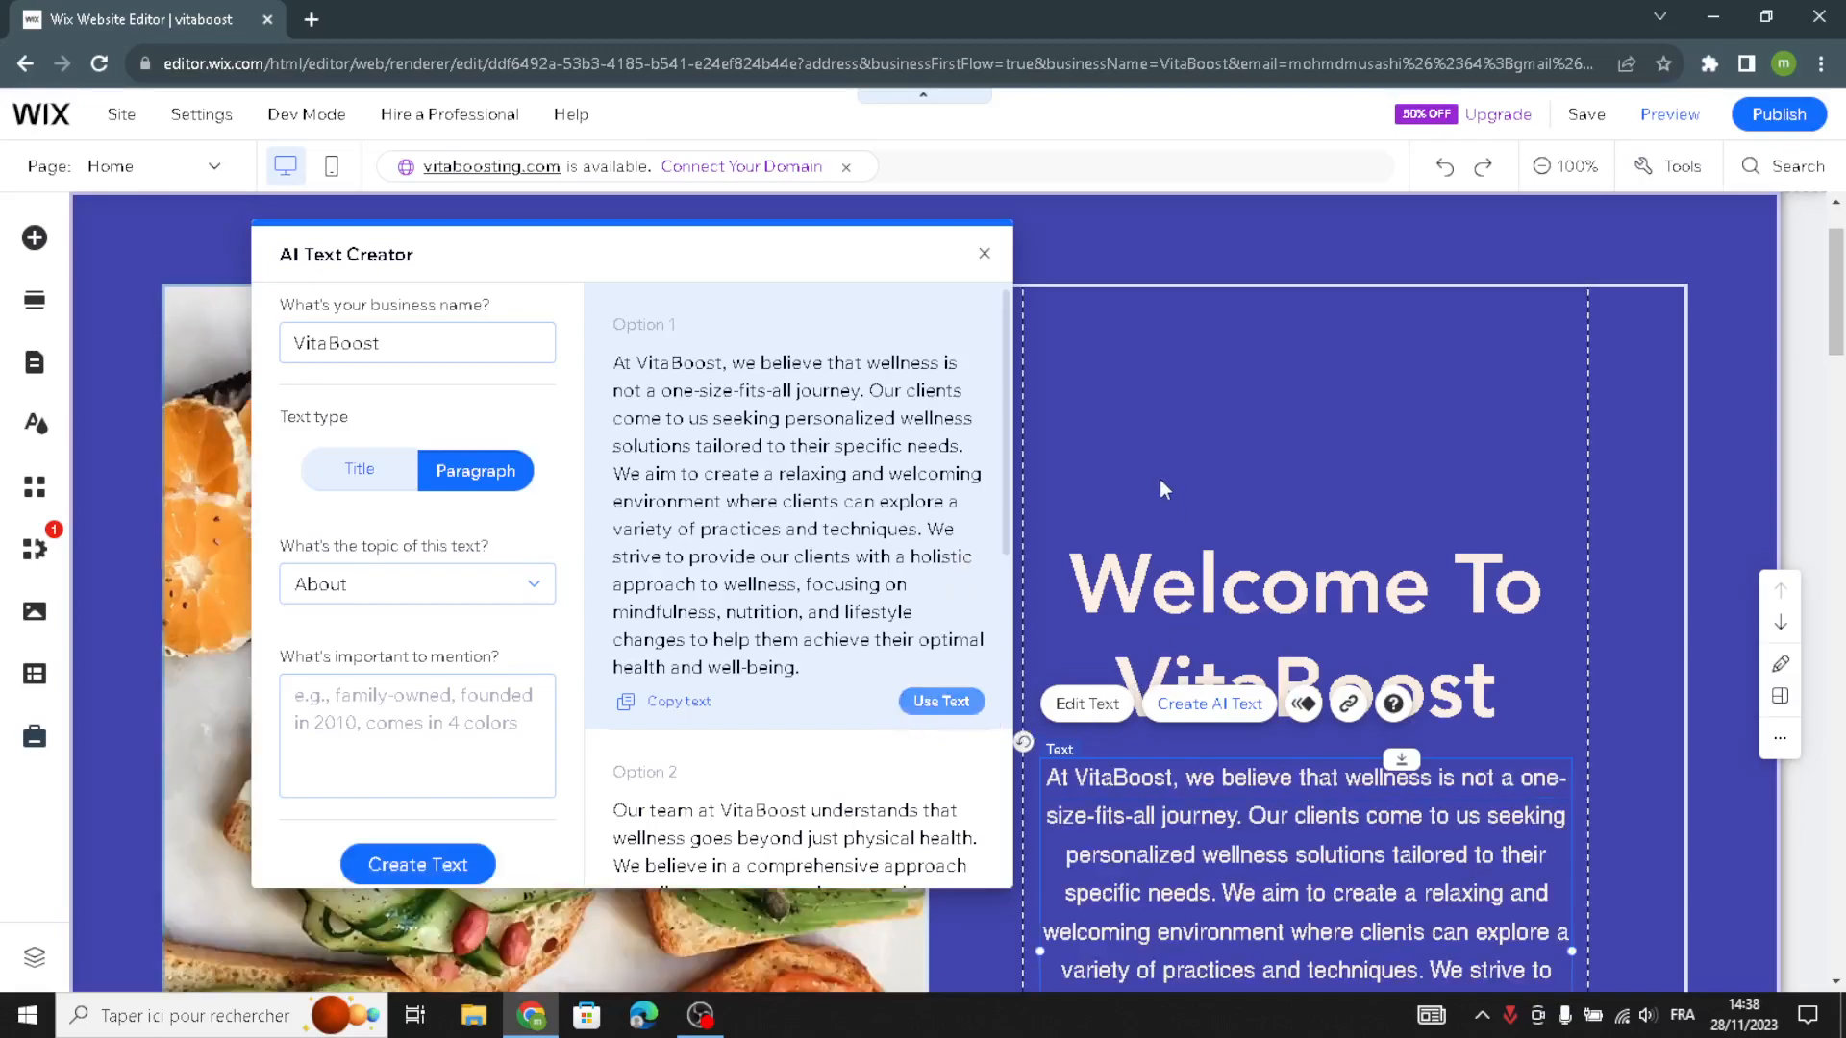
left_click(1128, 384)
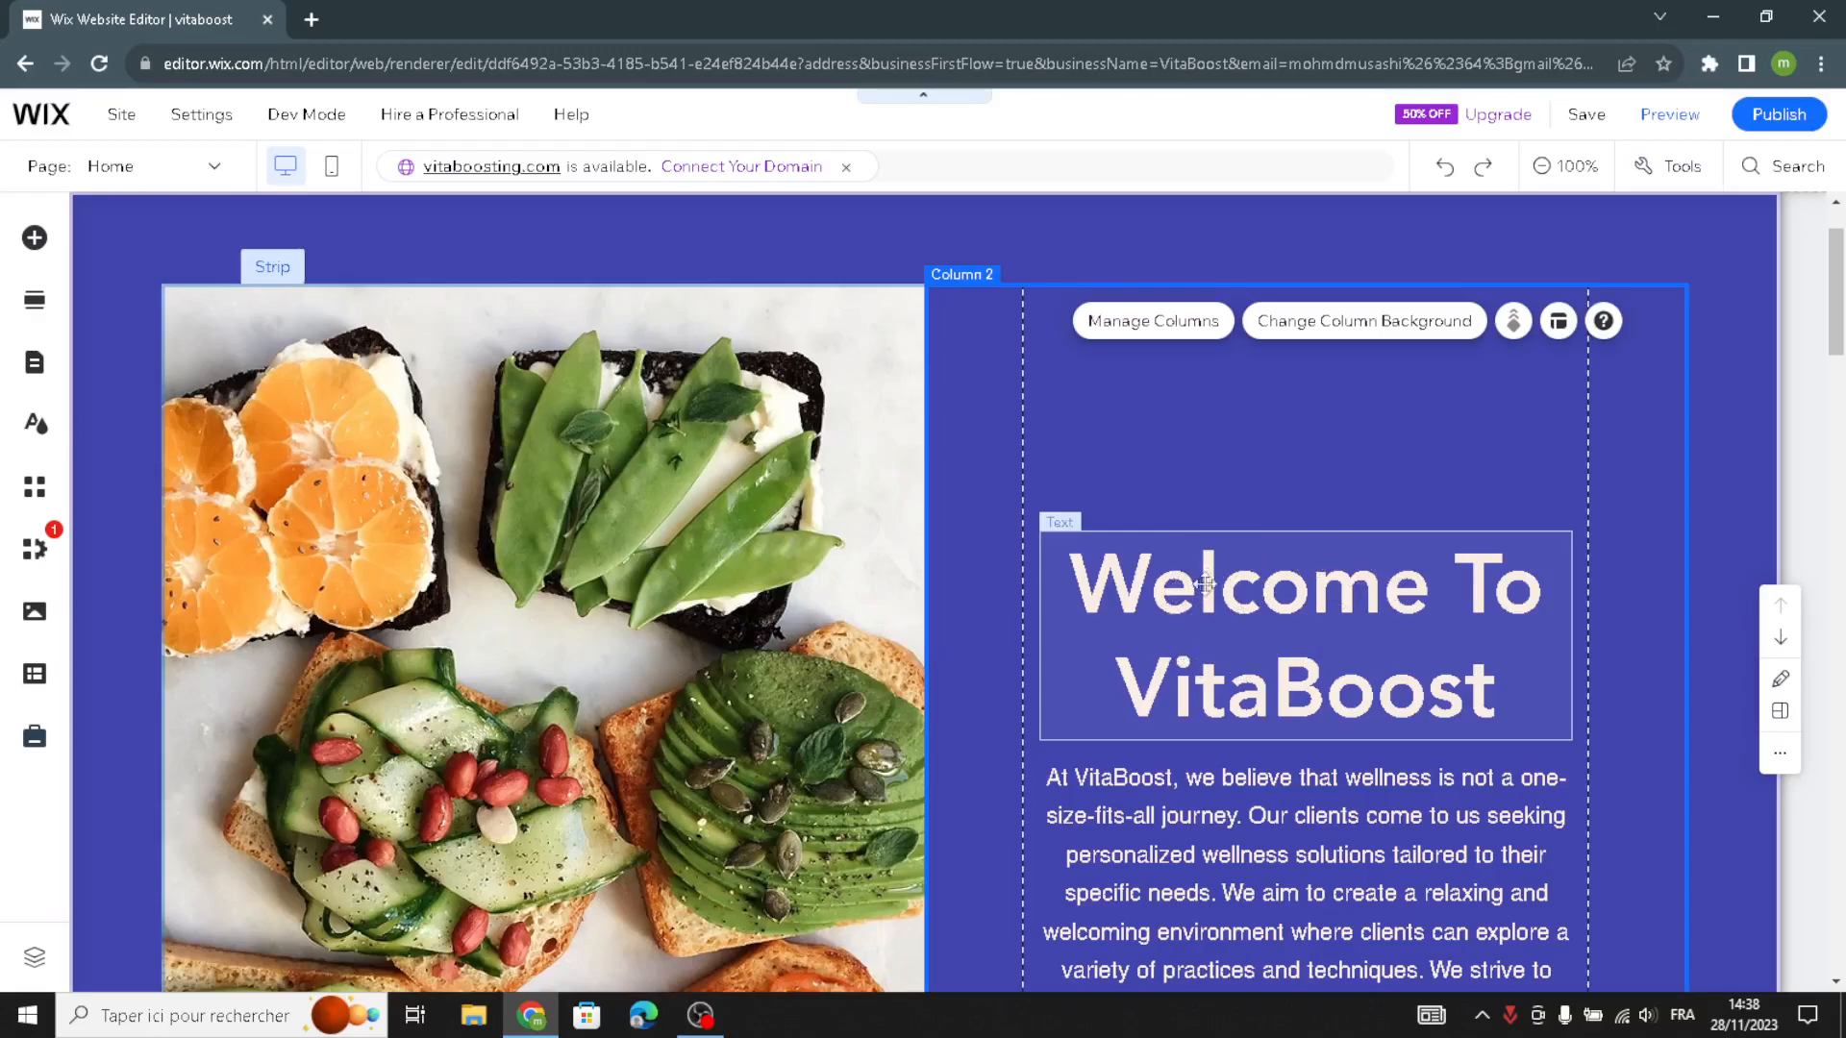
- Examine the Subscribe section's quick edit options for its background, form title, email field, submit button and thank-you paragraph
scroll(1276, 625, "down", 7)
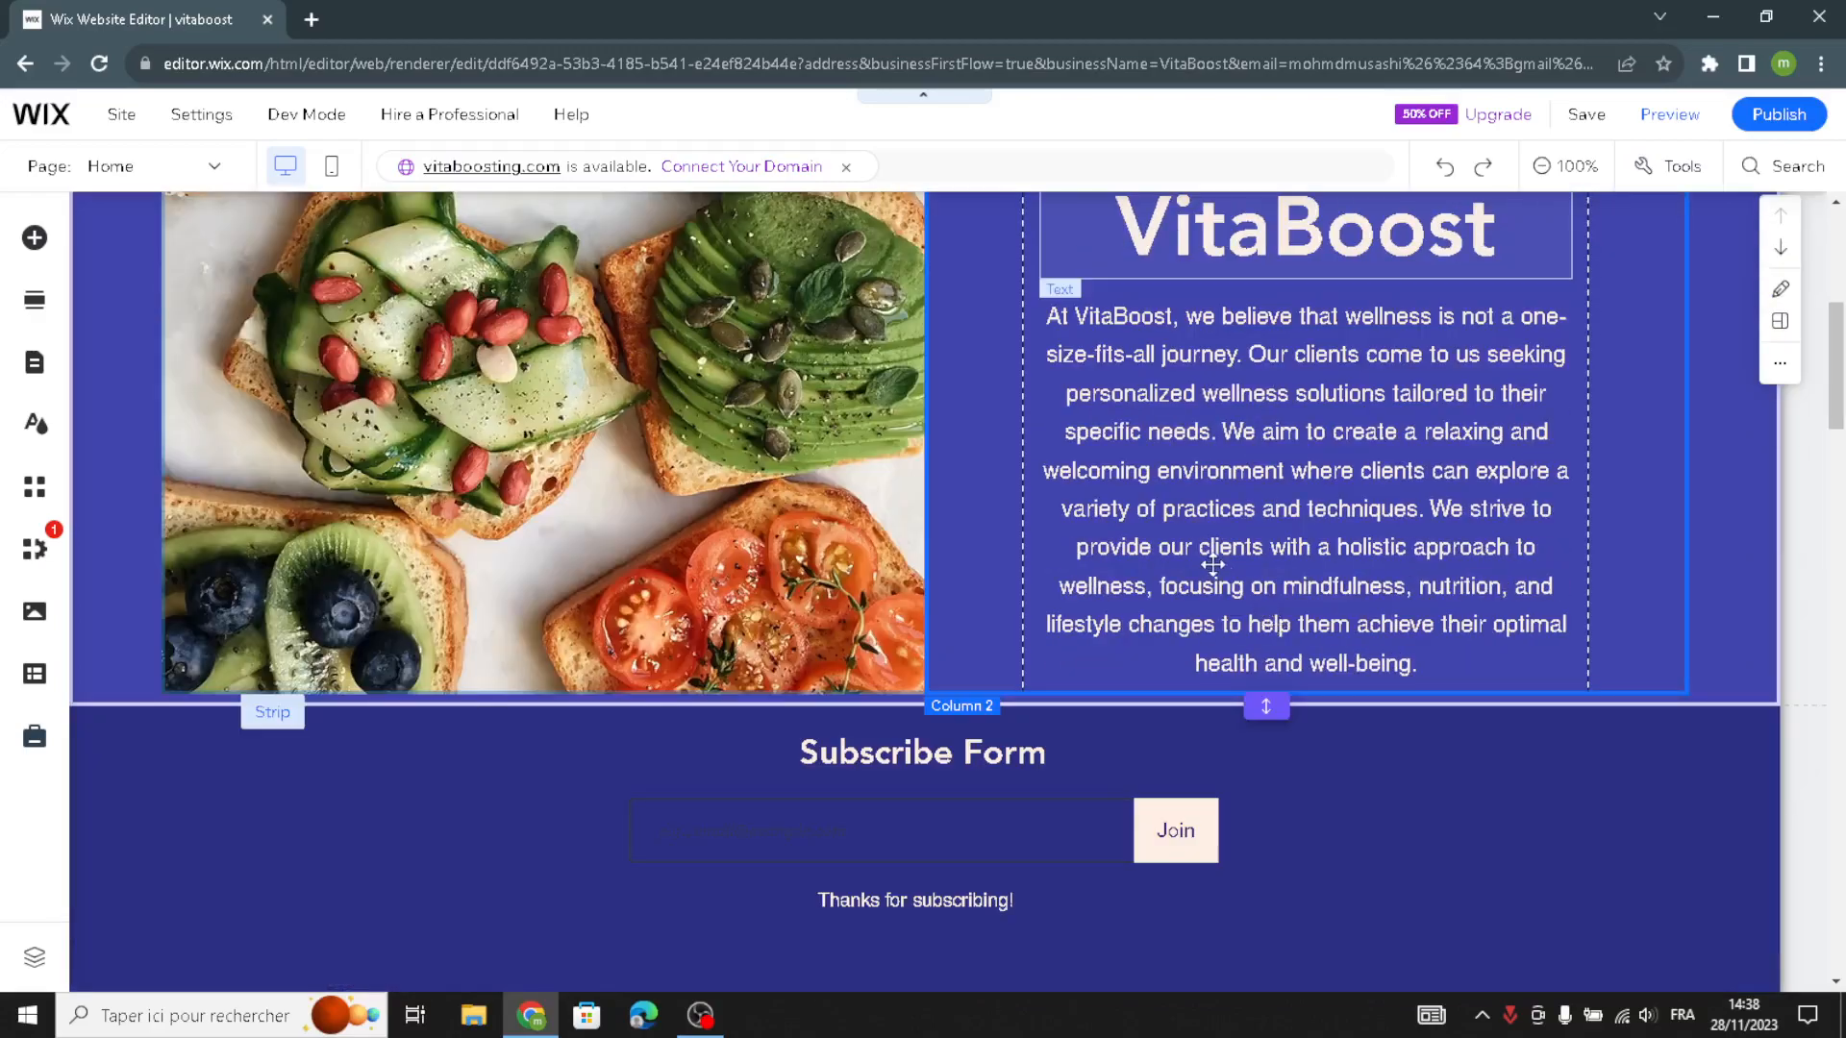
scroll(804, 515, "down", 1)
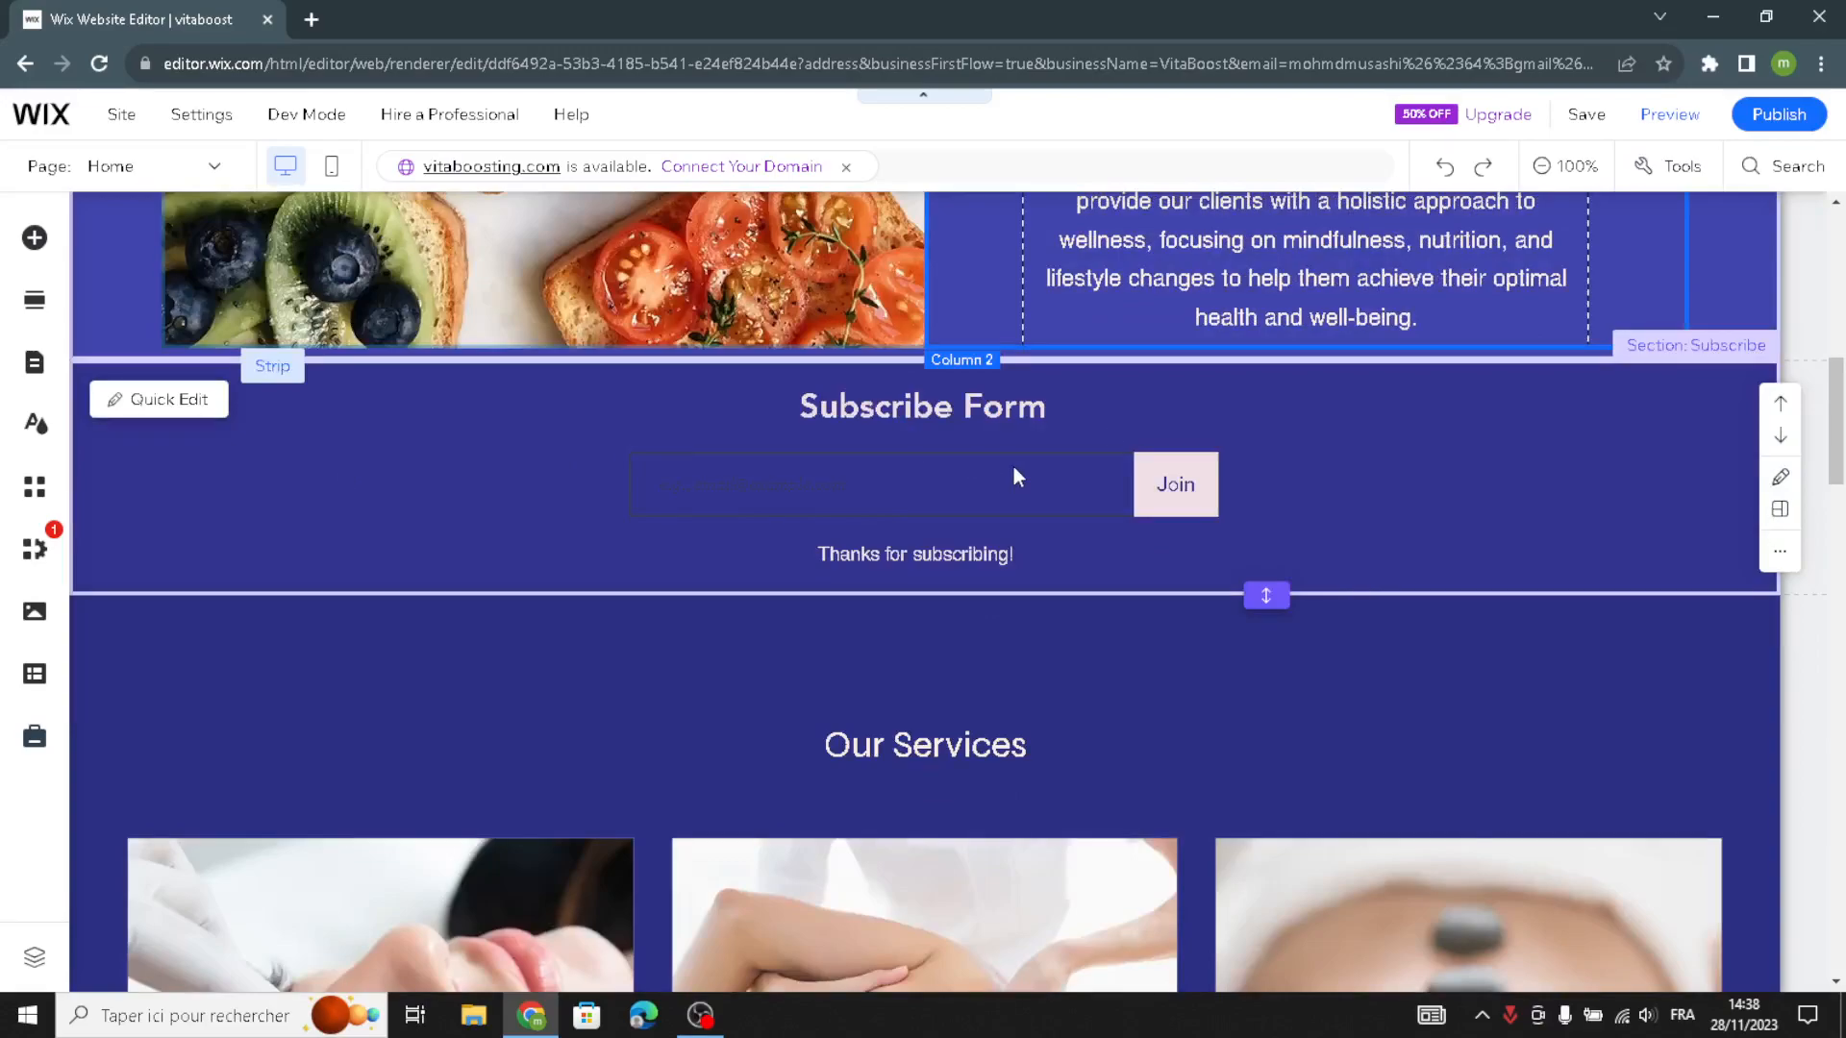
left_click(149, 407)
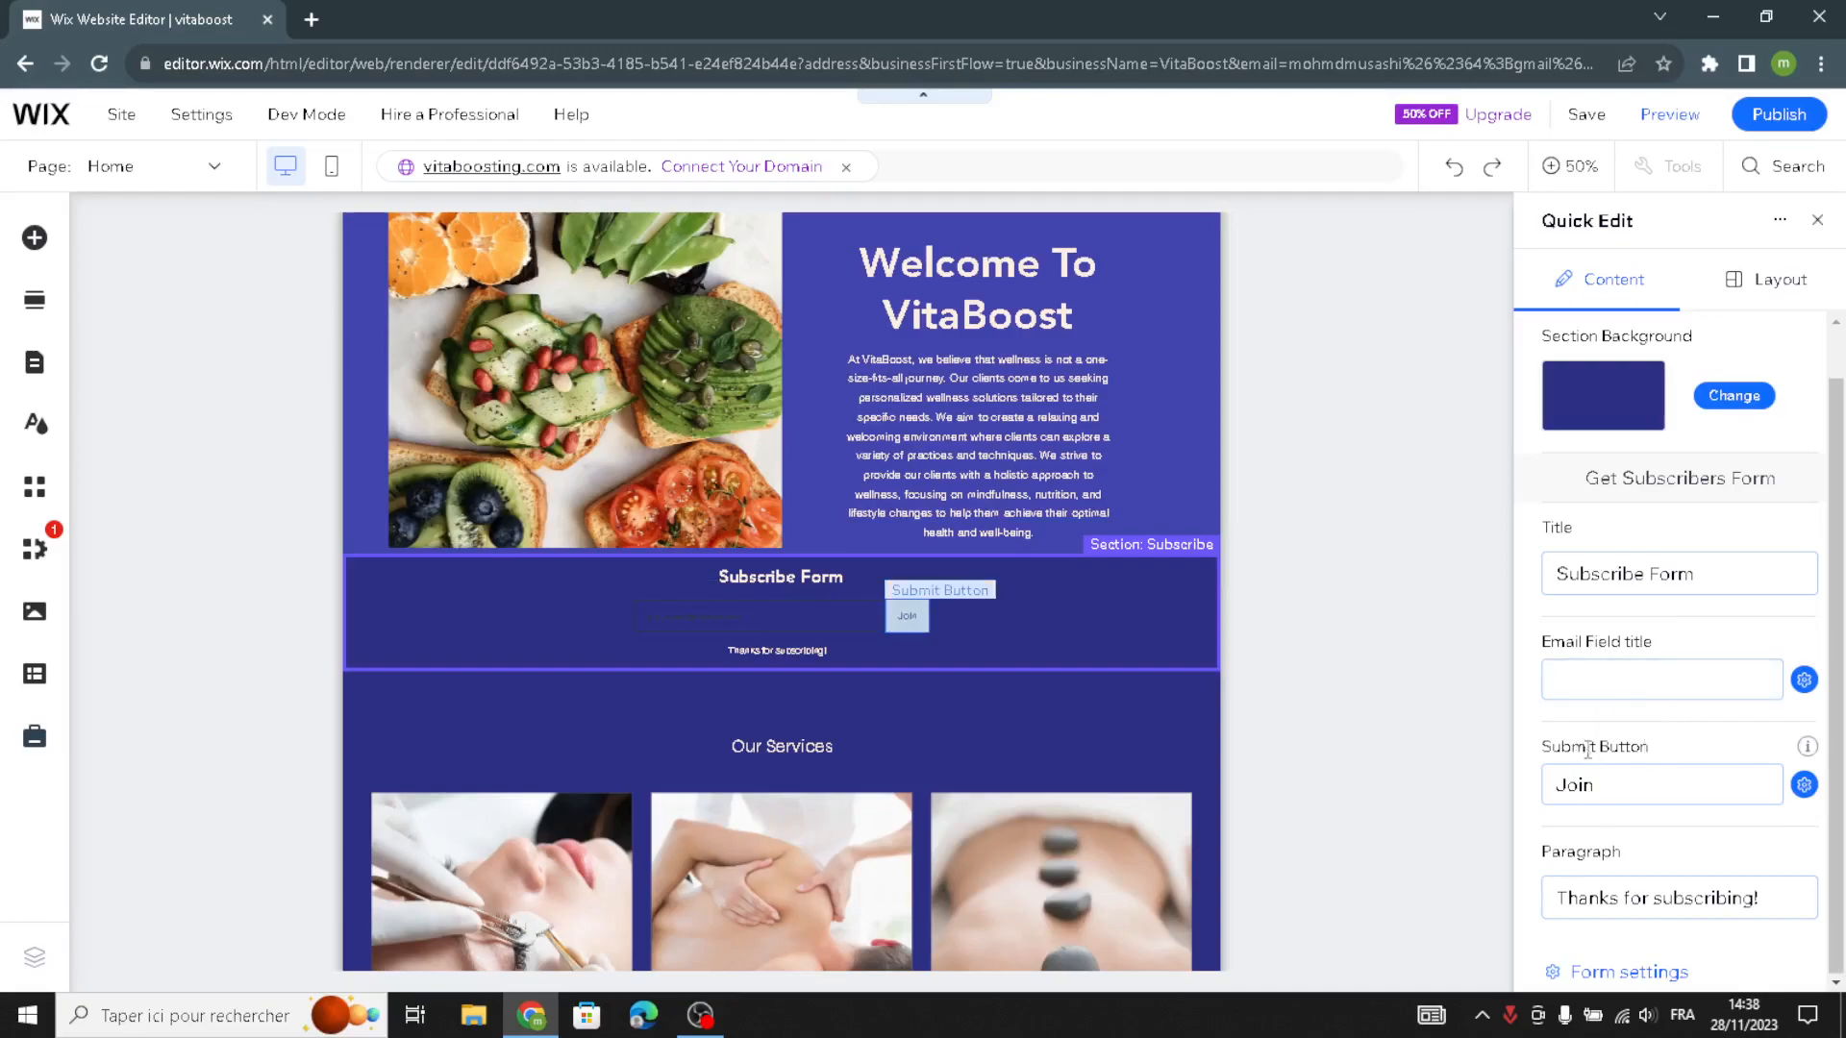
scroll(1596, 731, "down", 1)
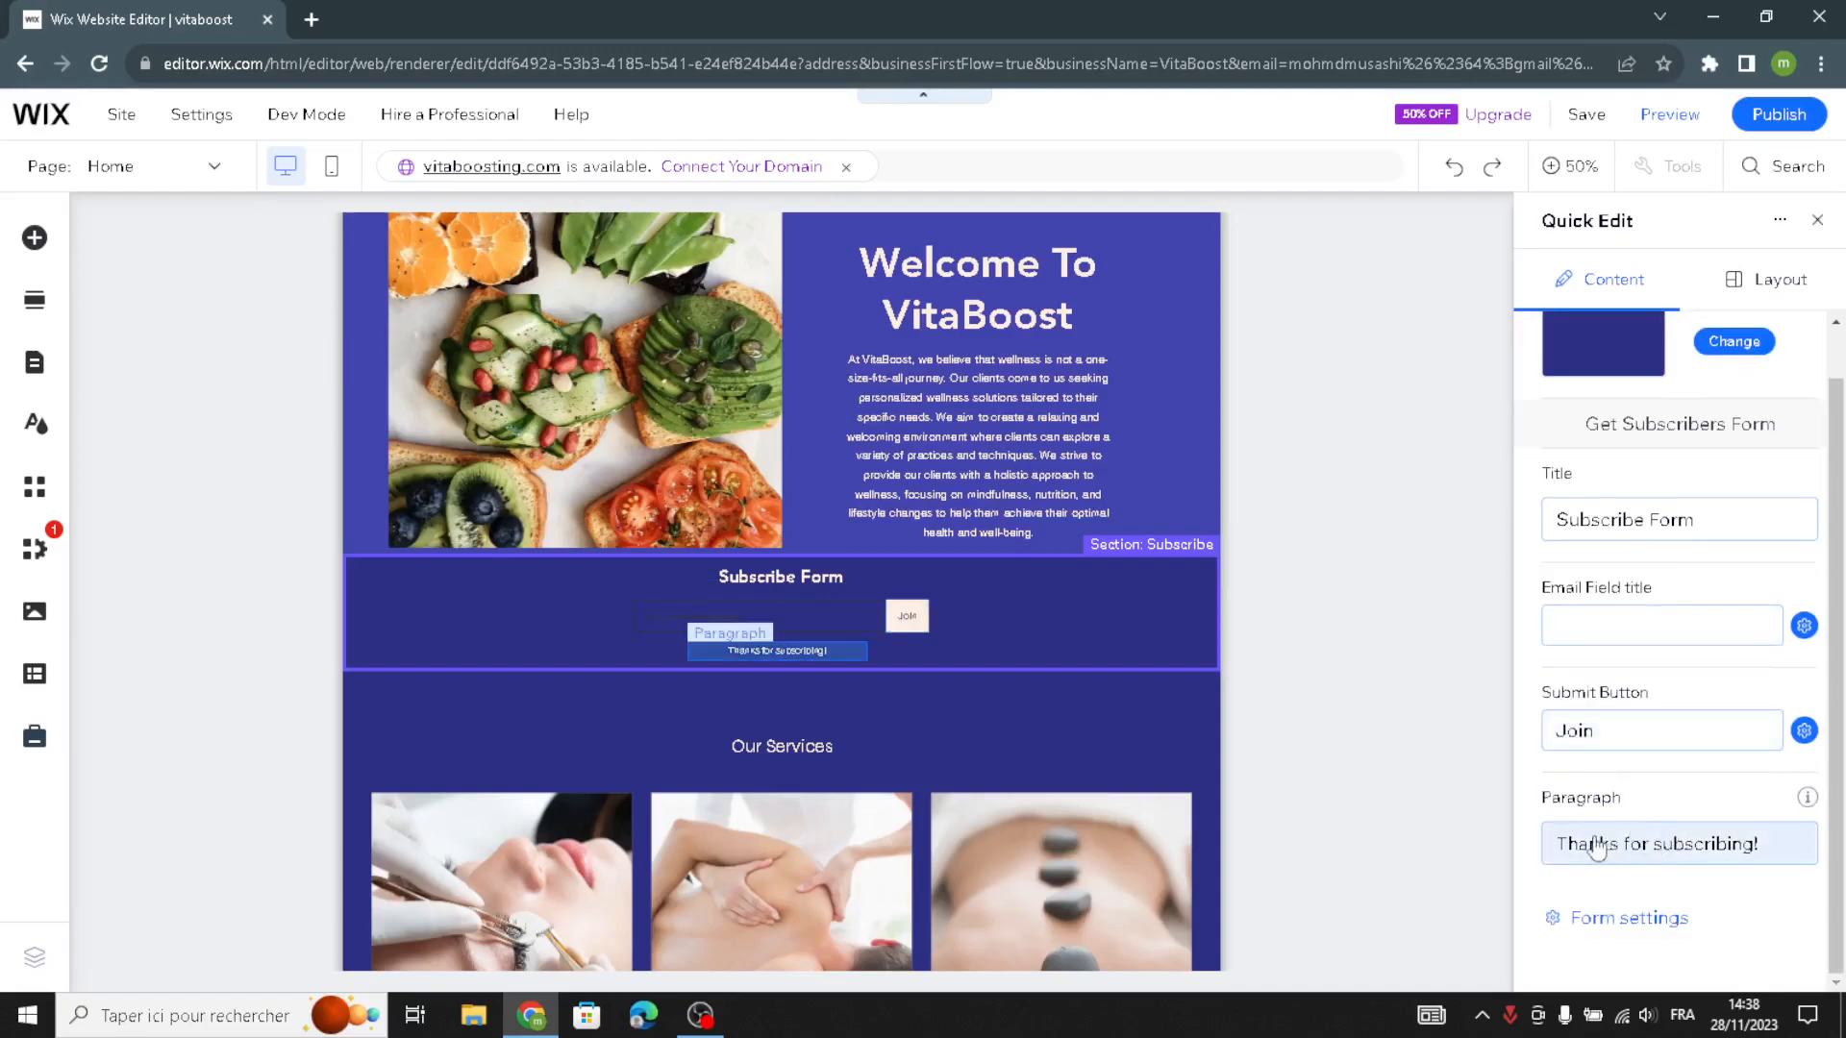
scroll(1413, 519, "up", 2)
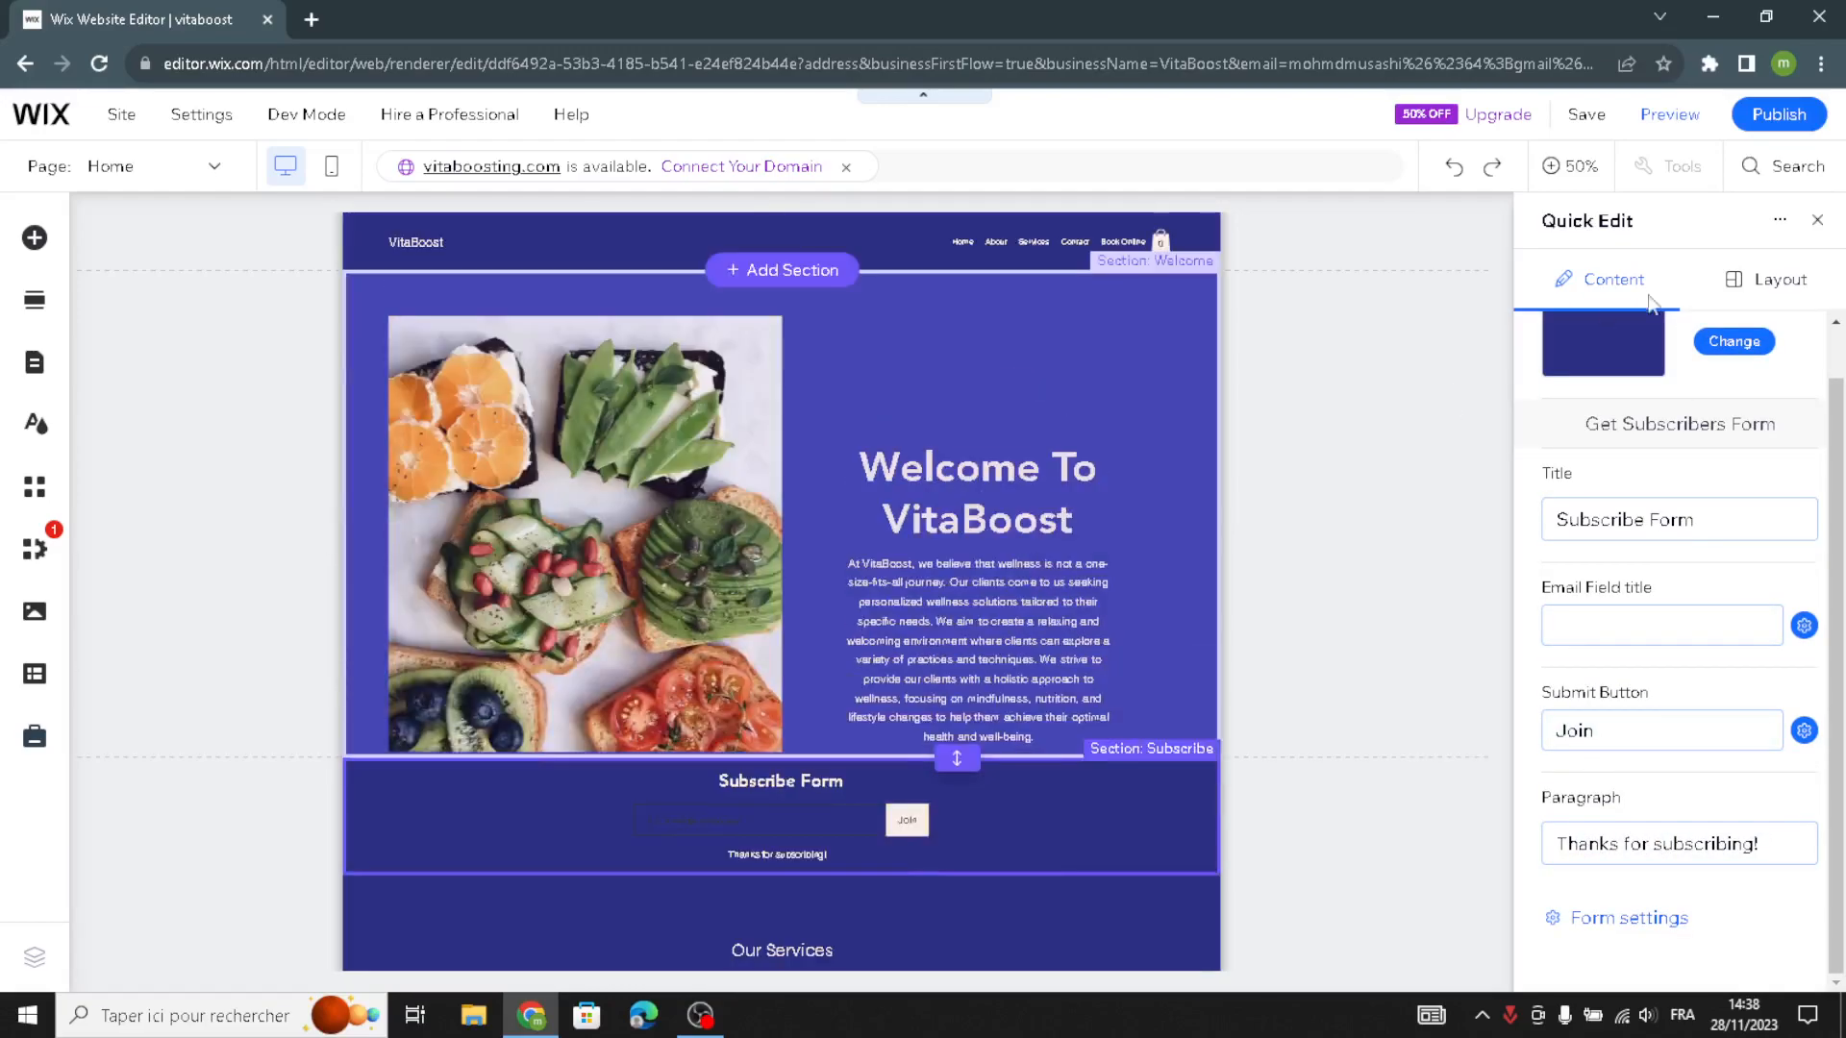
left_click(1817, 220)
scroll(939, 574, "down", 6)
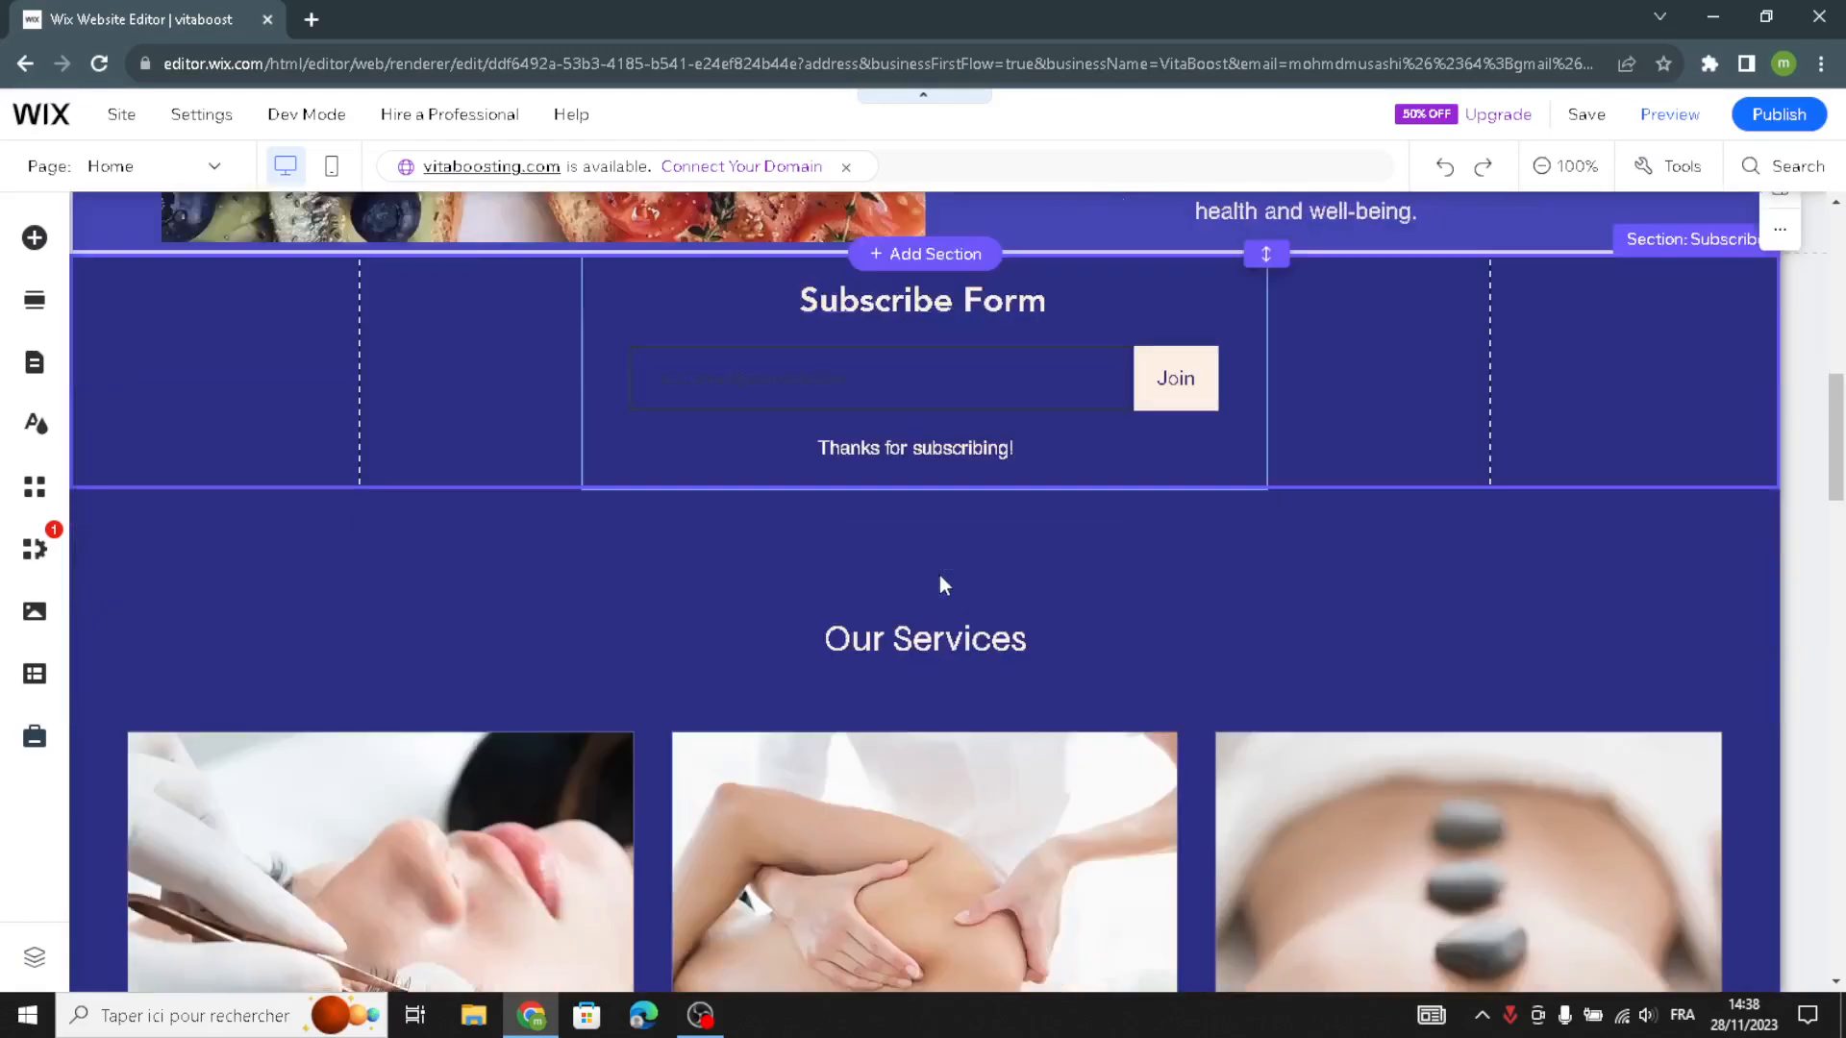
- Open service management for the Our Services section and examine the service list and setup recommendations
scroll(925, 586, "down", 2)
scroll(919, 586, "up", 1)
scroll(909, 586, "down", 1)
scroll(727, 518, "up", 1)
scroll(726, 517, "down", 3)
scroll(726, 519, "down", 1)
scroll(726, 519, "up", 4)
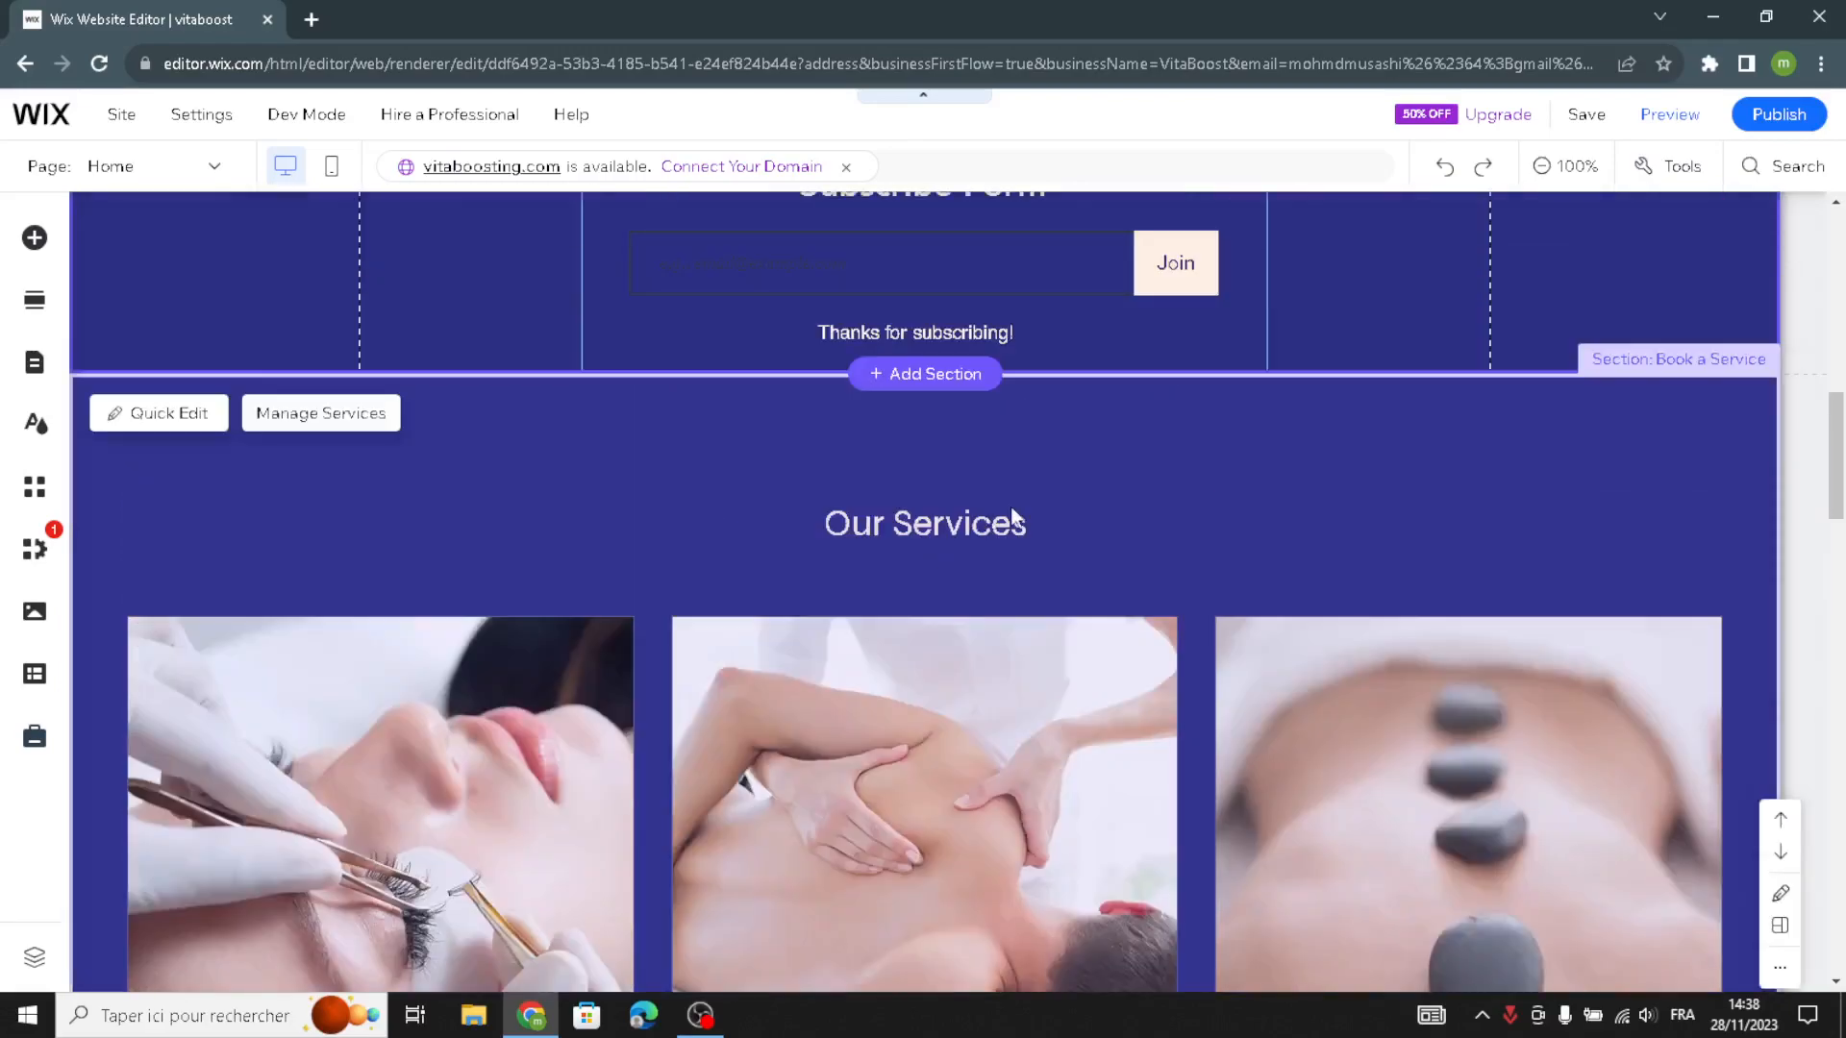
left_click(334, 423)
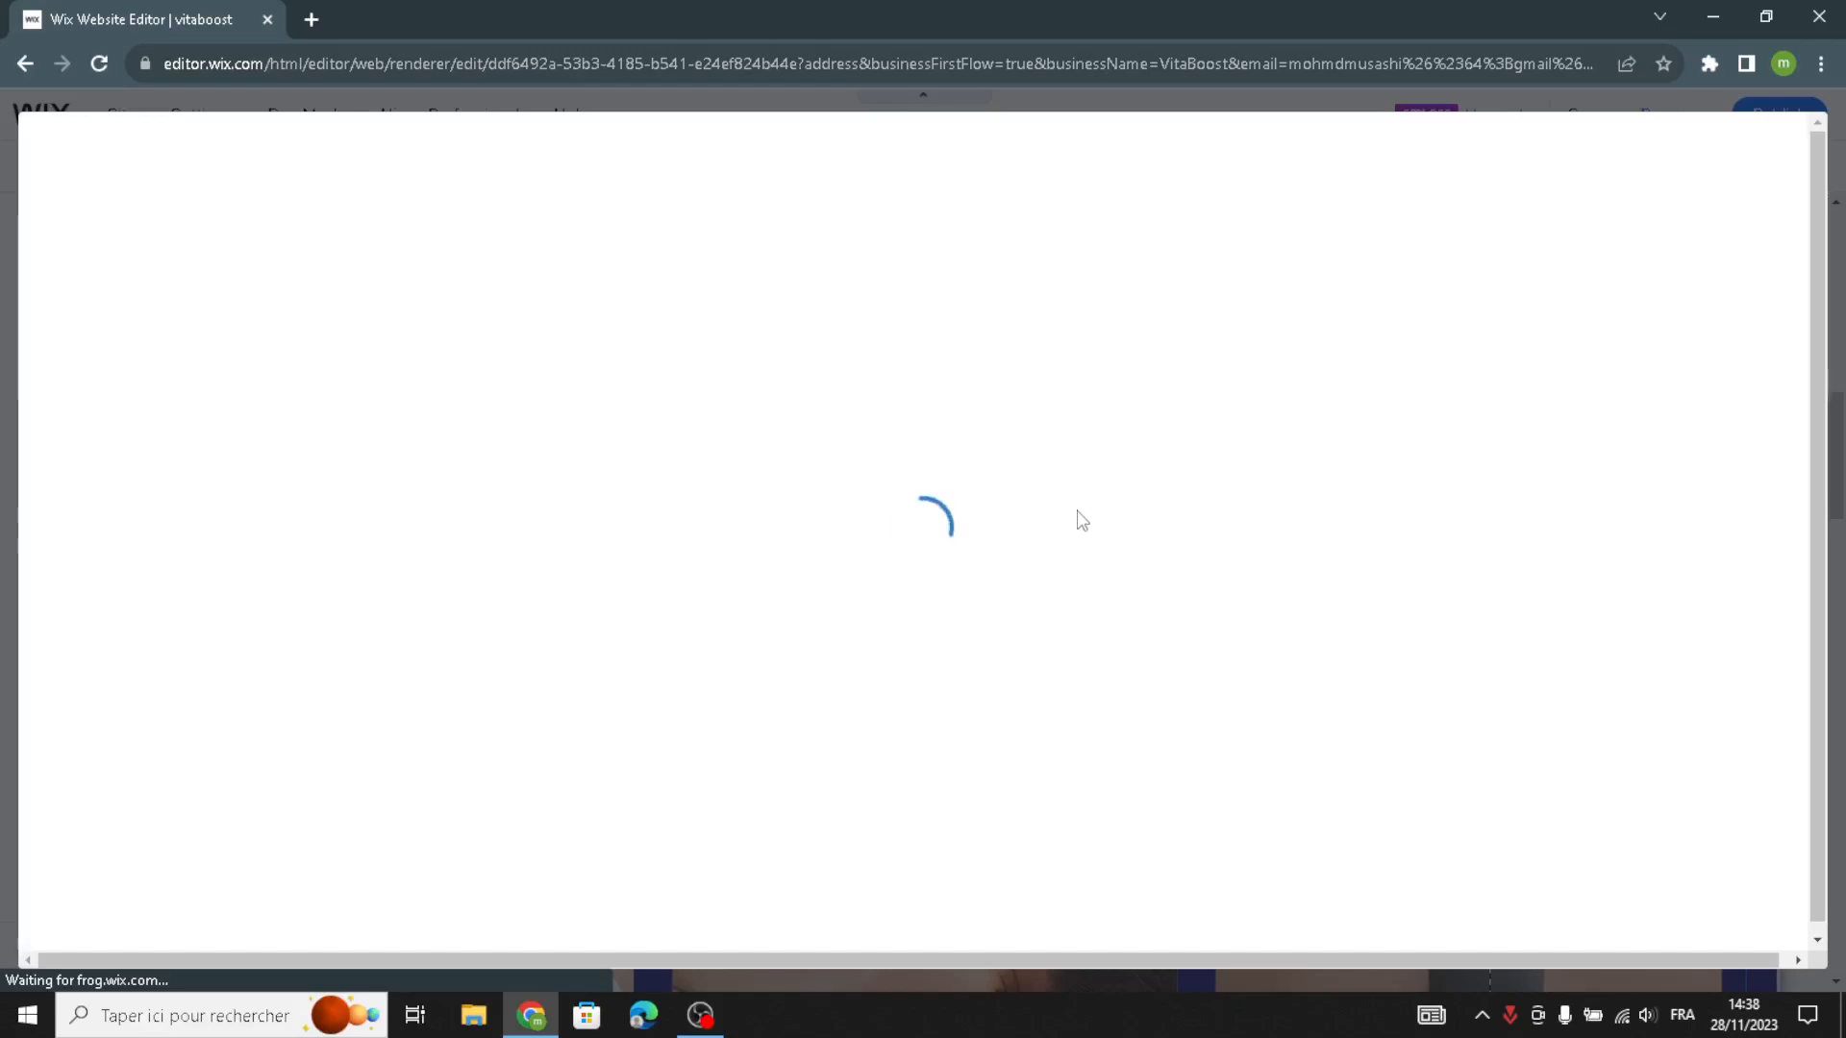
scroll(933, 394, "down", 3)
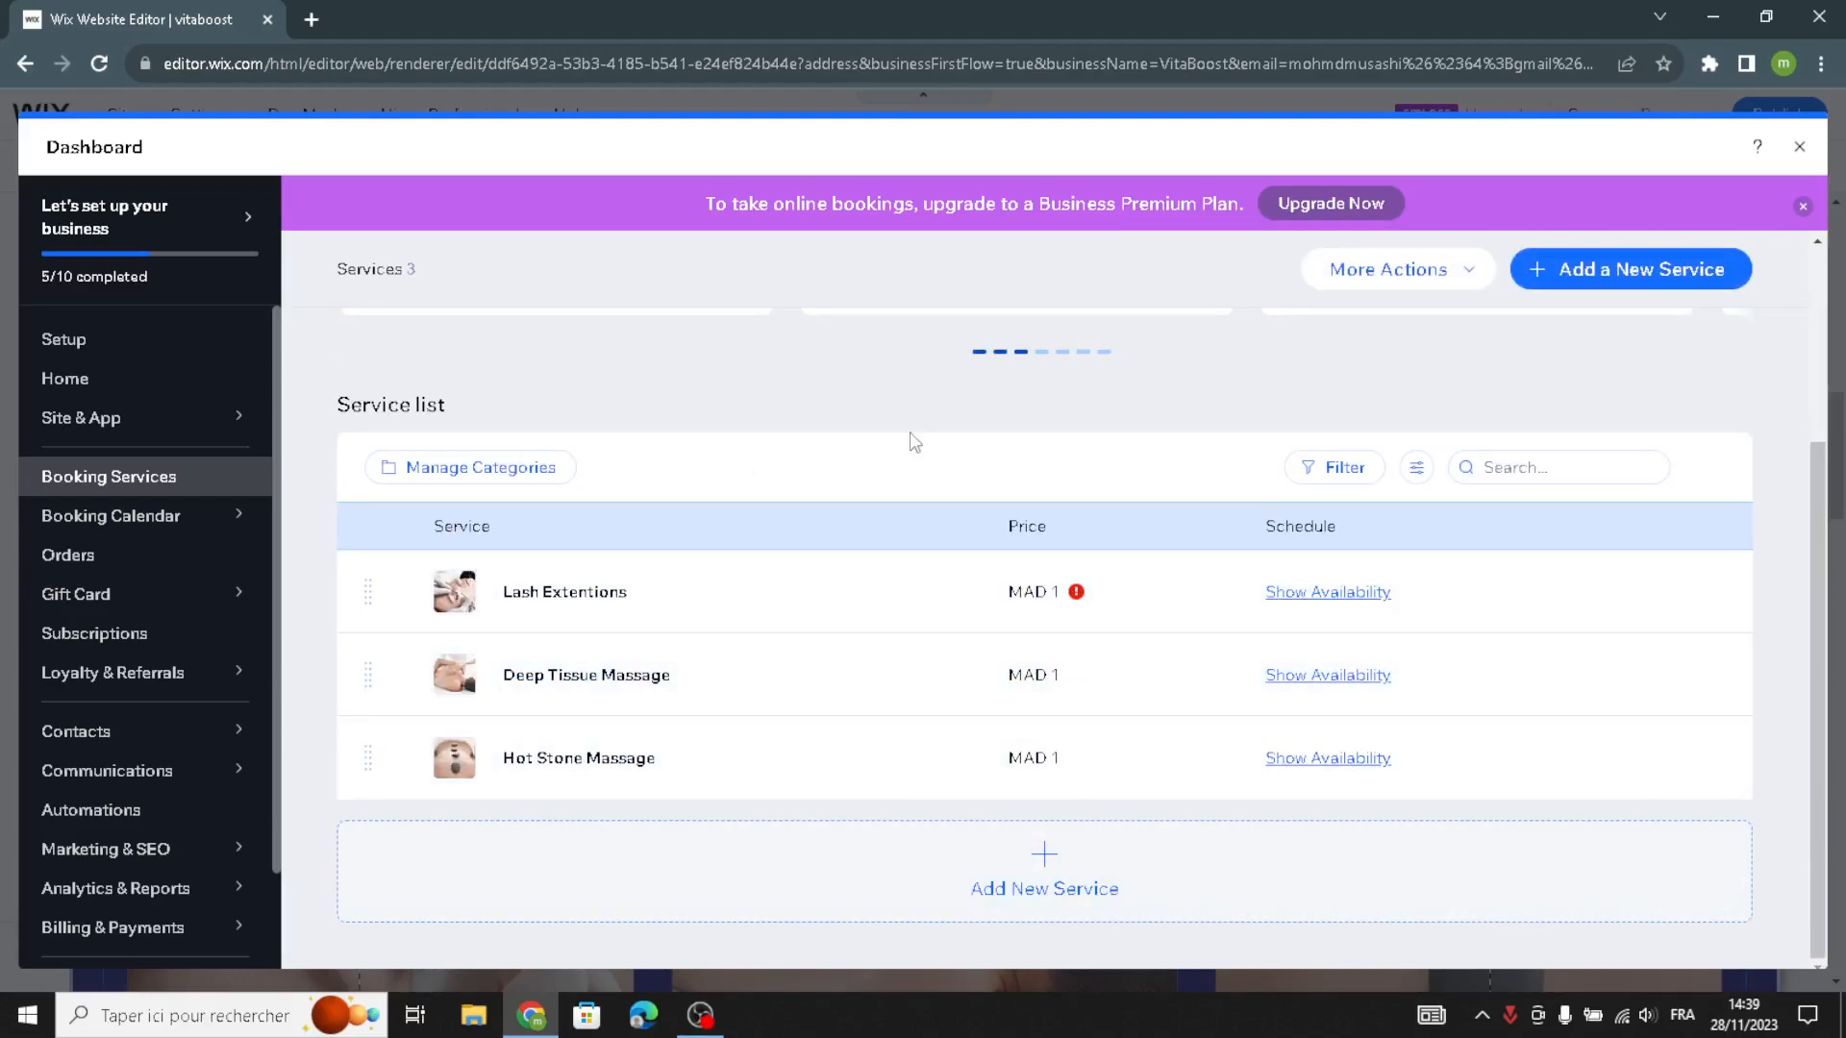
scroll(808, 478, "up", 1)
scroll(1442, 452, "up", 1)
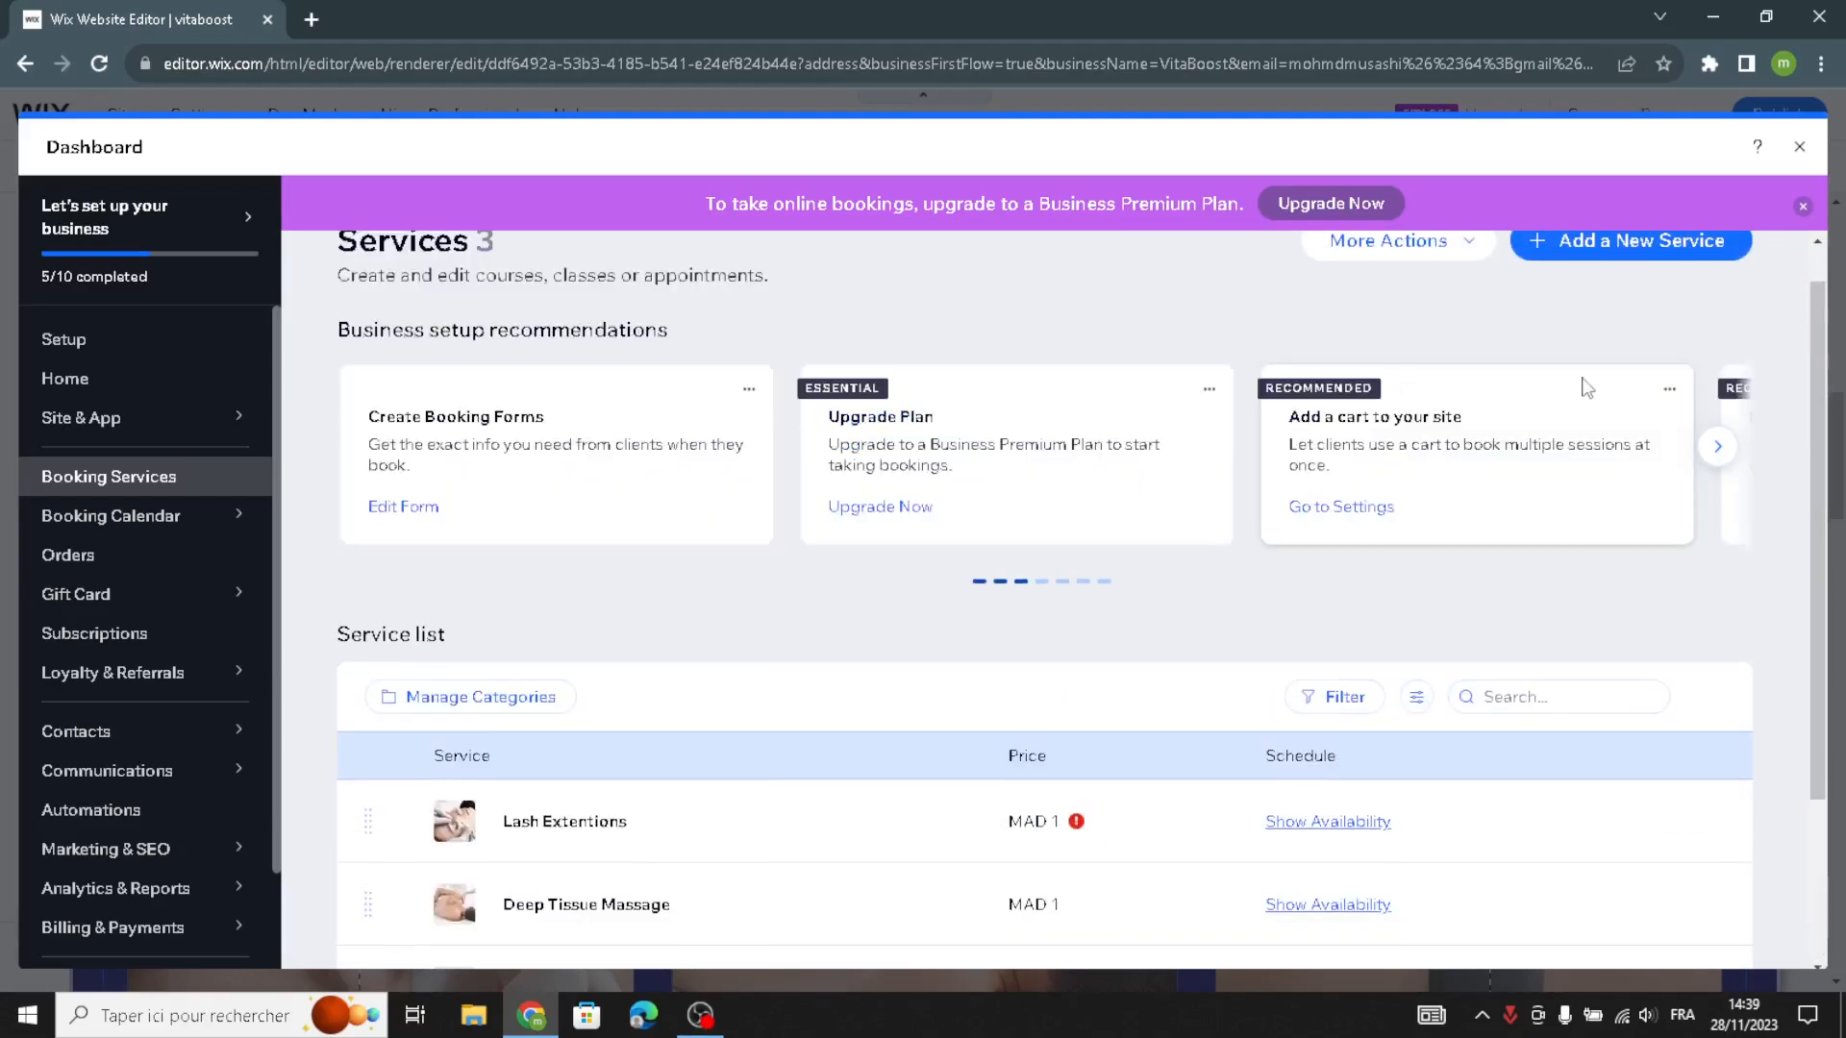
- Start adding a new booking service and examine the appointment and class templates for a Health & Wellness Business
left_click(1544, 287)
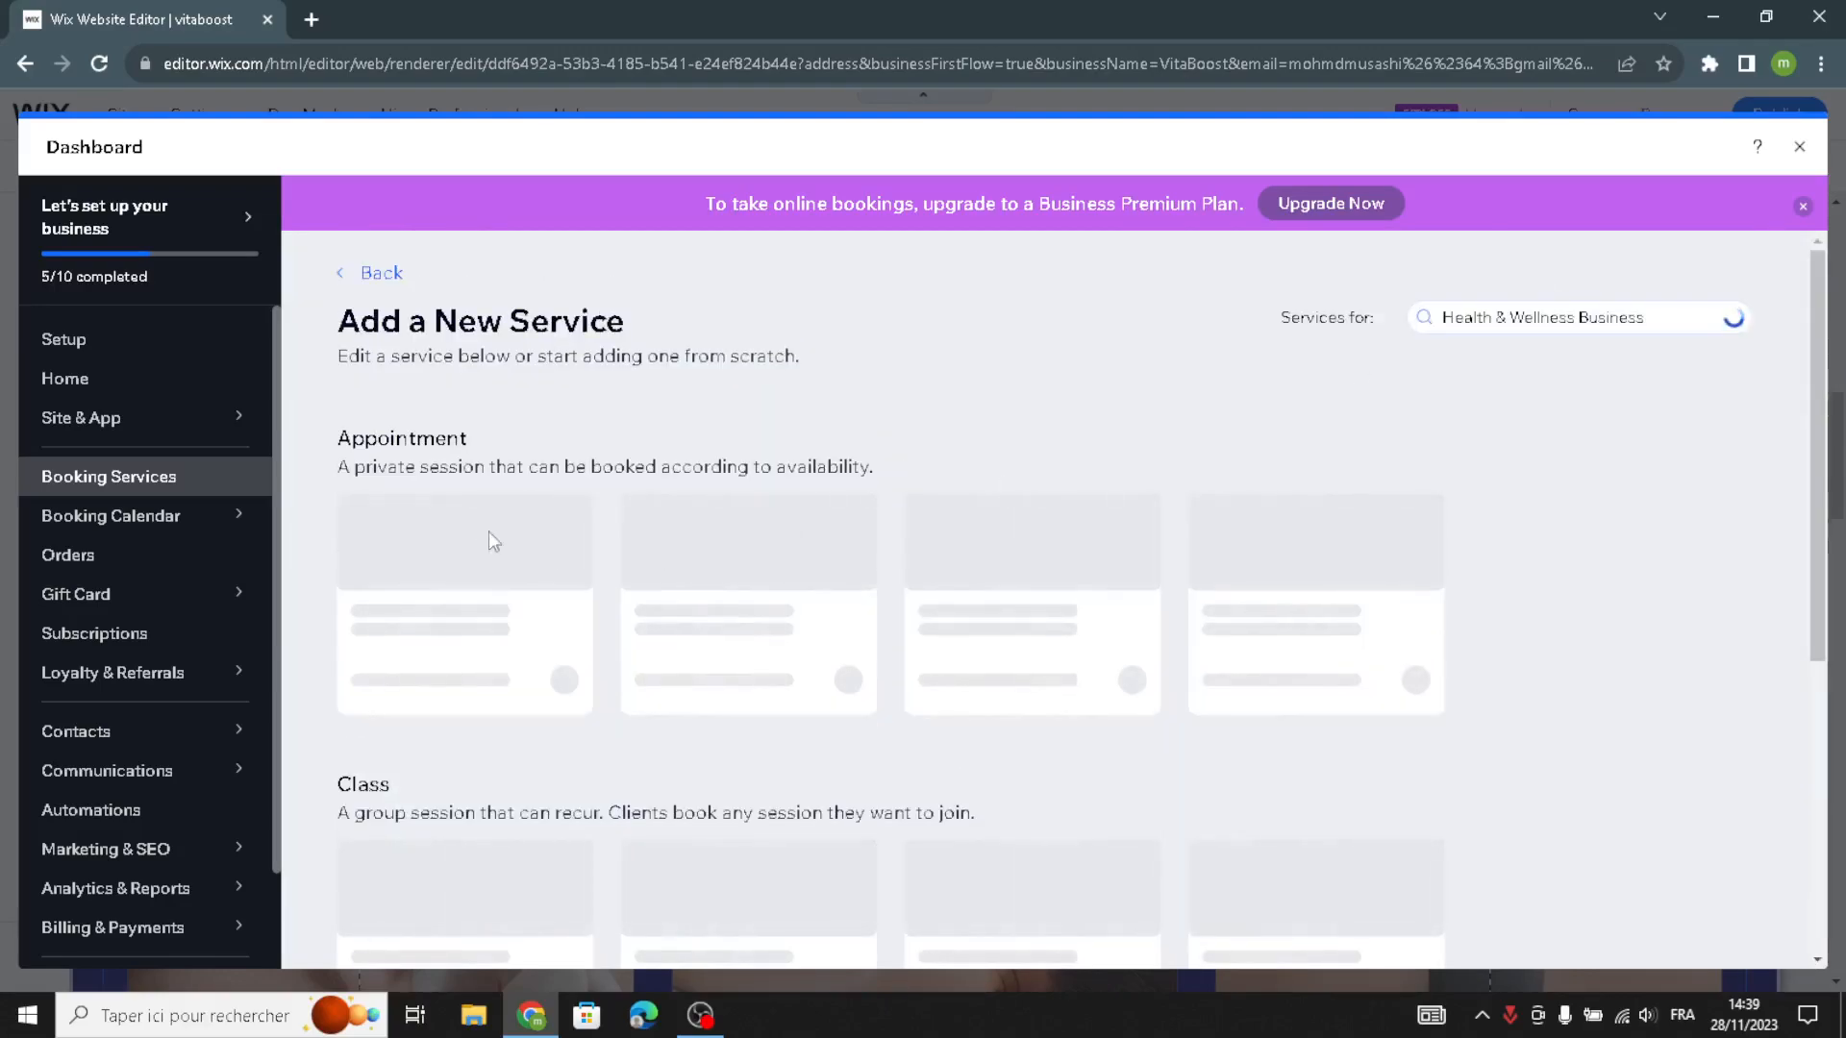
scroll(441, 566, "down", 3)
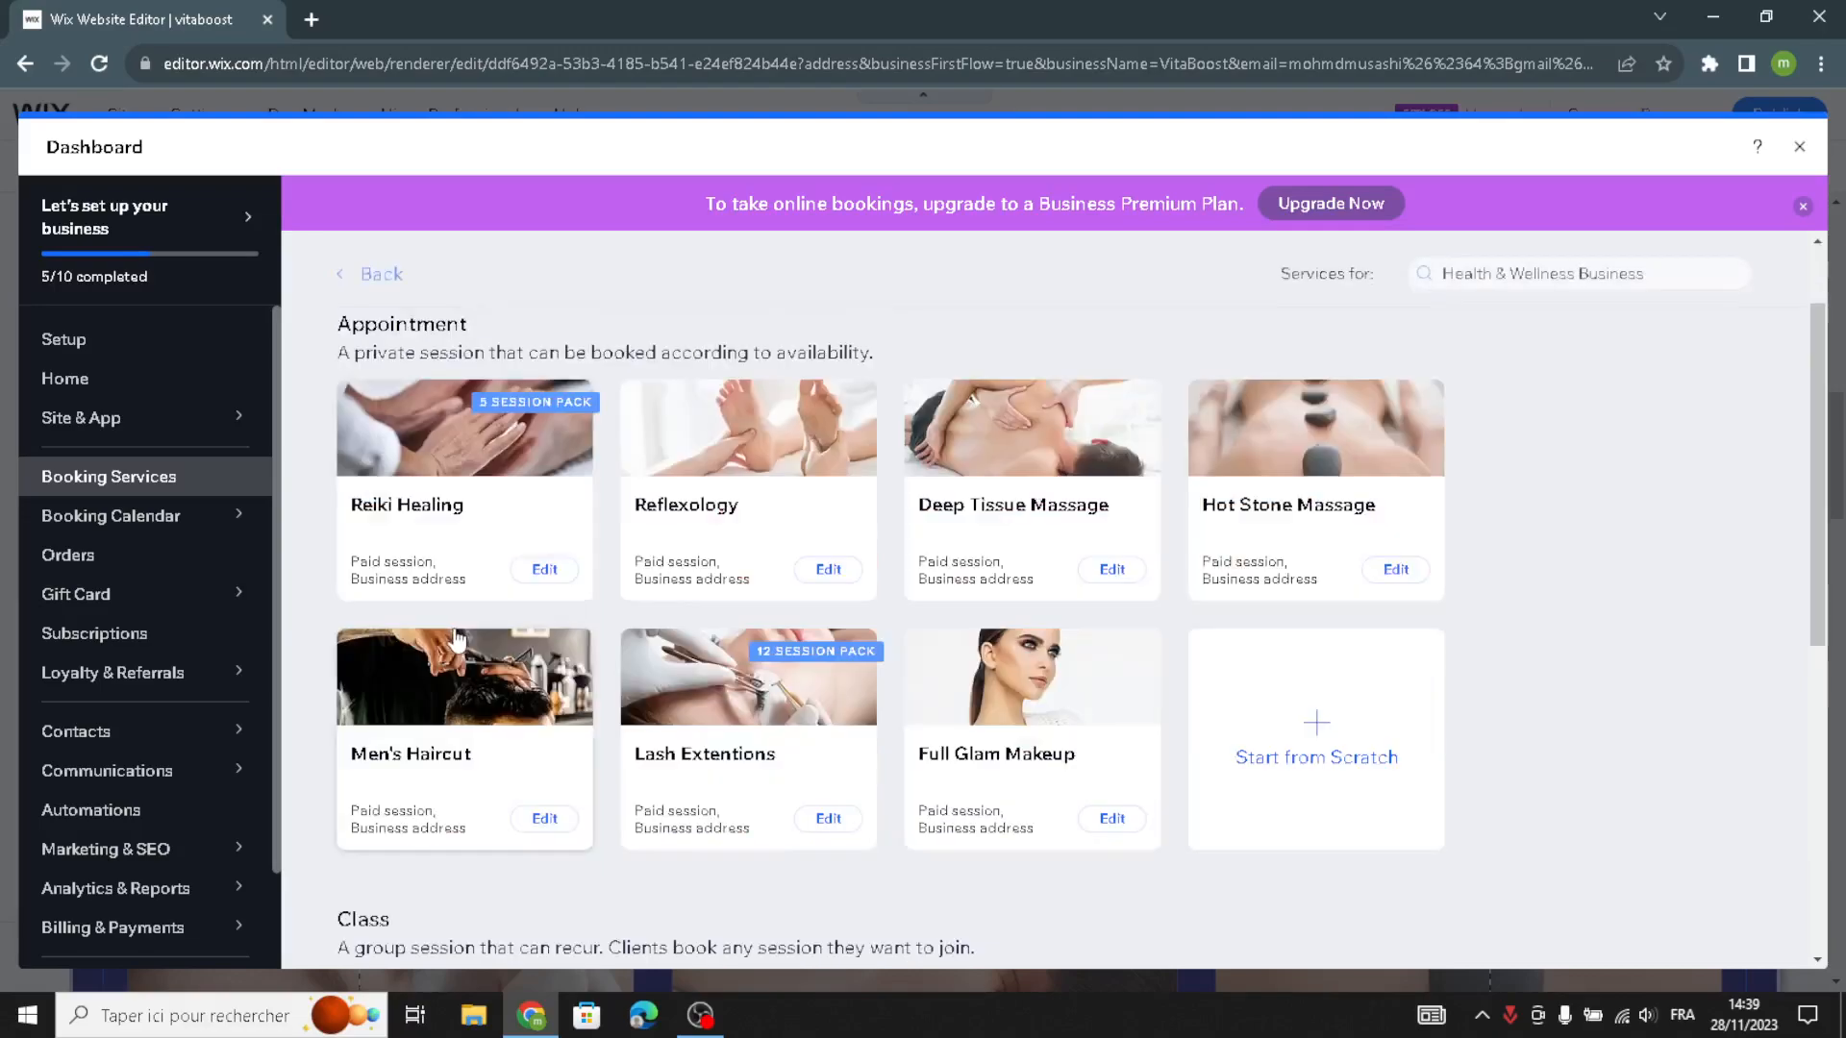
scroll(560, 417, "up", 3)
scroll(1125, 609, "down", 6)
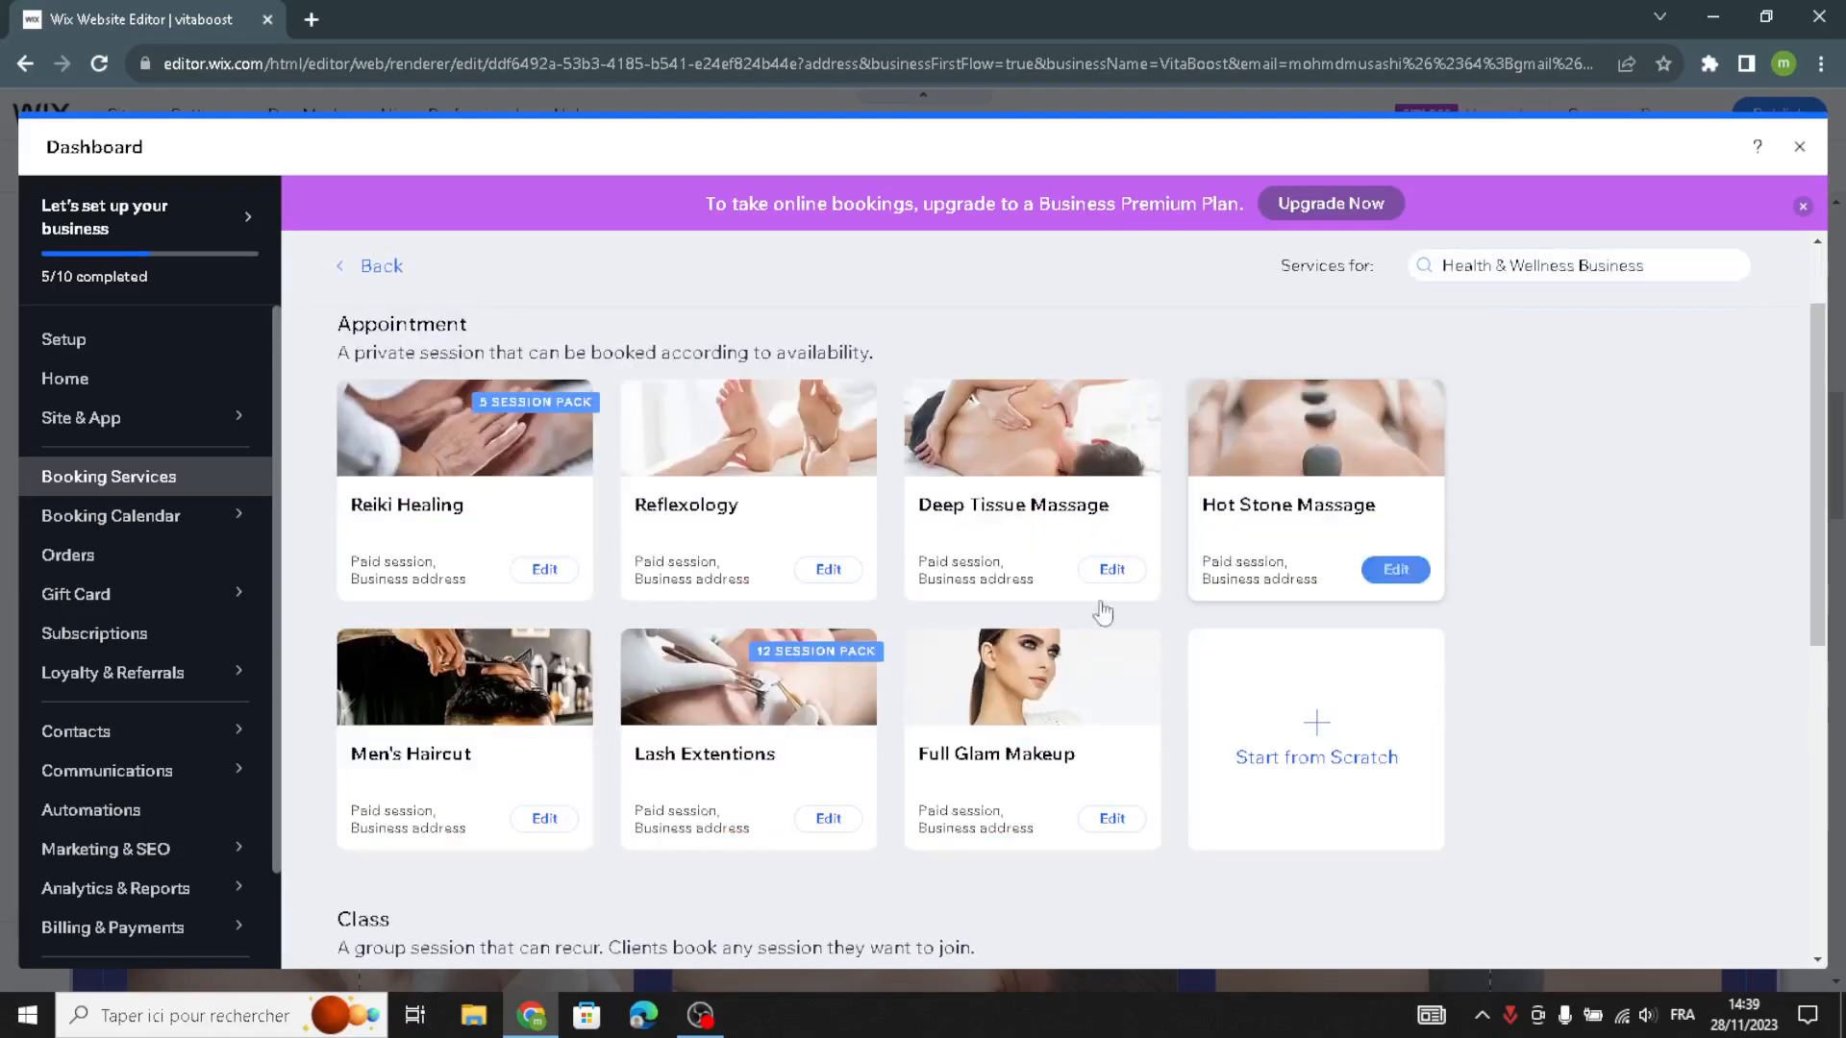
scroll(1394, 572, "up", 2)
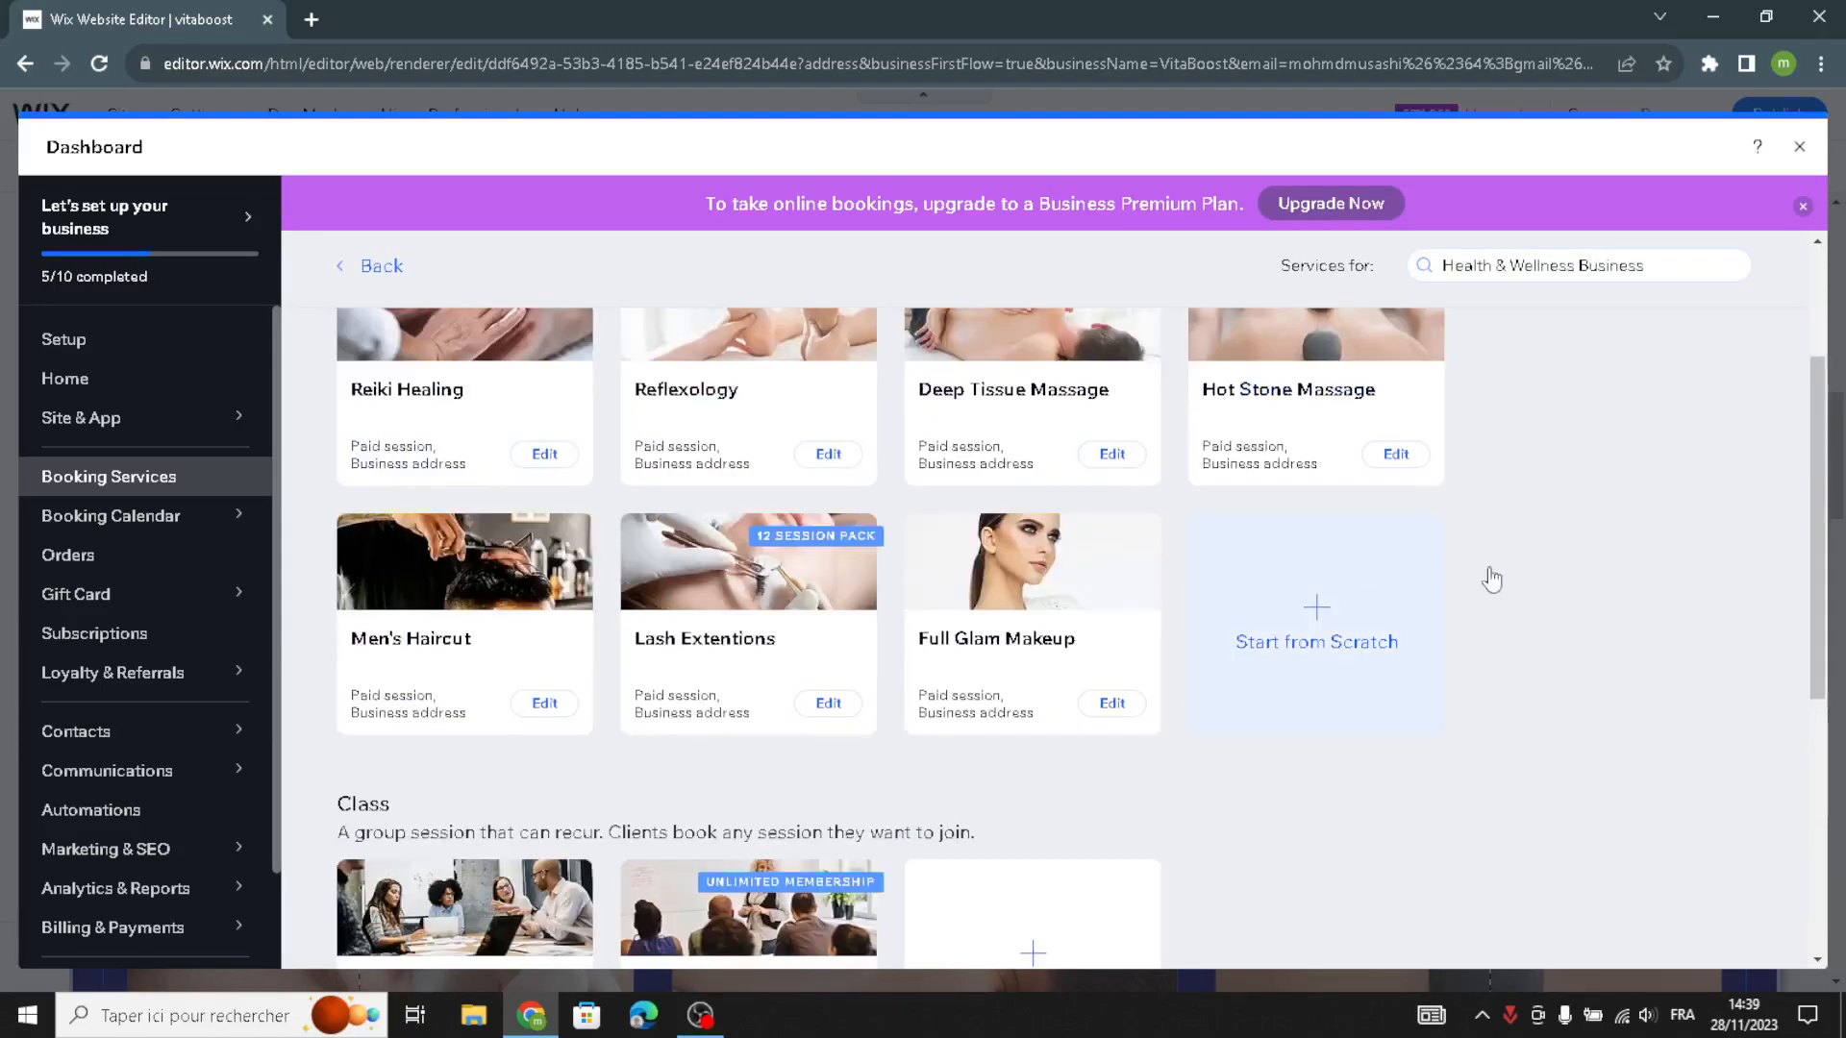
scroll(1532, 568, "up", 4)
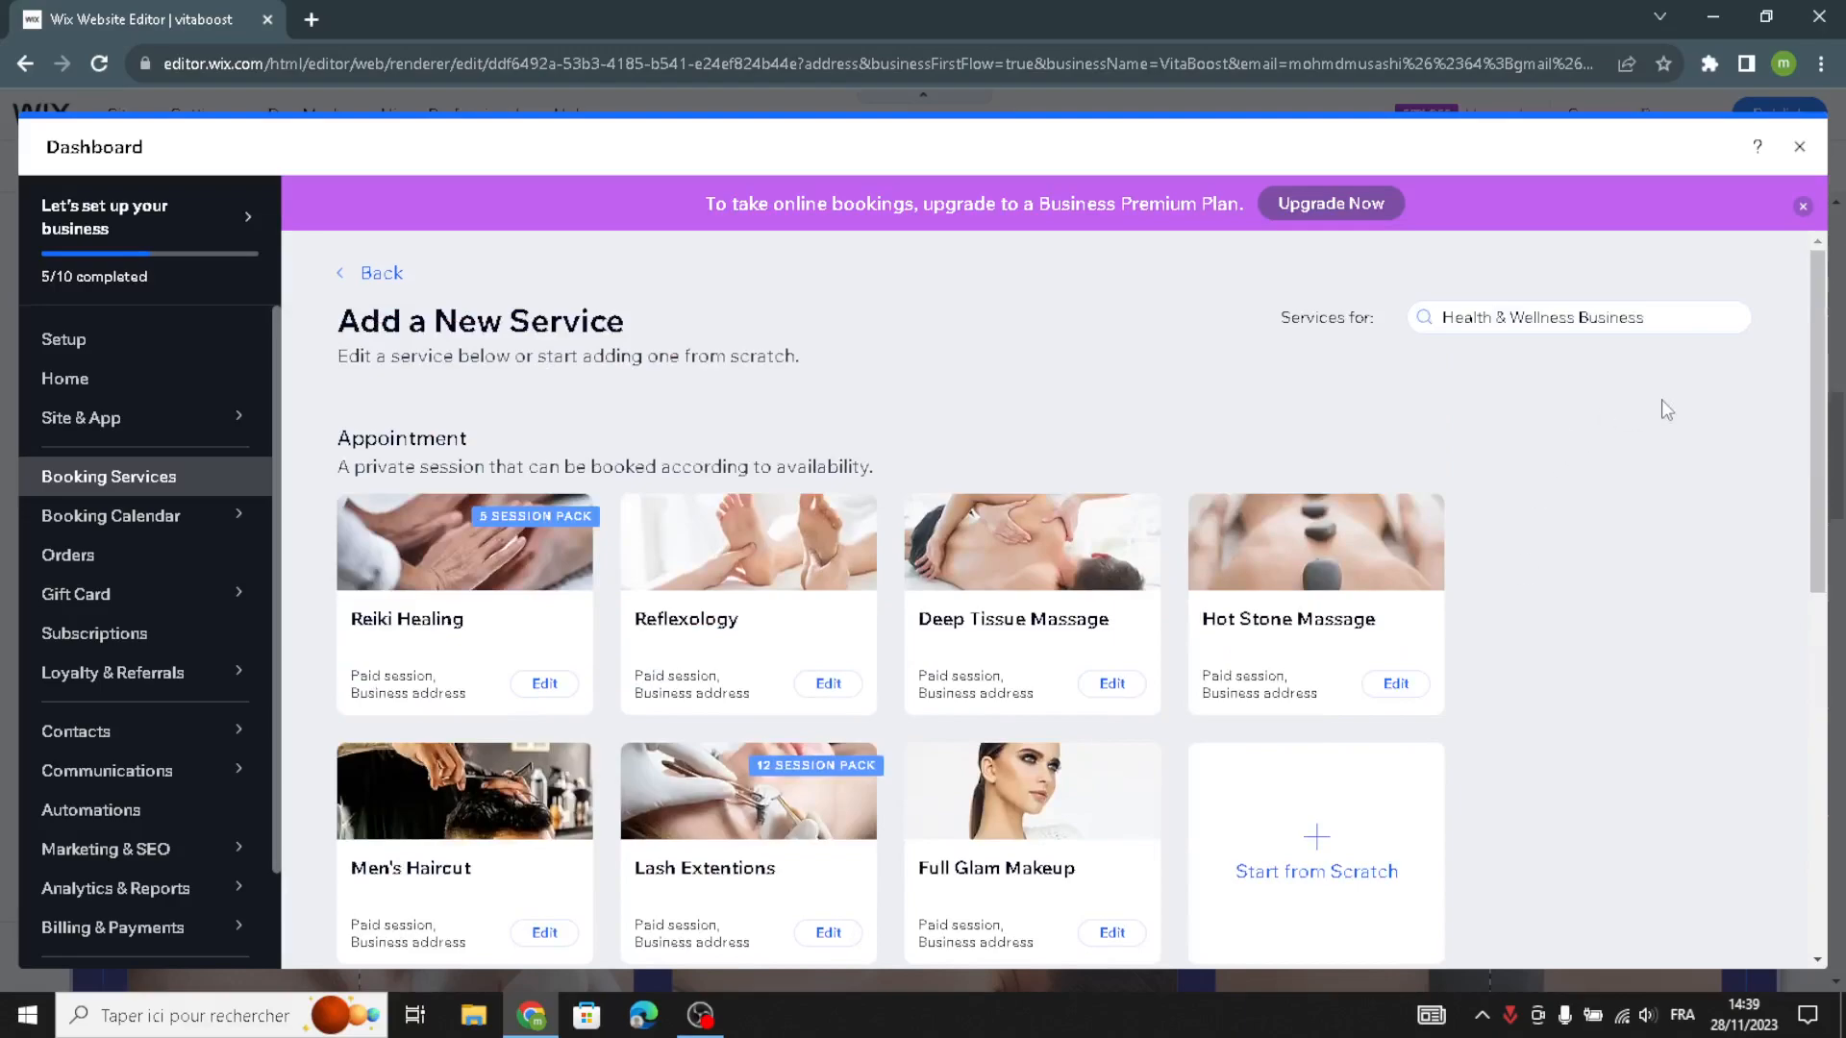
scroll(1230, 434, "down", 8)
scroll(1288, 461, "up", 8)
- Examine the Hot Stone Massage template's details, pricing, location and staff settings, and close the dashboard without saving
left_click(1396, 683)
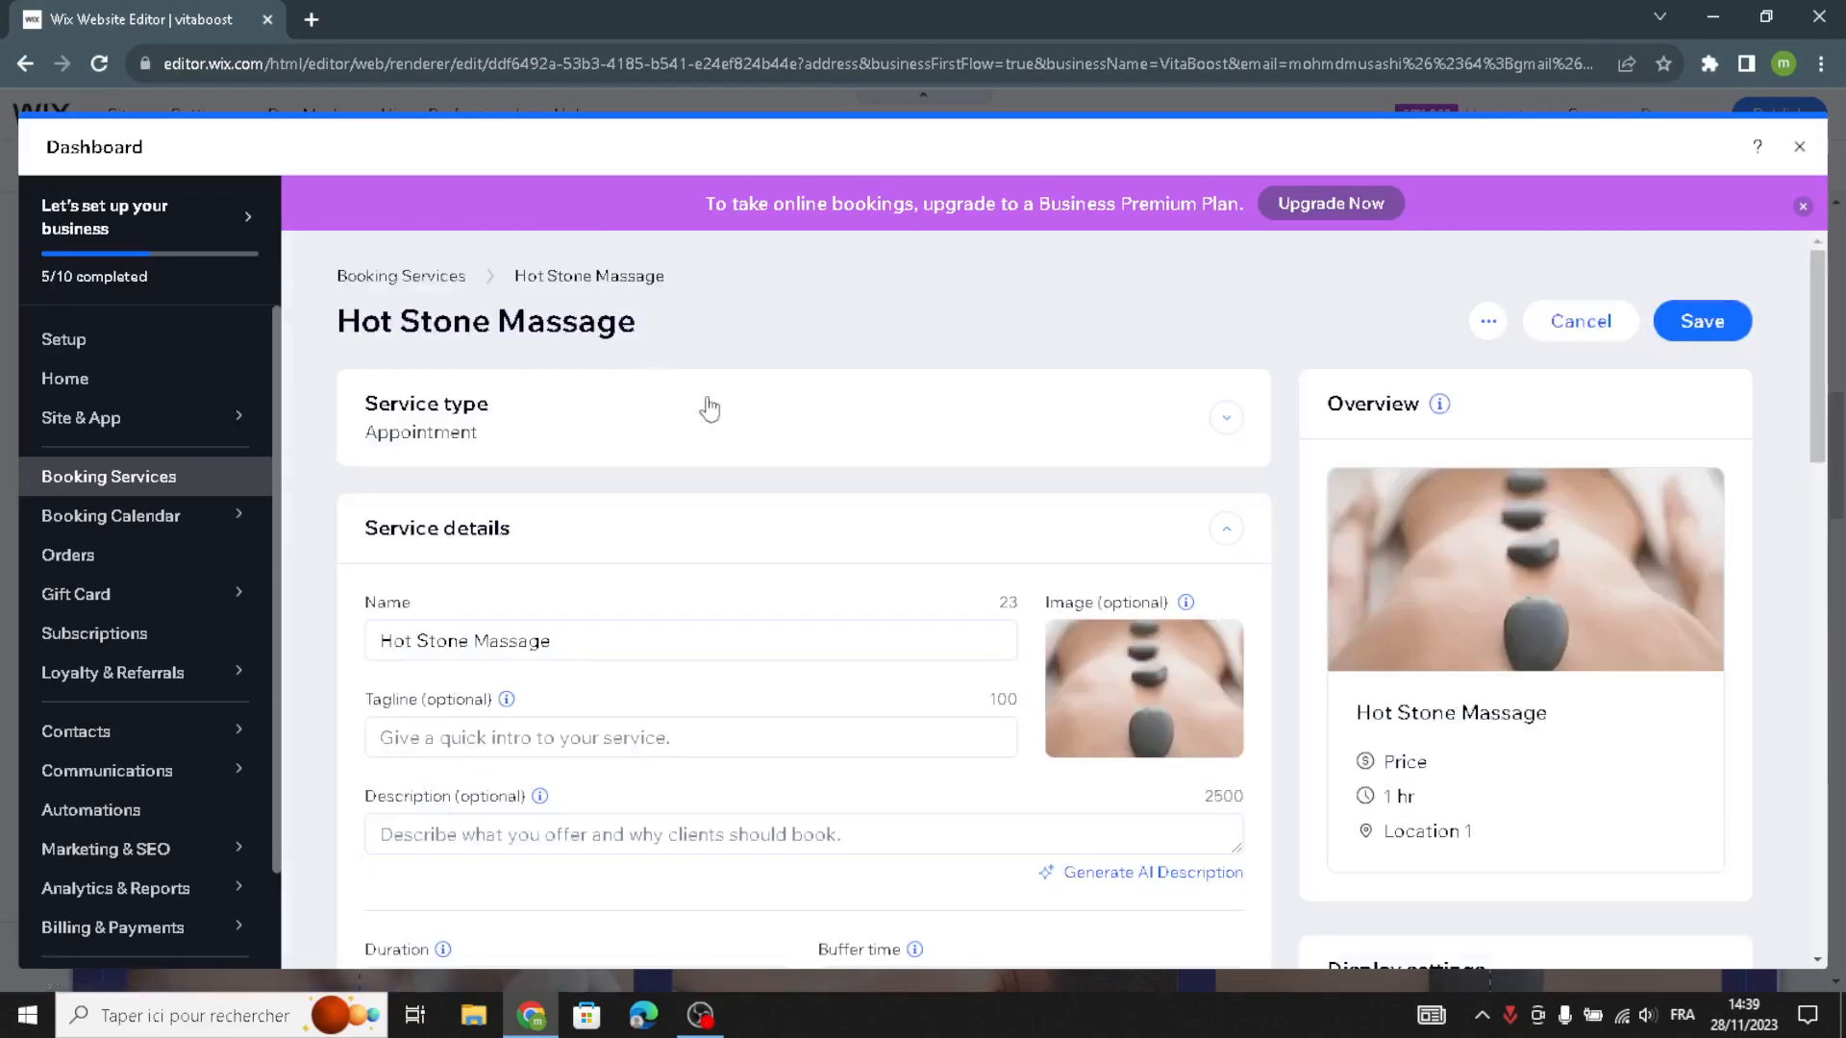
scroll(684, 402, "down", 2)
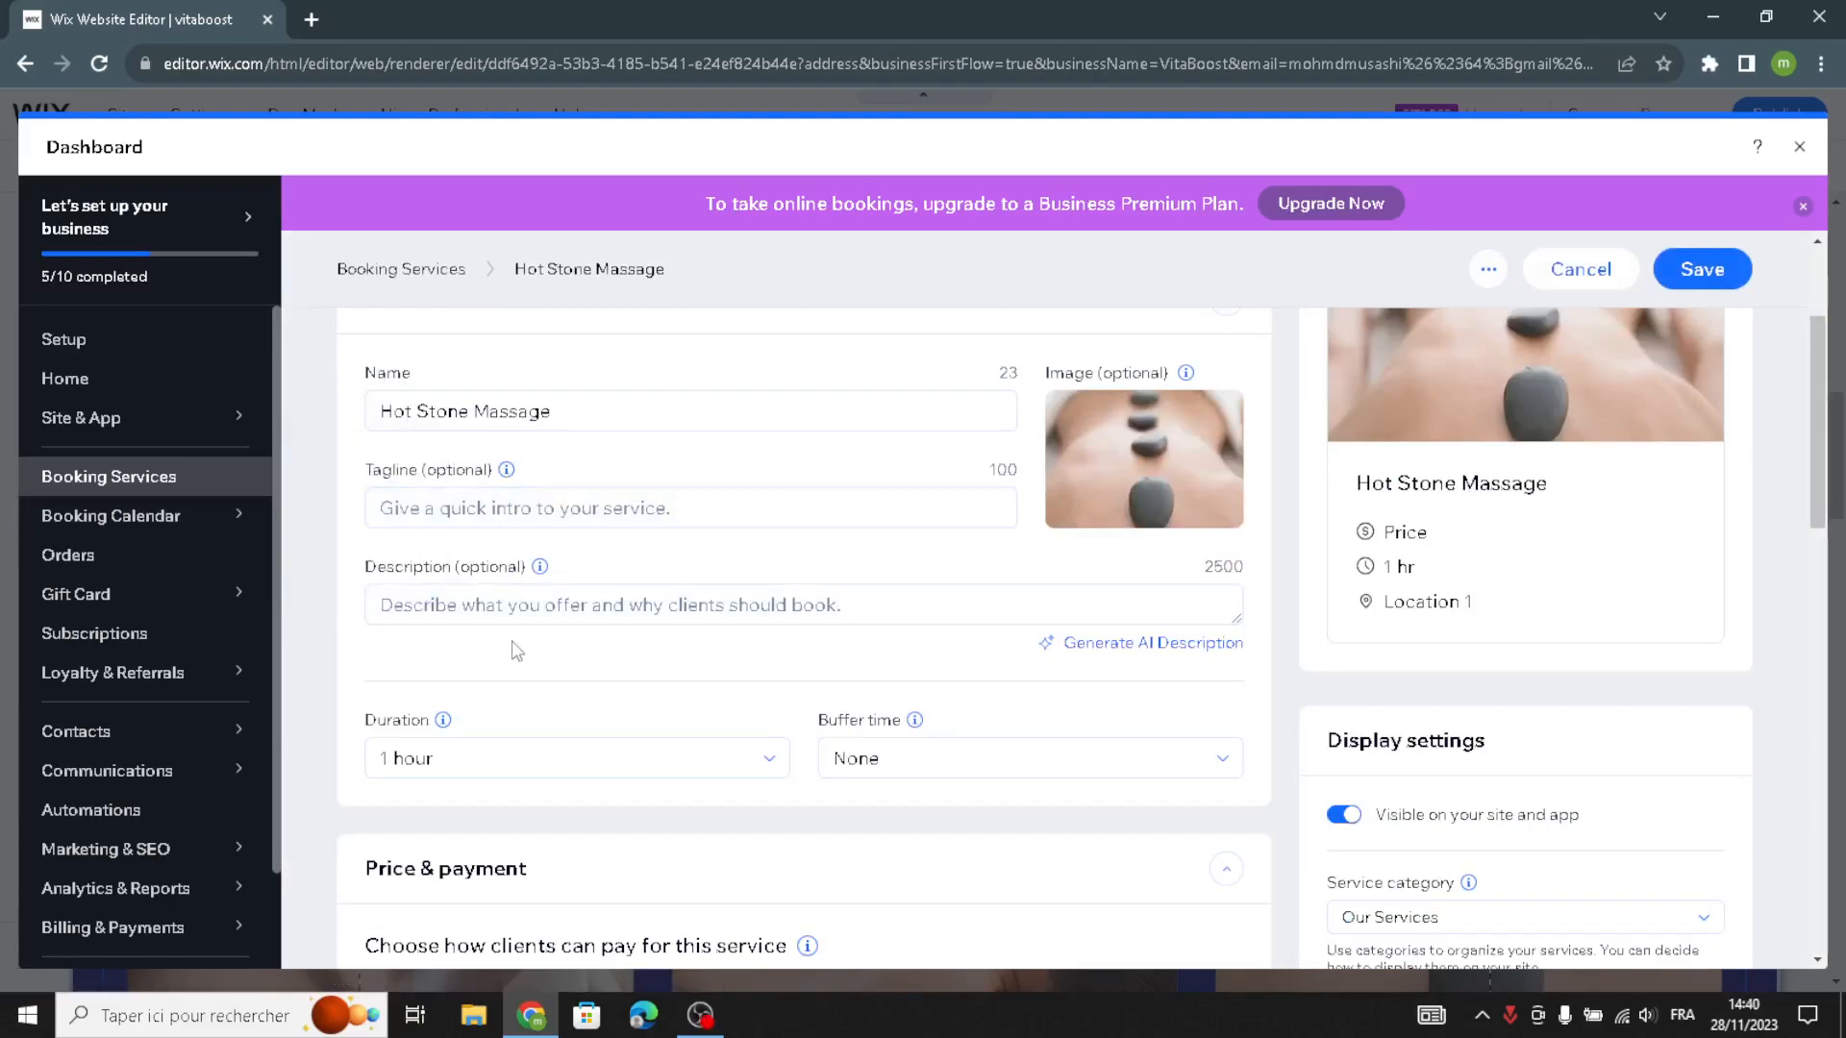
scroll(506, 672, "down", 1)
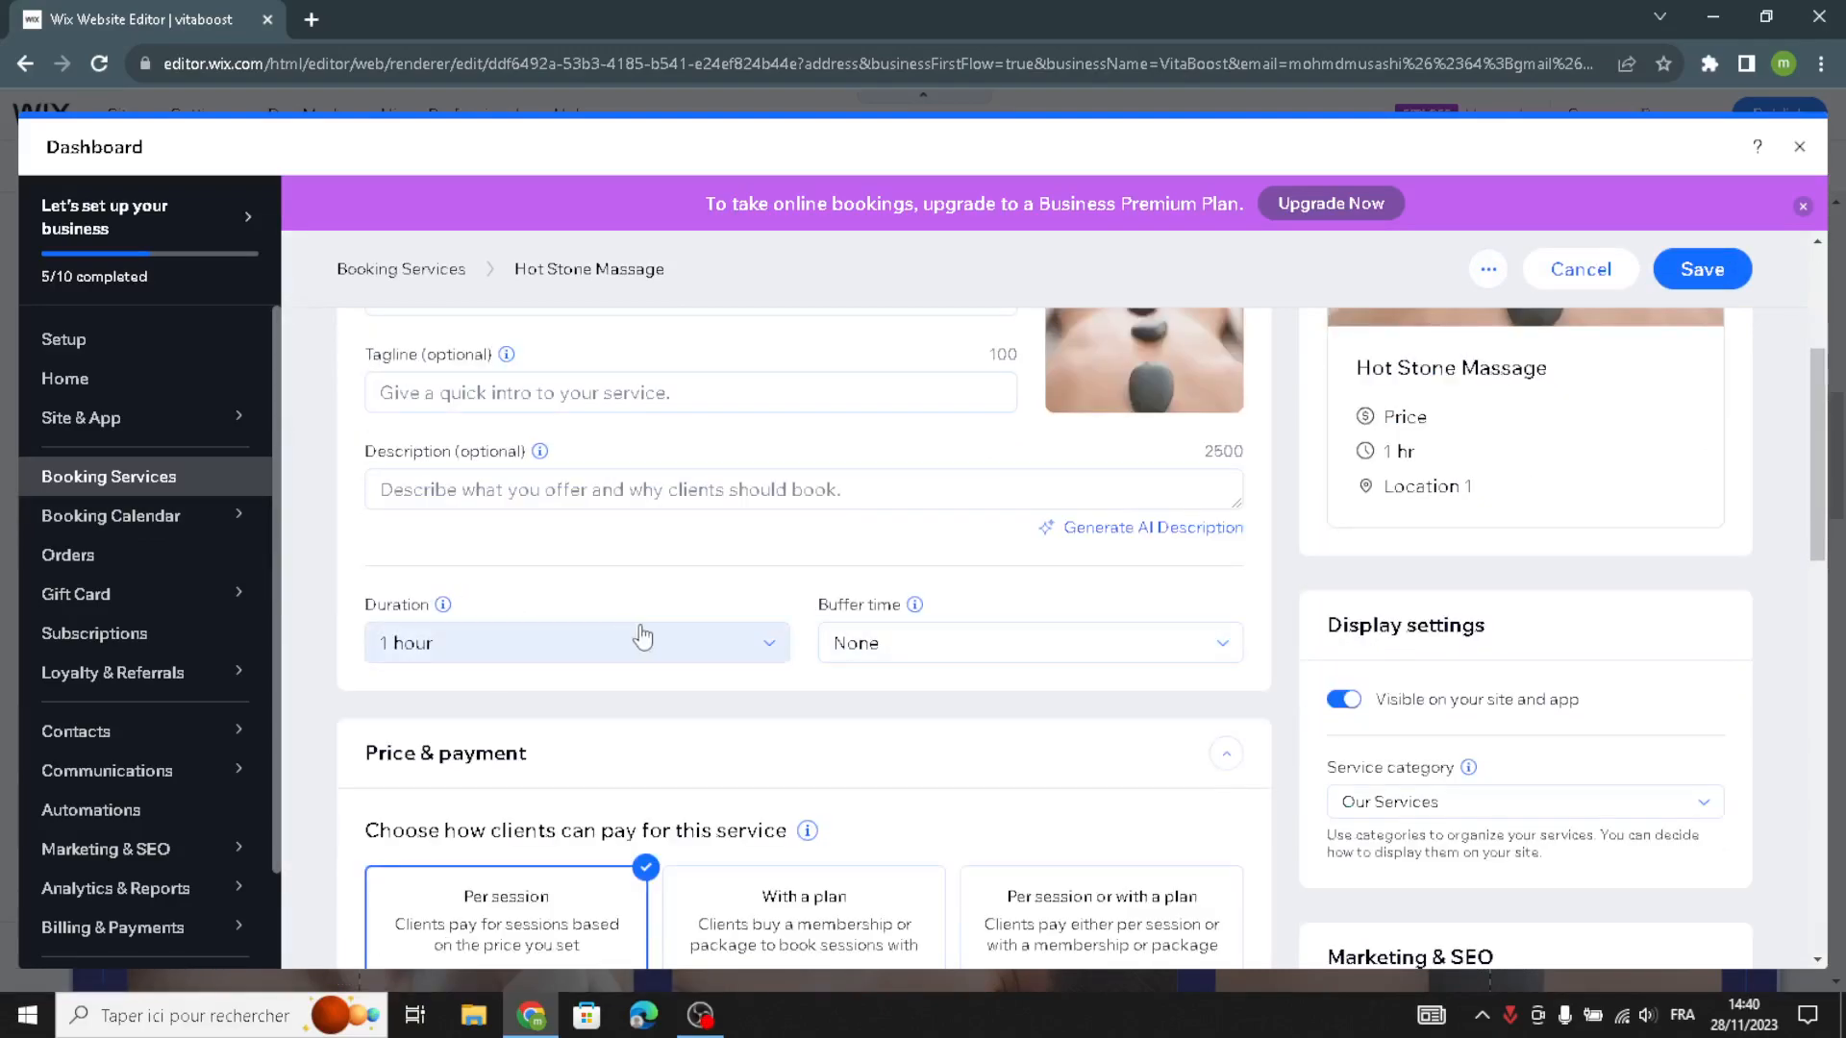
scroll(955, 701, "down", 3)
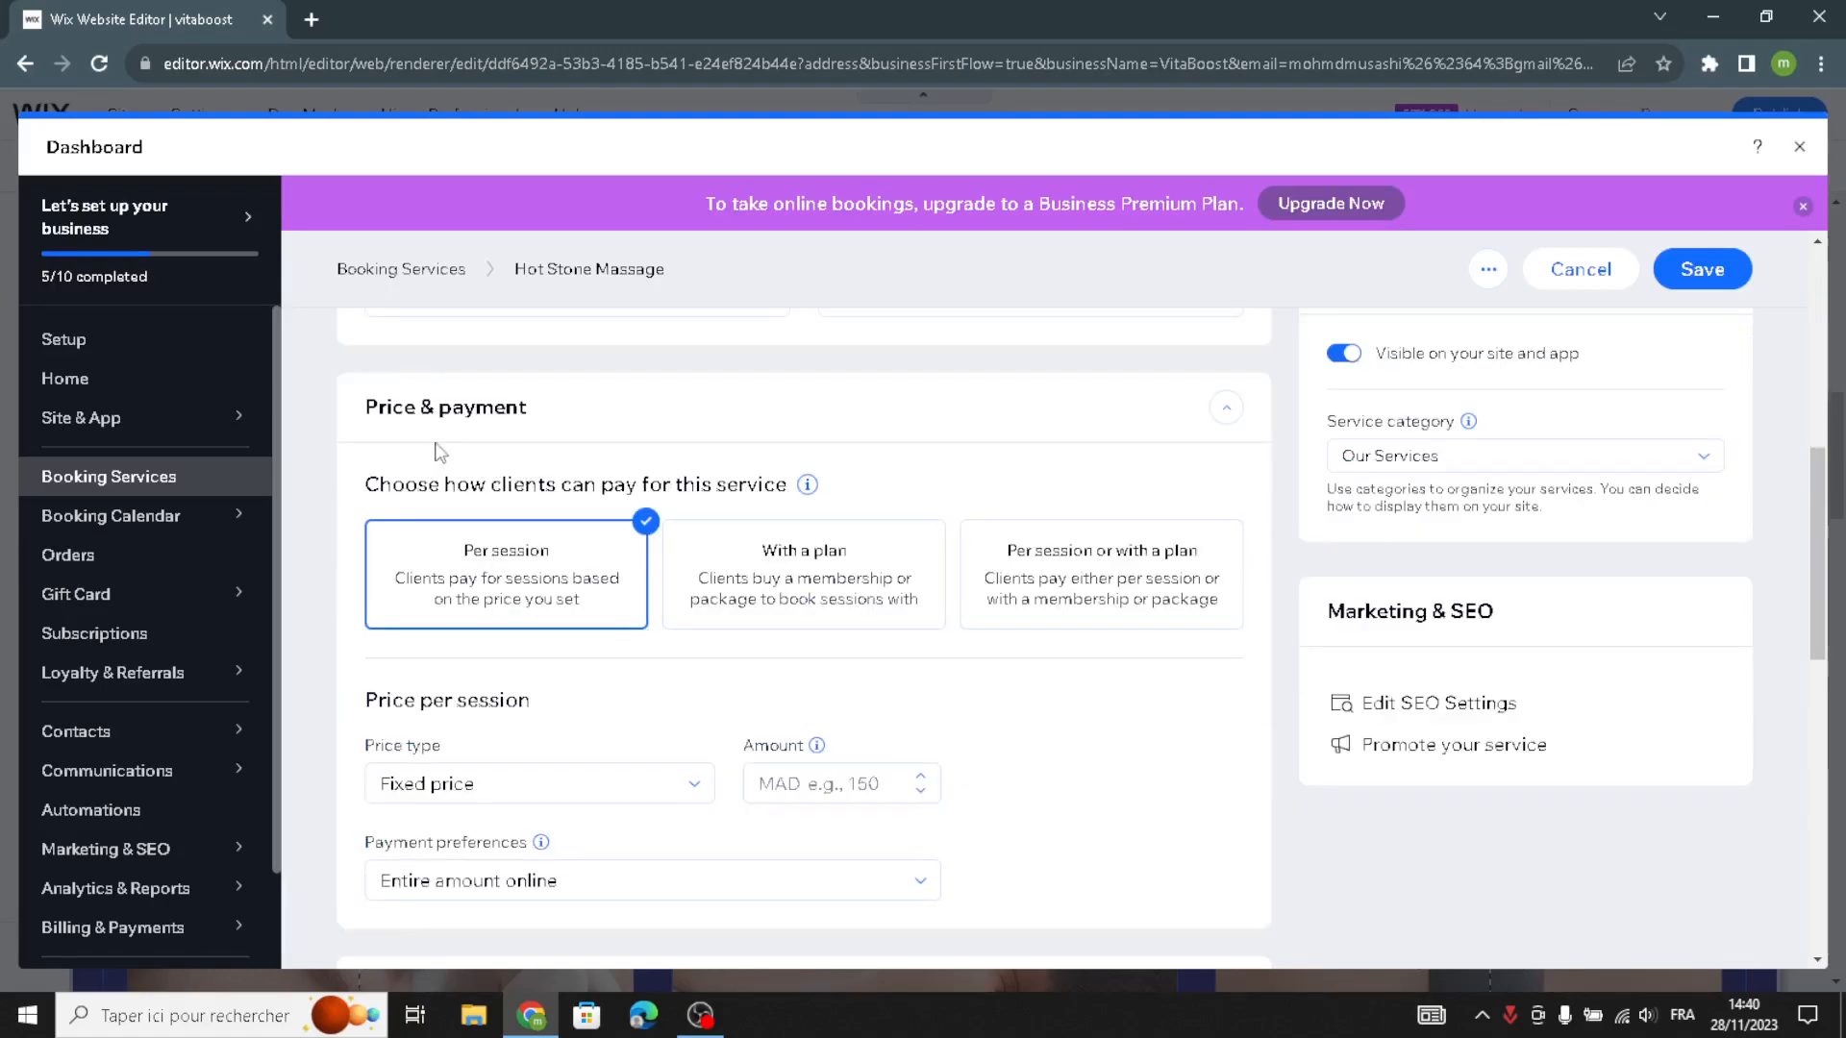
scroll(510, 465, "down", 2)
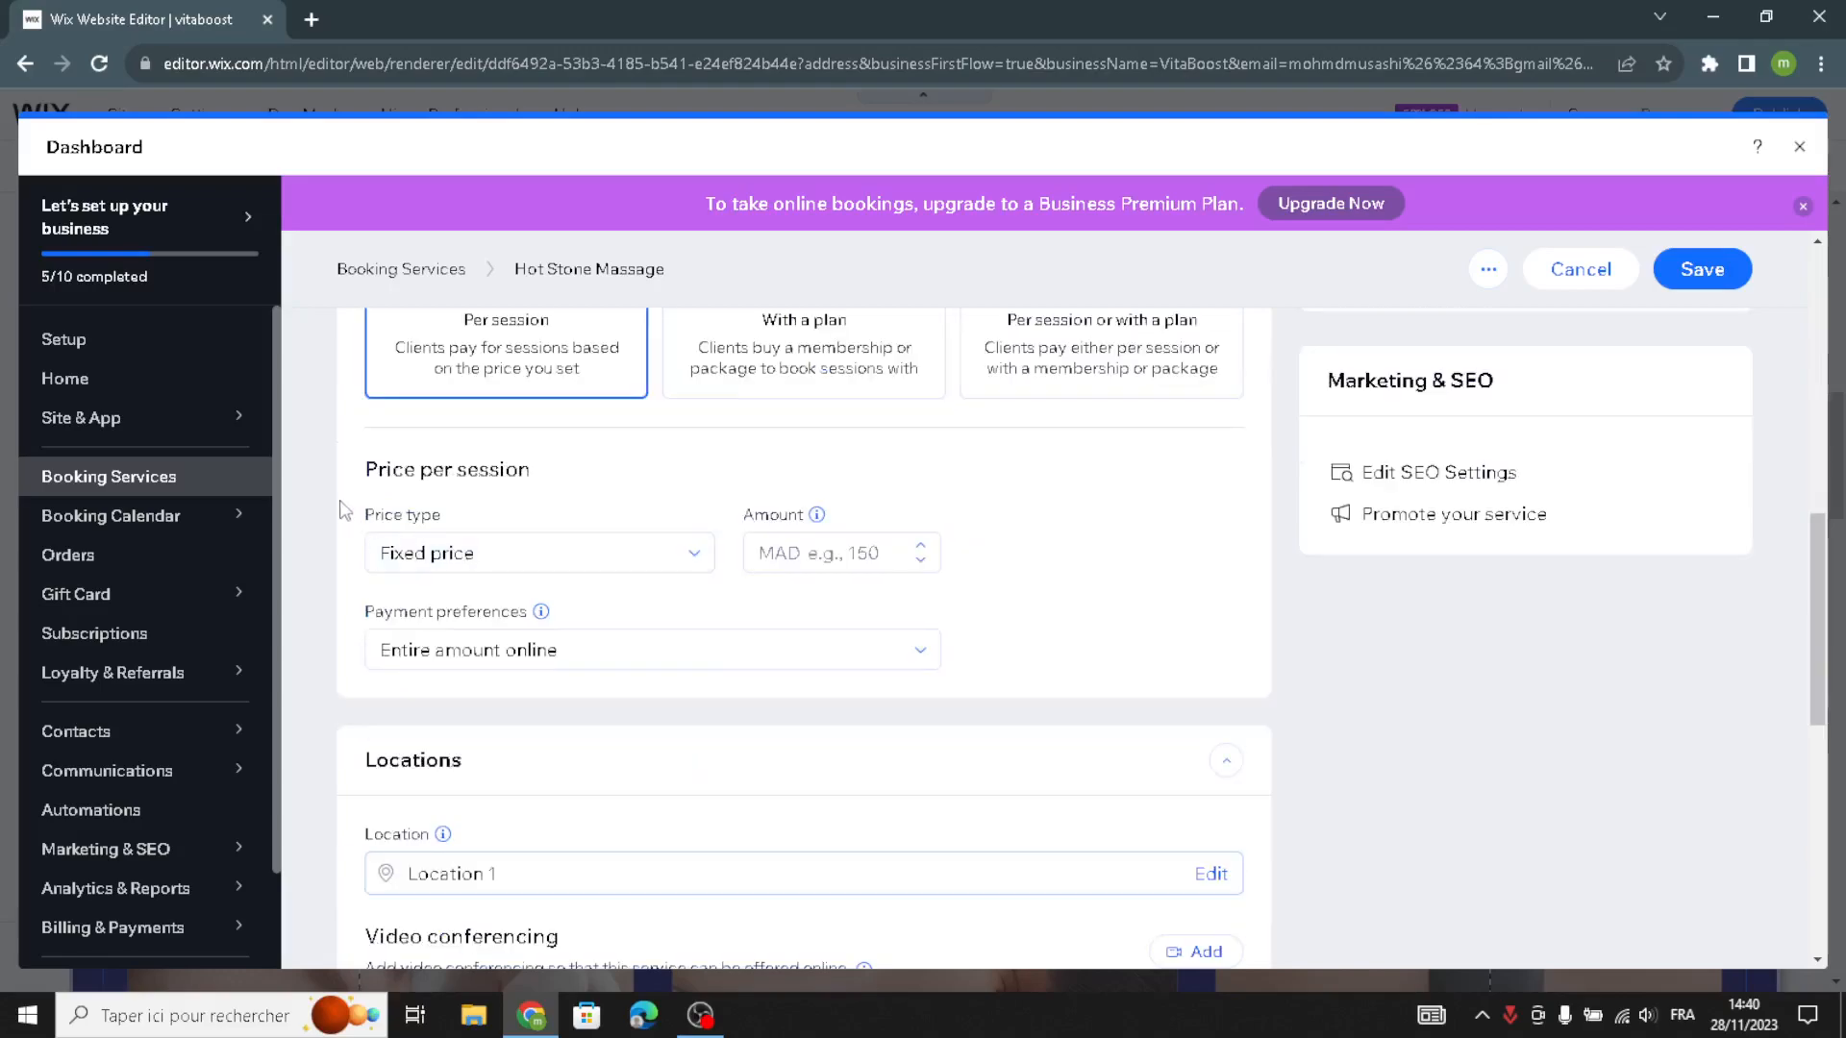
scroll(519, 577, "down", 7)
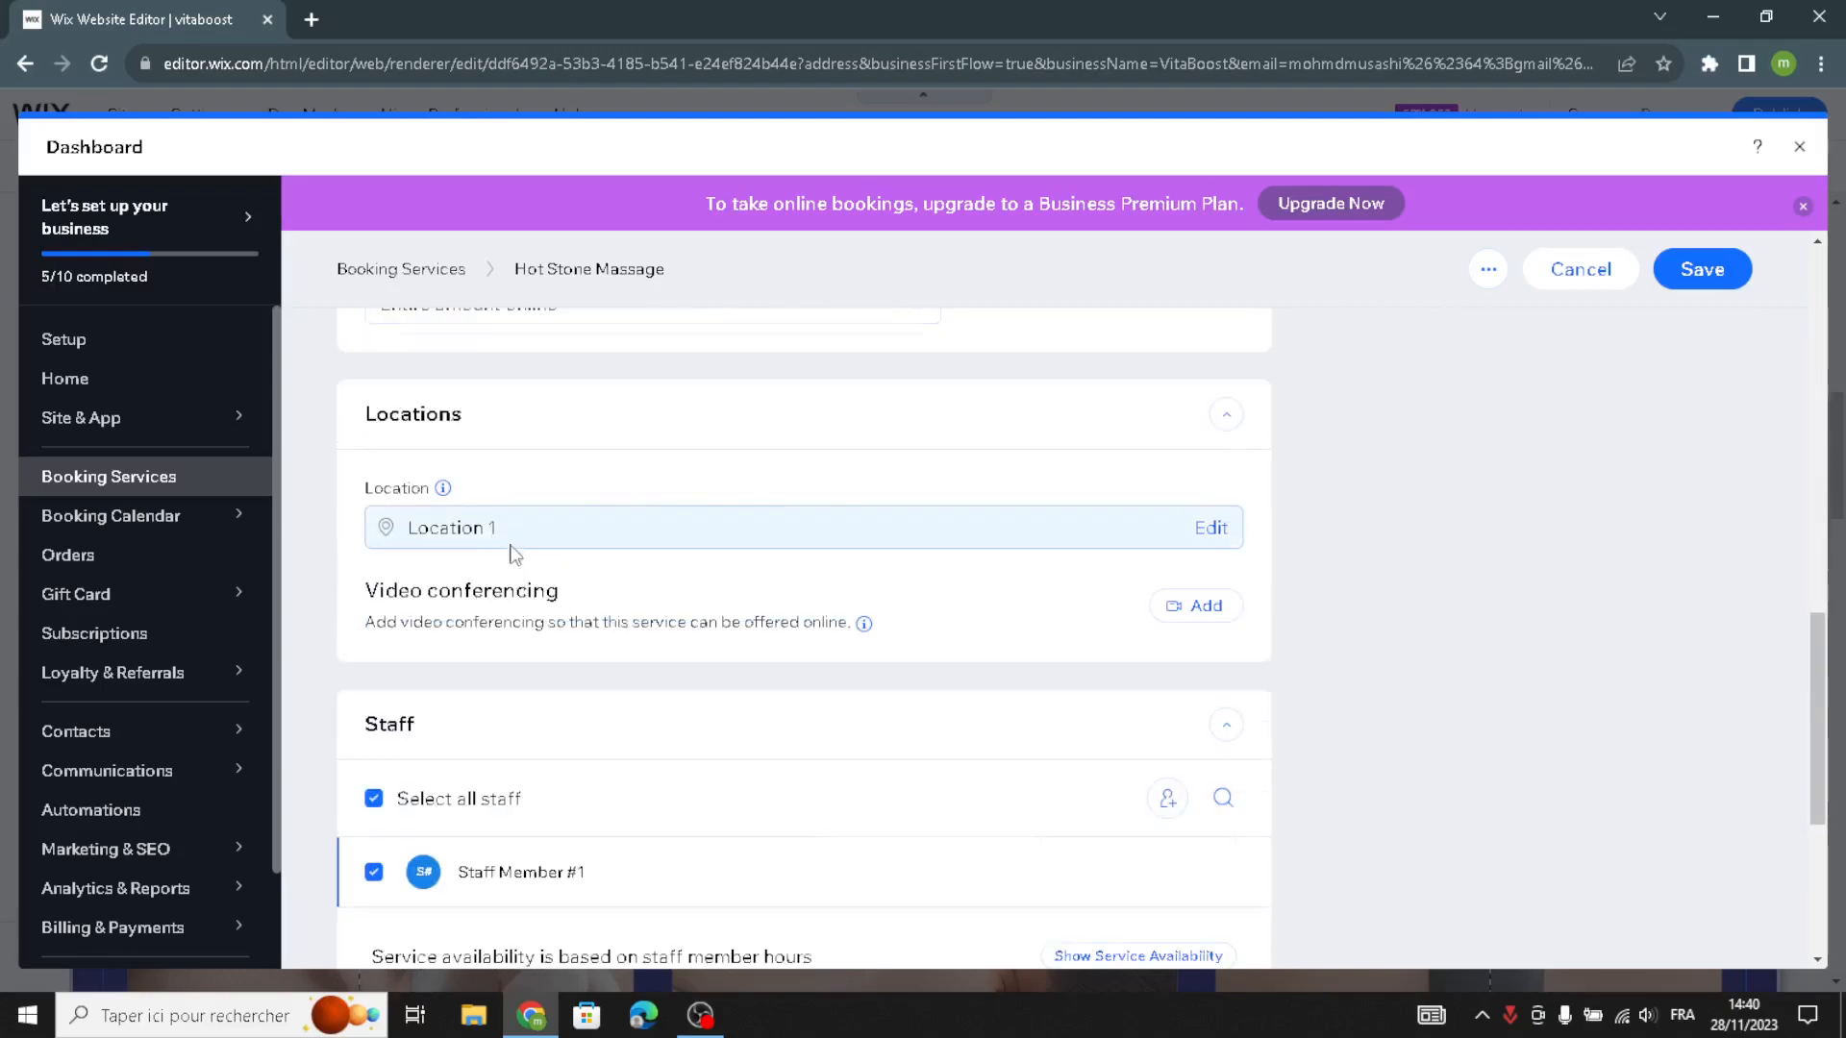
scroll(1207, 637, "up", 8)
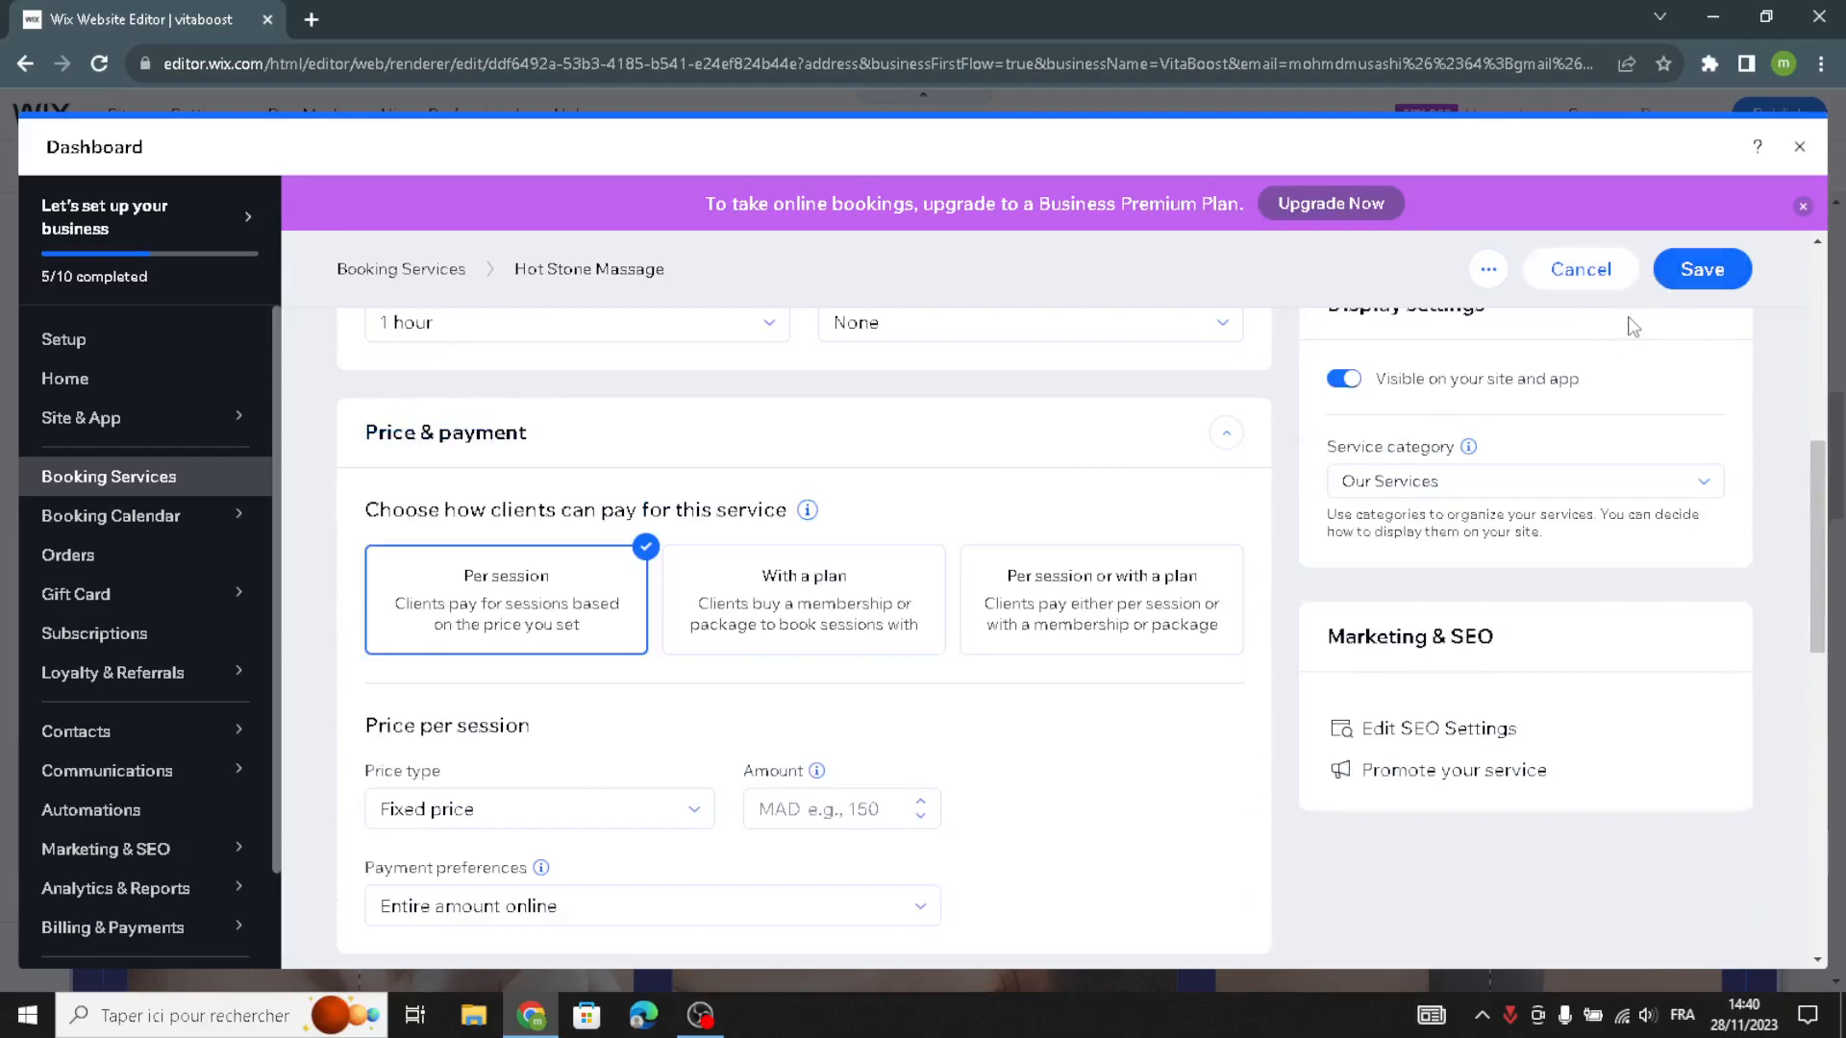
left_click(1794, 147)
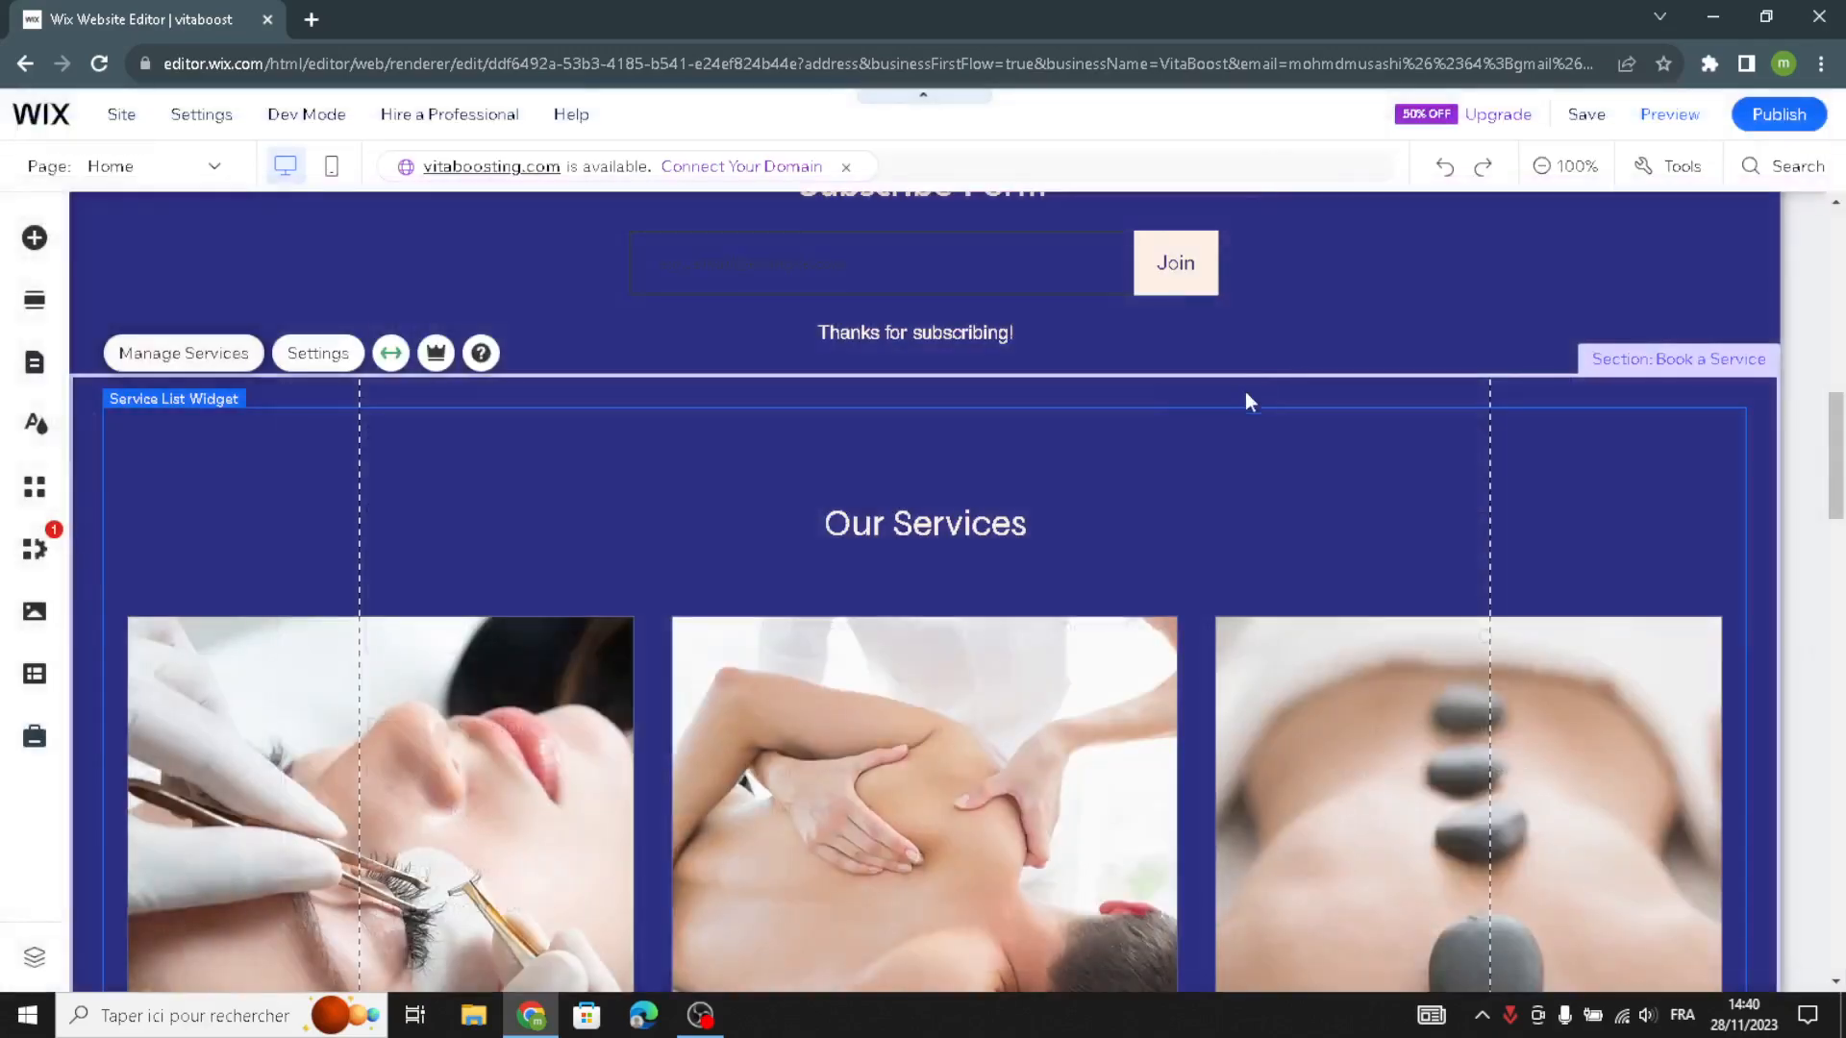
- Examine the About section's quick edit options for its backgrounds, title, paragraph and button
scroll(1097, 480, "down", 5)
scroll(883, 532, "down", 2)
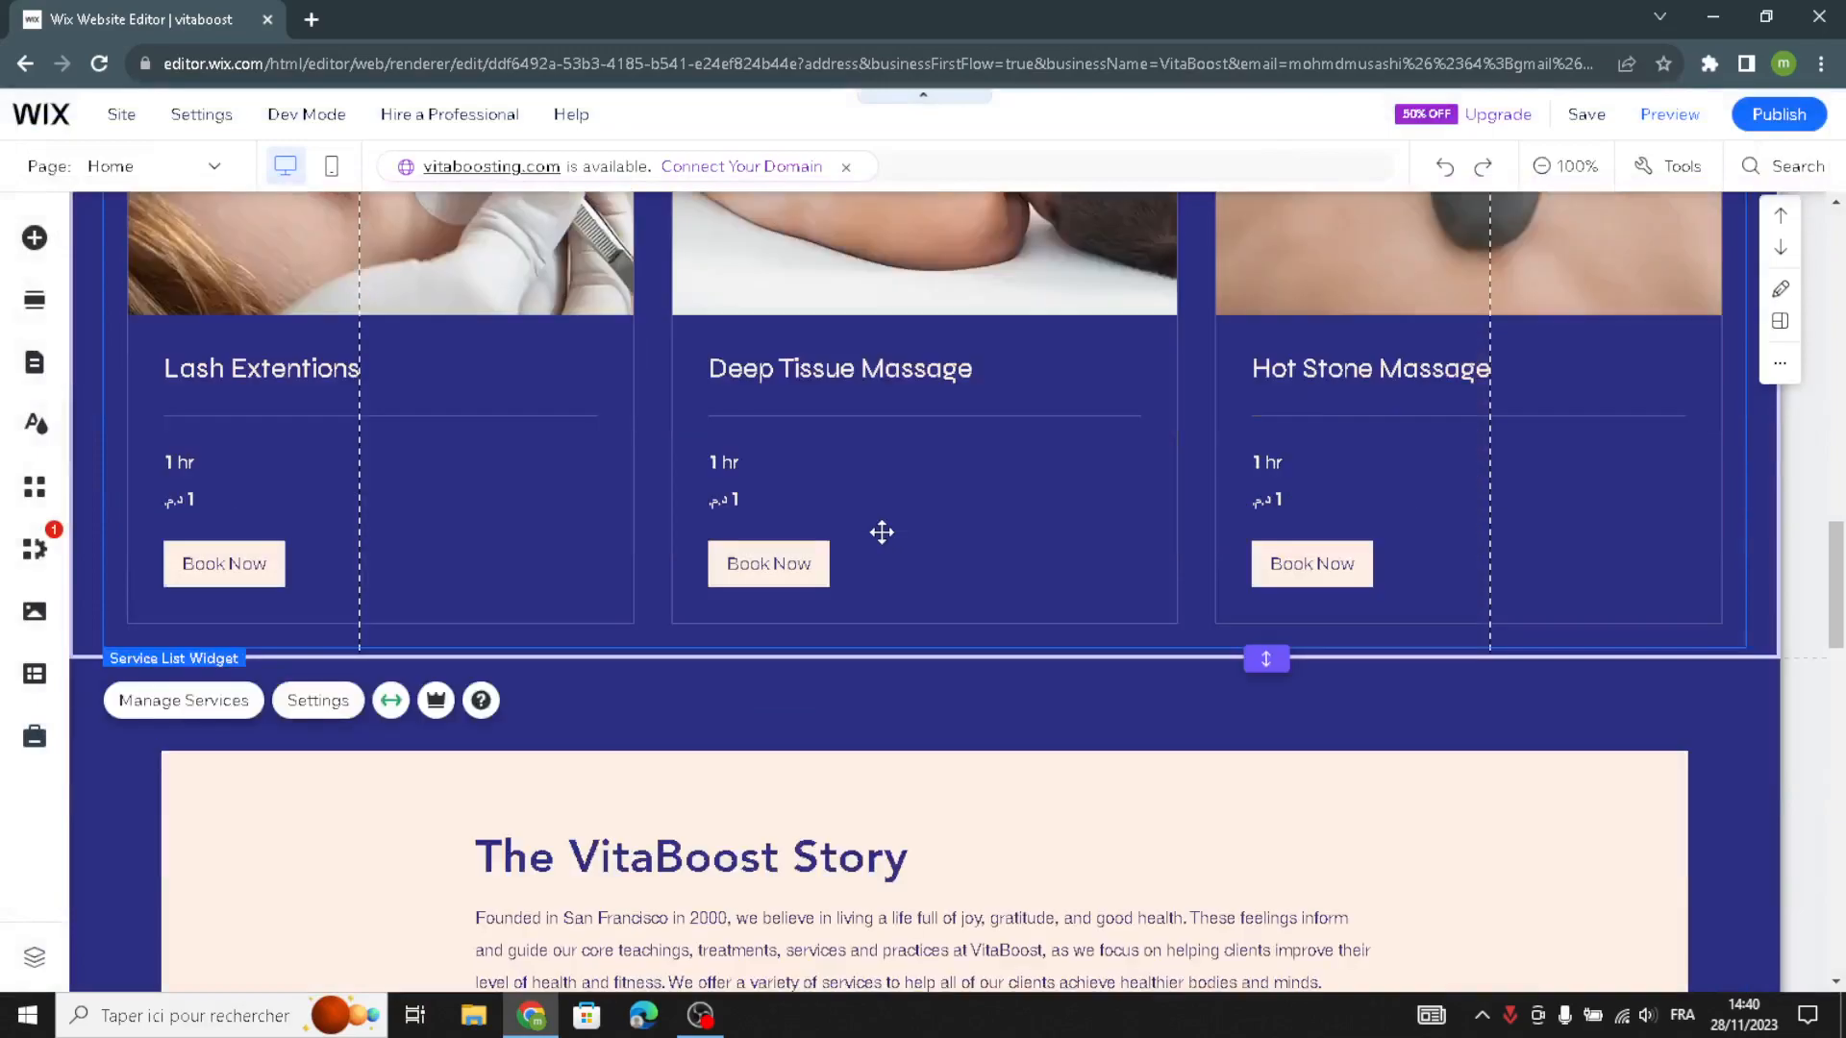
scroll(882, 531, "down", 3)
scroll(582, 442, "down", 2)
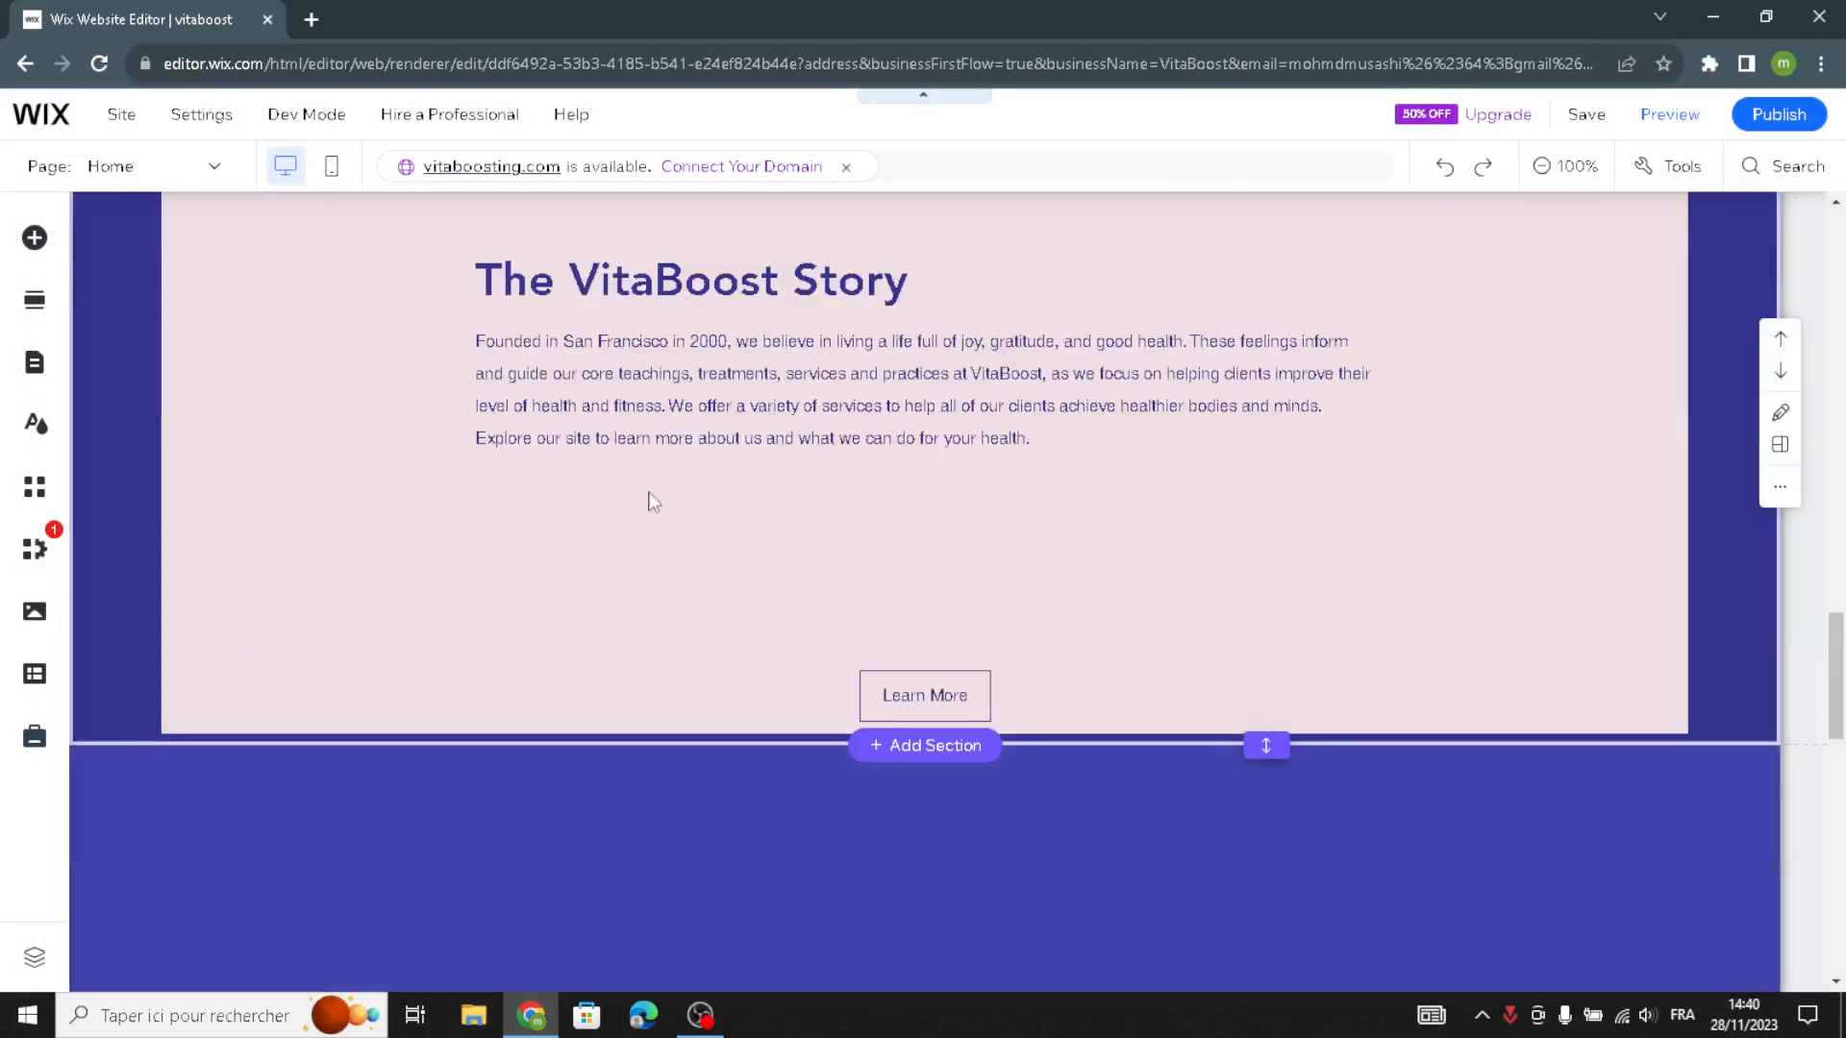
scroll(825, 462, "up", 1)
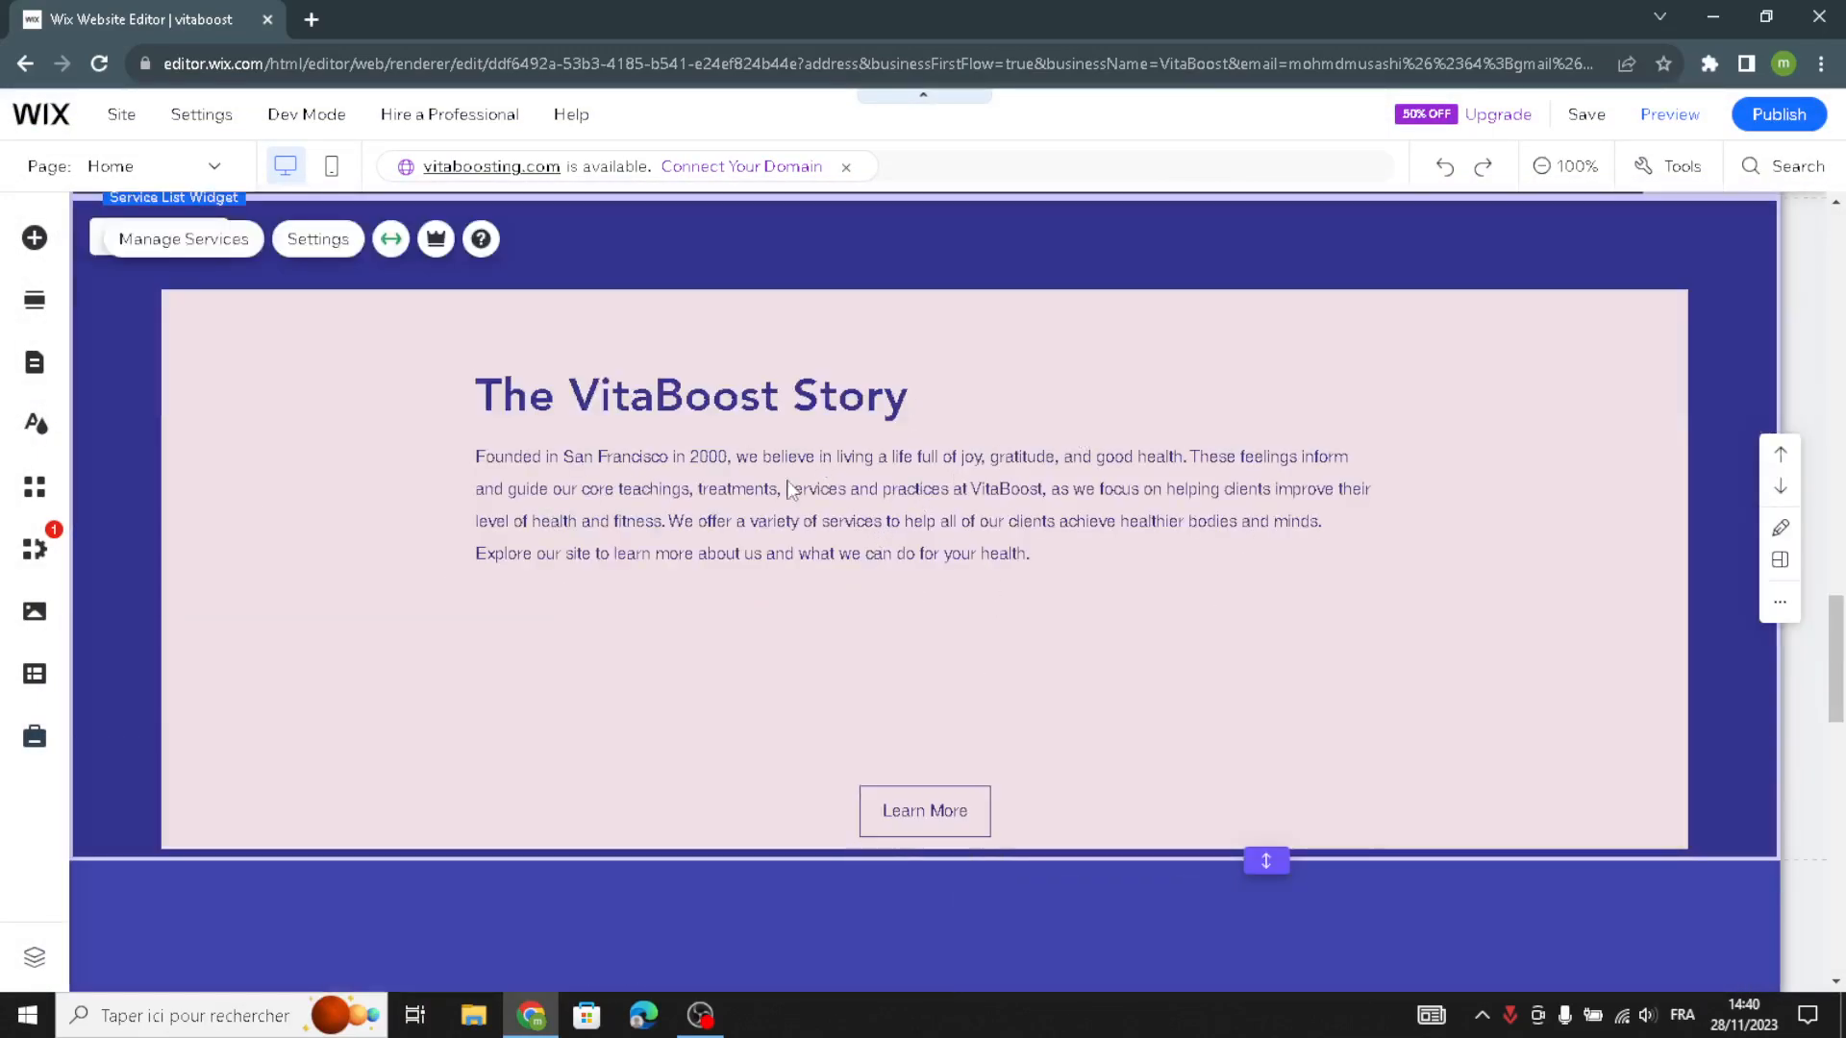
scroll(673, 433, "up", 1)
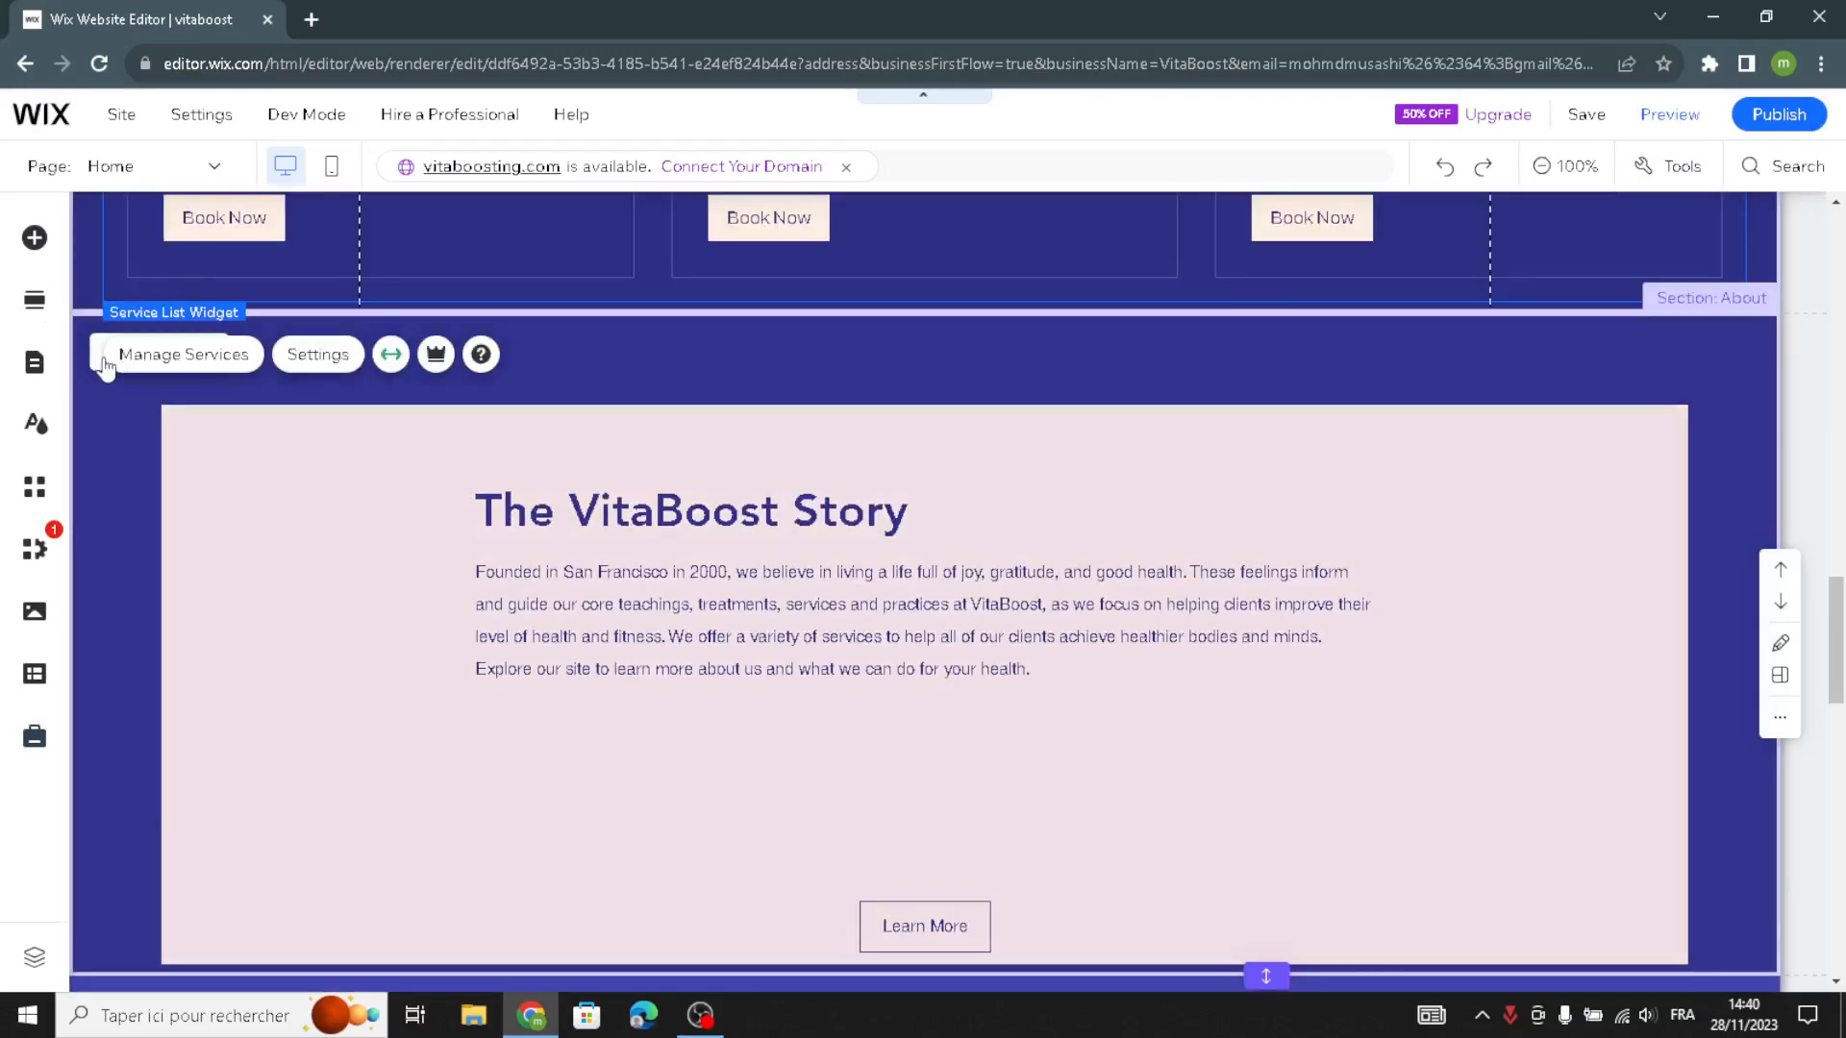
left_click(106, 369)
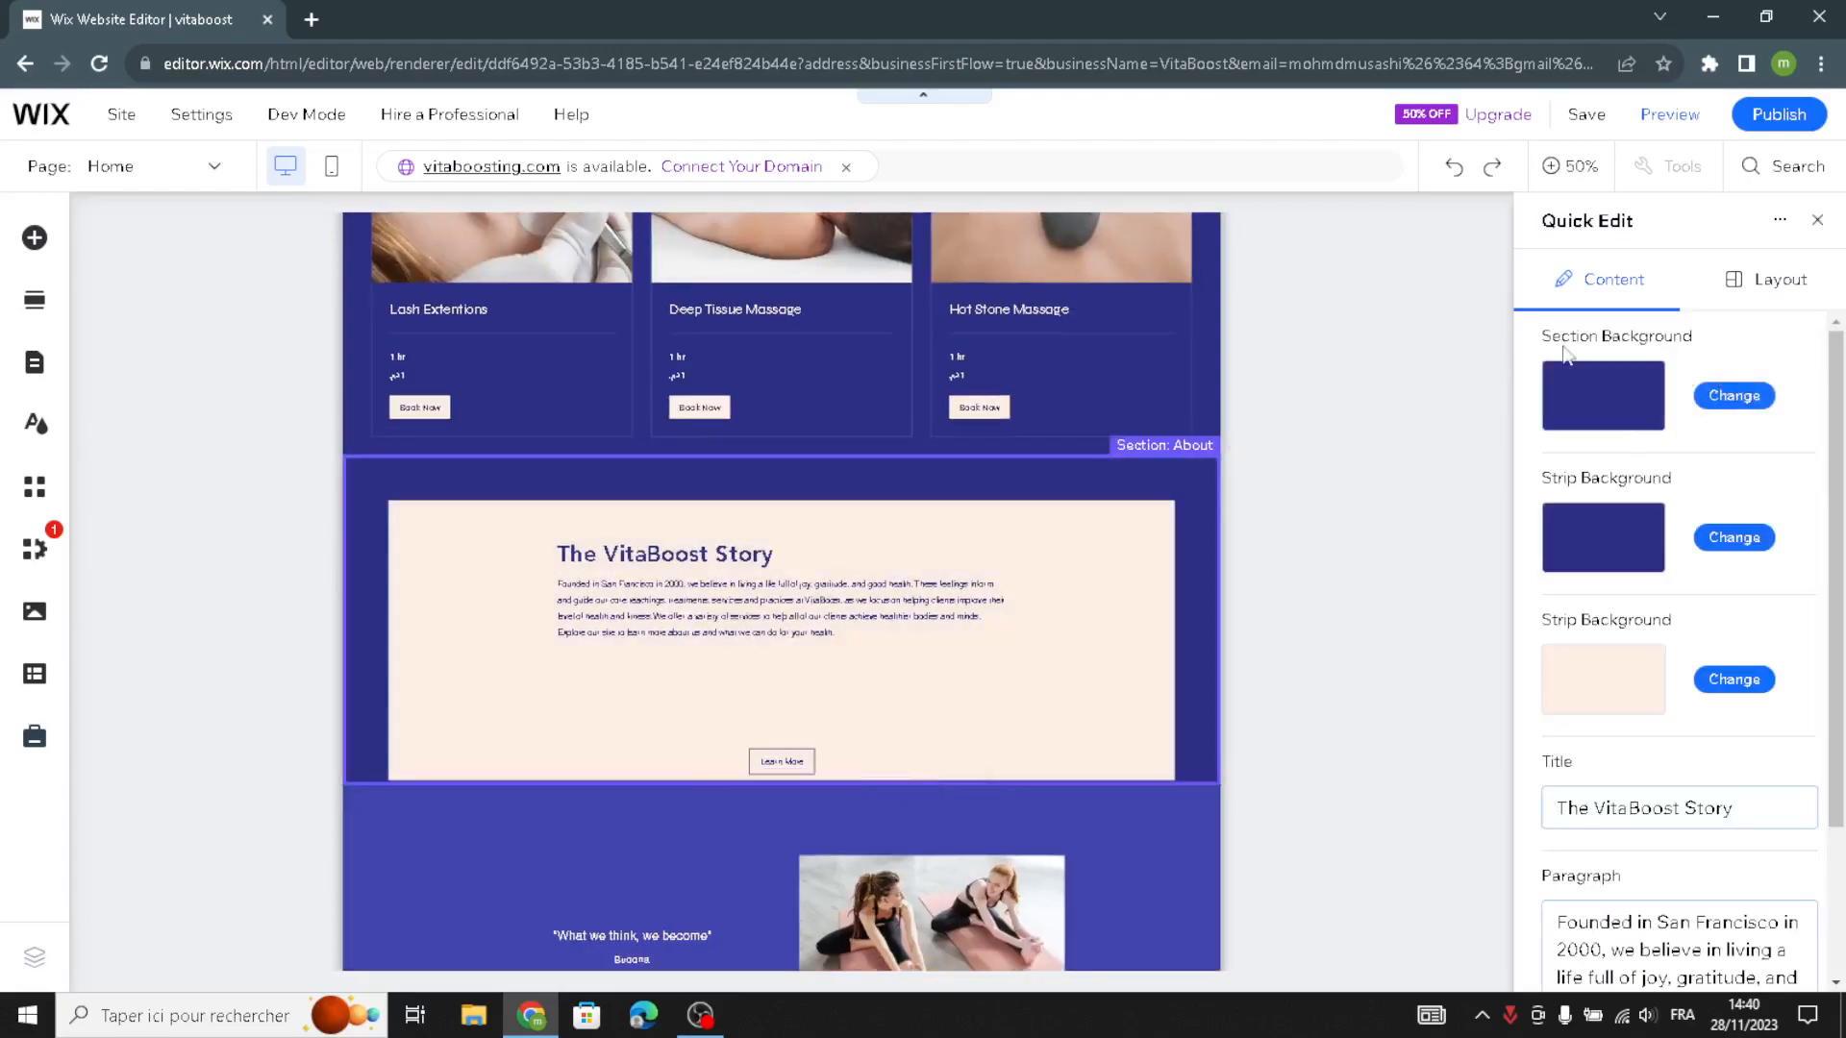
scroll(1654, 554, "down", 1)
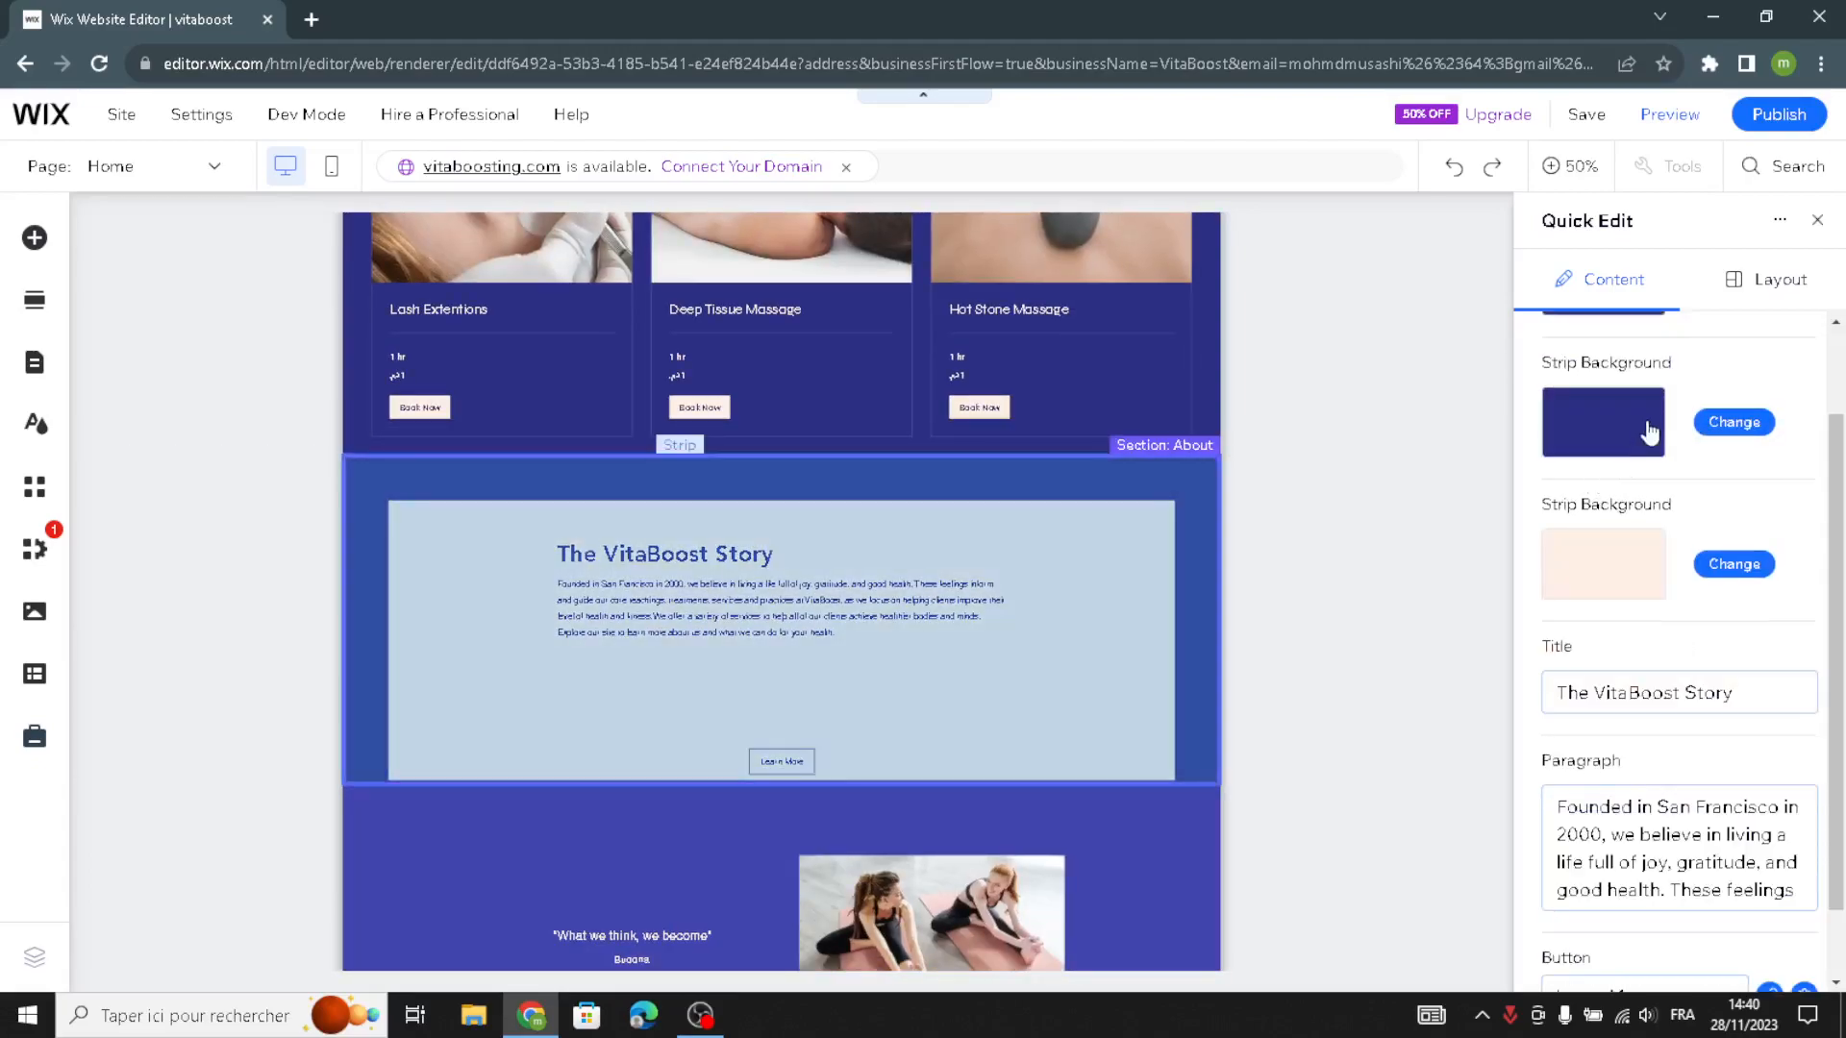
scroll(1573, 510, "down", 1)
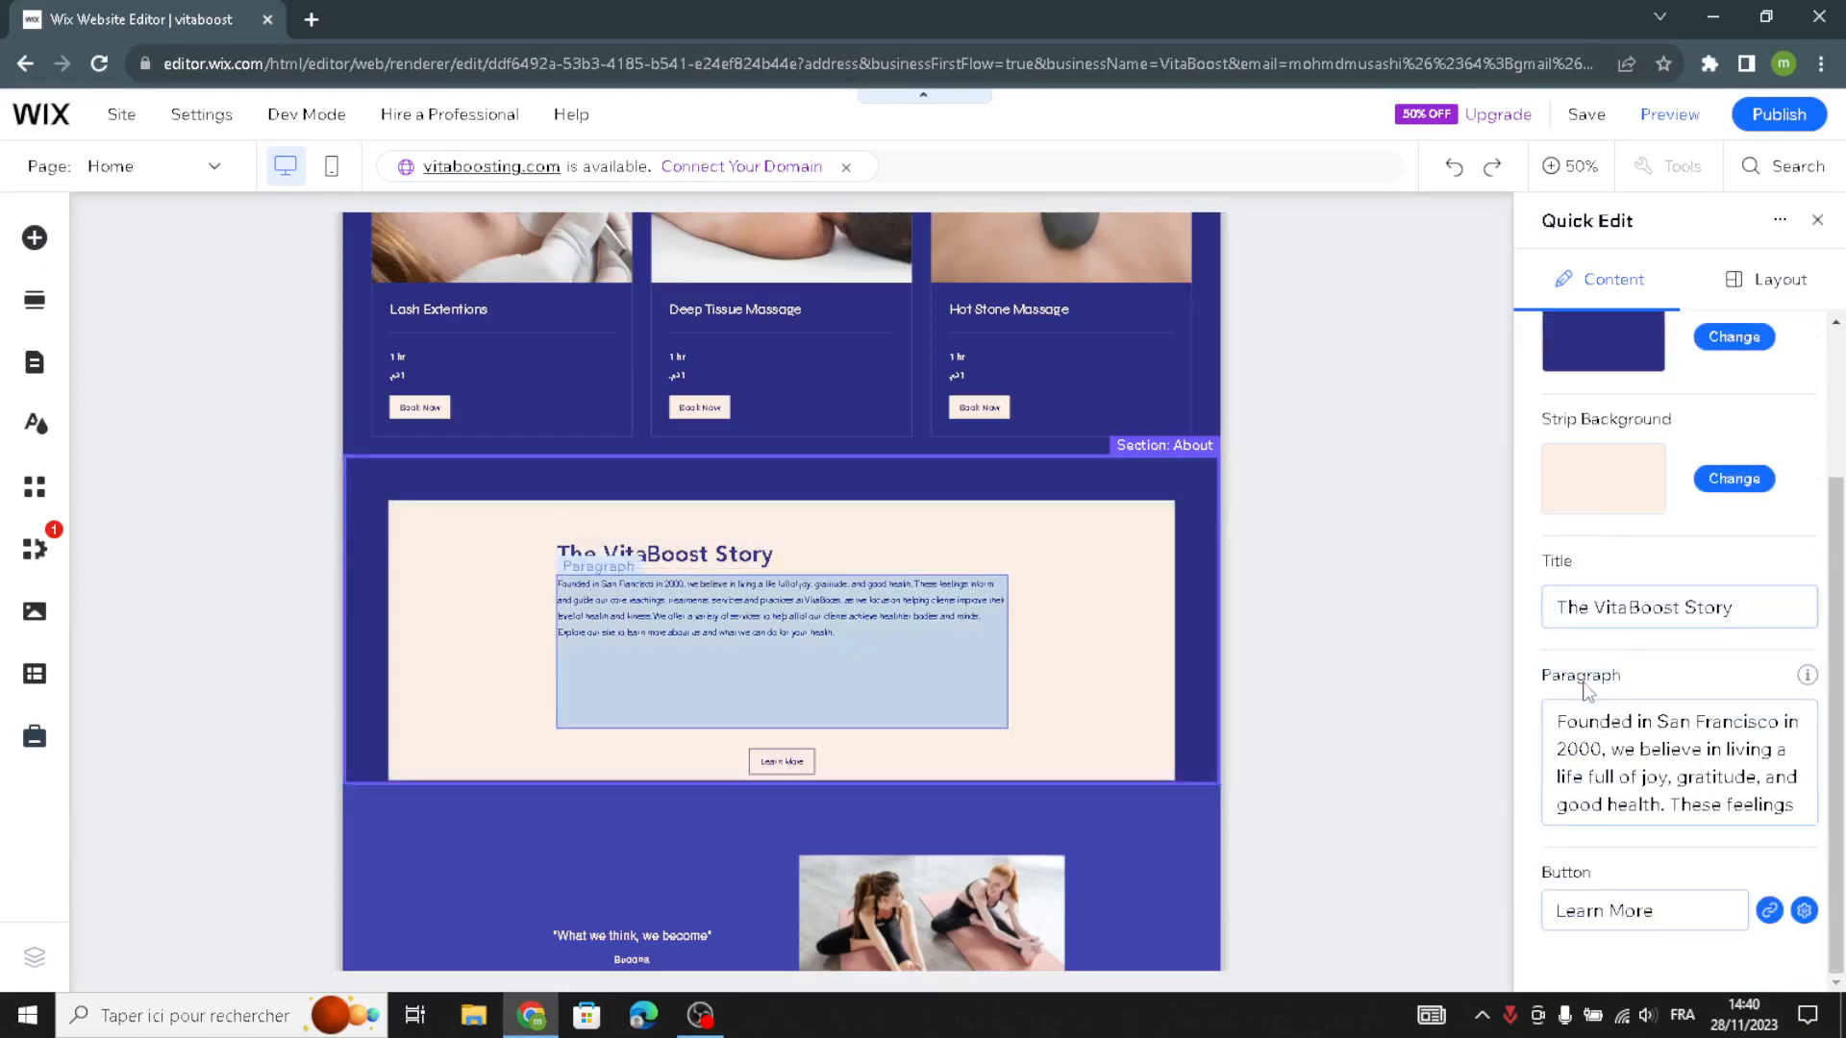
left_click(1360, 431)
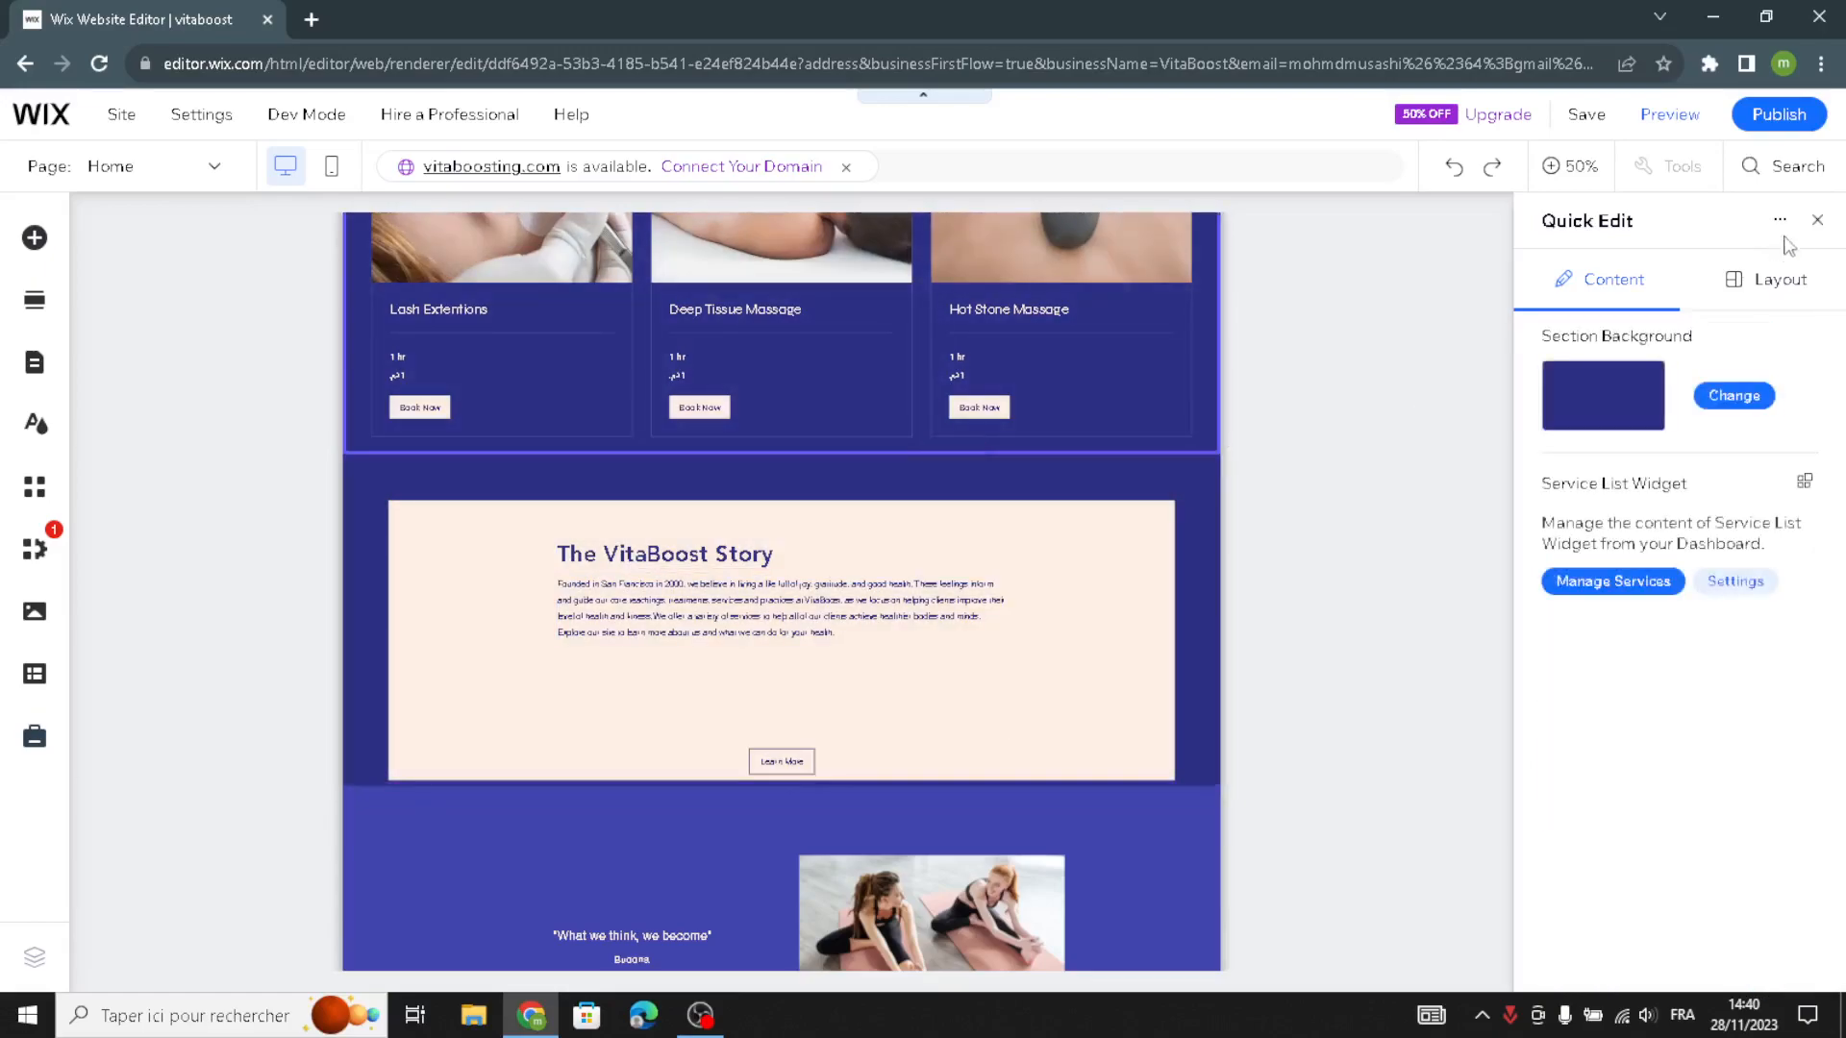
left_click(1079, 505)
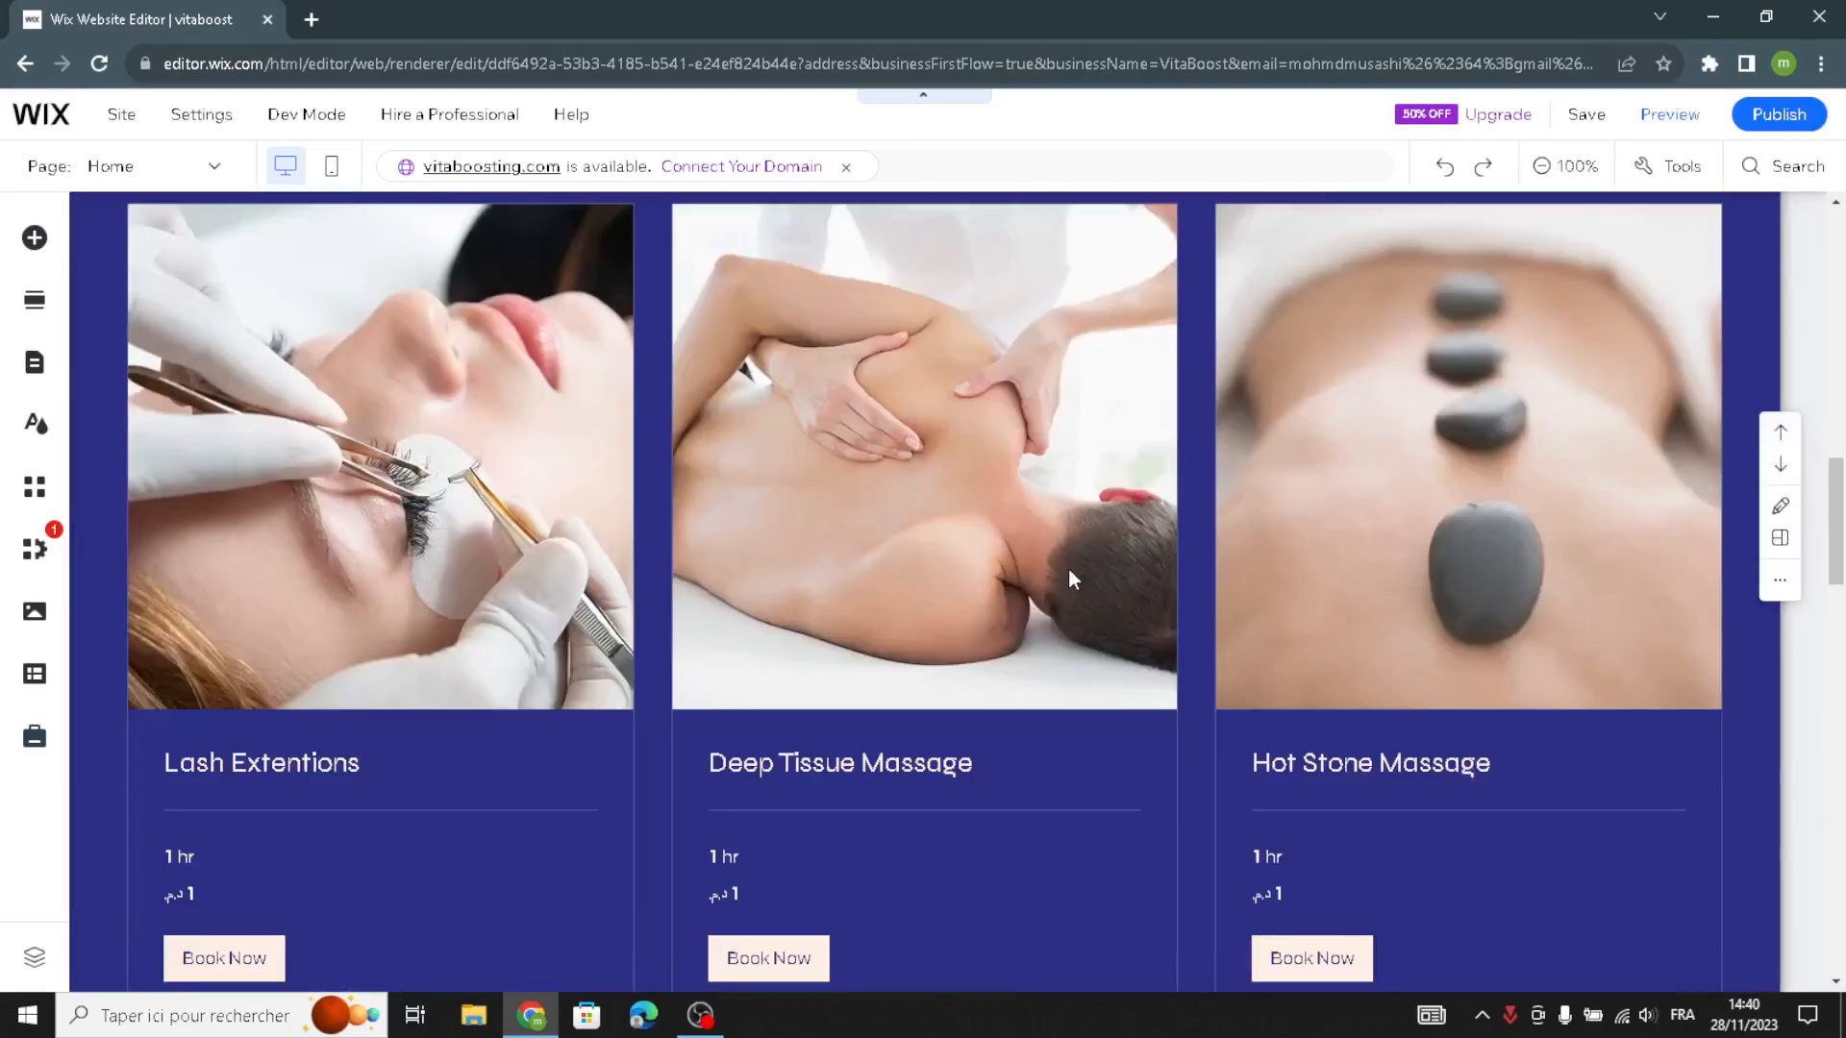
- Examine the Quote section's quick edit options for its backgrounds, paragraph, title and image
scroll(1069, 568, "down", 5)
scroll(1069, 575, "down", 5)
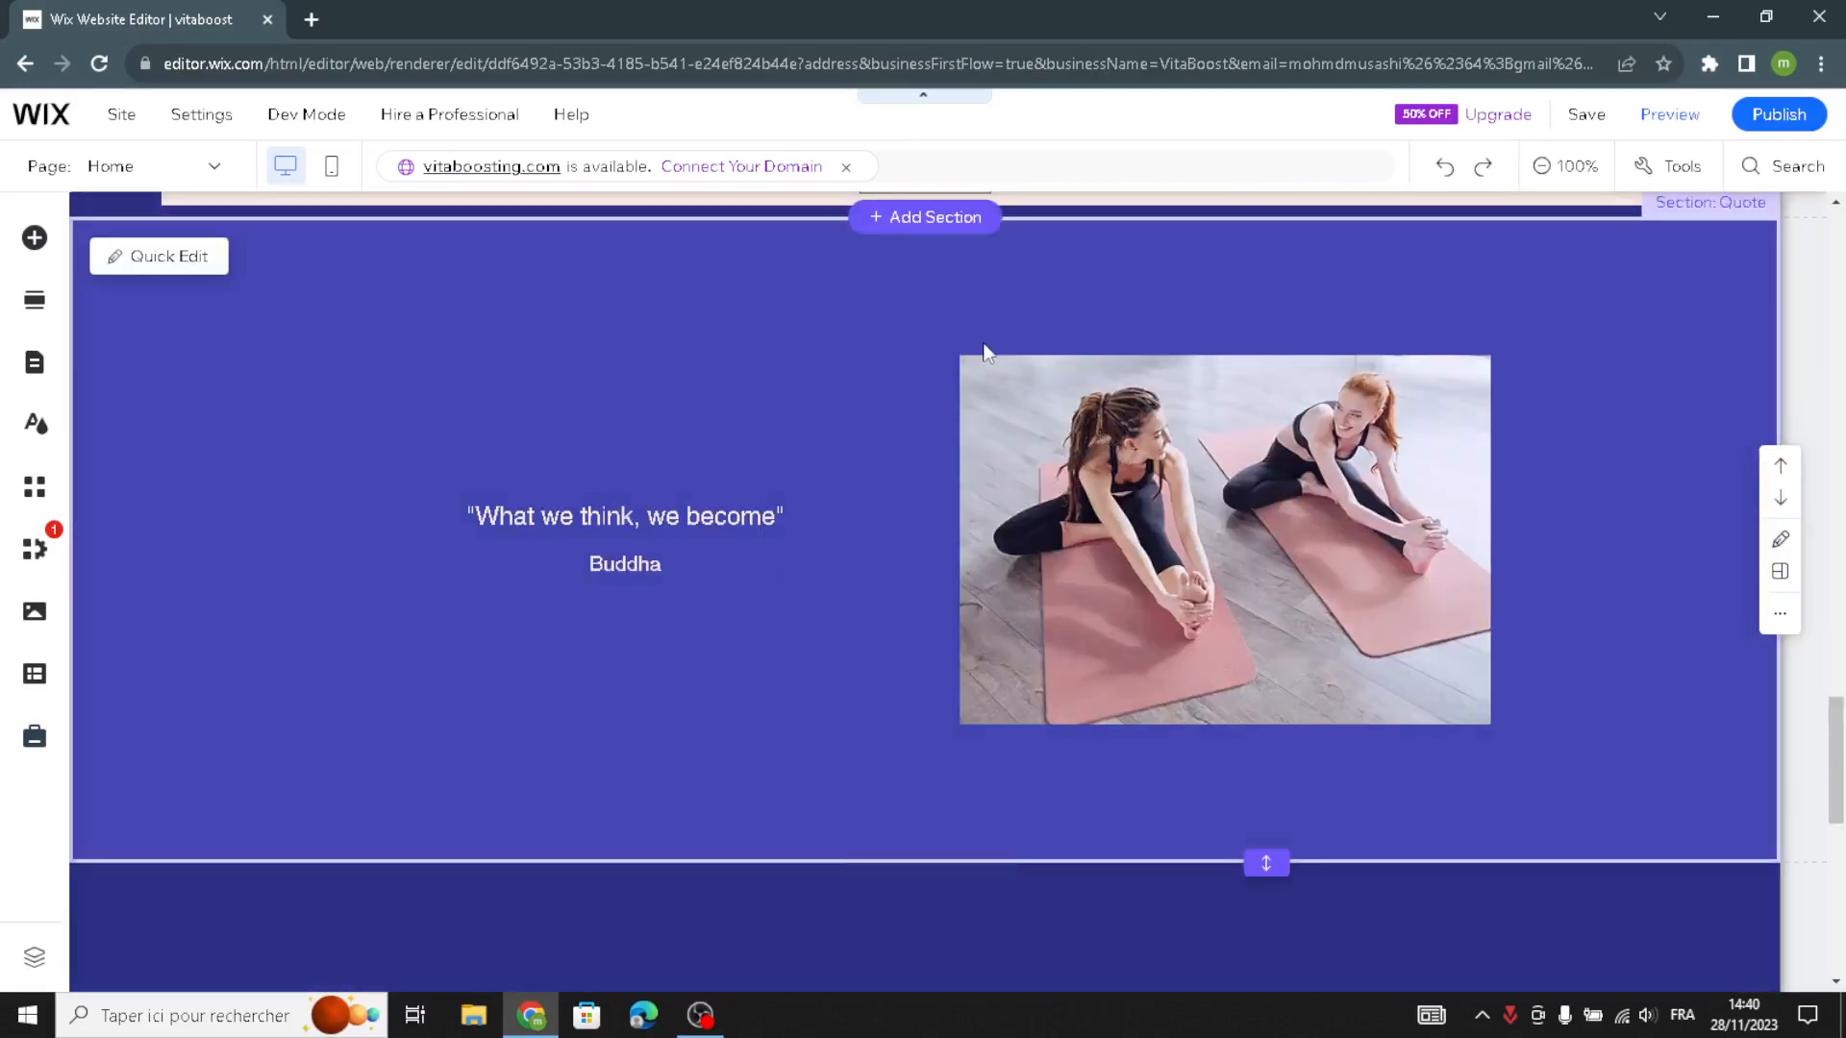
left_click(189, 270)
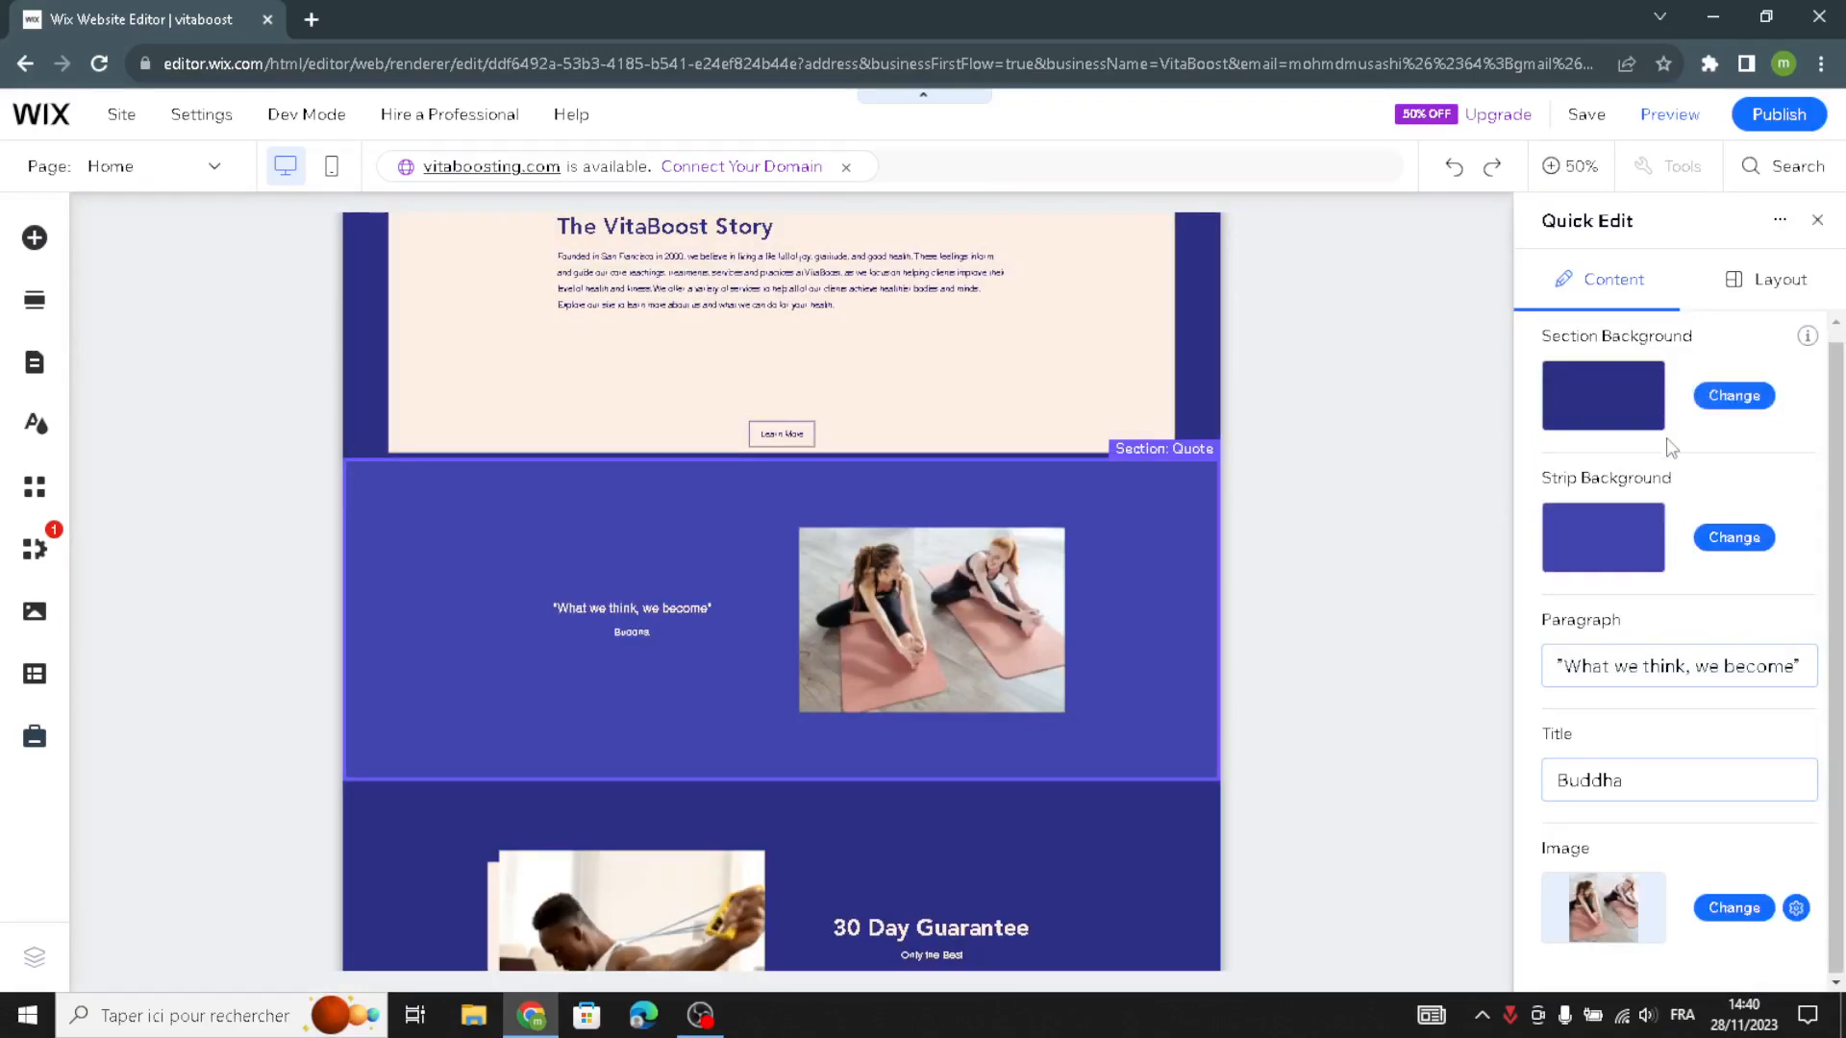
scroll(1672, 538, "down", 1)
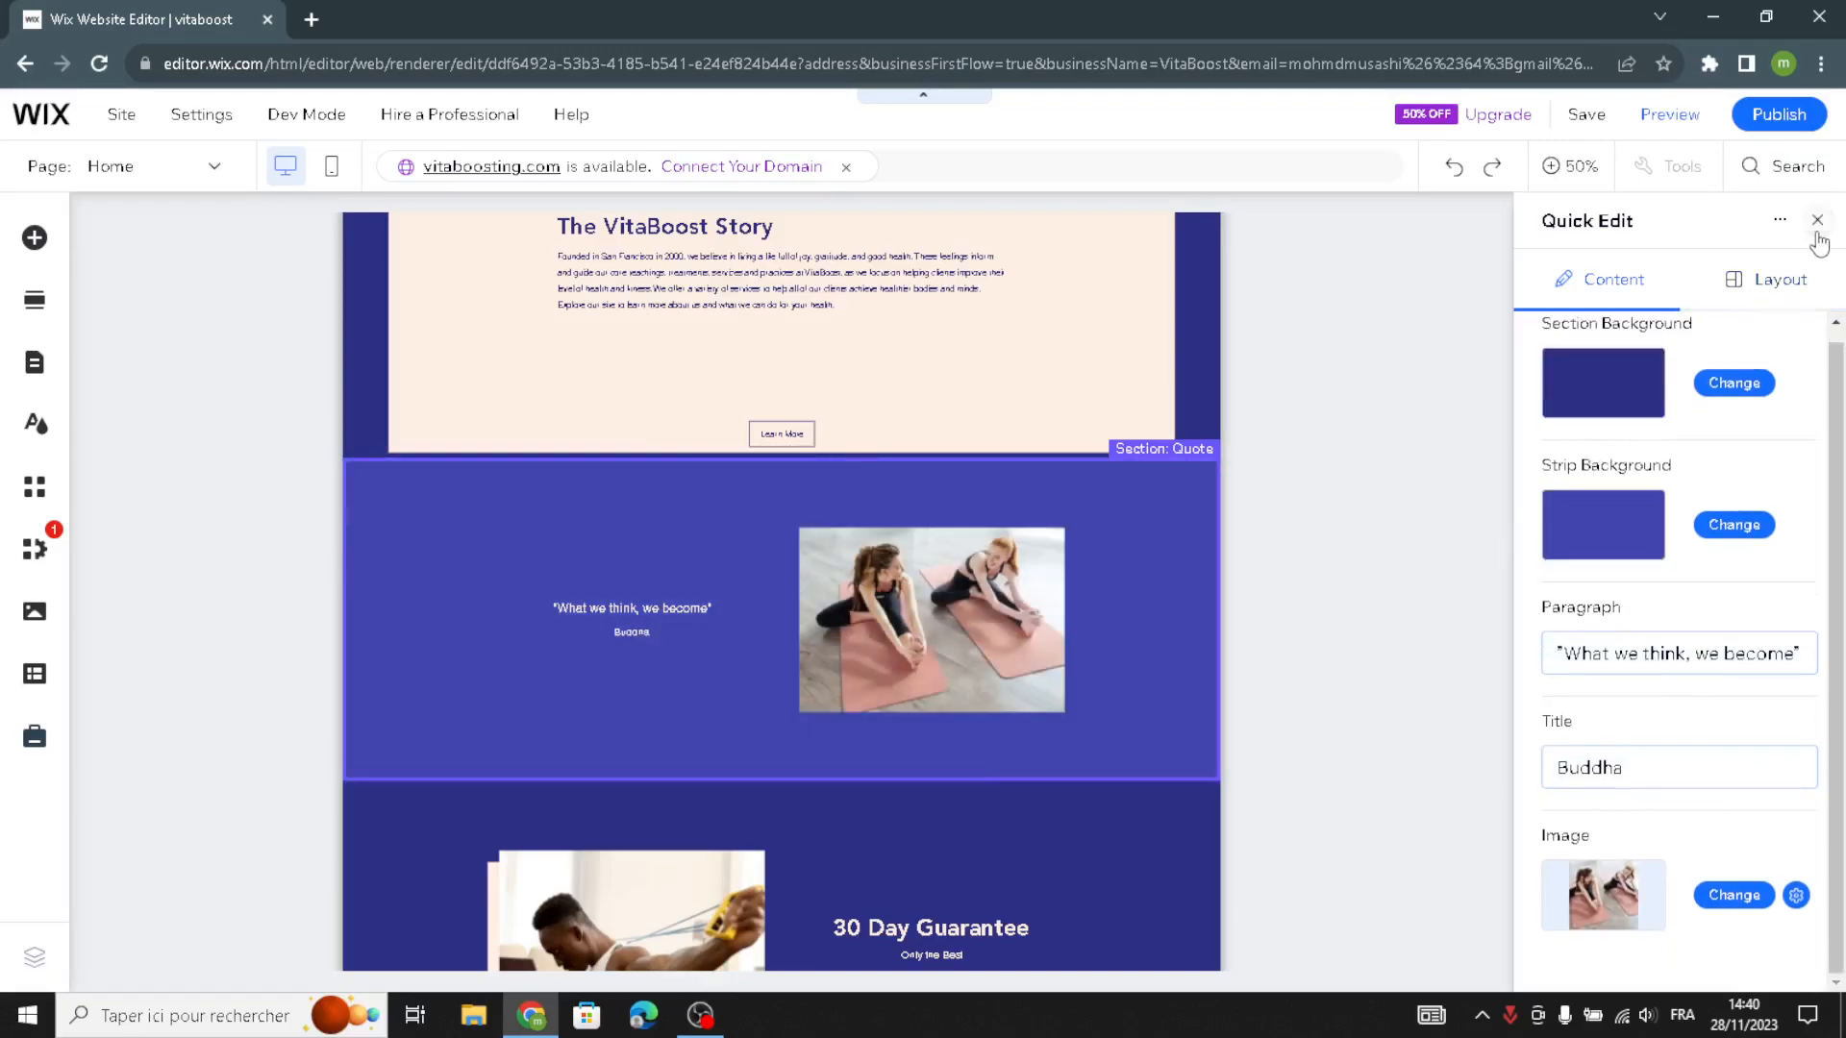
left_click(1224, 627)
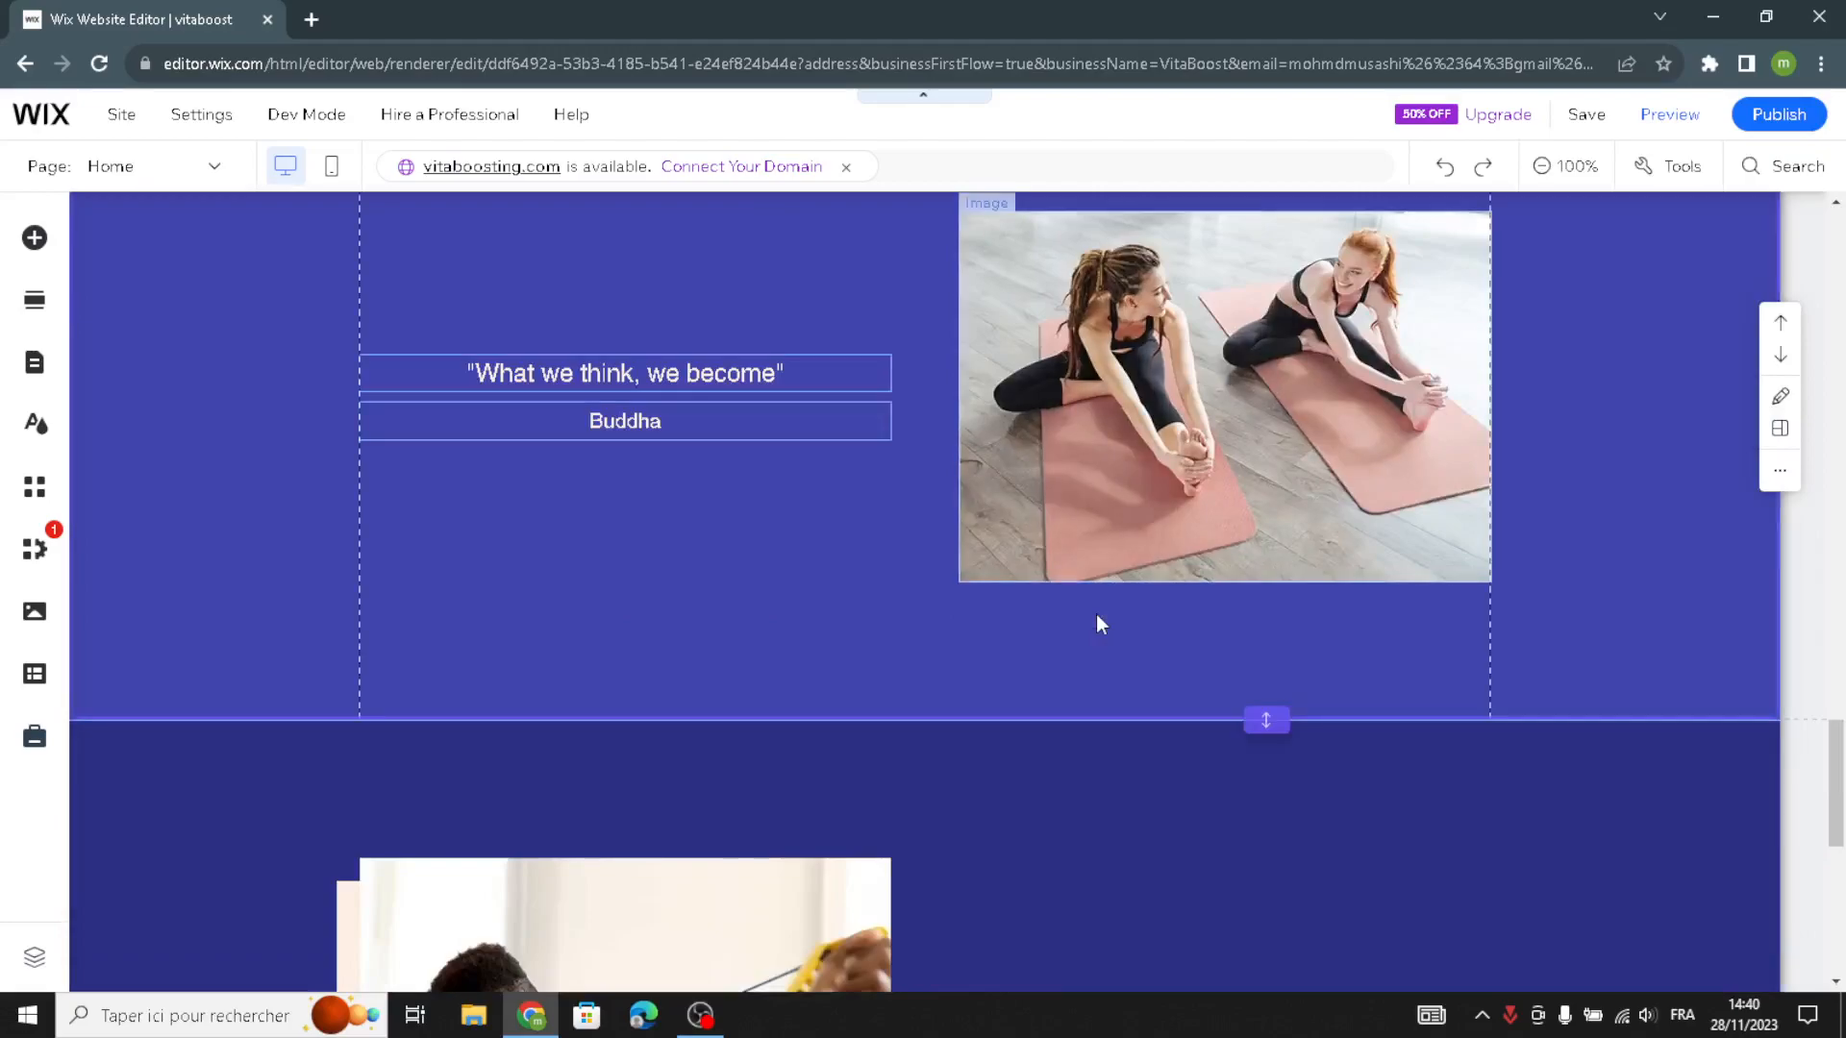
- Examine the section categories and Welcome designs offered for insertion below the 30 Day Guarantee section, and close them without adding one
scroll(1101, 623, "down", 5)
scroll(1012, 558, "down", 1)
scroll(1027, 557, "up", 1)
scroll(1020, 538, "down", 1)
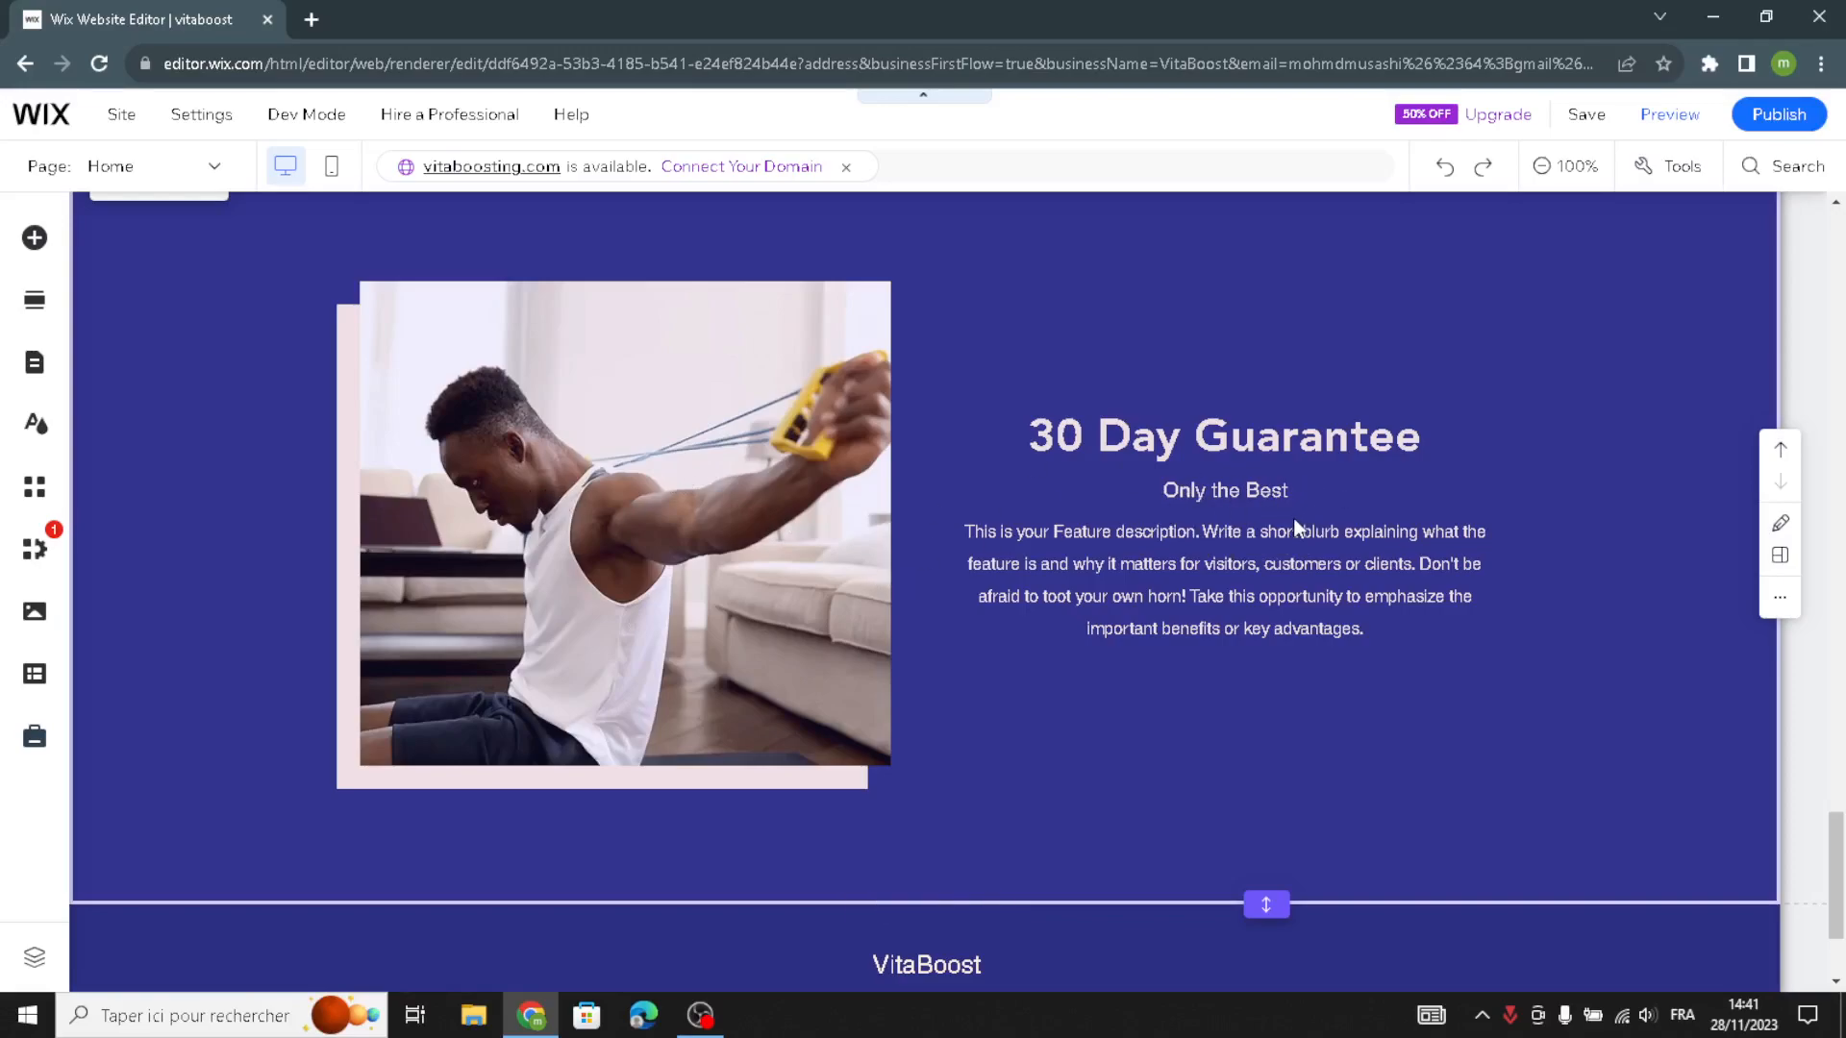
scroll(1294, 517, "down", 1)
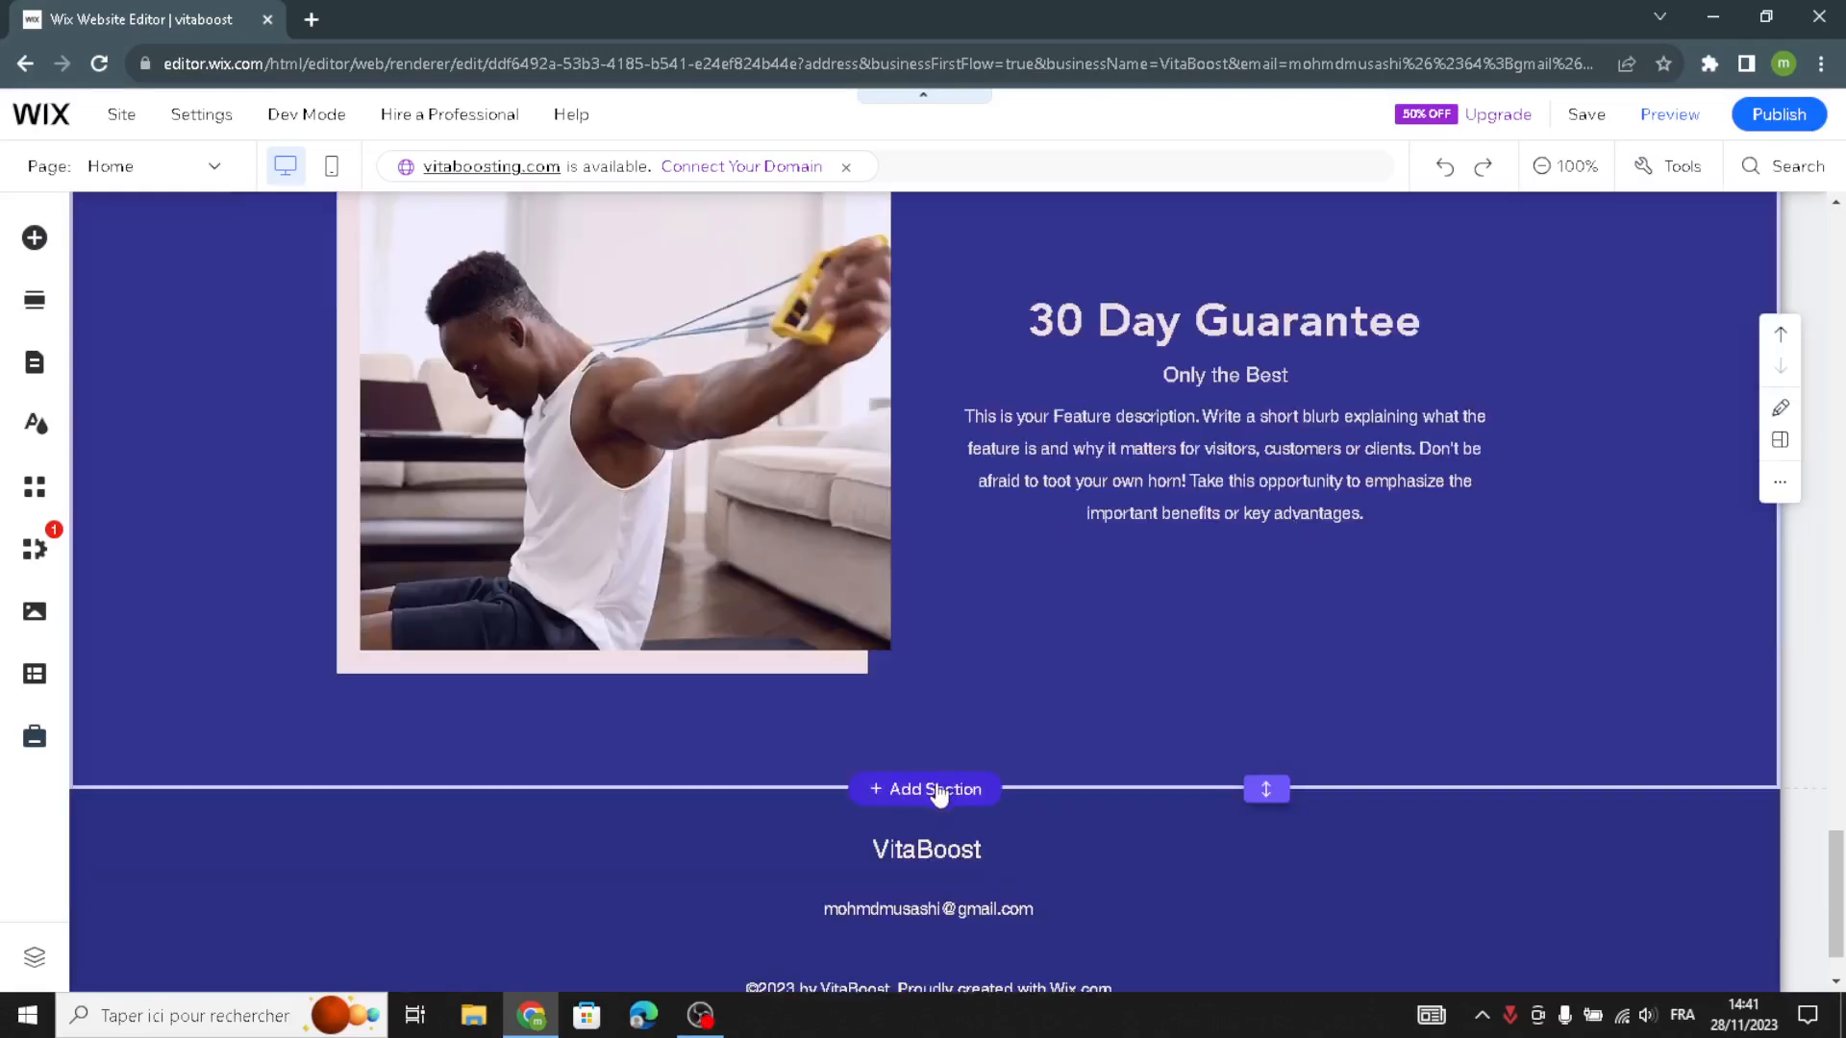
left_click(926, 789)
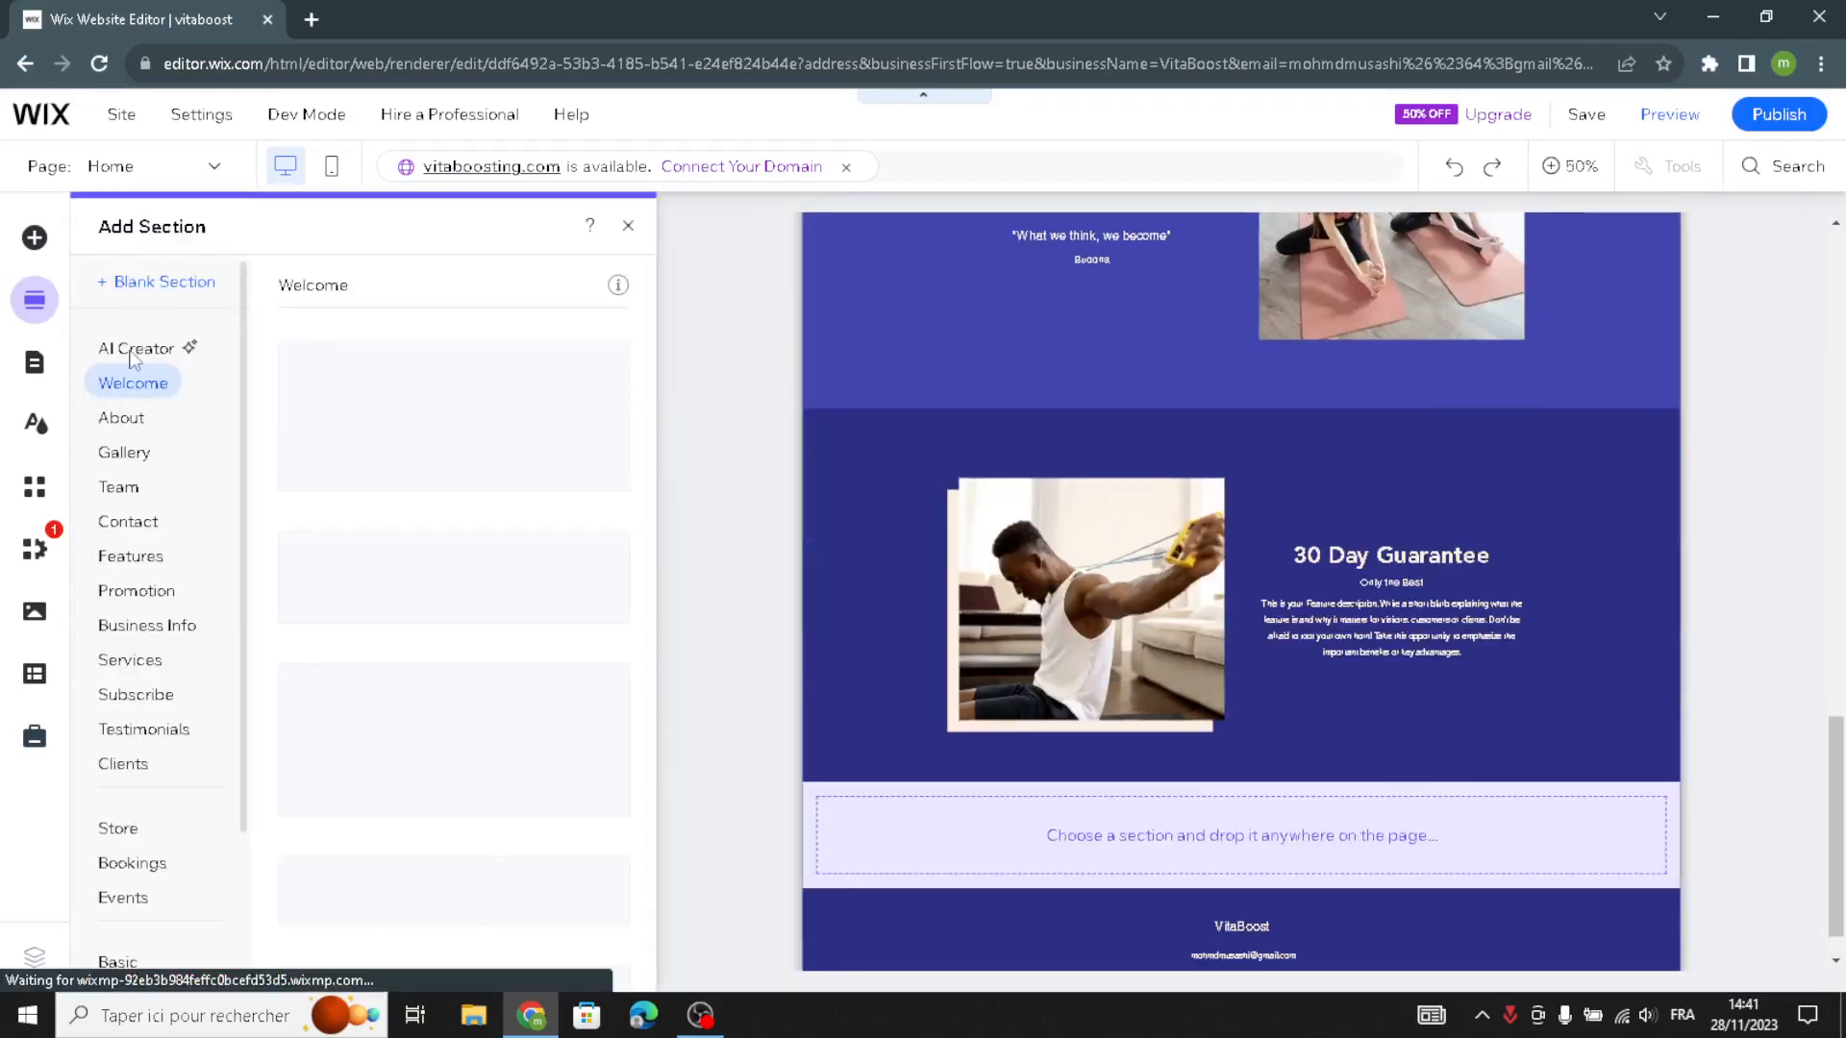
scroll(154, 462, "down", 2)
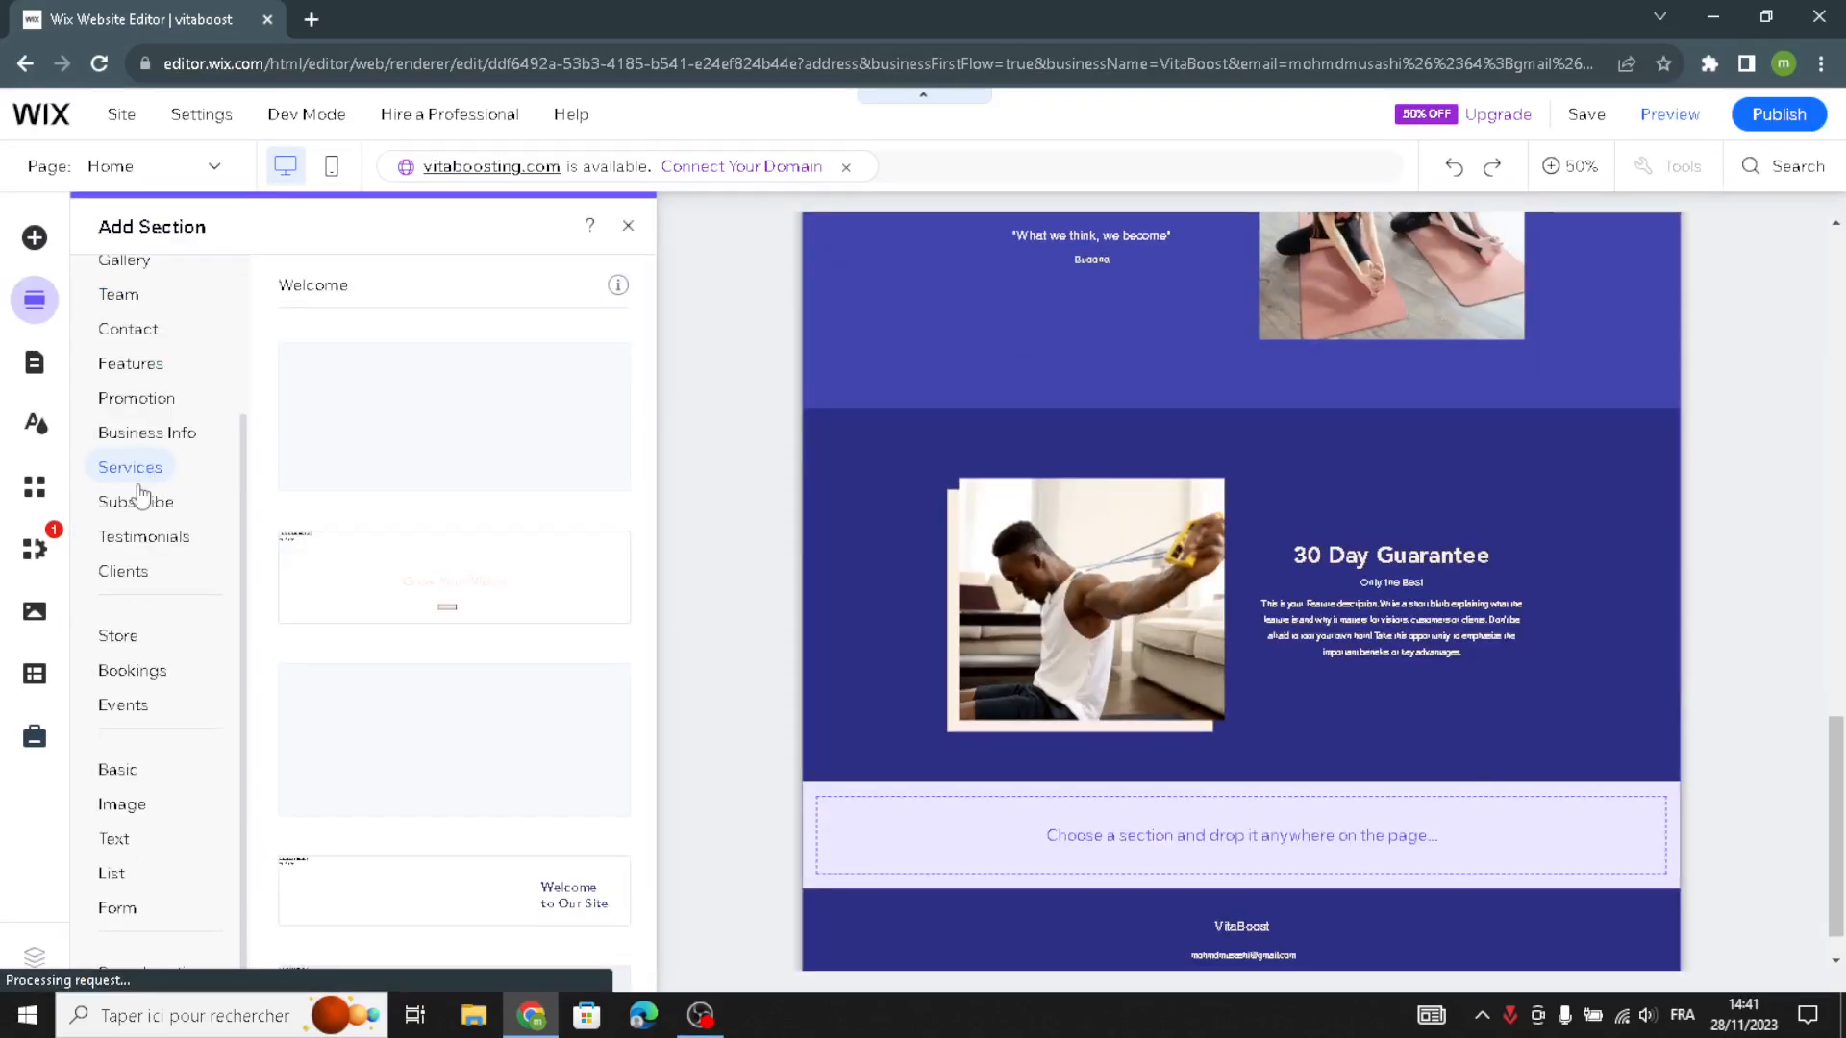
scroll(141, 491, "up", 2)
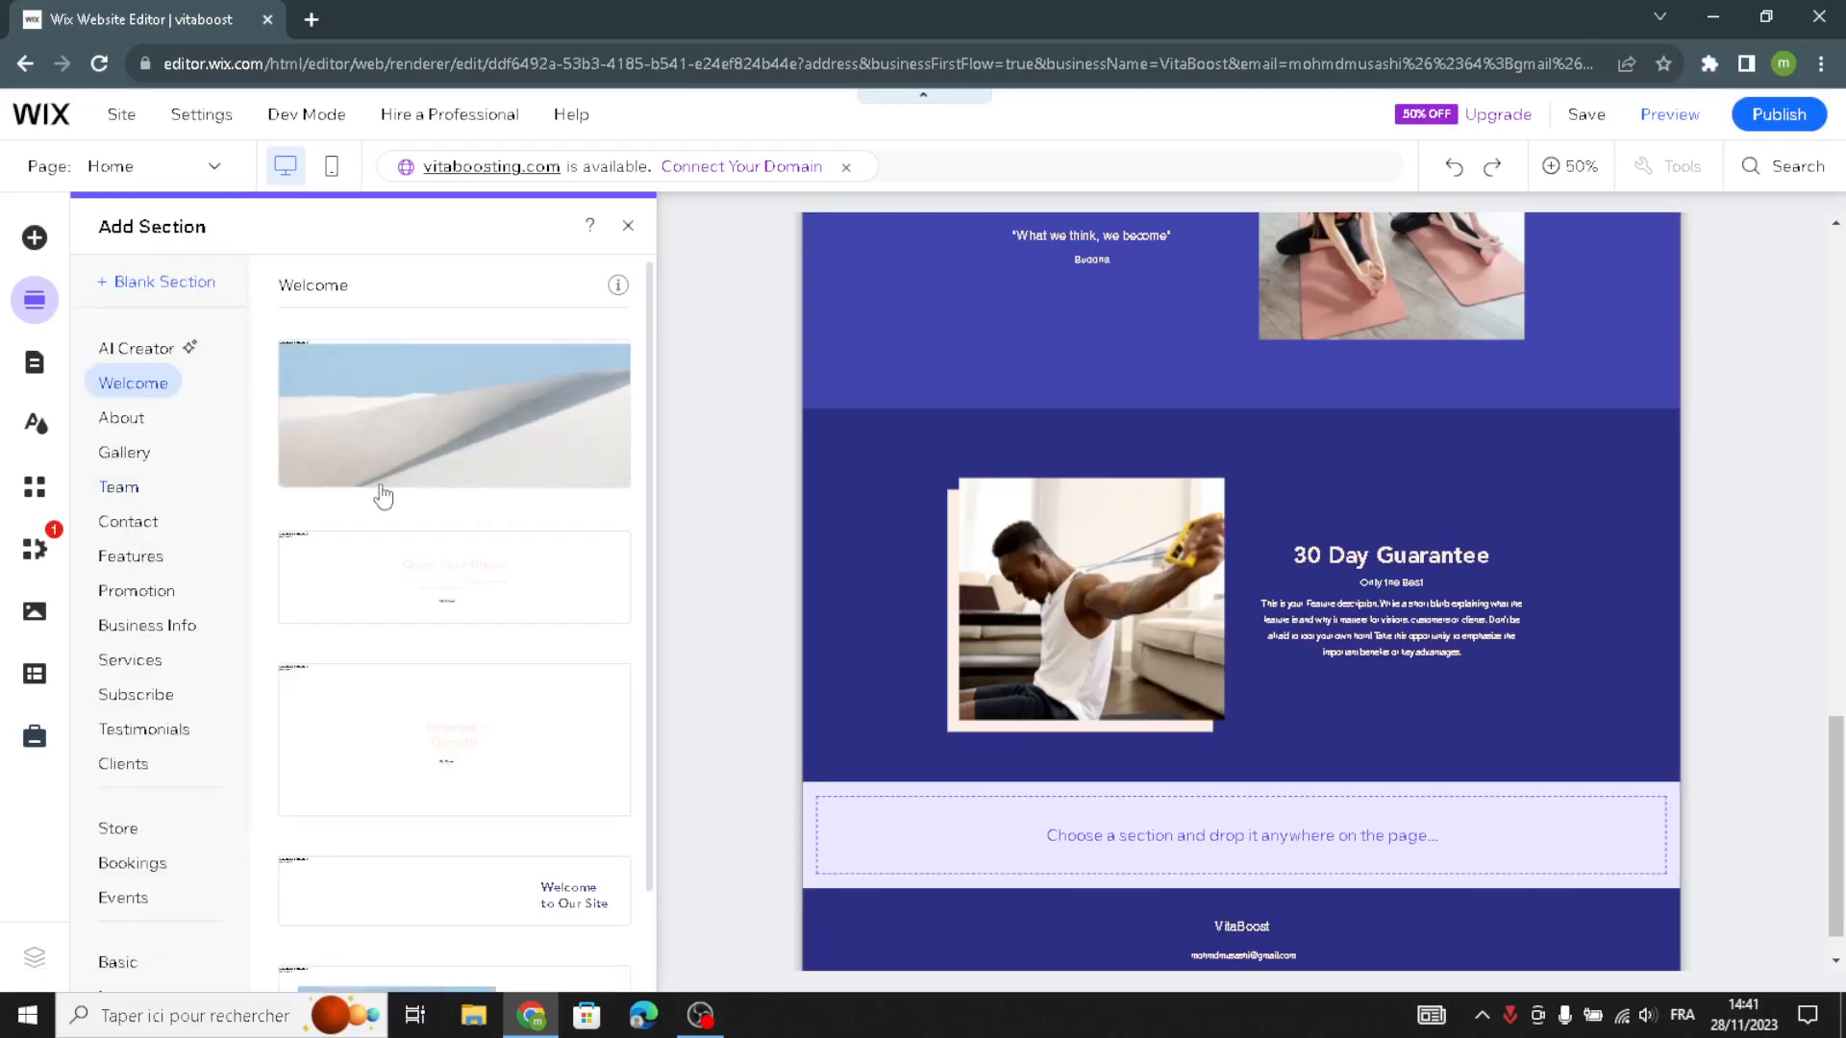
scroll(432, 594, "down", 1)
scroll(433, 593, "up", 1)
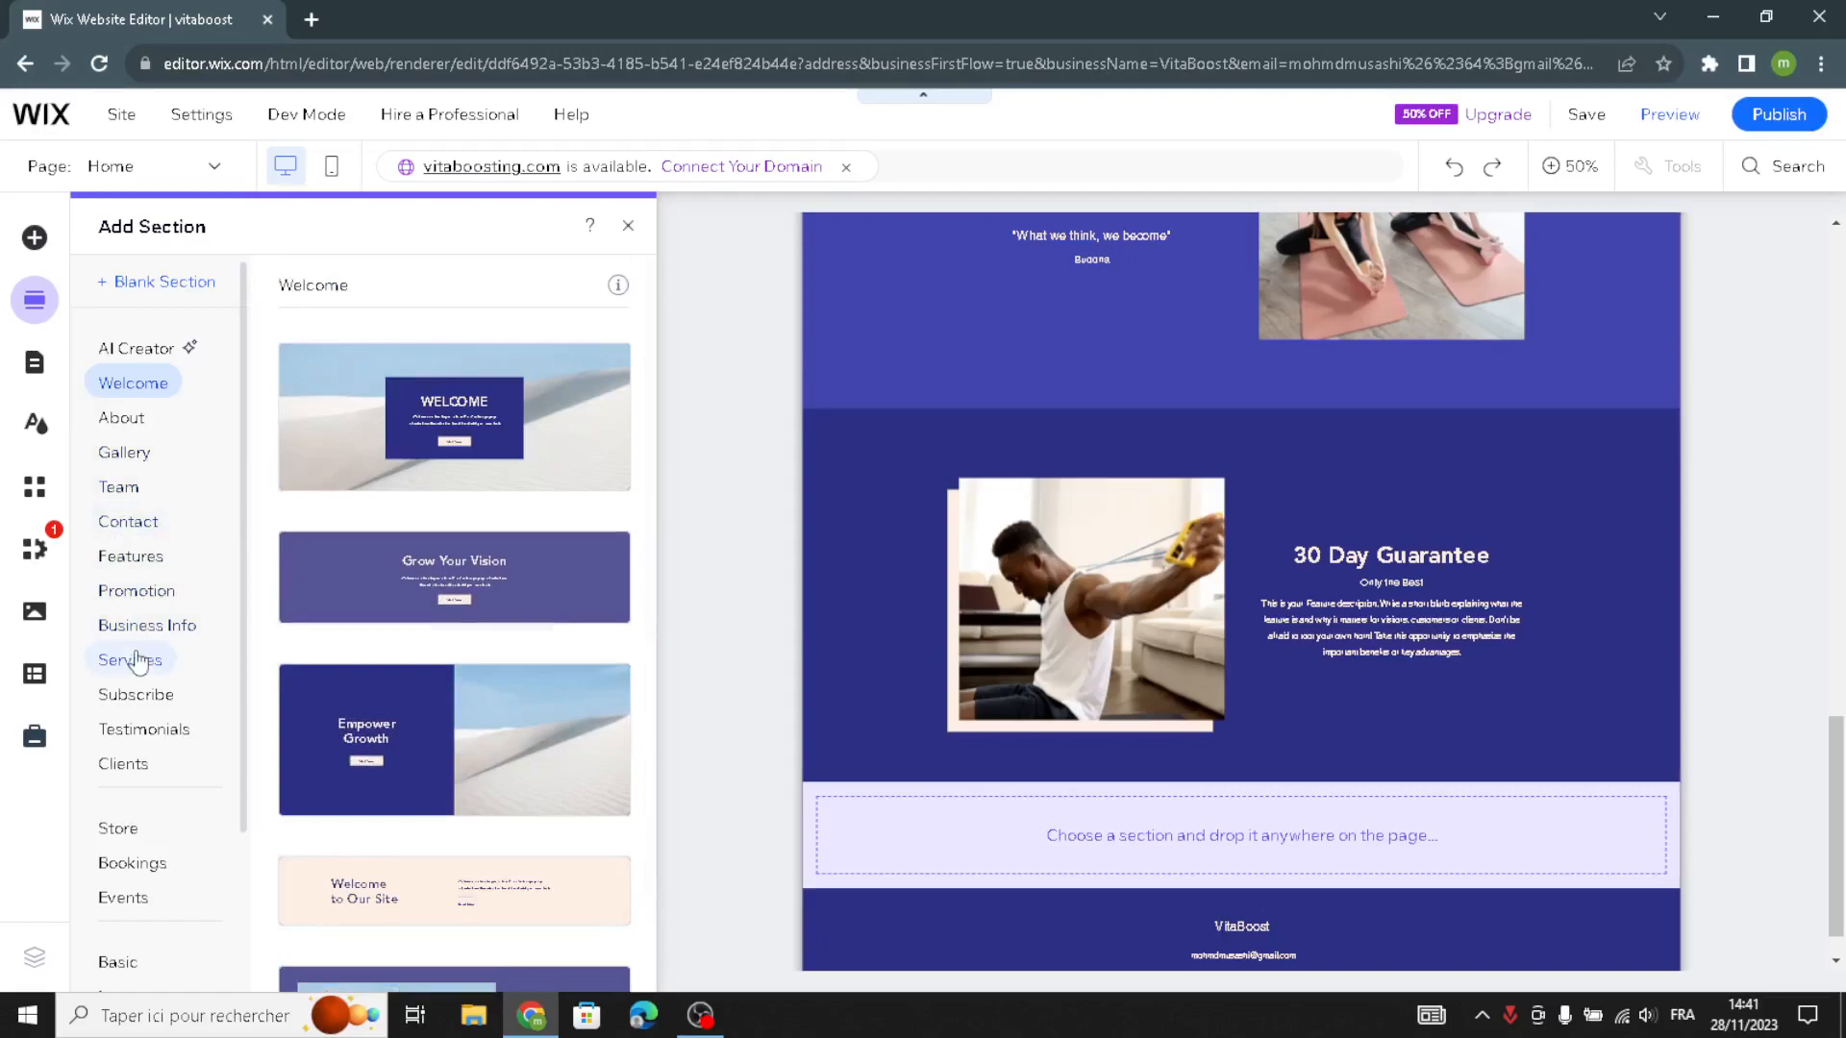
left_click(628, 225)
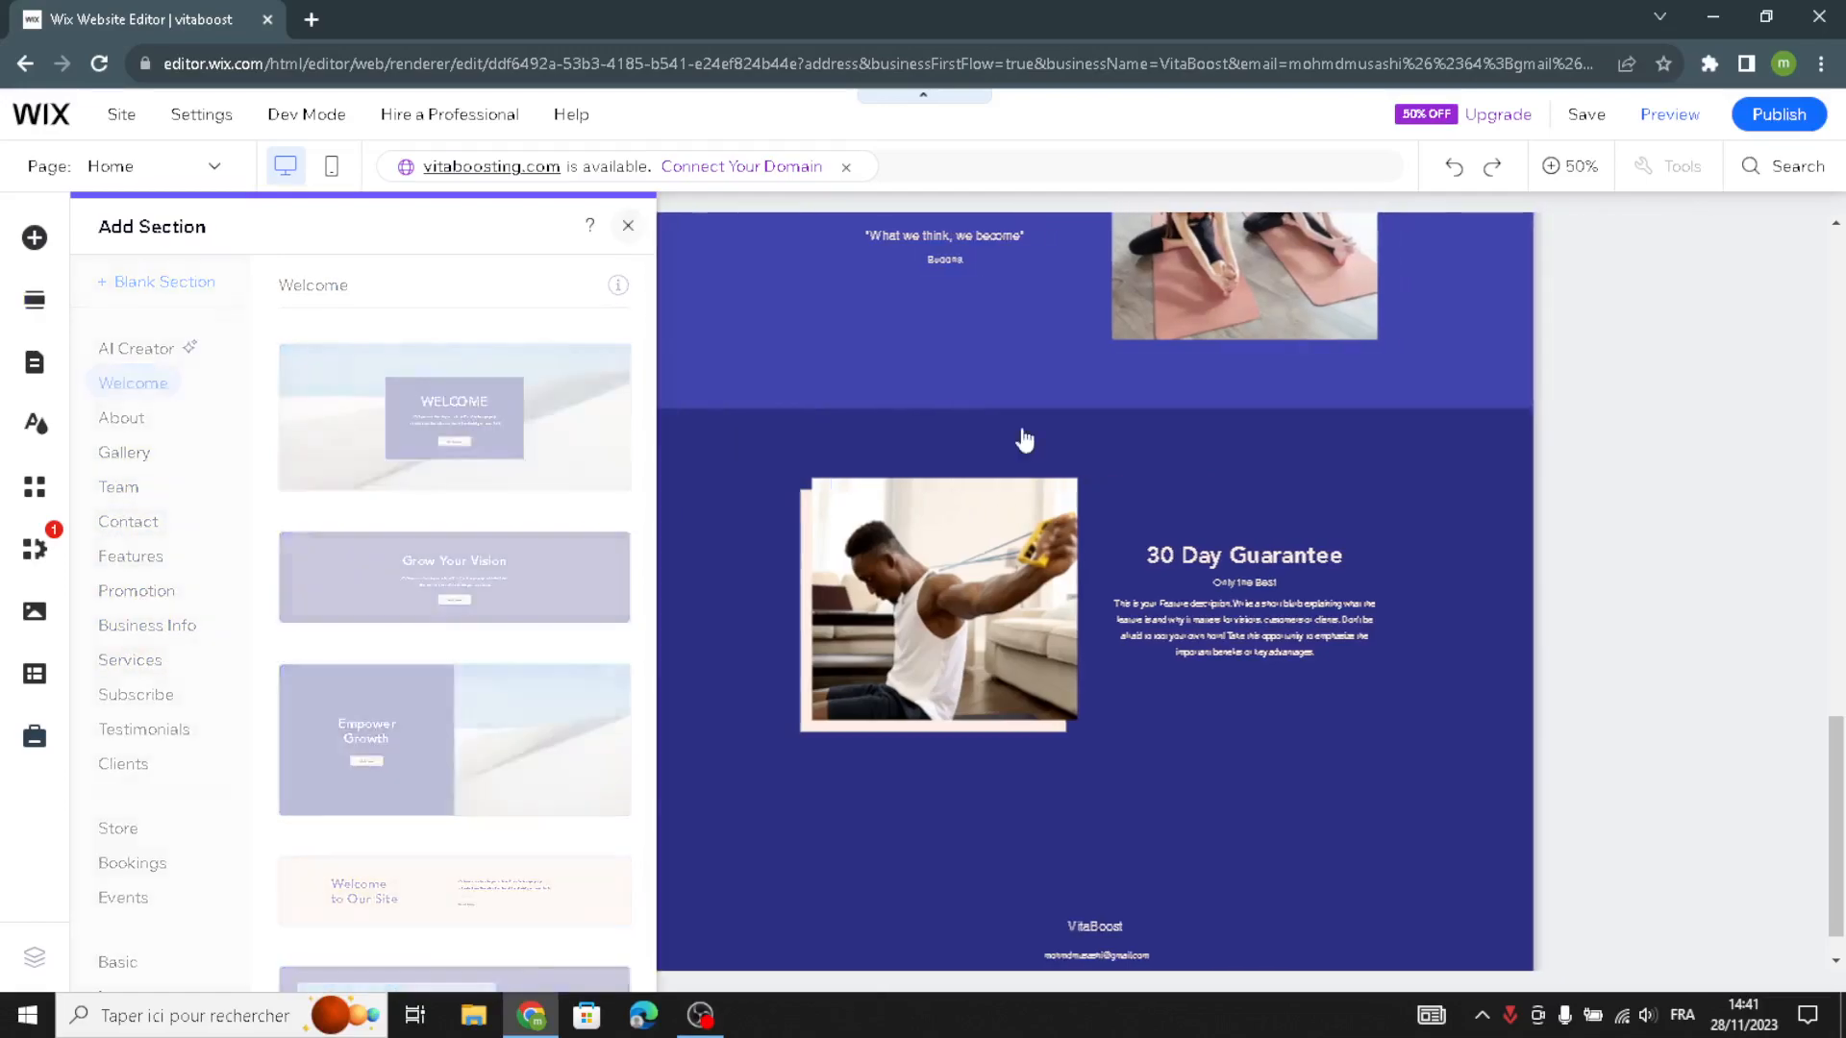
- Examine the quick edit options for the footer paragraphs and the Welcome section's backgrounds, title and paragraph, and close them
scroll(917, 666, "down", 15)
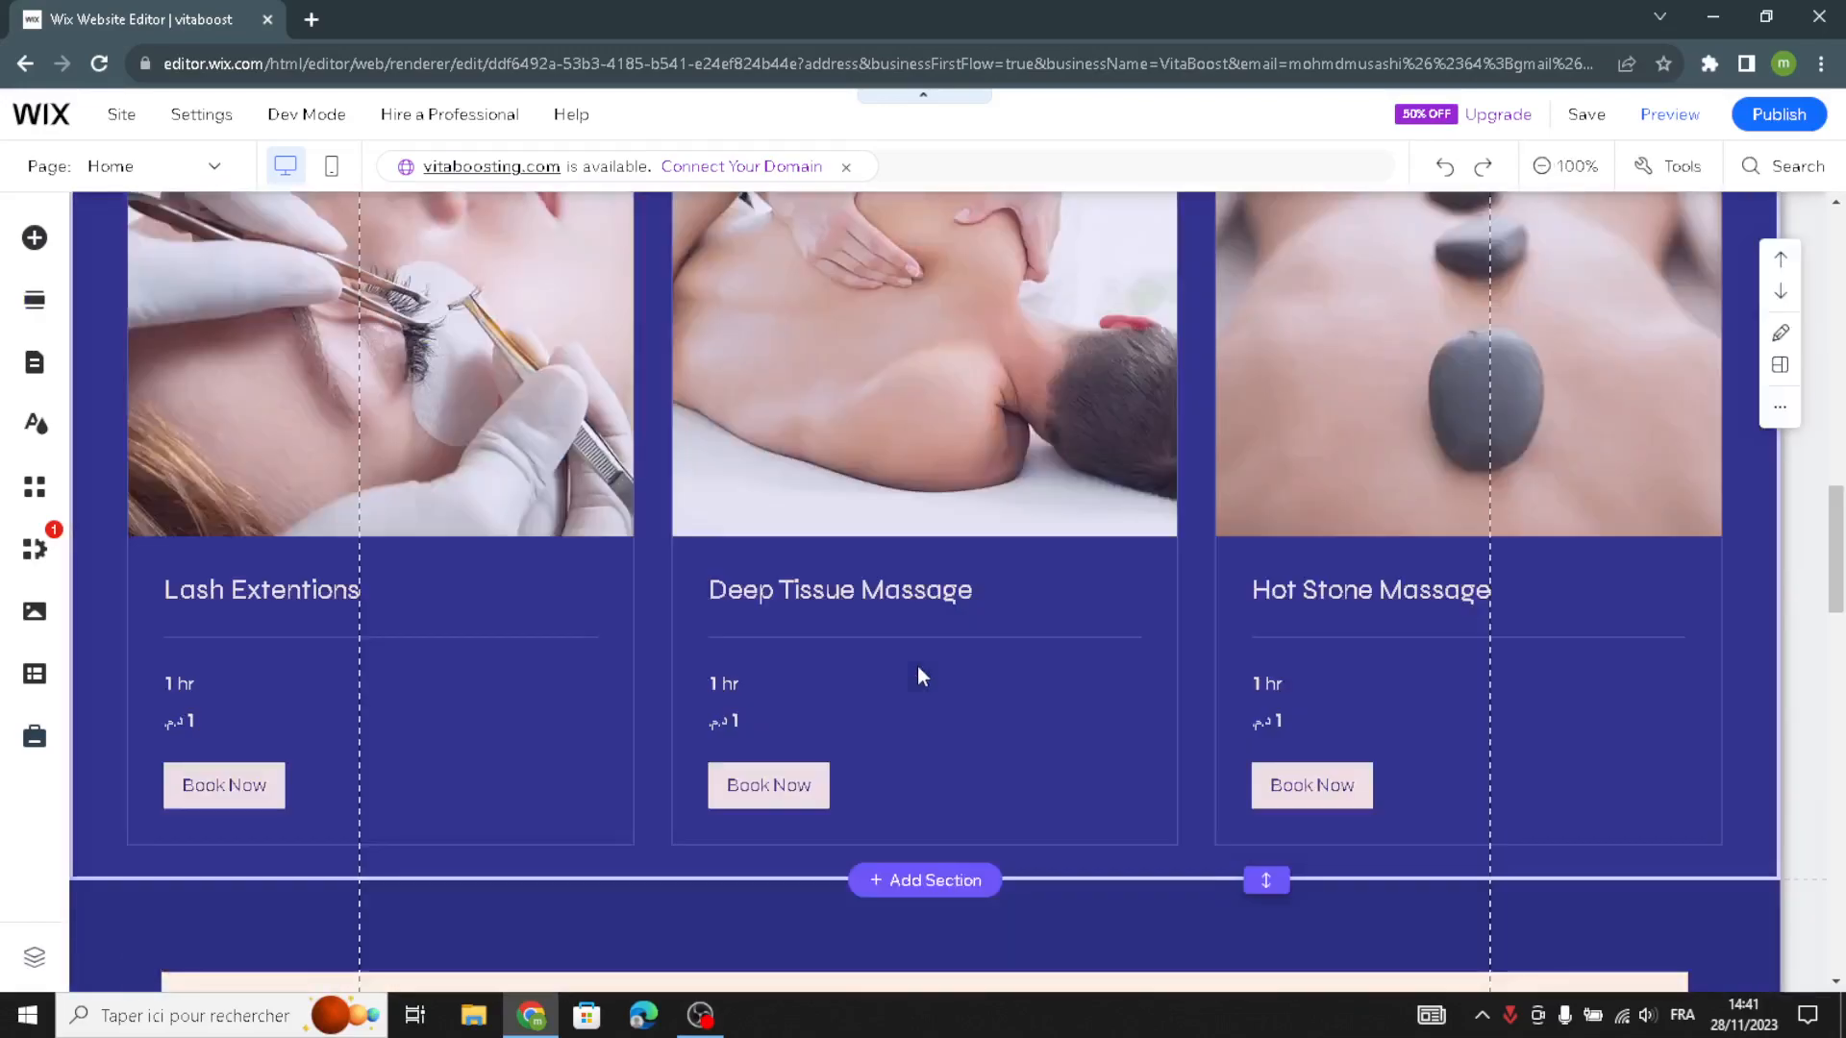
scroll(918, 667, "down", 10)
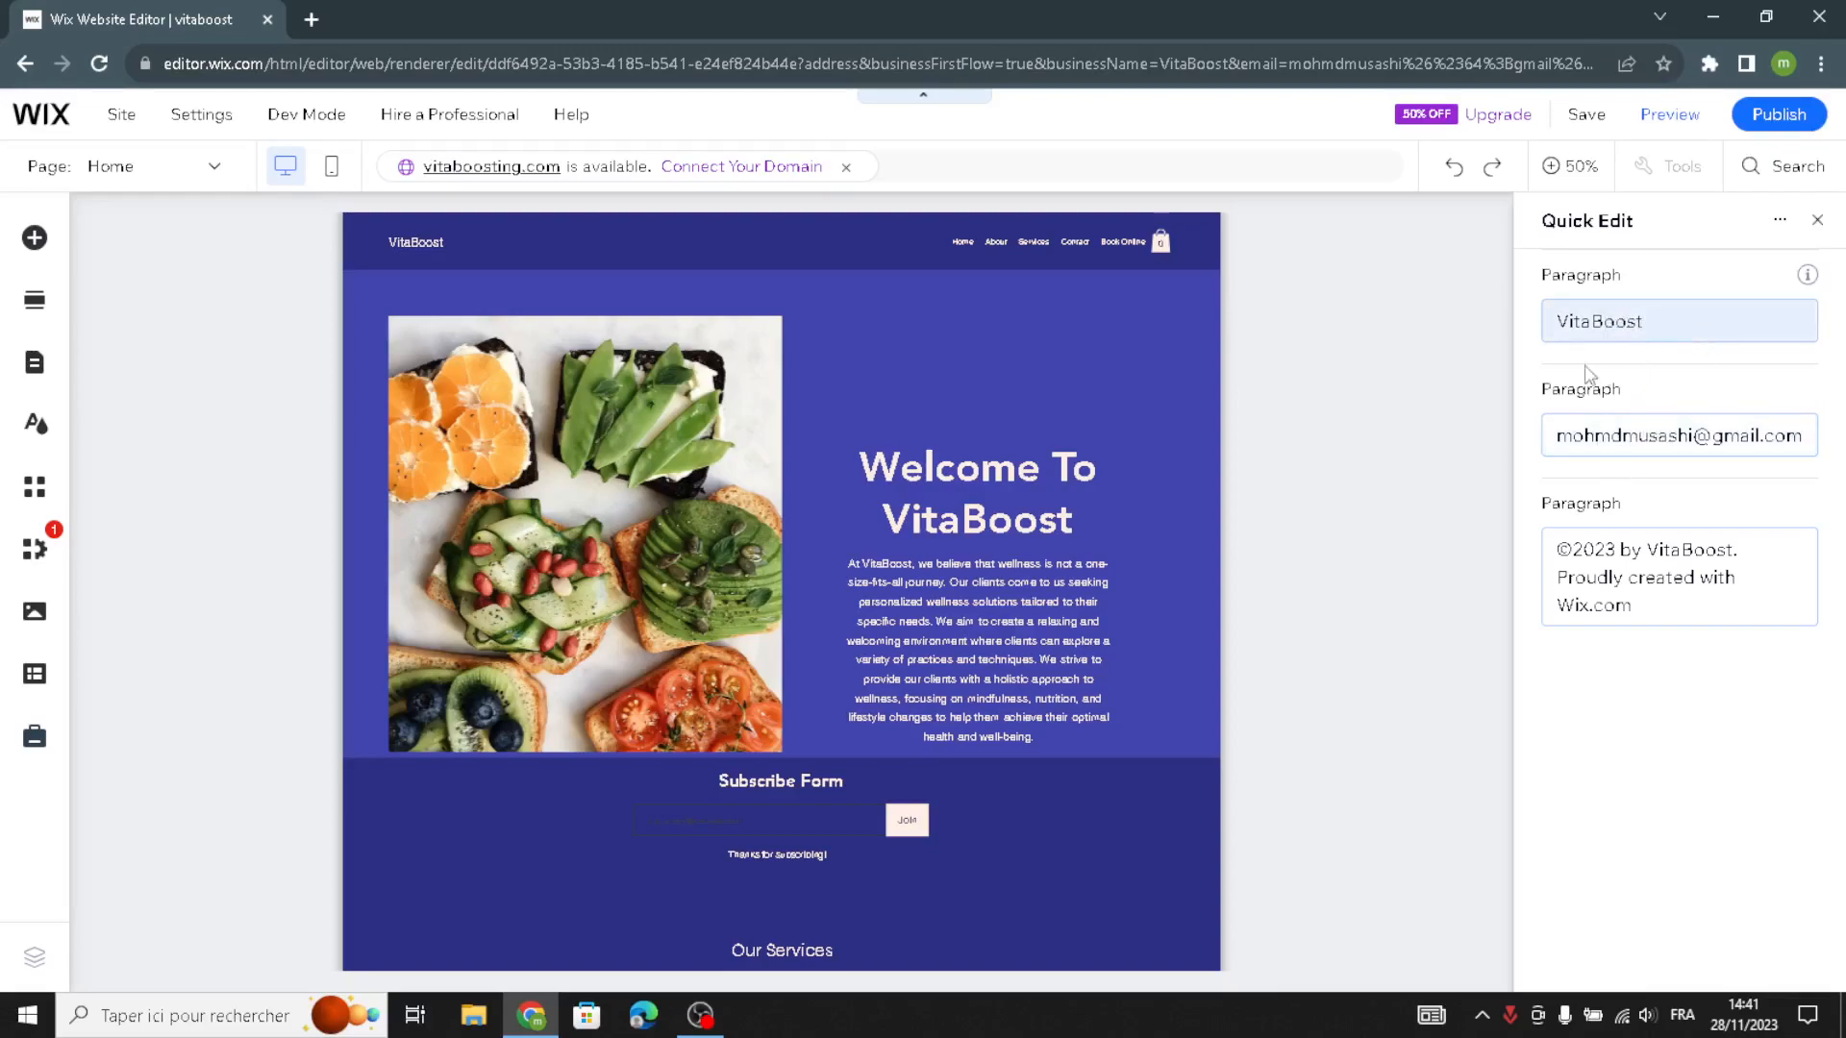
left_click(1395, 306)
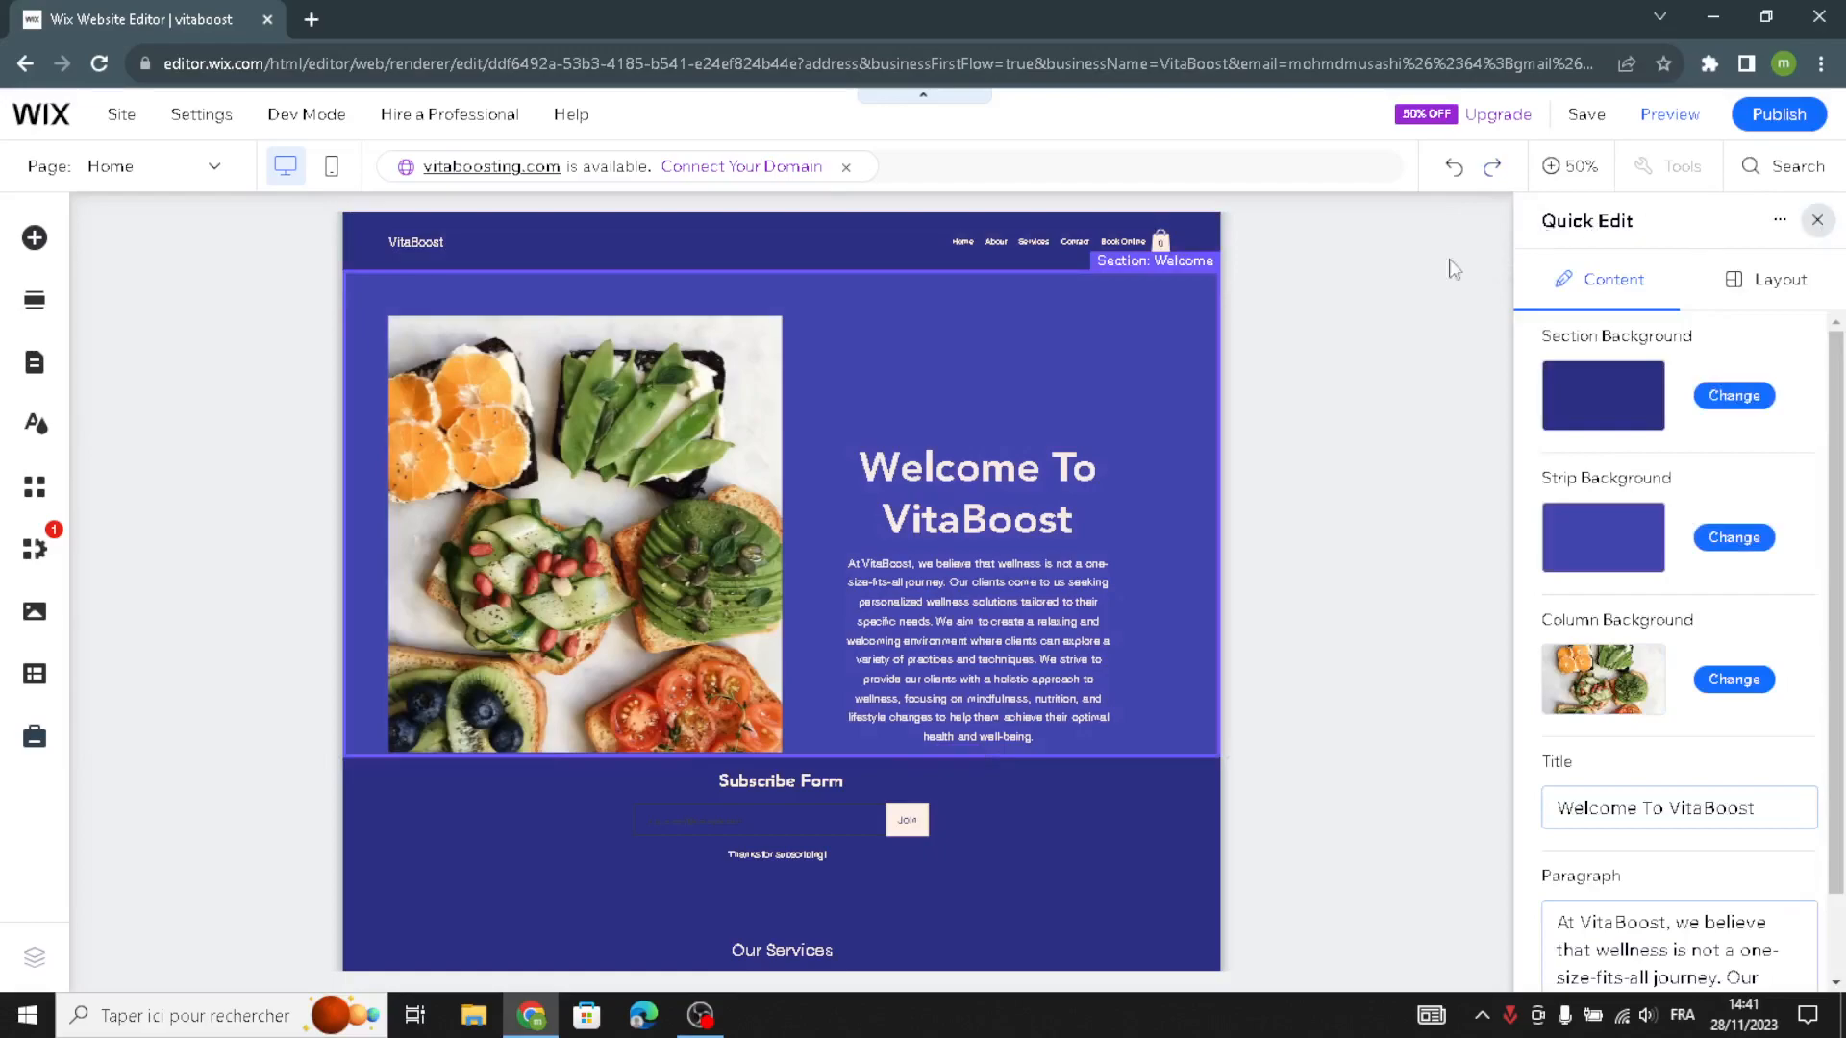
left_click(1502, 257)
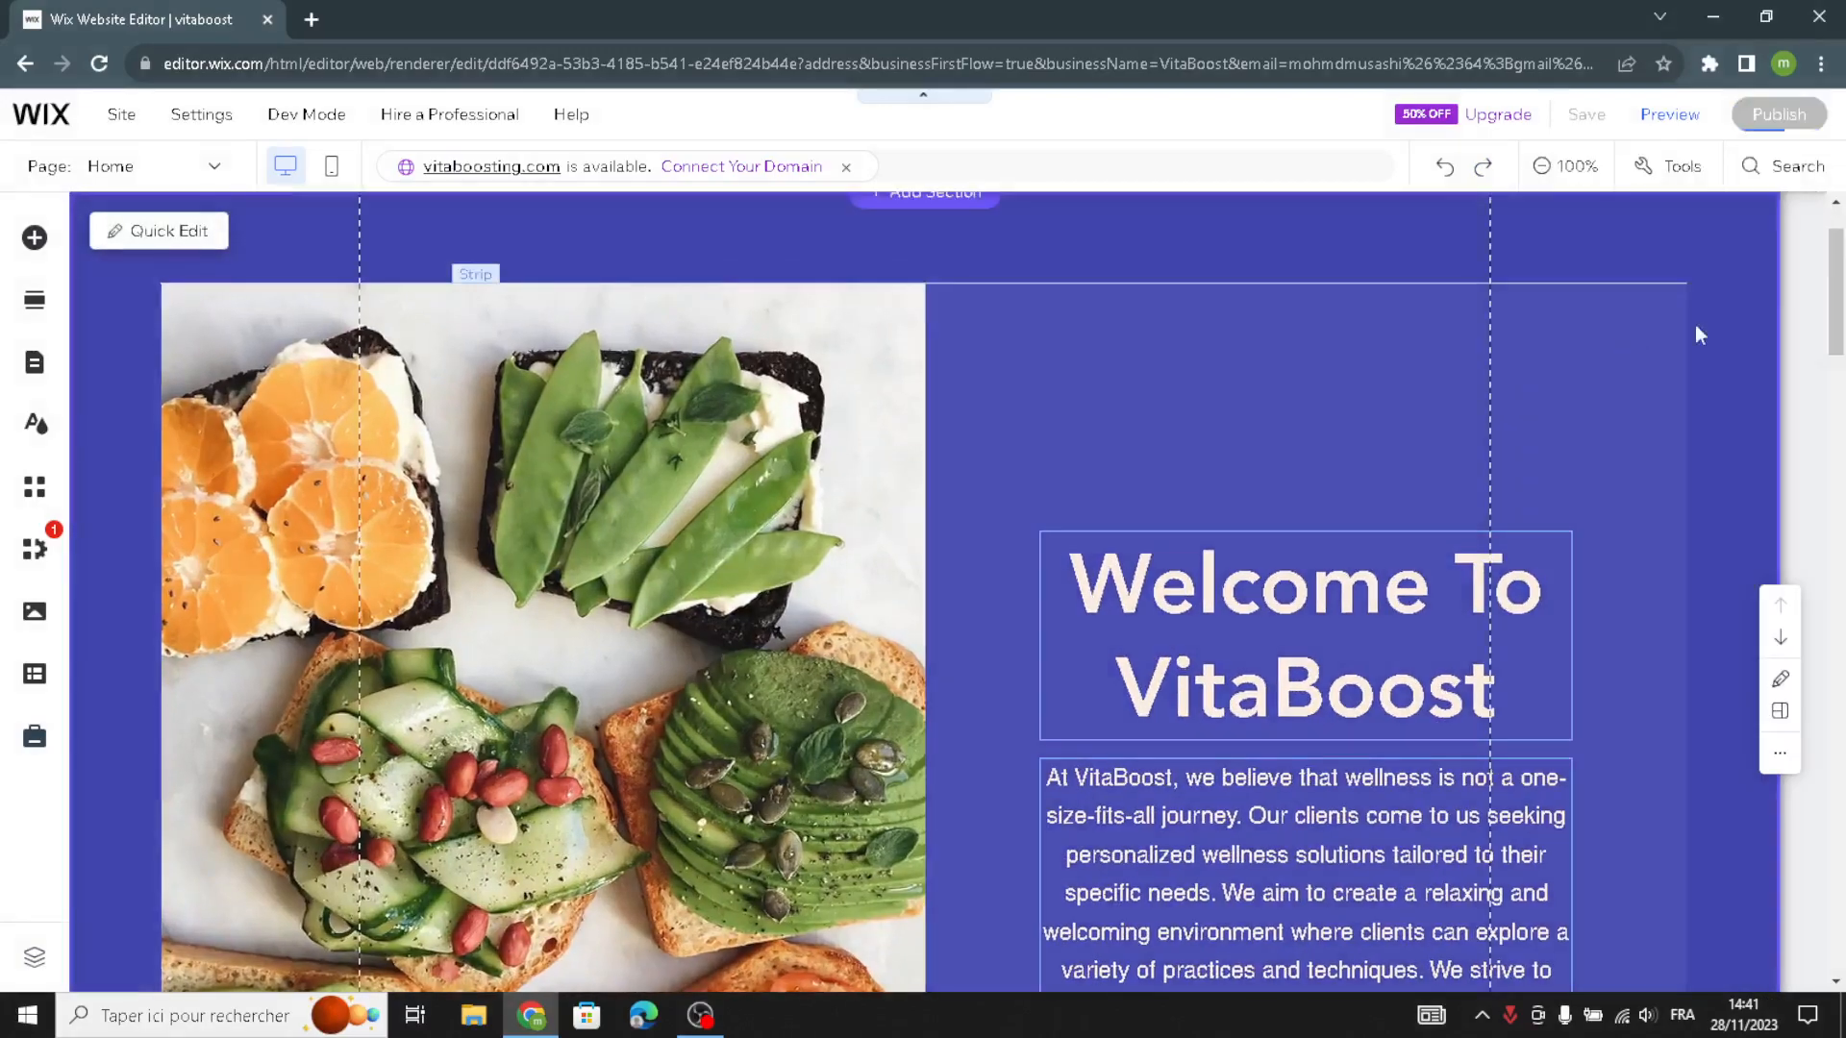
- Publish the VitaBoost site, finish the publishing confirmation and dismiss the offer to edit the mobile version
scroll(1837, 282, "up", 1)
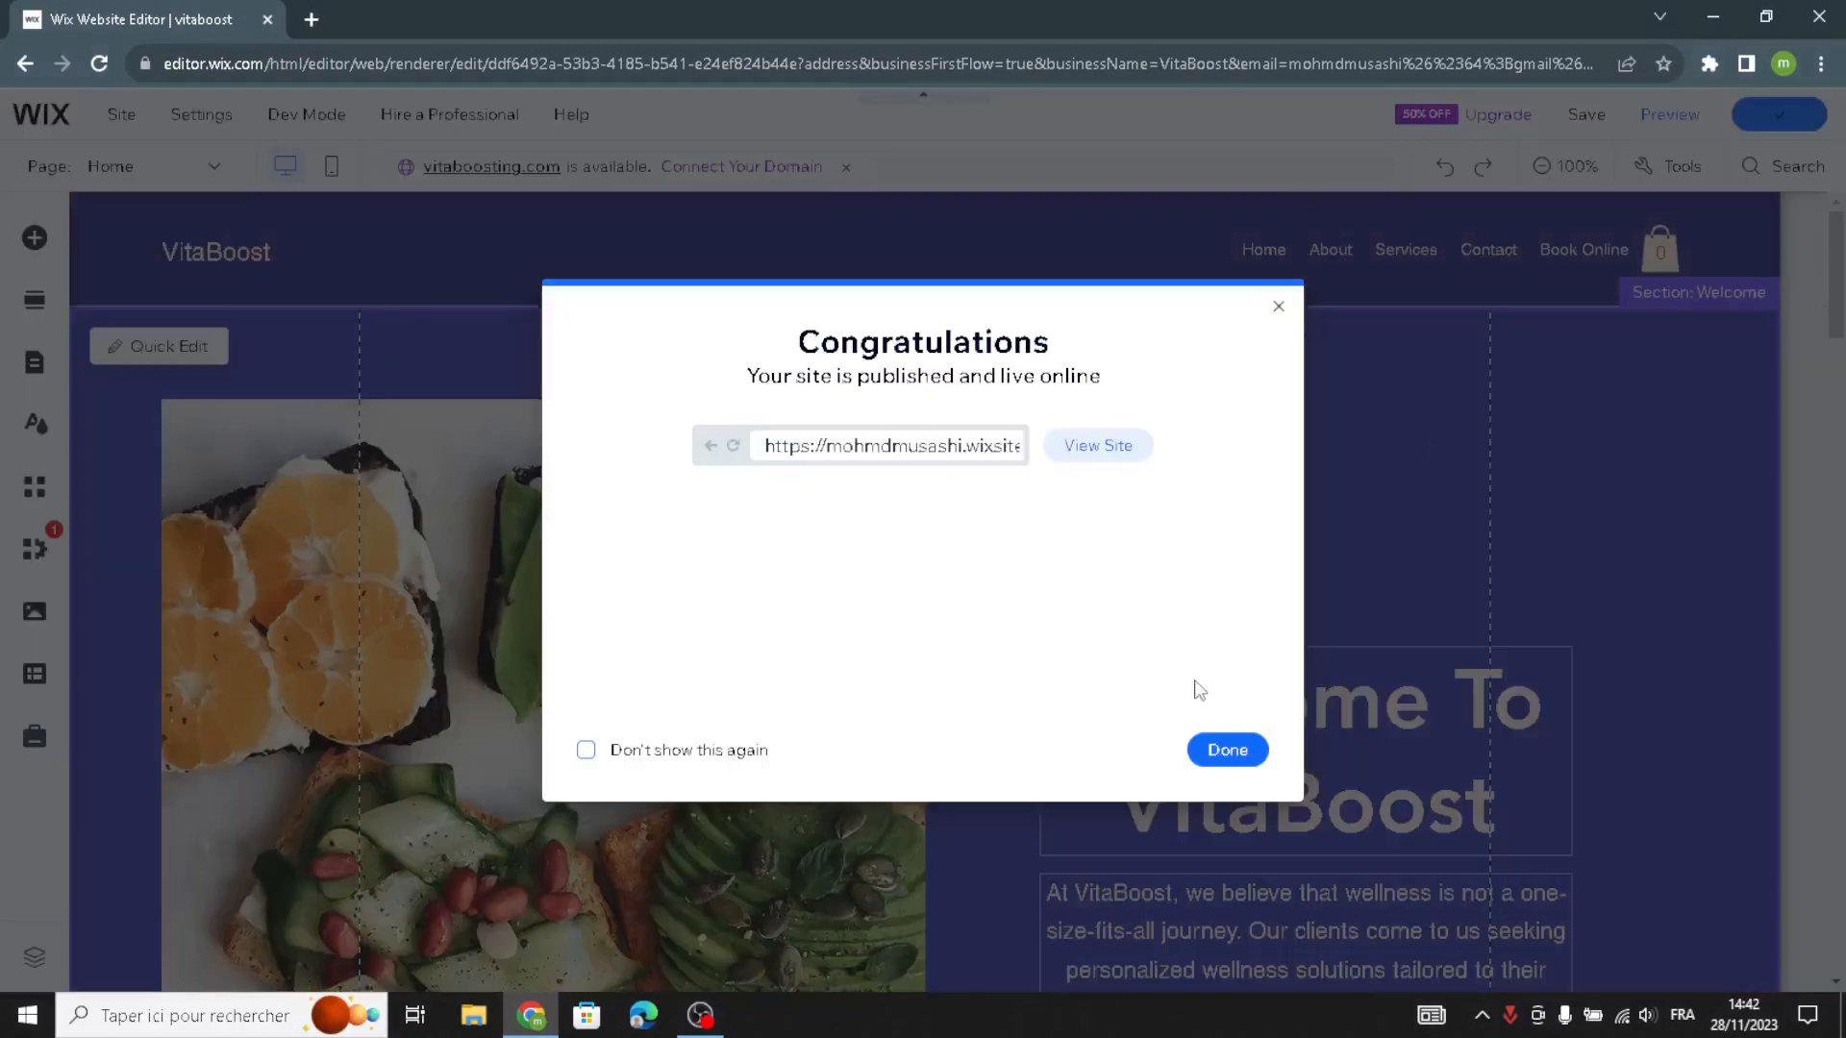
left_click(1216, 751)
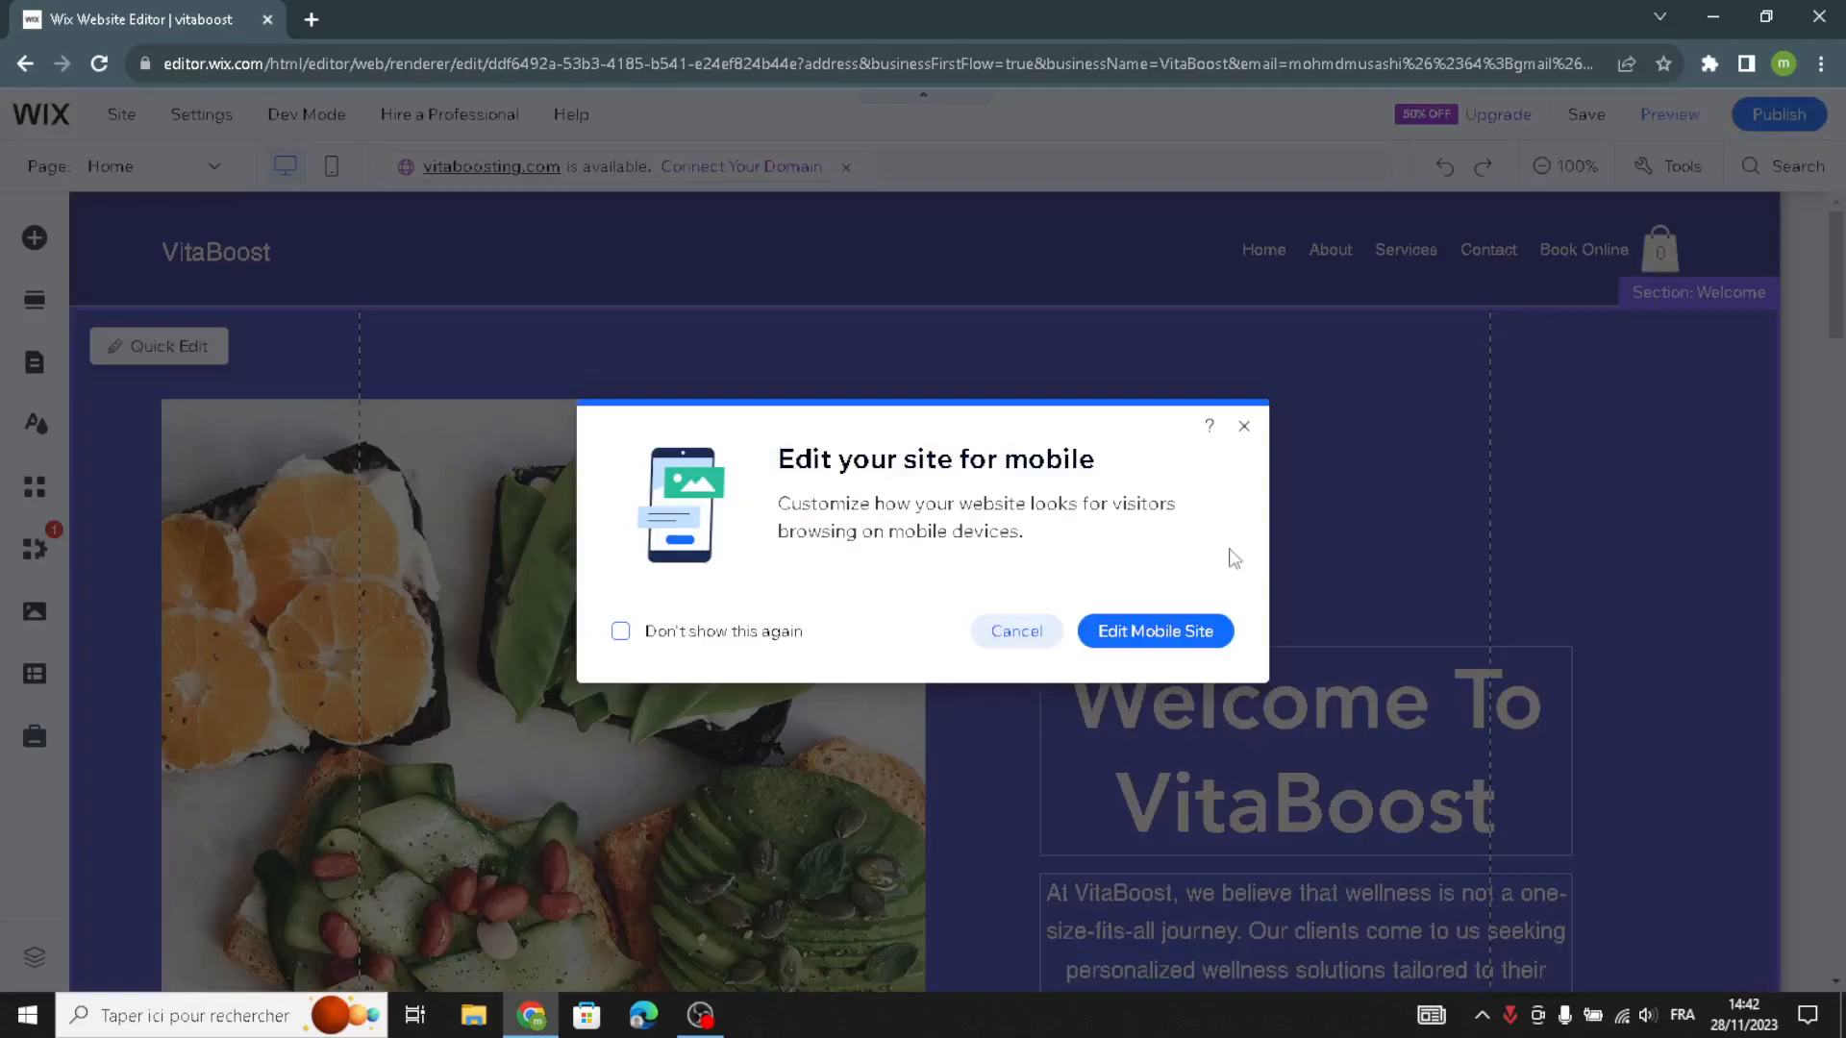
left_click(1242, 429)
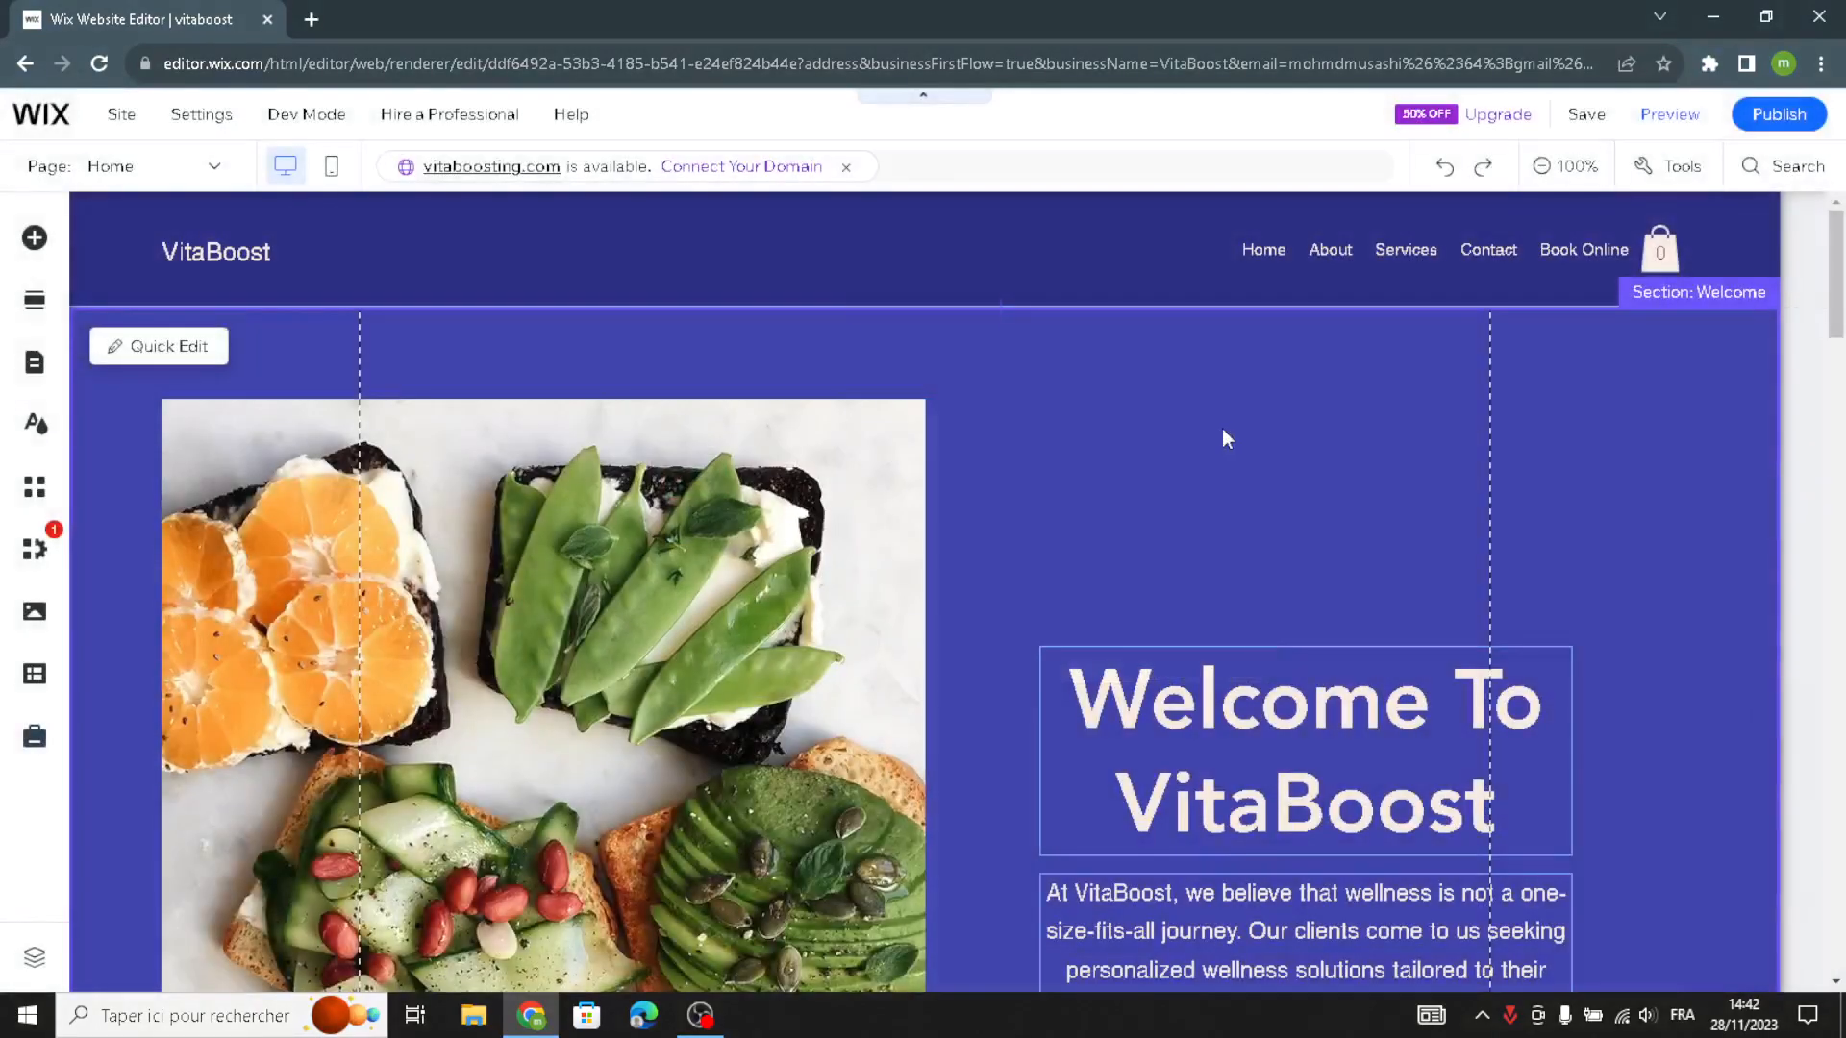